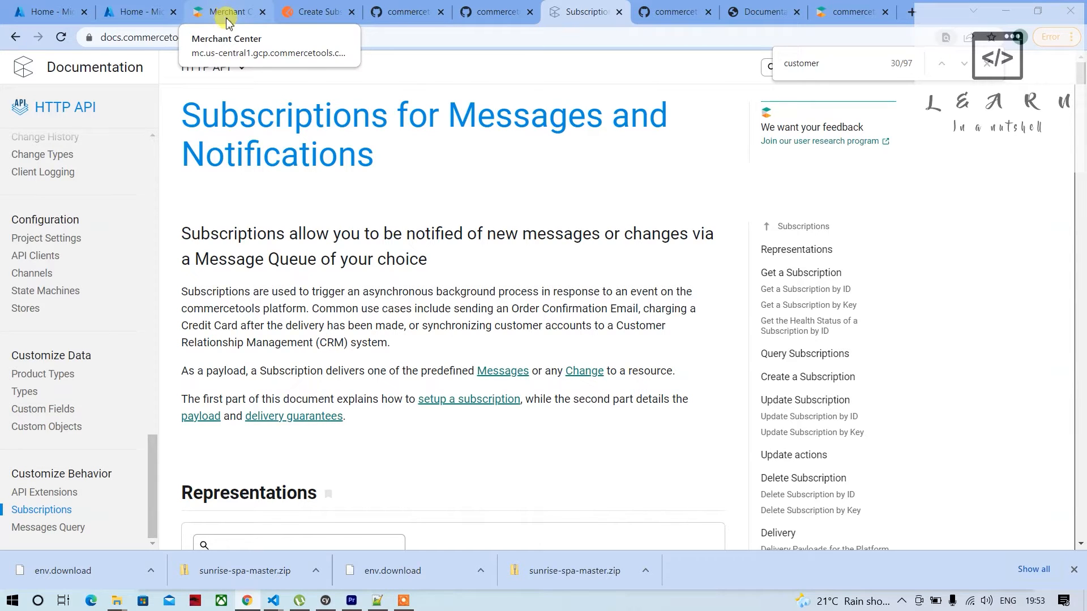
# Read through the Subscriptions documentation page as far as the AWS queue destinations
pyautogui.scroll(-2, 273, 249)
pyautogui.scroll(2, 283, 249)
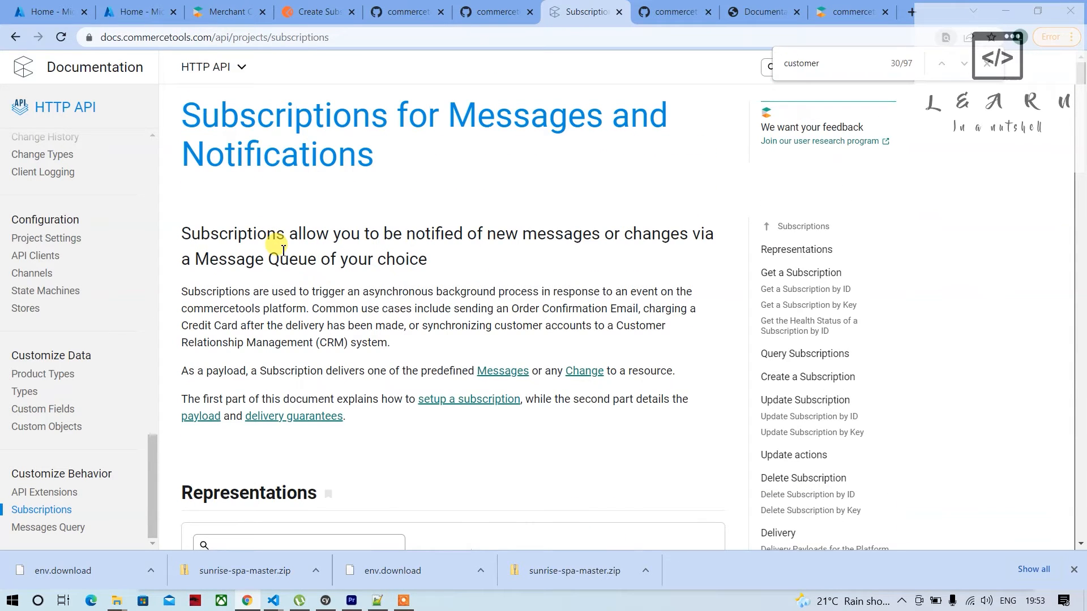
pyautogui.scroll(-8, 283, 249)
pyautogui.scroll(-17, 222, 391)
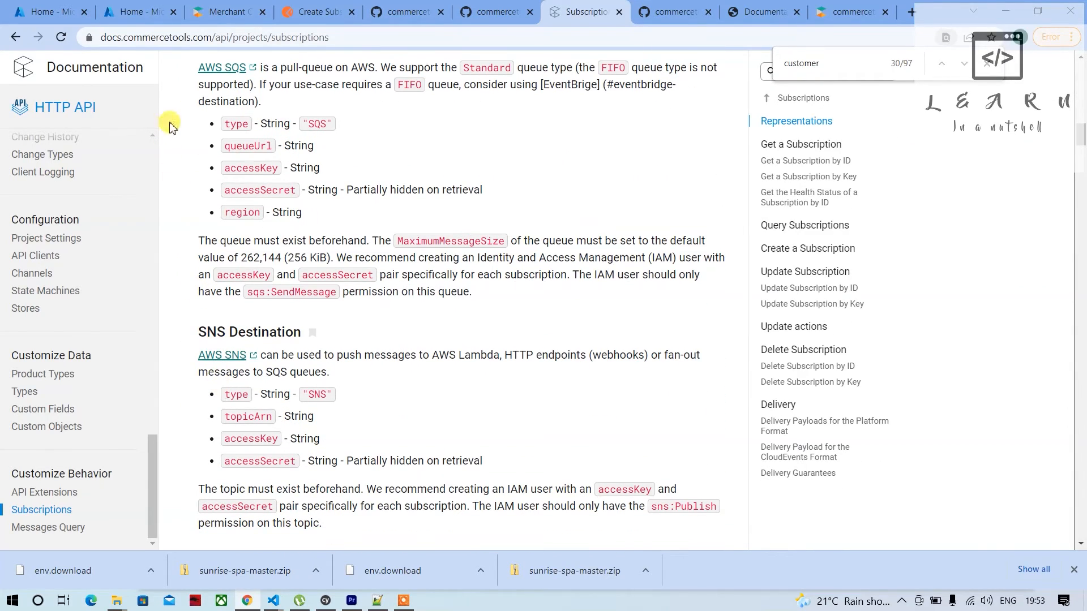
# Look over the Azure portal home, the Create Subscription request in Postman and the Add attribute form in Merchant Center
pyautogui.click(135, 17)
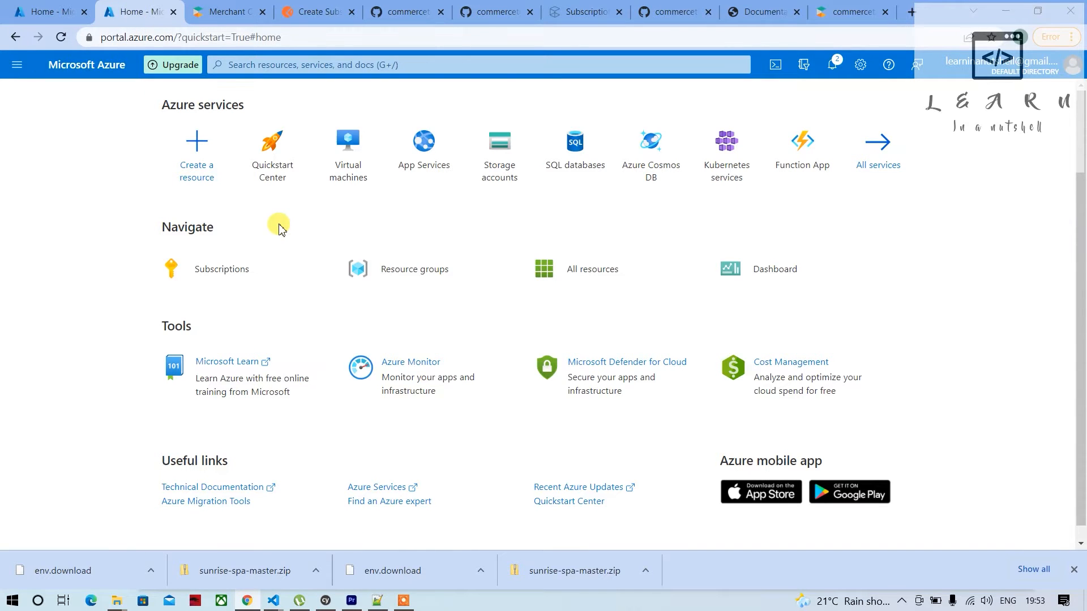
pyautogui.click(311, 16)
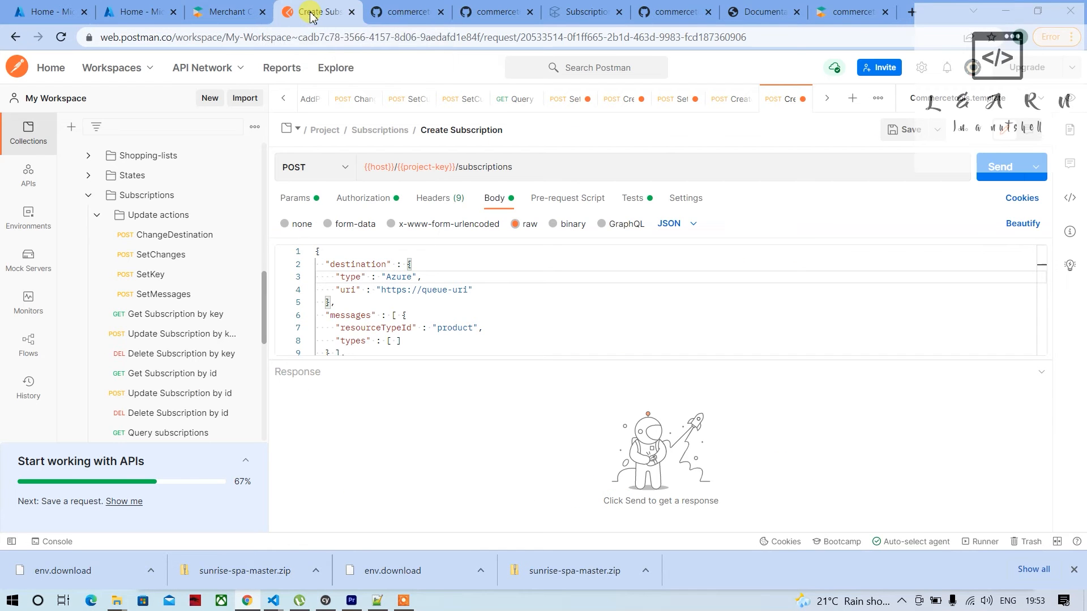
pyautogui.click(143, 11)
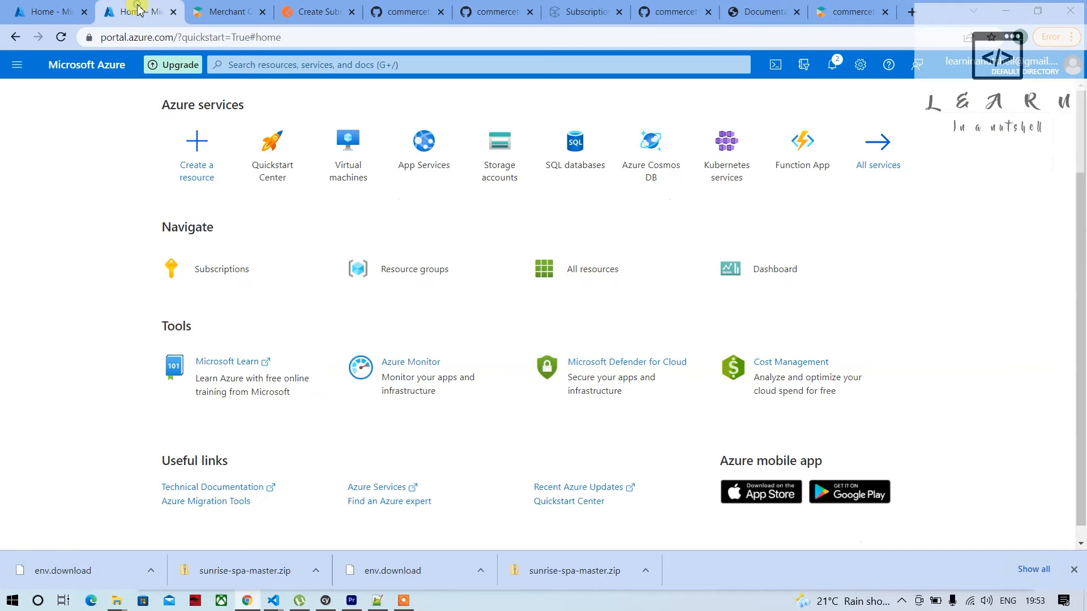
pyautogui.click(56, 10)
pyautogui.click(136, 4)
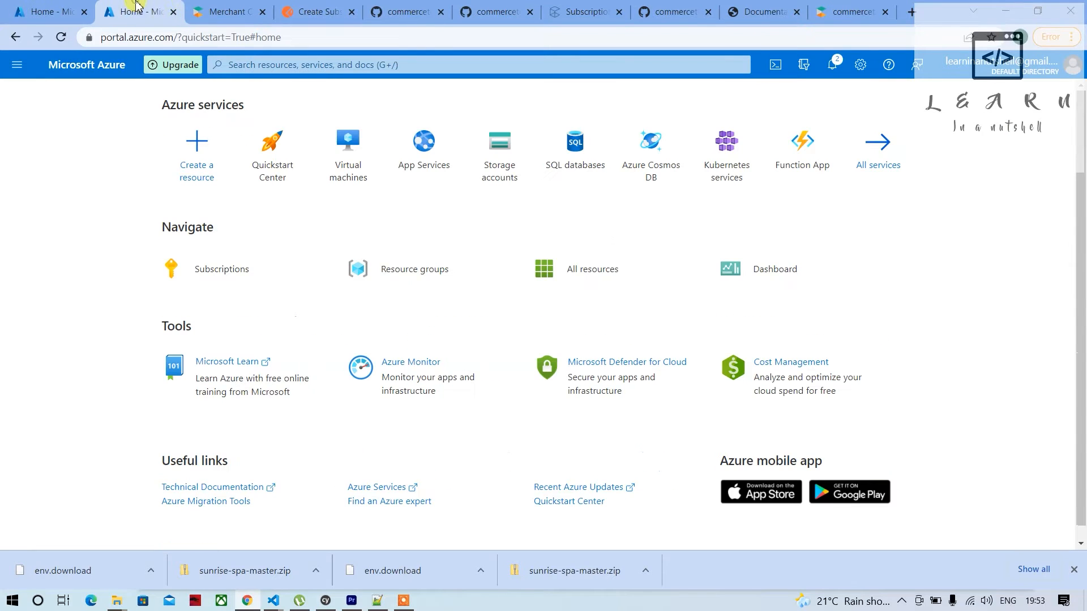
pyautogui.click(249, 10)
pyautogui.click(129, 6)
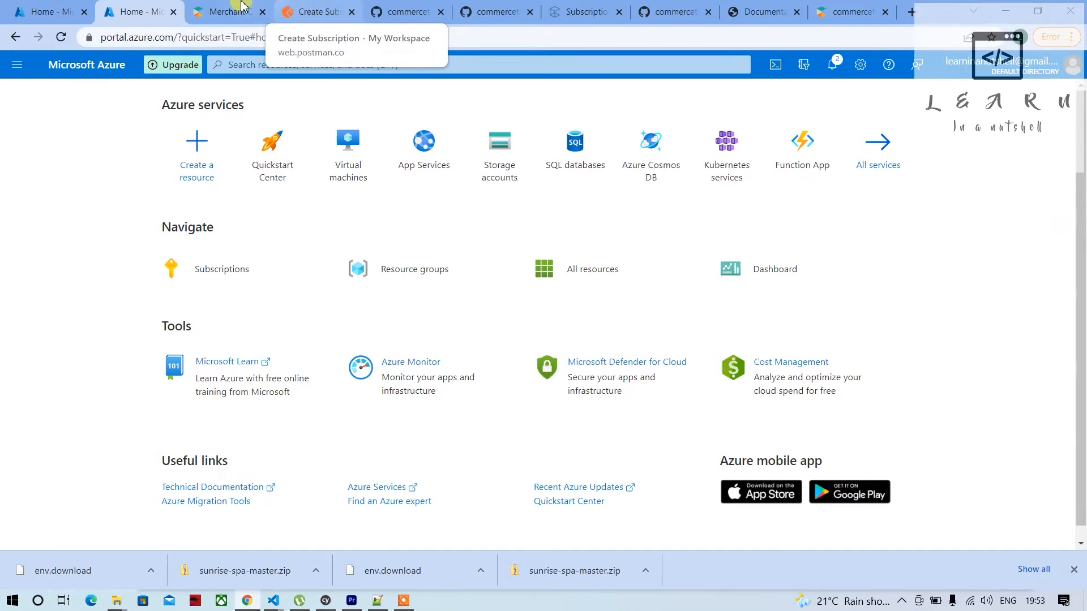
pyautogui.click(226, 11)
pyautogui.scroll(1, 292, 243)
pyautogui.scroll(3, 291, 244)
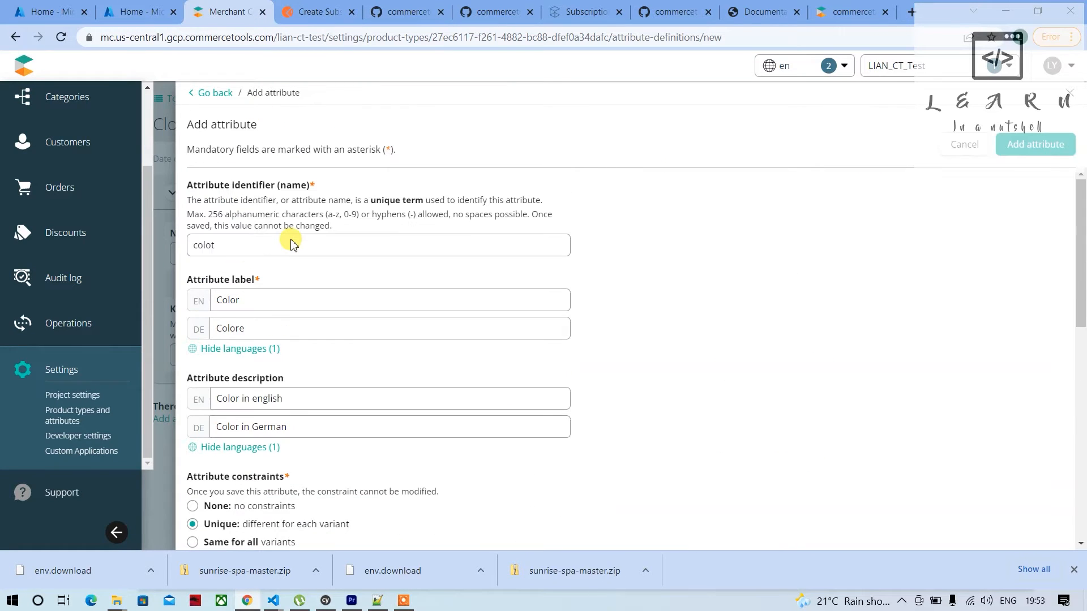
pyautogui.scroll(-1, 291, 243)
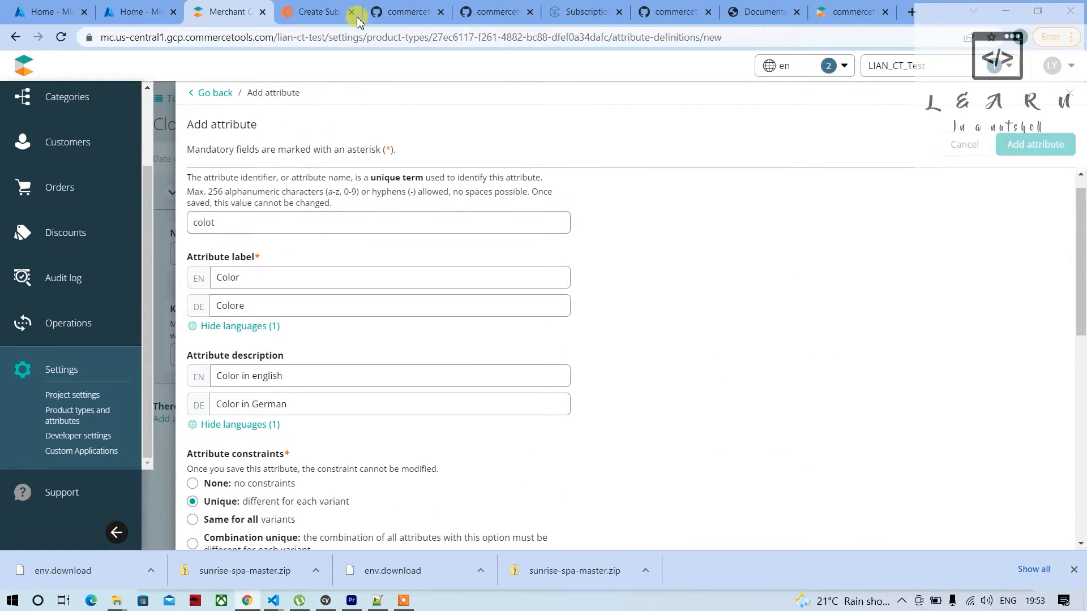
# Switch to the Subscriptions documentation and examine the type and connection fields of the Azure Service Bus and Event Grid destinations
pyautogui.click(327, 7)
pyautogui.click(572, 11)
pyautogui.scroll(-9, 395, 344)
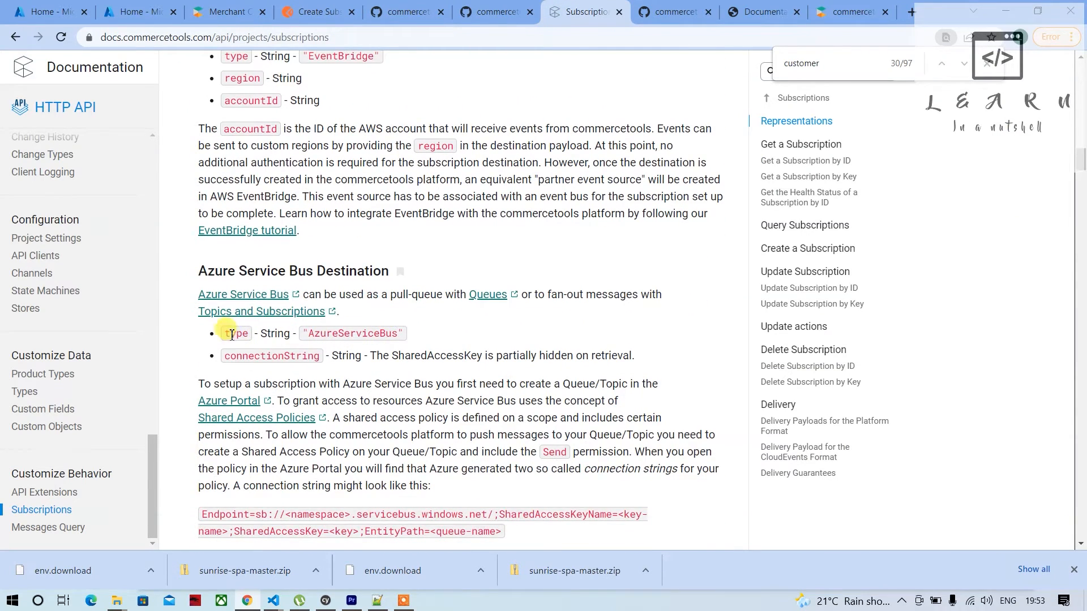
pyautogui.doubleClick(355, 333)
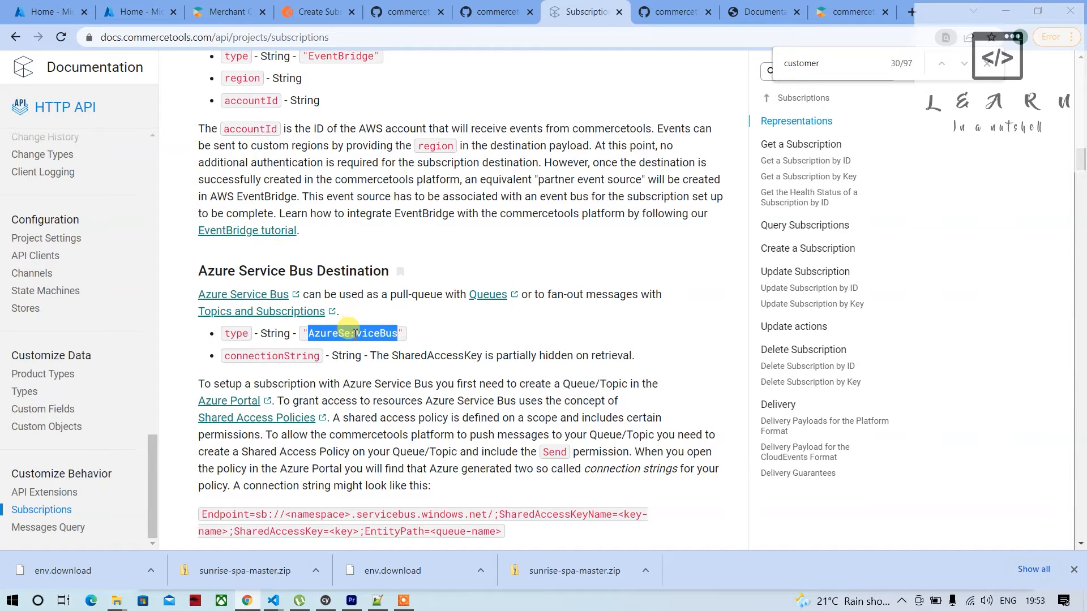
pyautogui.scroll(-6, 351, 333)
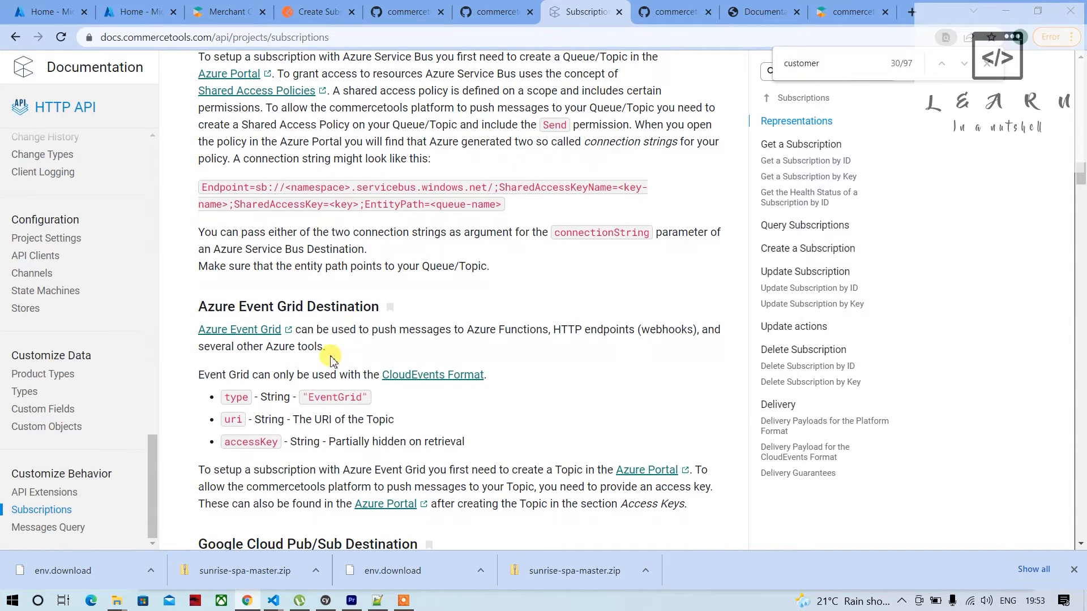
pyautogui.doubleClick(333, 398)
pyautogui.scroll(3, 350, 223)
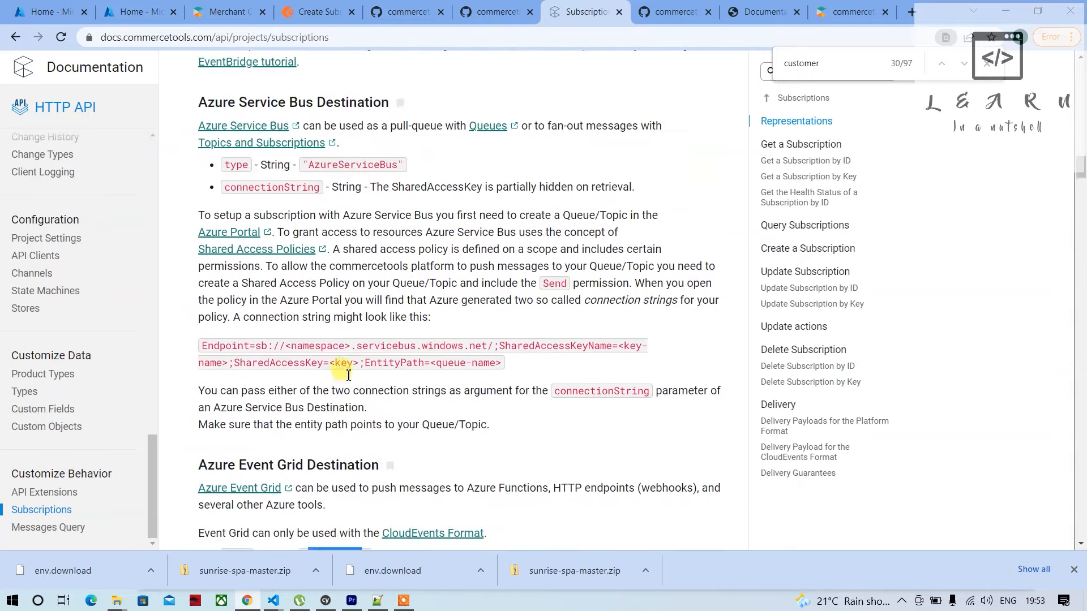
pyautogui.doubleClick(352, 185)
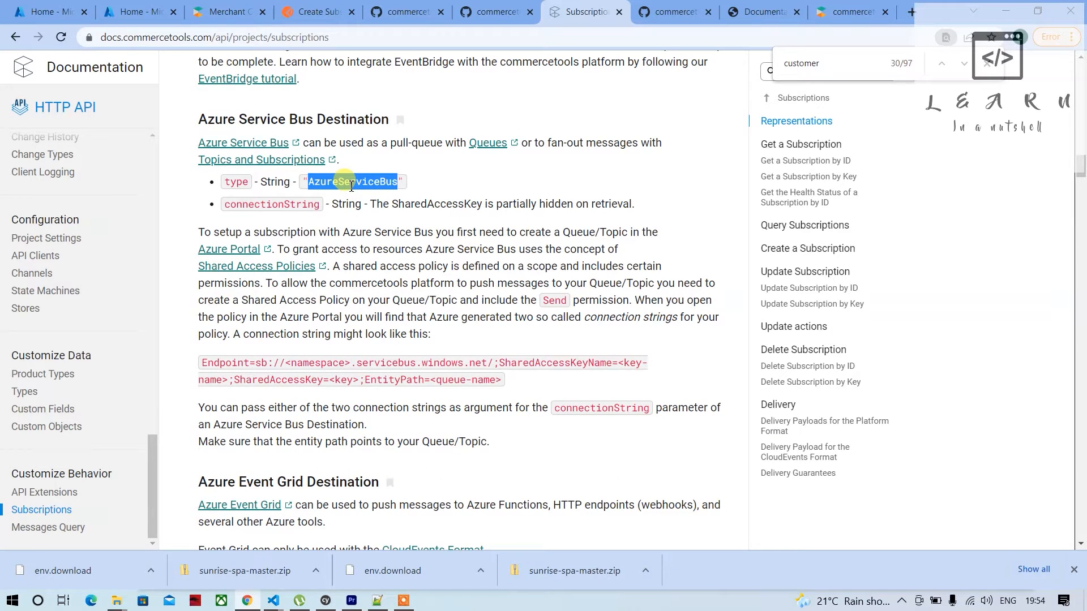
pyautogui.doubleClick(250, 204)
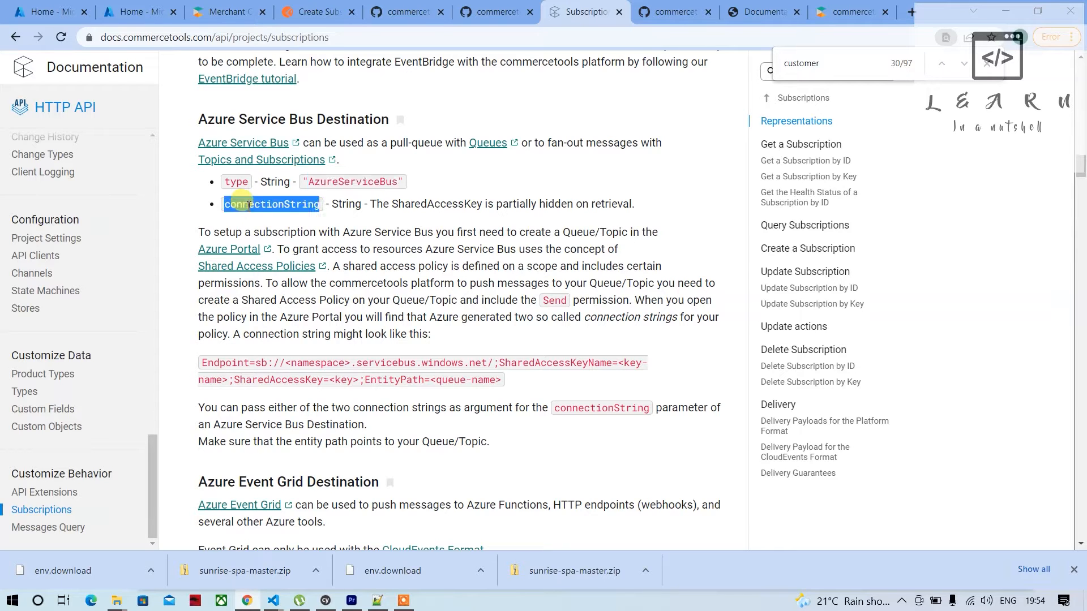
# Copy the AzureServiceBus type from the documentation and set it as the destination type in Postman's Create Subscription request body
pyautogui.doubleClick(359, 182)
pyautogui.hotkey('ctrl', 'c')
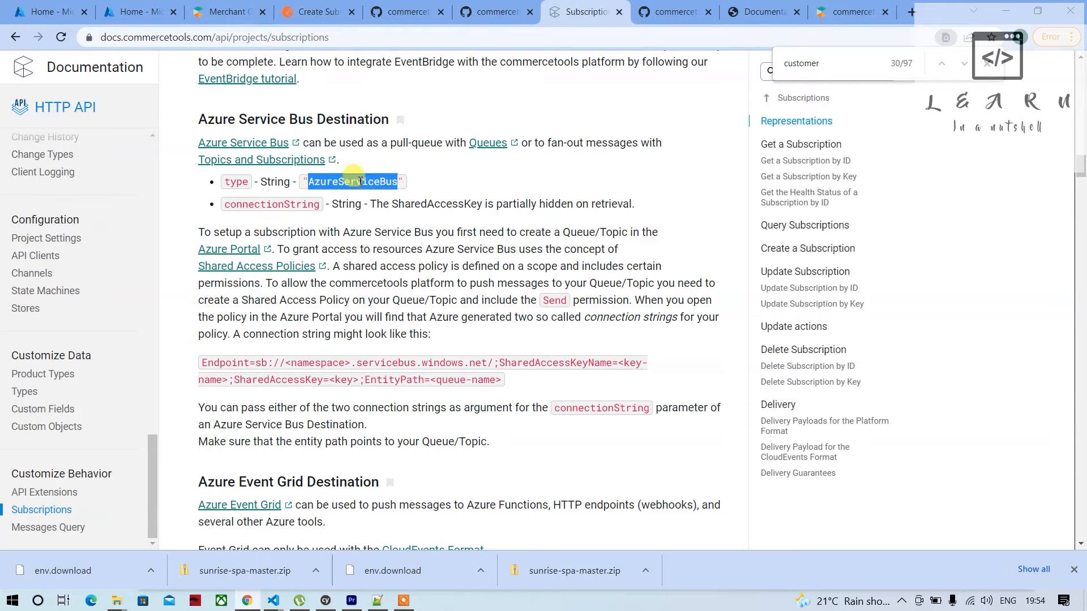
pyautogui.click(323, 12)
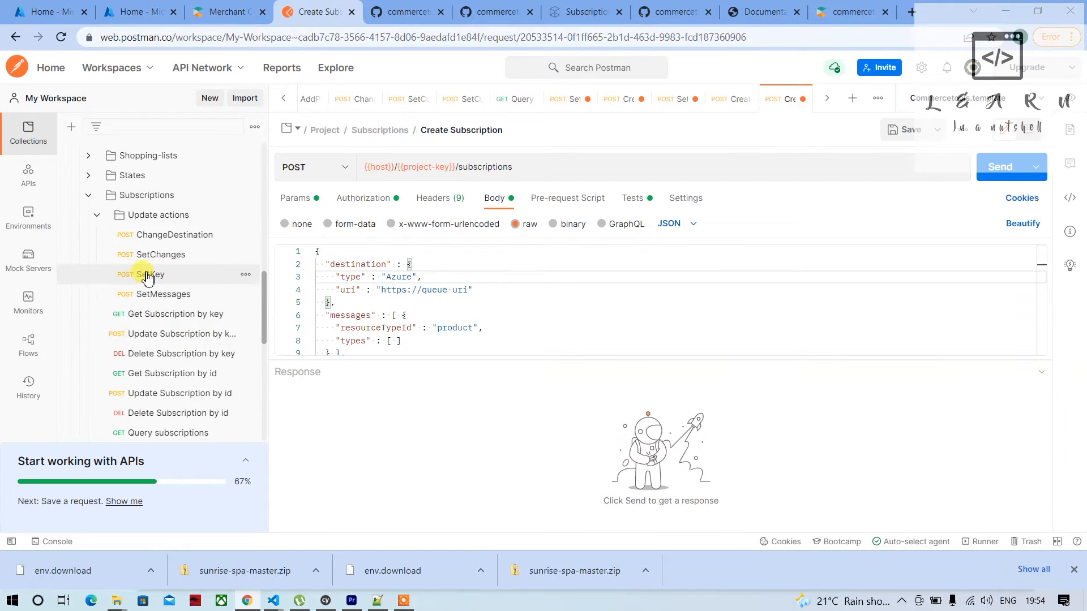
pyautogui.scroll(-3, 143, 285)
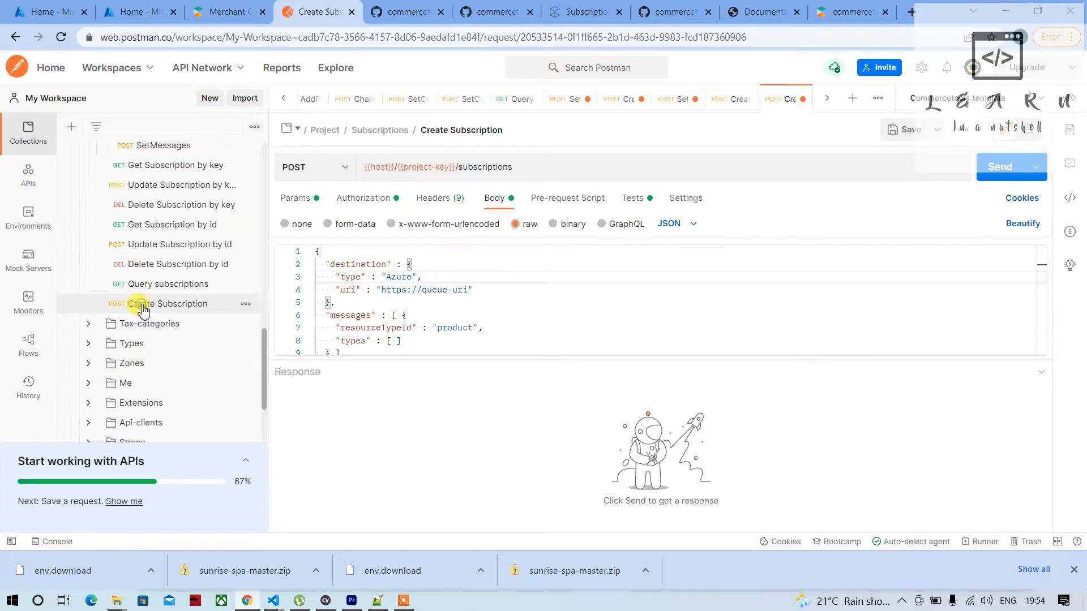
pyautogui.scroll(3, 143, 310)
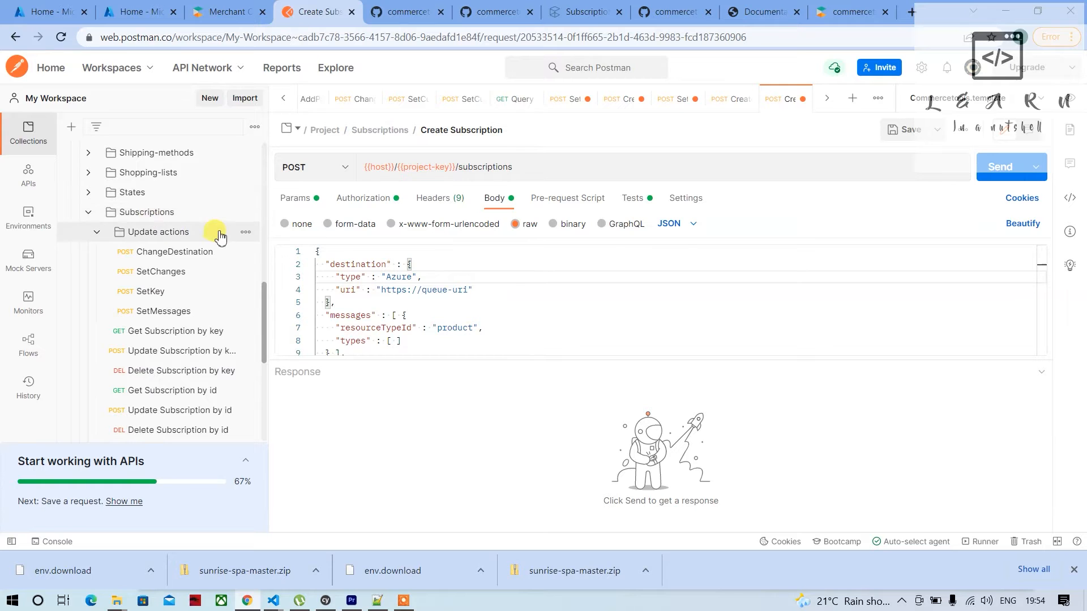
pyautogui.doubleClick(399, 276)
pyautogui.hotkey('ctrl', 'v')
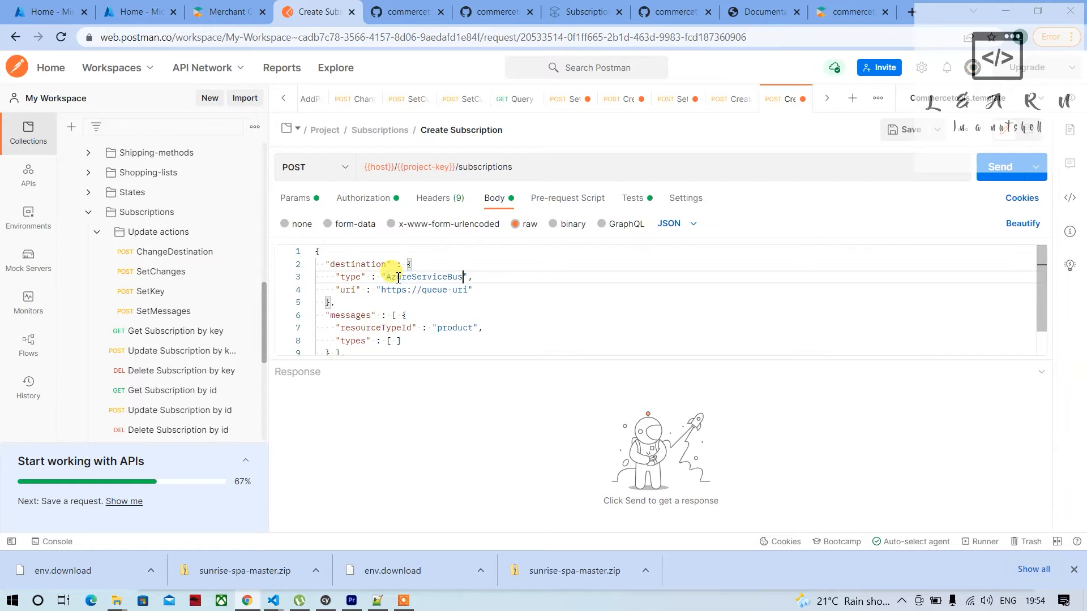
# Replace the destination's uri key in the request body with connectionString, copied from the Azure Service Bus section of the documentation
pyautogui.doubleClick(348, 290)
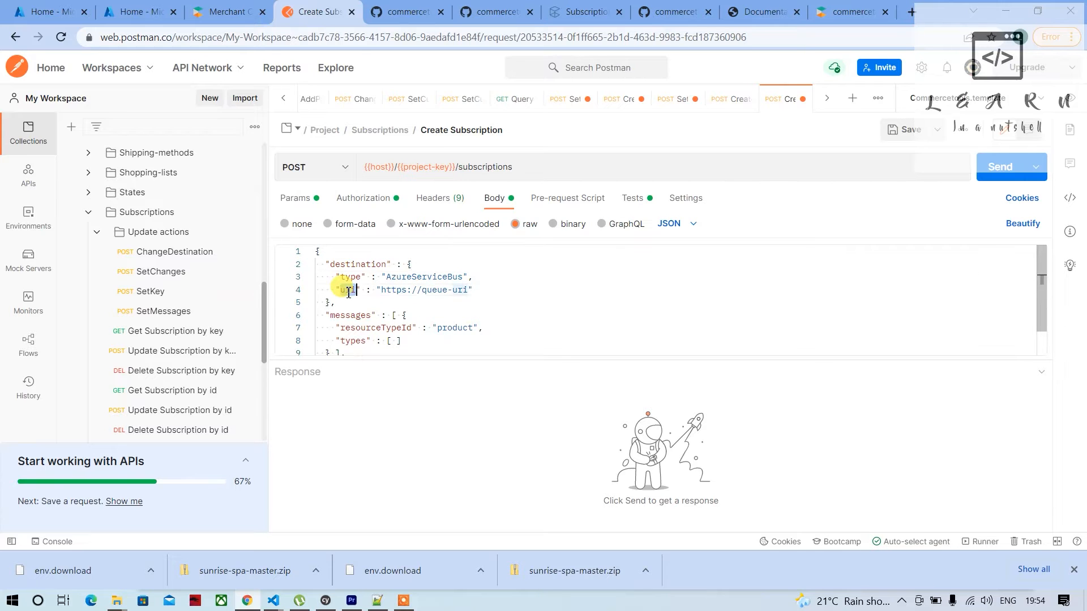
pyautogui.click(547, 11)
pyautogui.doubleClick(286, 204)
pyautogui.hotkey('ctrl', 'c')
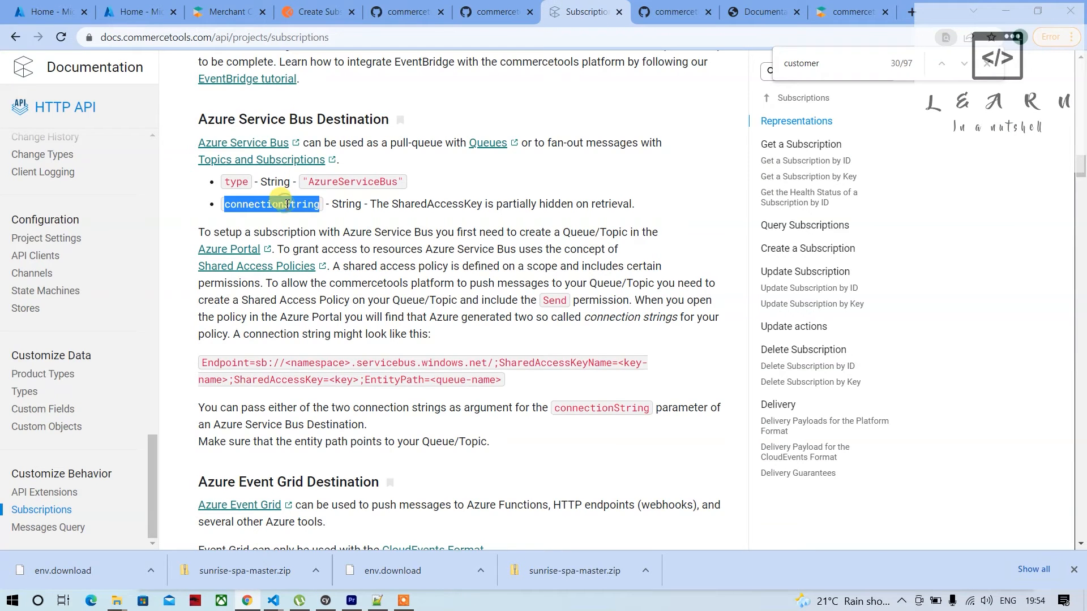
pyautogui.click(298, 12)
pyautogui.hotkey('ctrl', 'v')
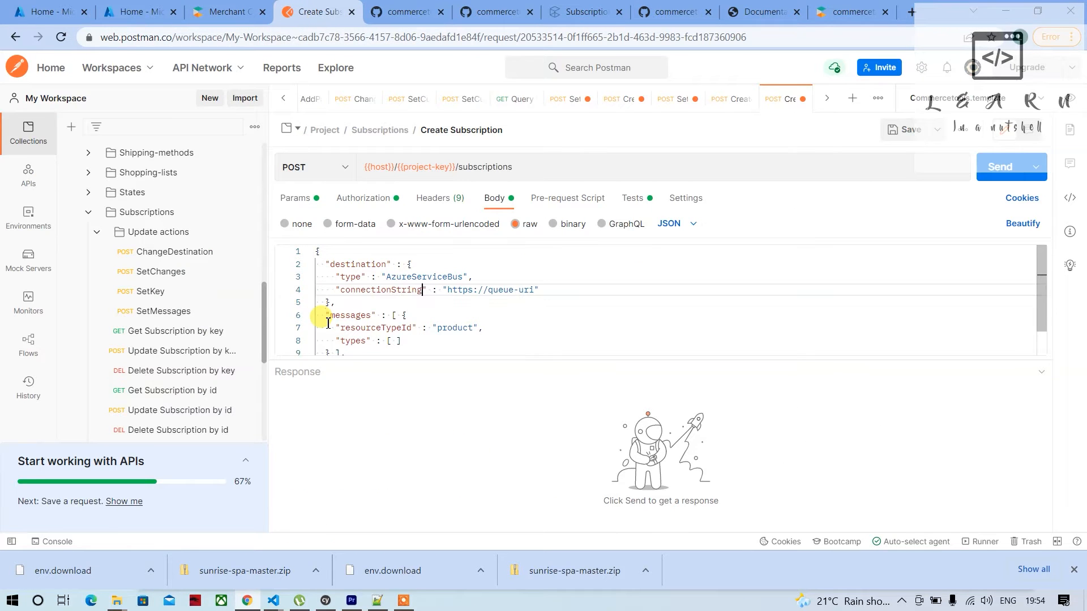
# Search the Subscriptions documentation page for "types" and open the linked Messages Types Documentation from the MessageSubscription section
pyautogui.click(576, 18)
pyautogui.scroll(-1, 396, 218)
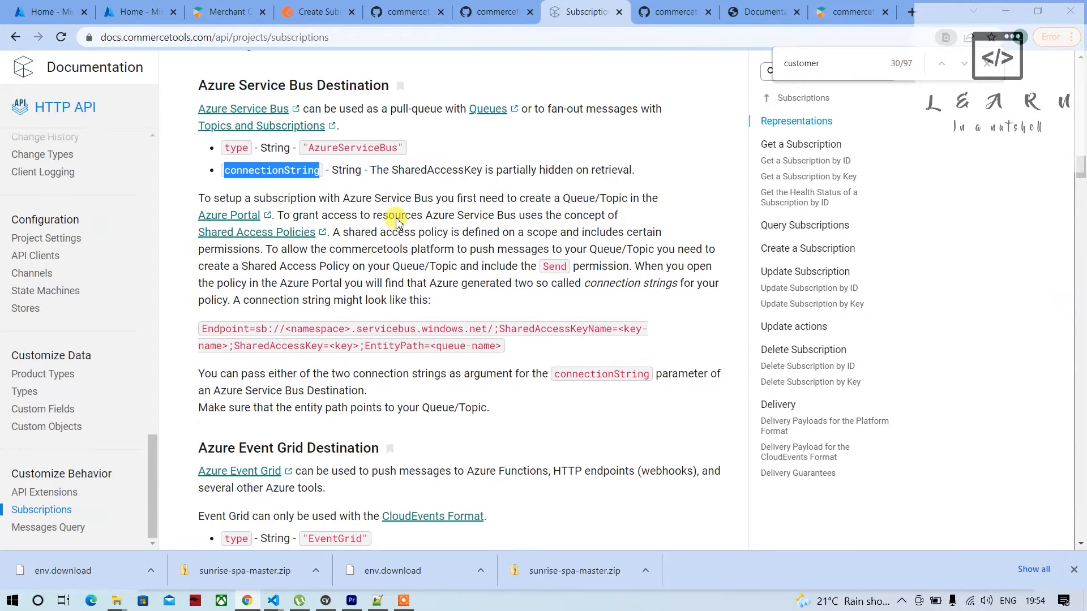
pyautogui.scroll(1, 396, 221)
pyautogui.scroll(-4, 397, 220)
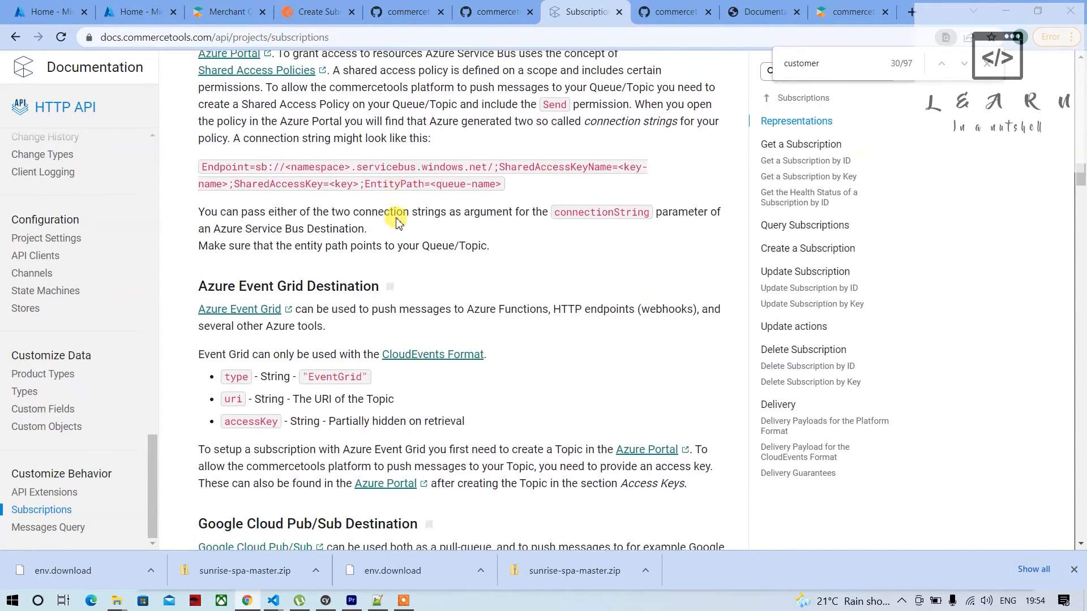
pyautogui.scroll(2, 398, 220)
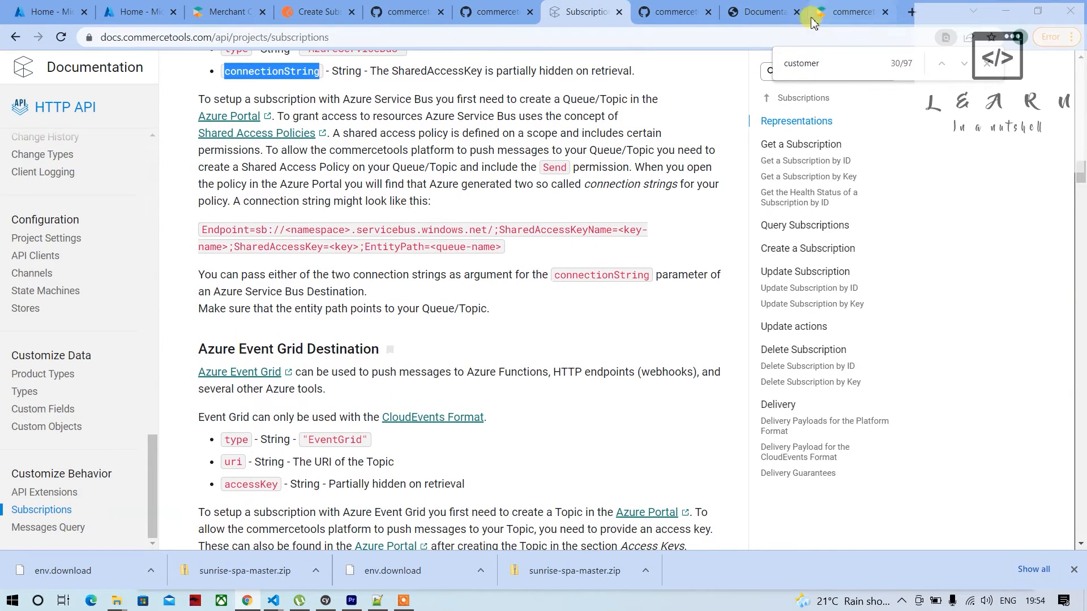
pyautogui.doubleClick(808, 67)
pyautogui.write('t')
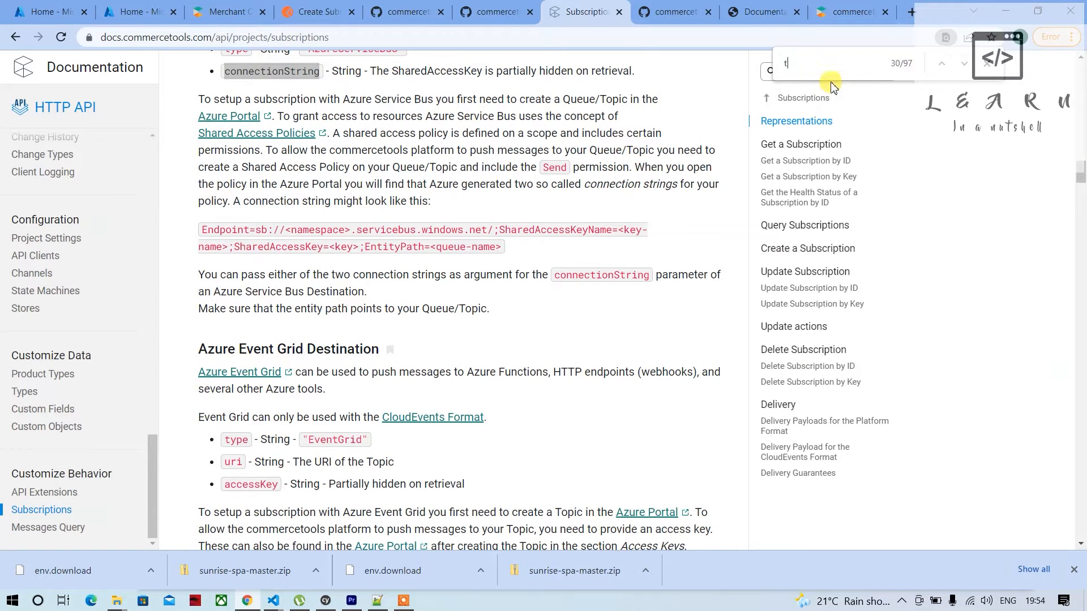
pyautogui.write('ypes')
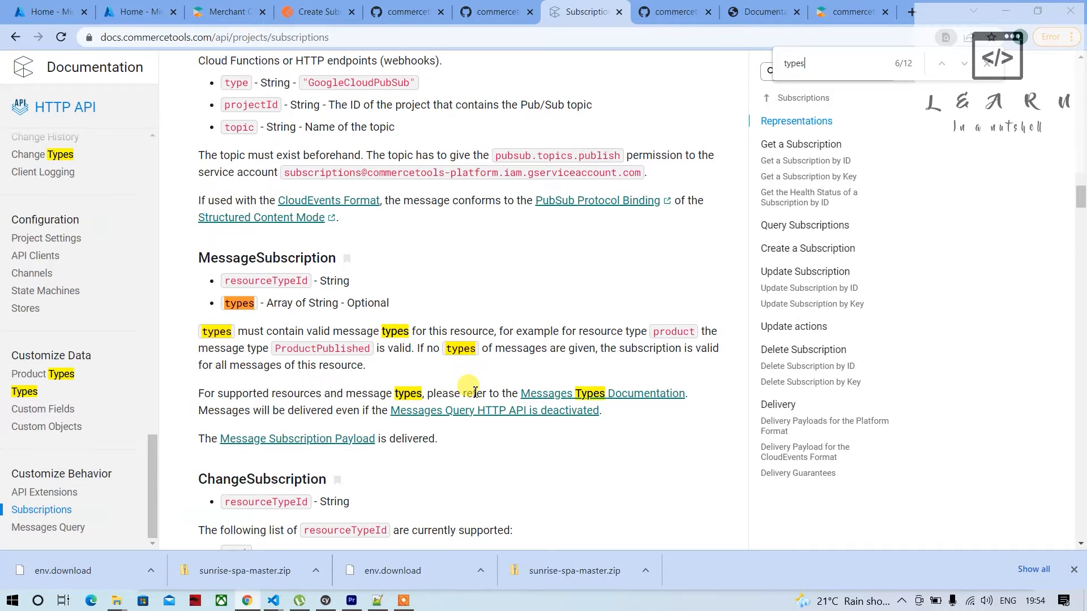
pyautogui.scroll(-1, 469, 388)
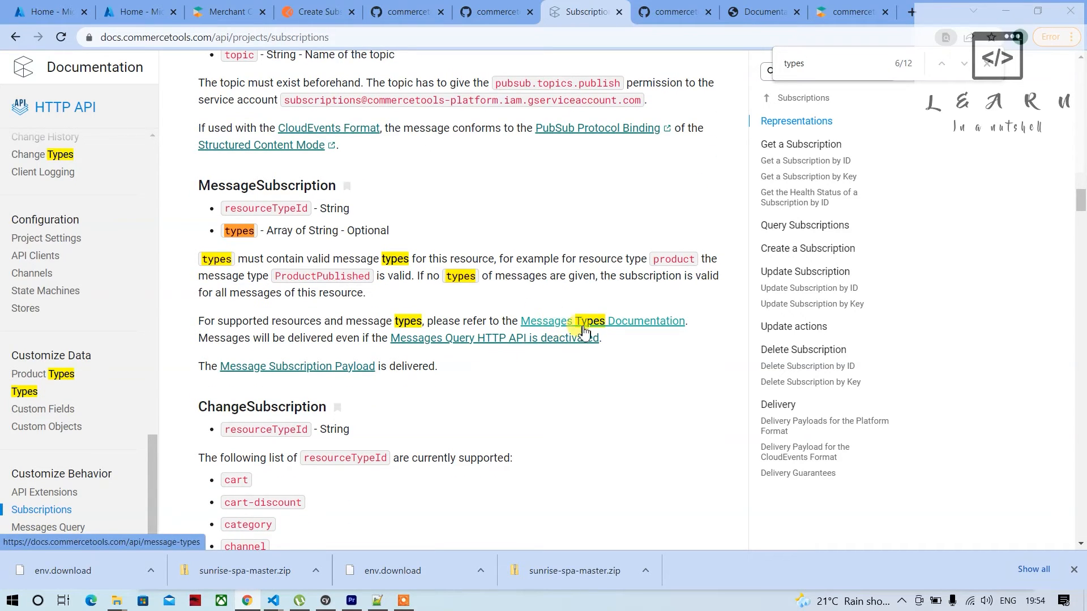
pyautogui.click(616, 330)
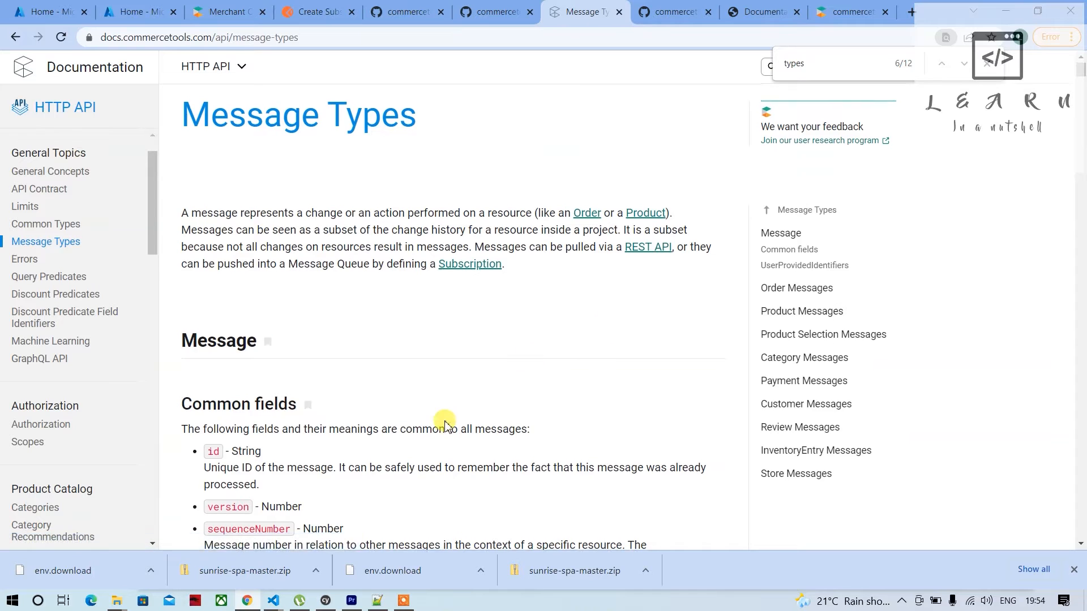
# Search the Message Types page for "customer", go through the matches, and narrow the search to "customercr"
pyautogui.scroll(-5, 439, 396)
pyautogui.doubleClick(794, 64)
pyautogui.write('customer')
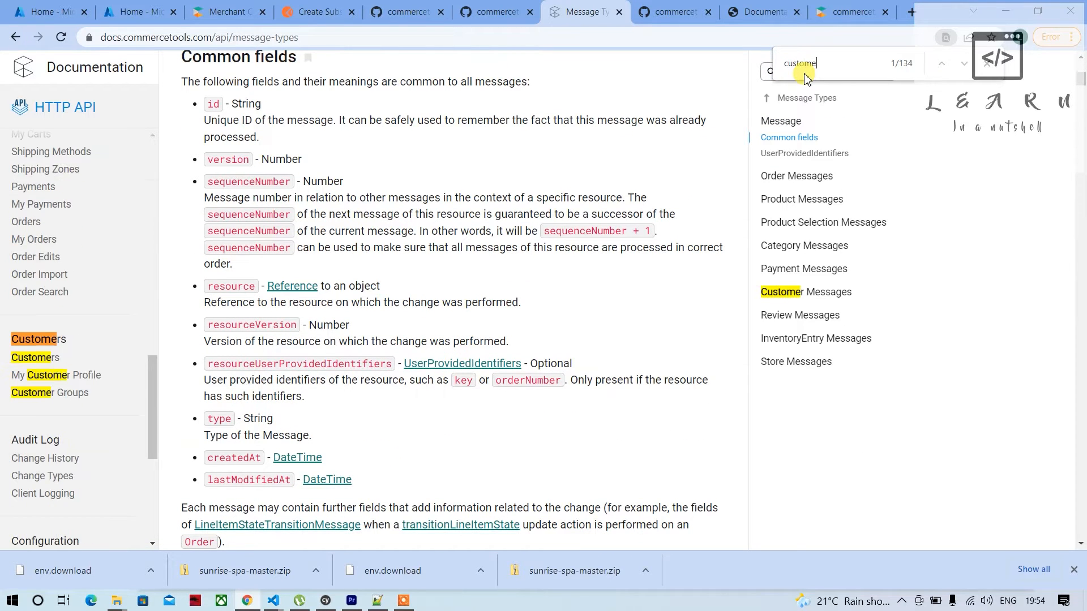
pyautogui.press('Return')
pyautogui.press('Return')
pyautogui.press('Return')
pyautogui.press('Return')
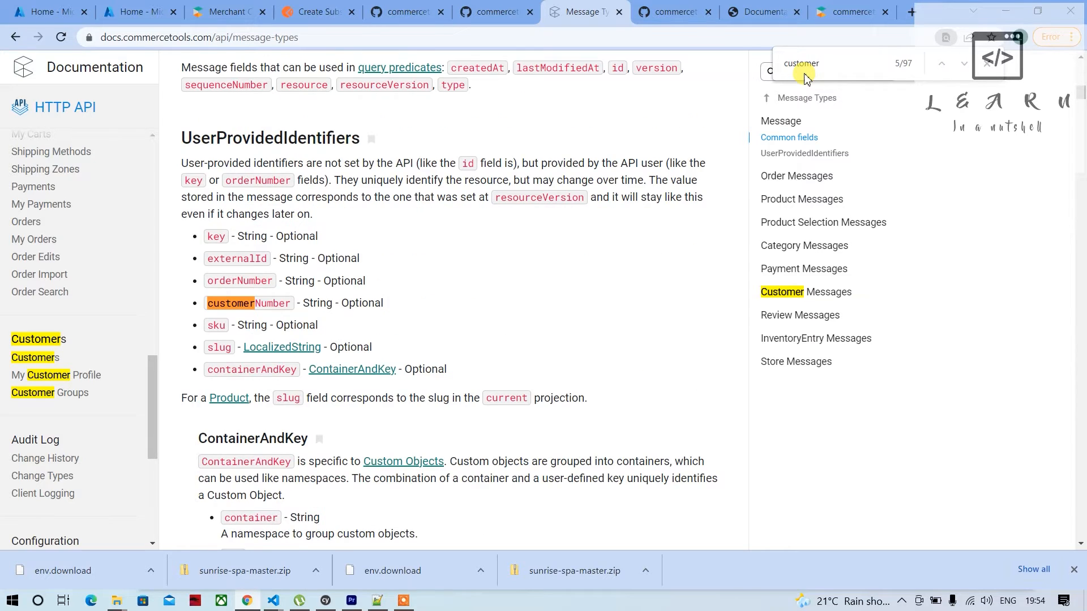
pyautogui.press('Return')
pyautogui.press('Return')
pyautogui.press('Return')
pyautogui.press('Return')
pyautogui.press('Return')
pyautogui.press('Return')
pyautogui.press('Return')
pyautogui.press('Return')
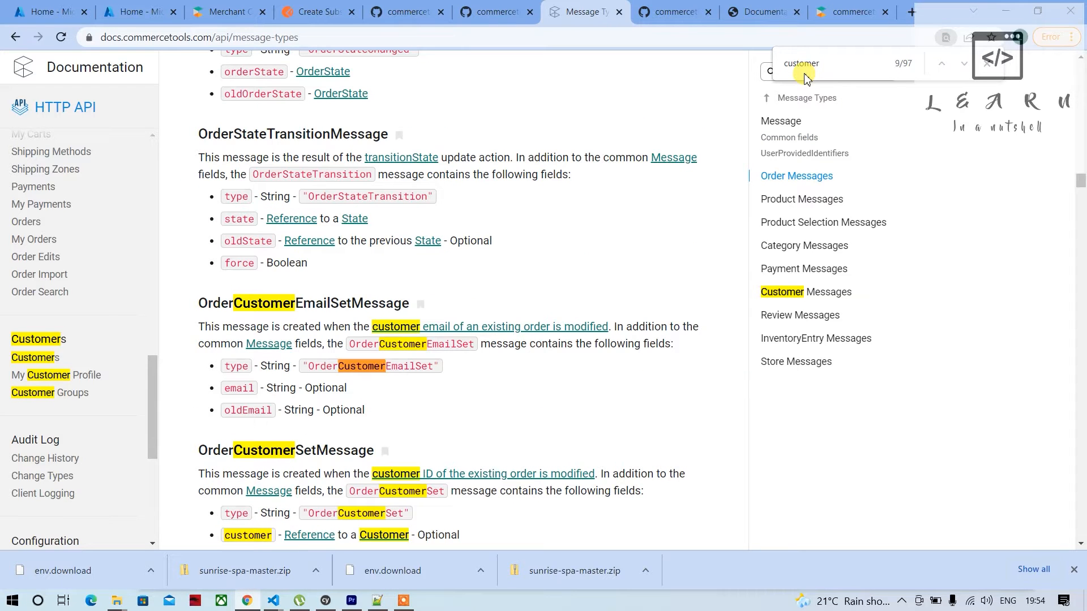
pyautogui.press('Return')
pyautogui.press('Return')
pyautogui.press('Return')
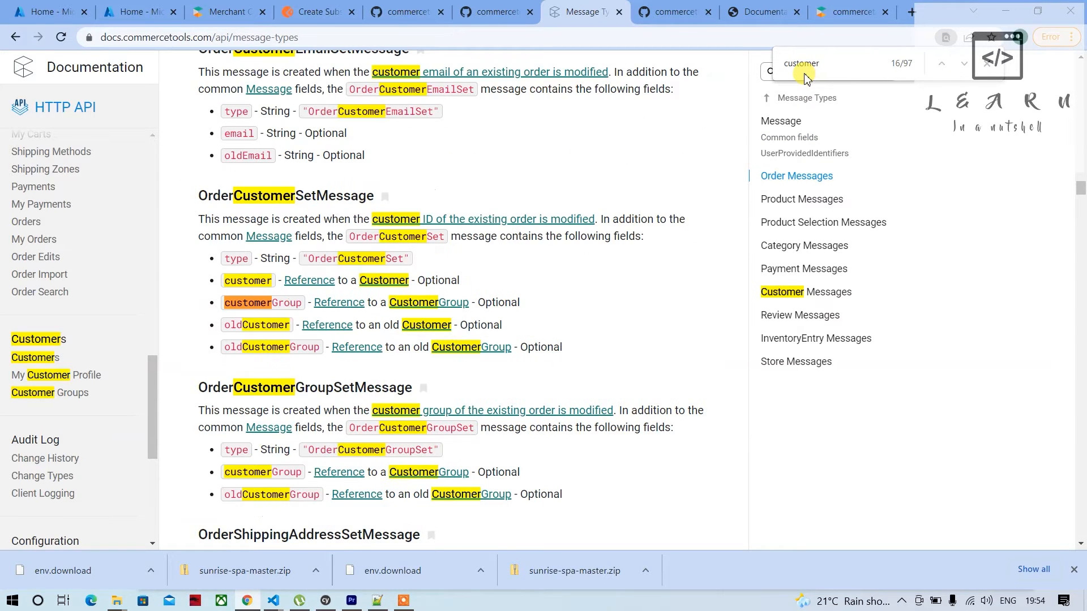
pyautogui.write('cr')
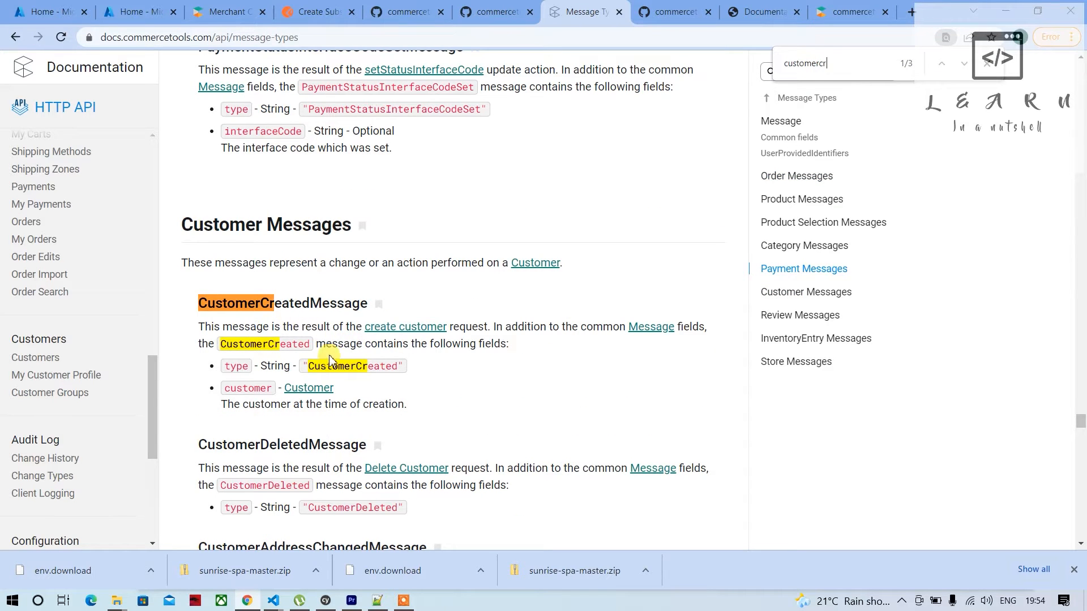
# Copy CustomerCreated from the documentation, and in Postman's request body set the messages resourceTypeId to customer and types to "CustomerCreated"
pyautogui.scroll(-1, 317, 345)
pyautogui.doubleClick(360, 333)
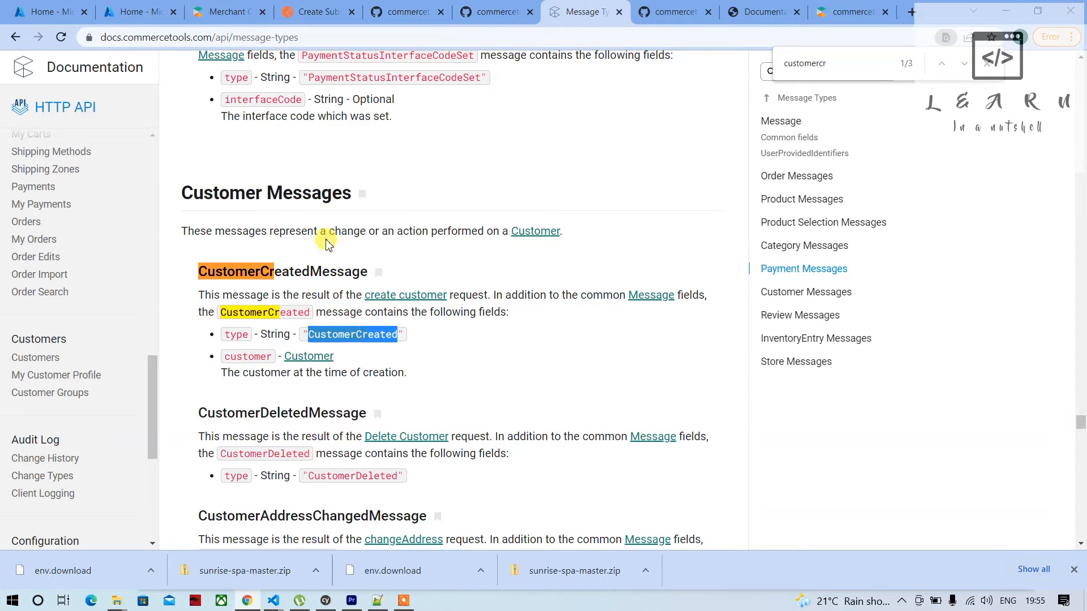
pyautogui.click(342, 17)
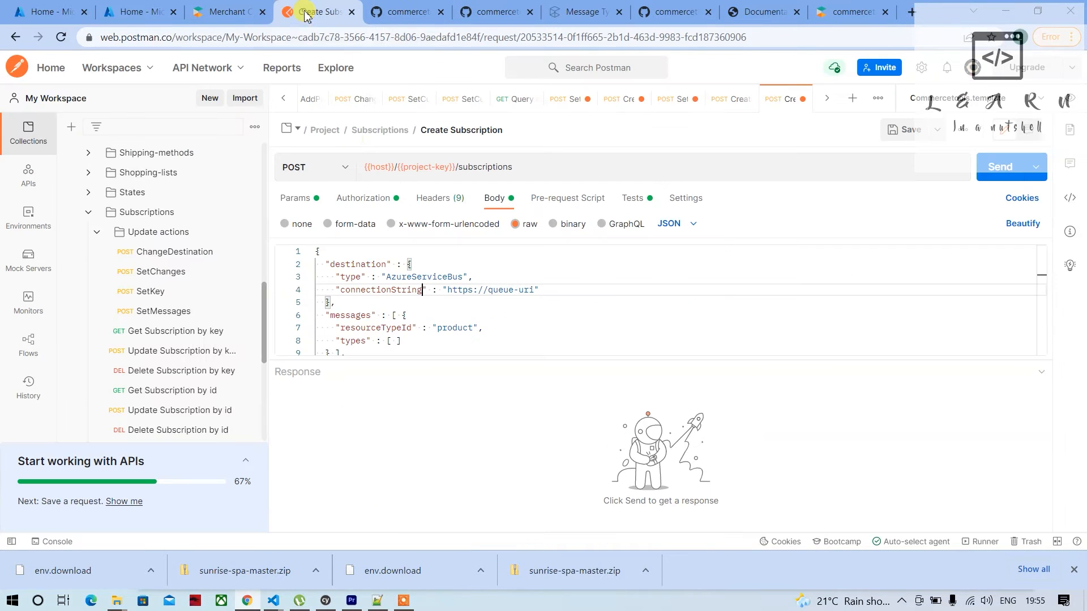
pyautogui.doubleClick(459, 329)
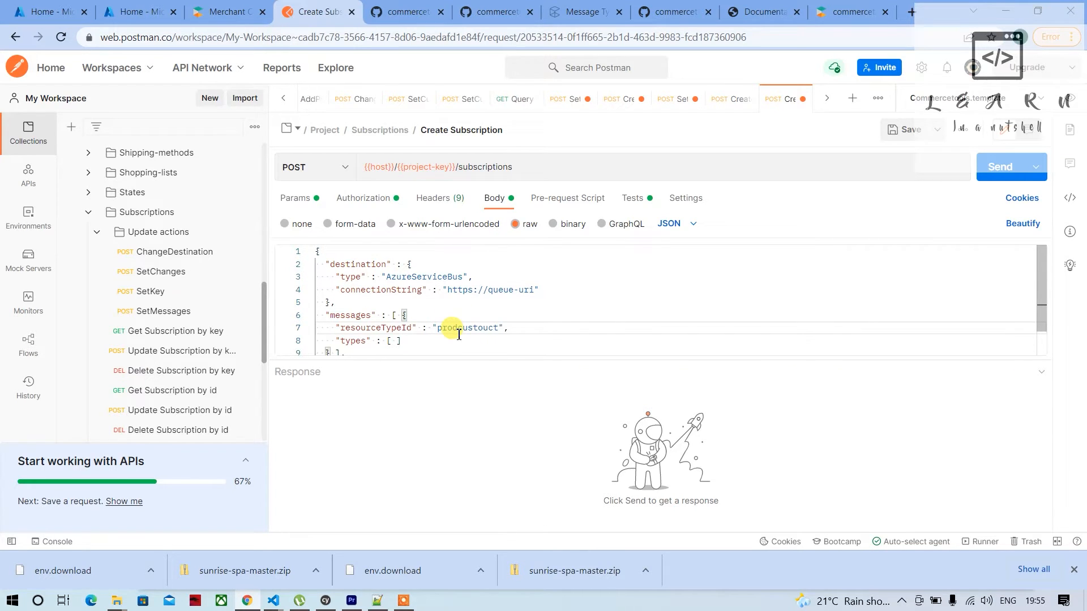
pyautogui.doubleClick(459, 328)
pyautogui.write('cu')
pyautogui.click(396, 340)
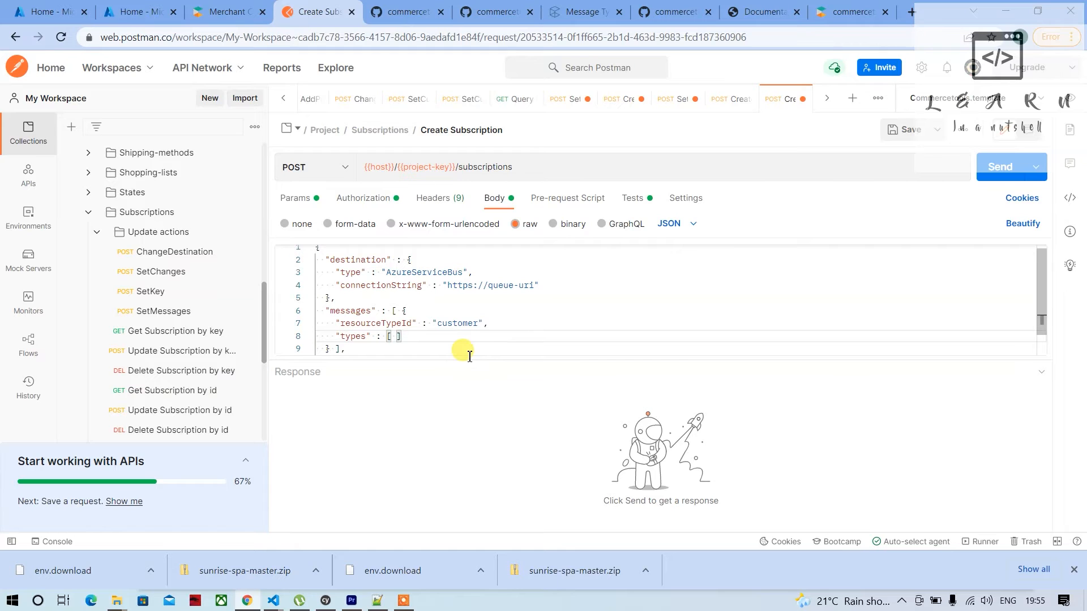
pyautogui.write('"CustomerCreated')
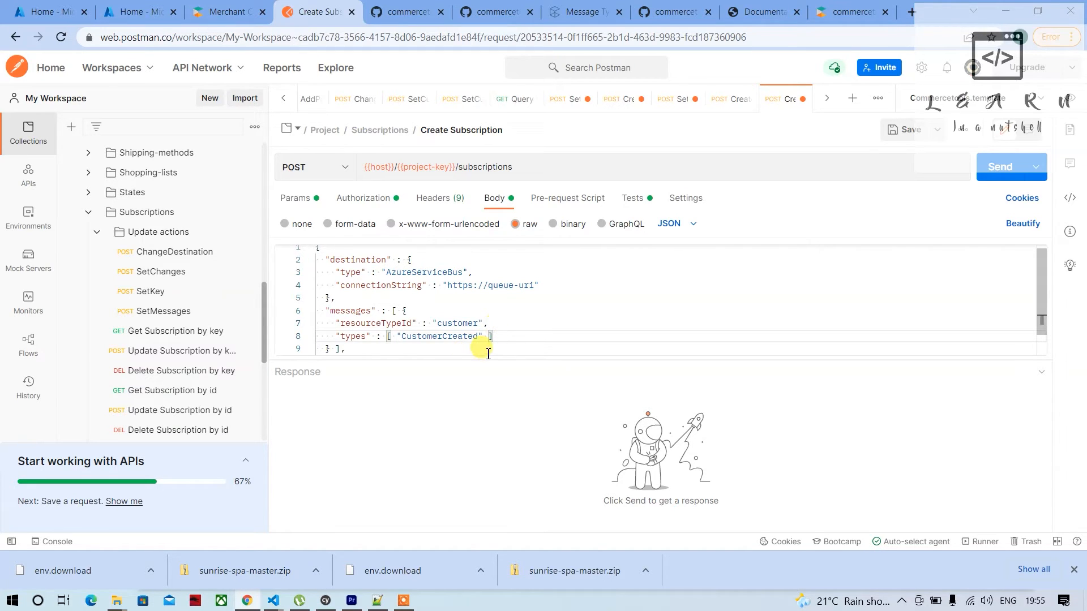
pyautogui.scroll(1, 485, 337)
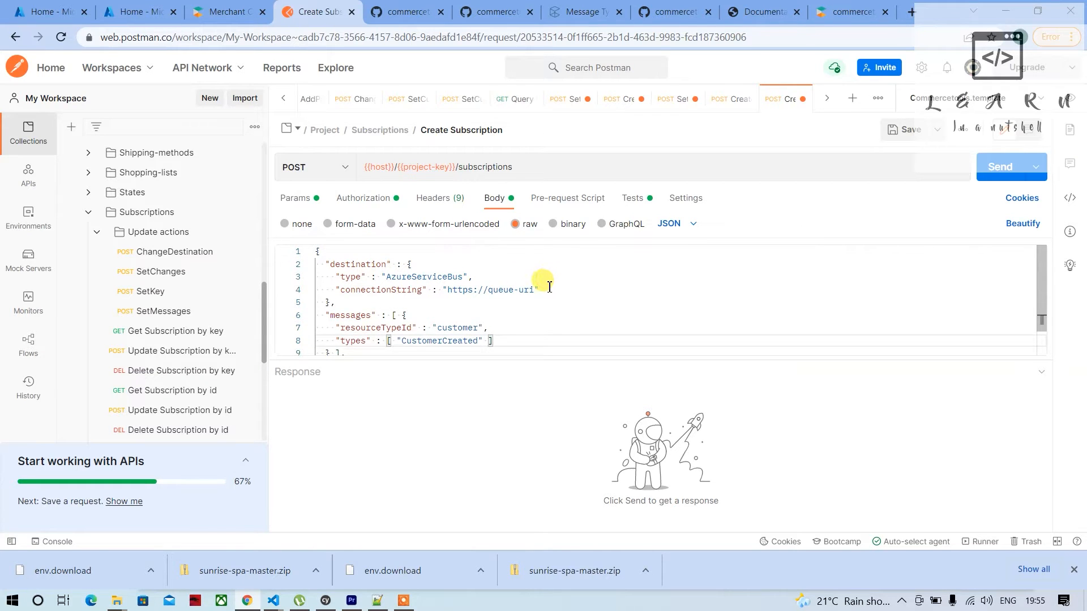
# Switch to the Azure portal signed in with the trial account, search for the Service Bus service and open it
pyautogui.click(71, 6)
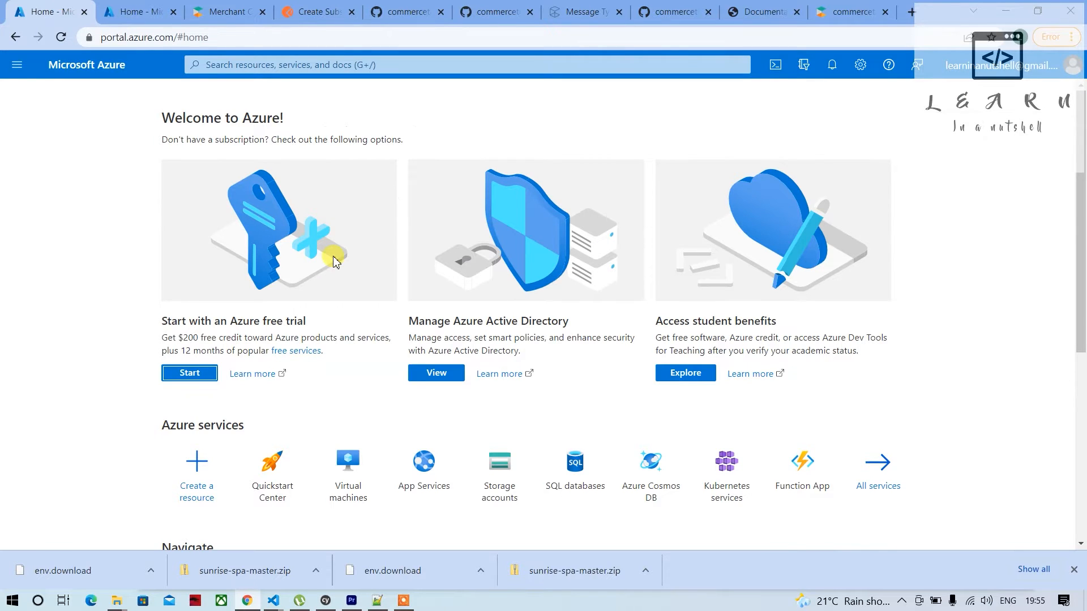
pyautogui.click(127, 11)
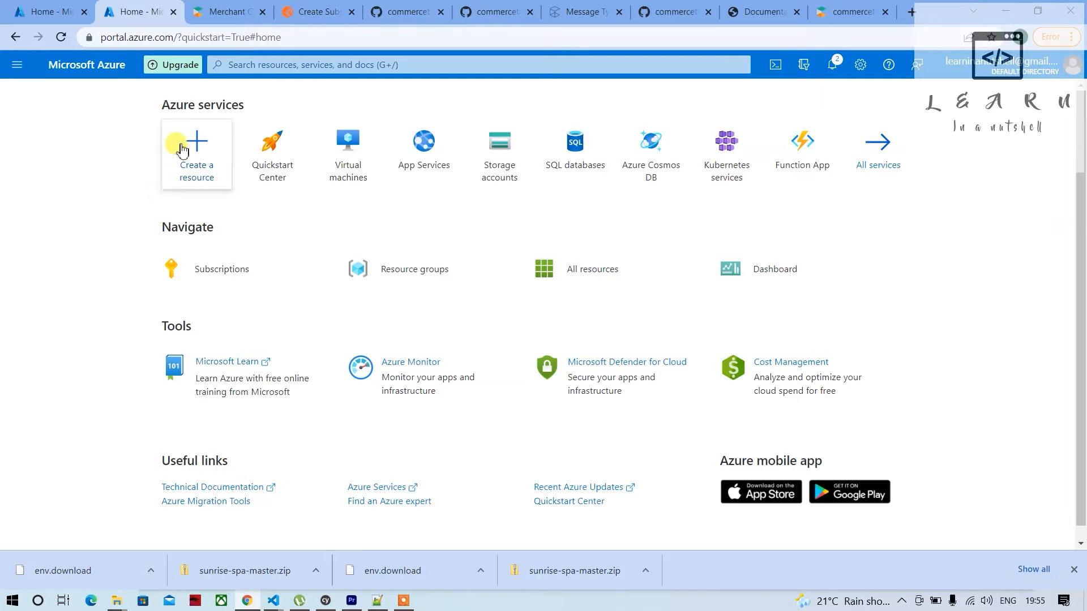
pyautogui.moveTo(283, 151)
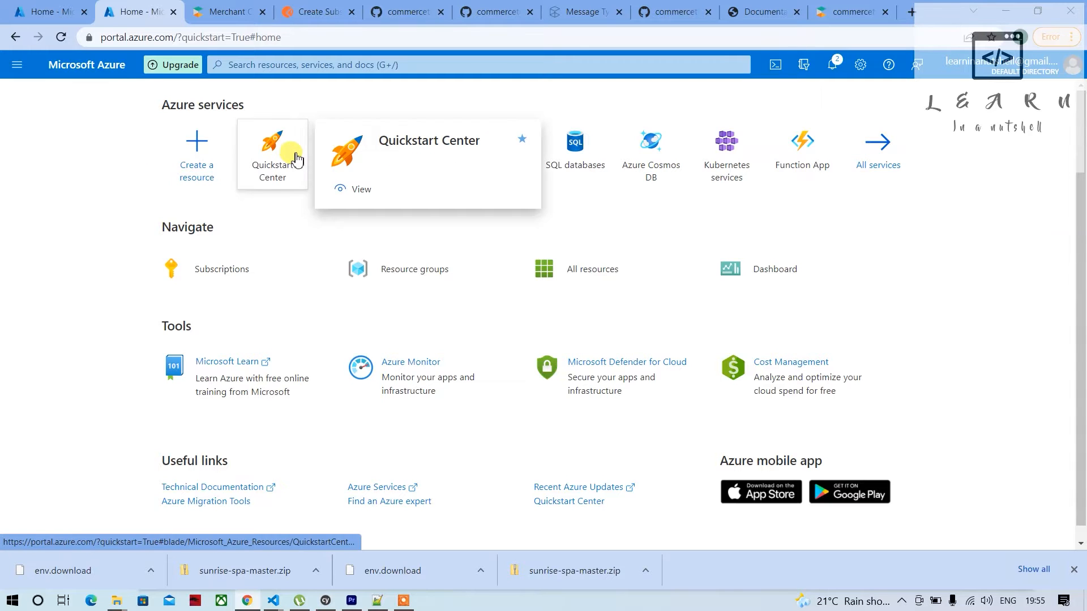
pyautogui.click(273, 66)
pyautogui.write('service')
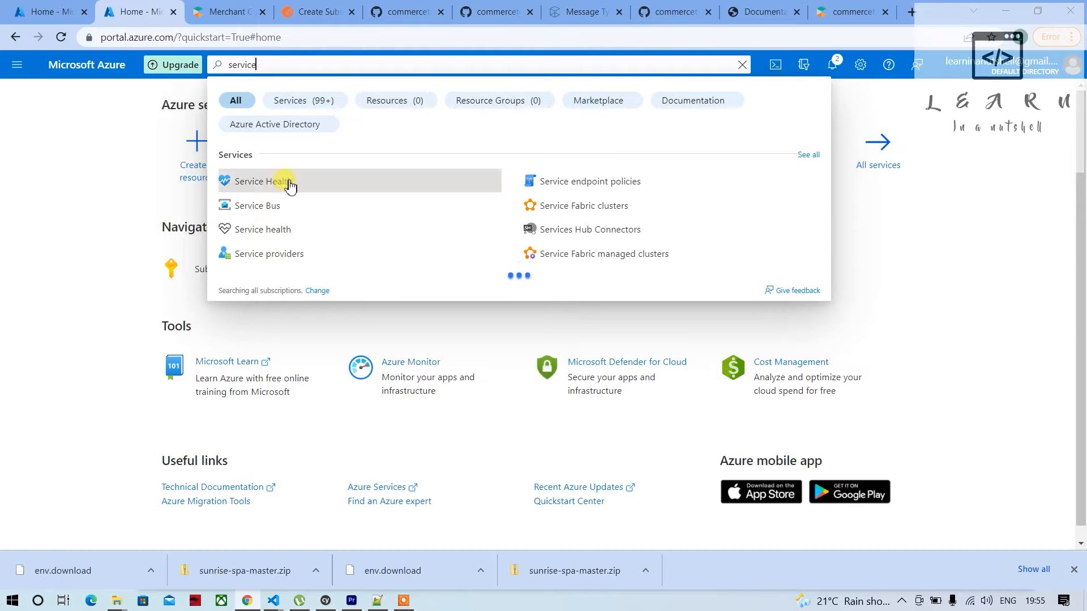
pyautogui.click(256, 206)
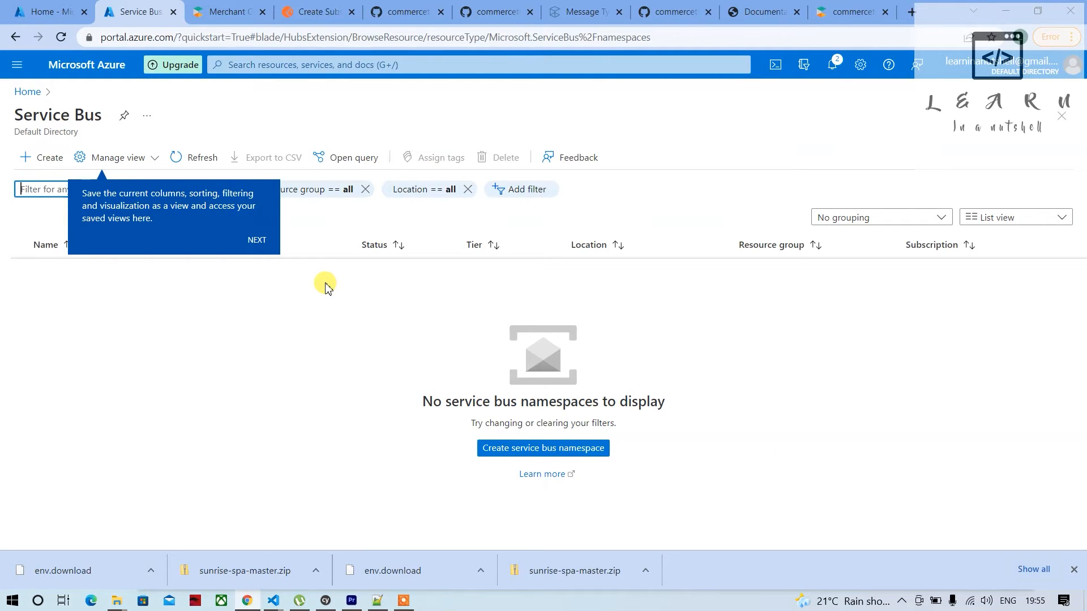
# Dismiss the introductory tips on the Service Bus page and start creating a namespace
pyautogui.click(254, 241)
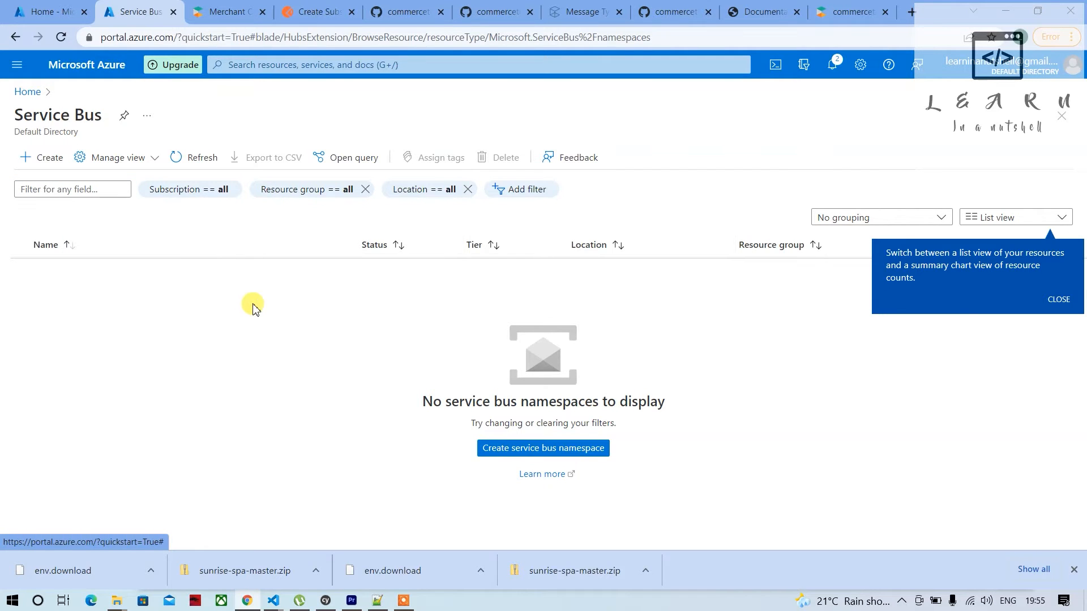
pyautogui.click(1059, 309)
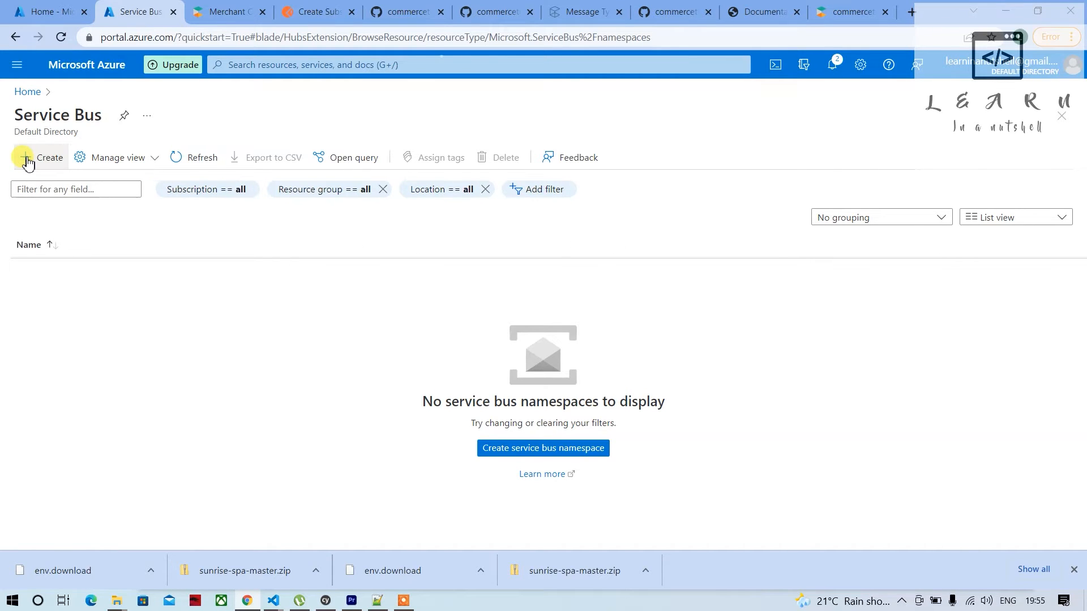
pyautogui.click(27, 161)
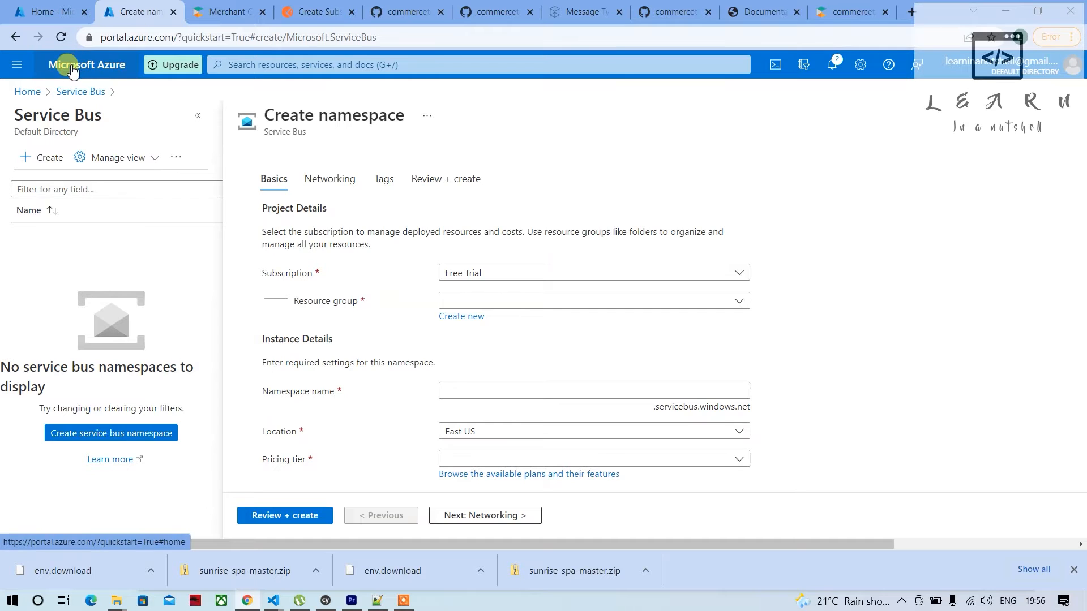
# Review the free trial offer in the other Azure portal tab, and reload the trial account's home page to check its remaining credit
pyautogui.click(41, 11)
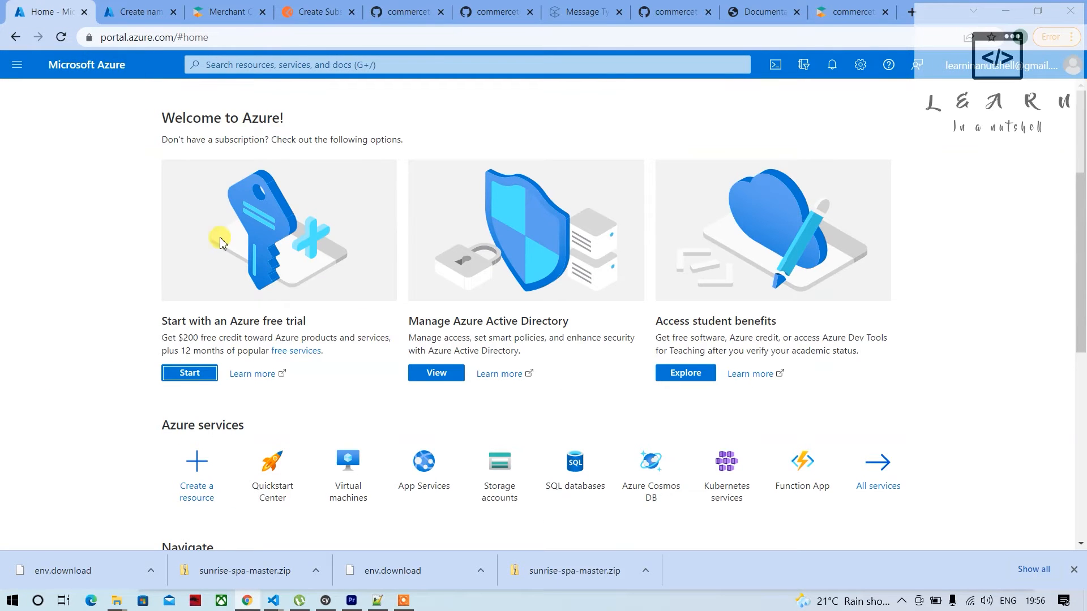
pyautogui.doubleClick(230, 351)
pyautogui.click(193, 340)
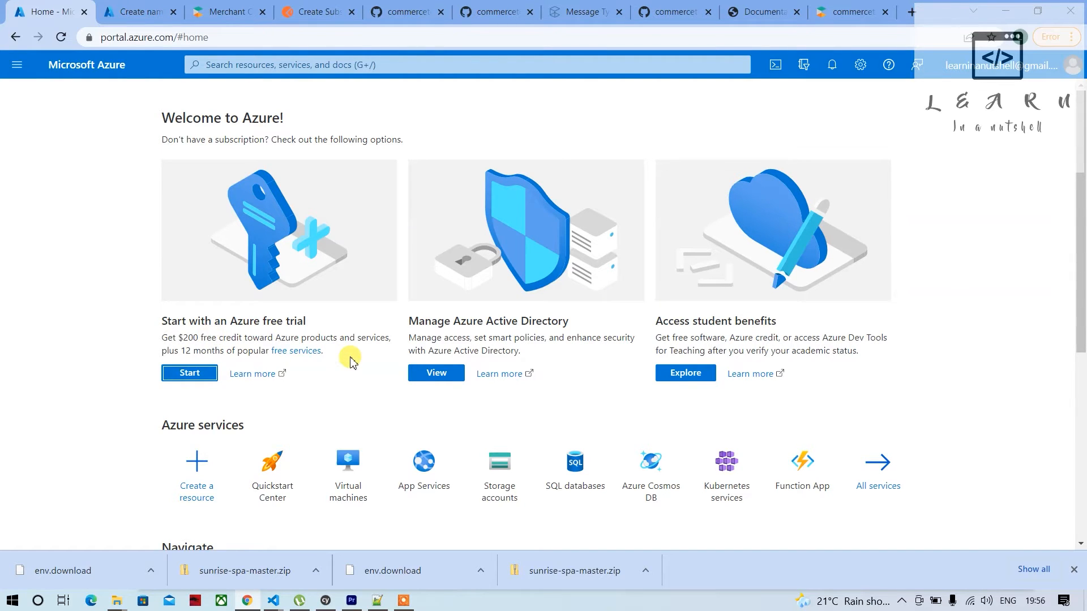
pyautogui.press('F5')
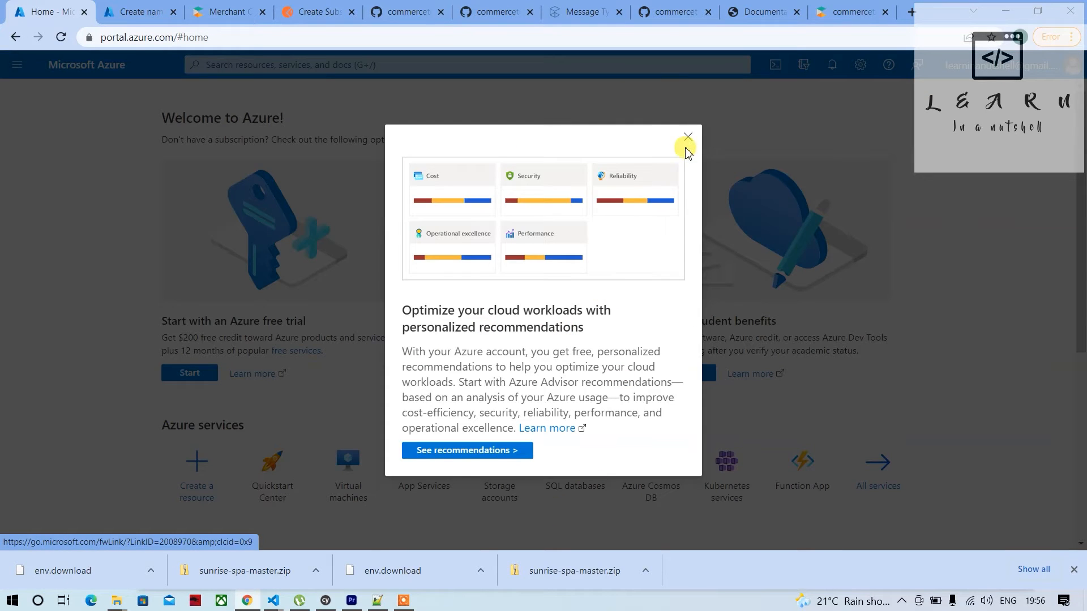
pyautogui.click(688, 138)
pyautogui.click(148, 12)
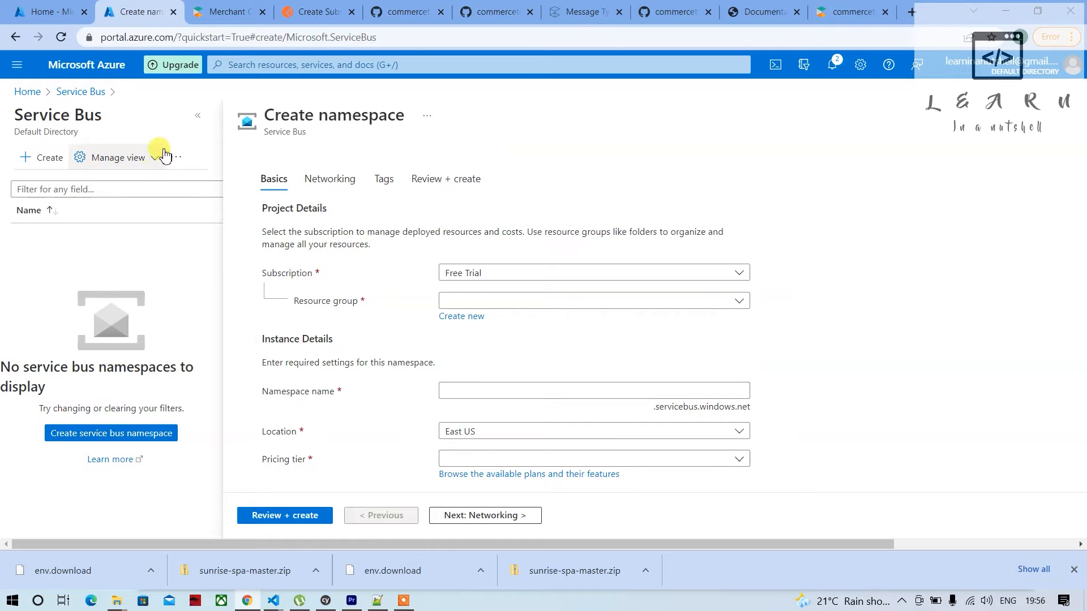
pyautogui.click(24, 93)
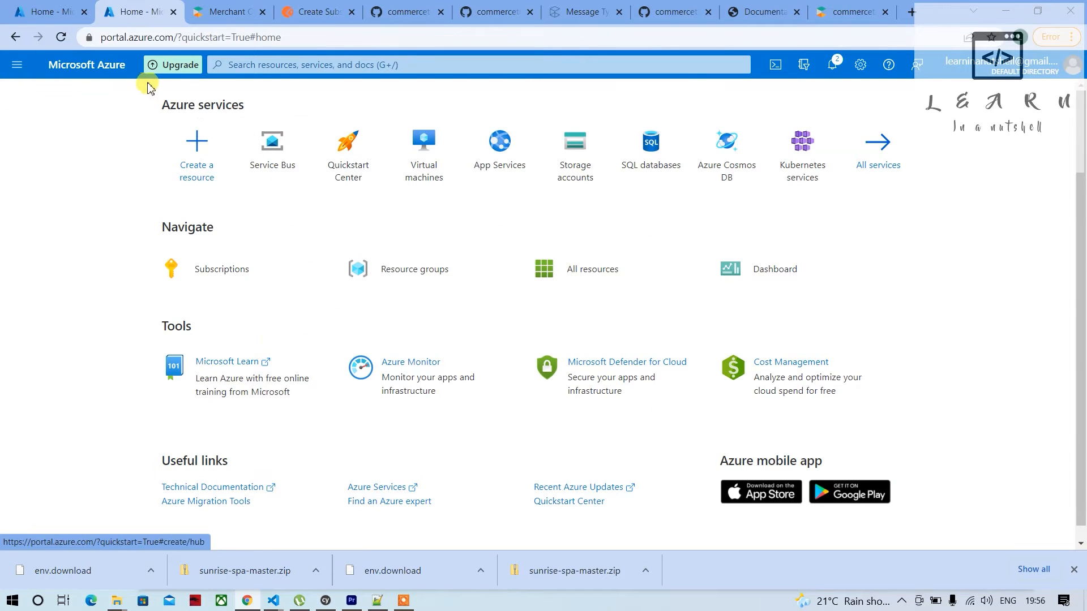
pyautogui.click(61, 39)
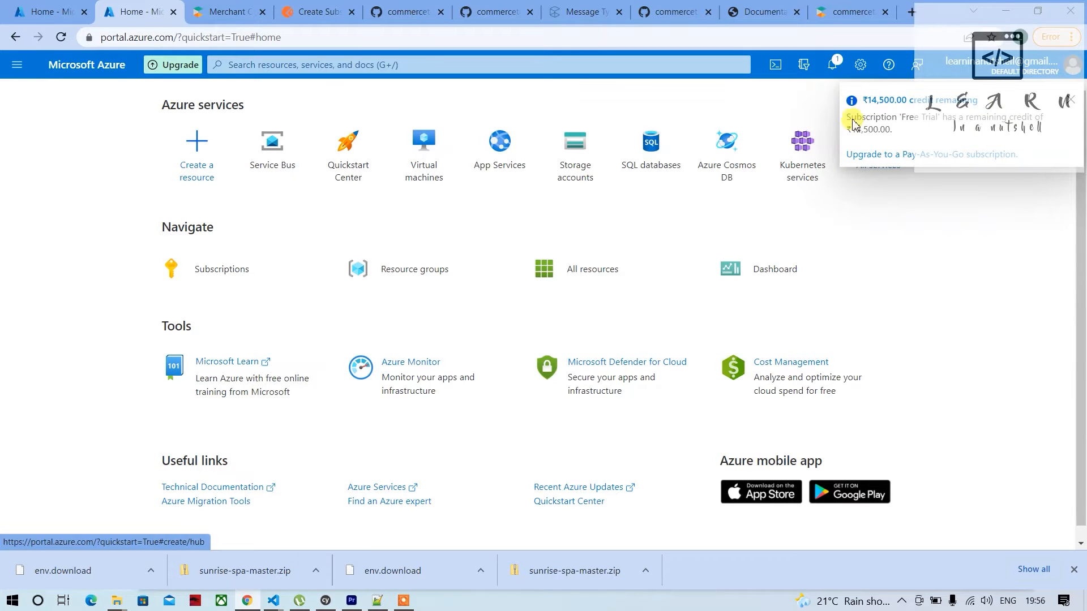
pyautogui.moveTo(474, 250)
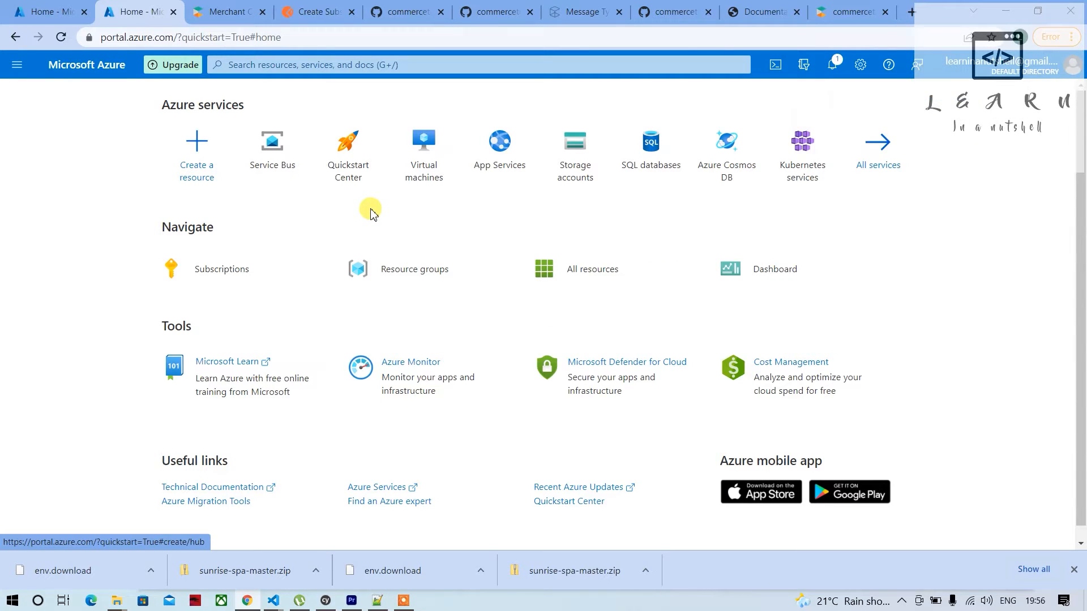
pyautogui.moveTo(266, 162)
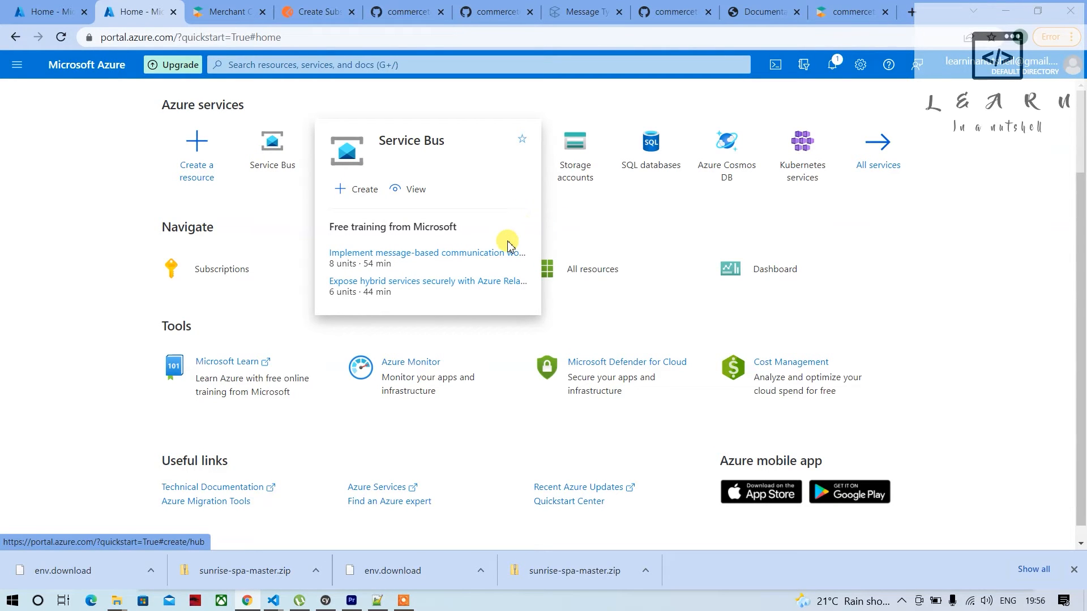
# Reopen the Create namespace form from Service Bus and keep Free Trial as the subscription
pyautogui.click(270, 171)
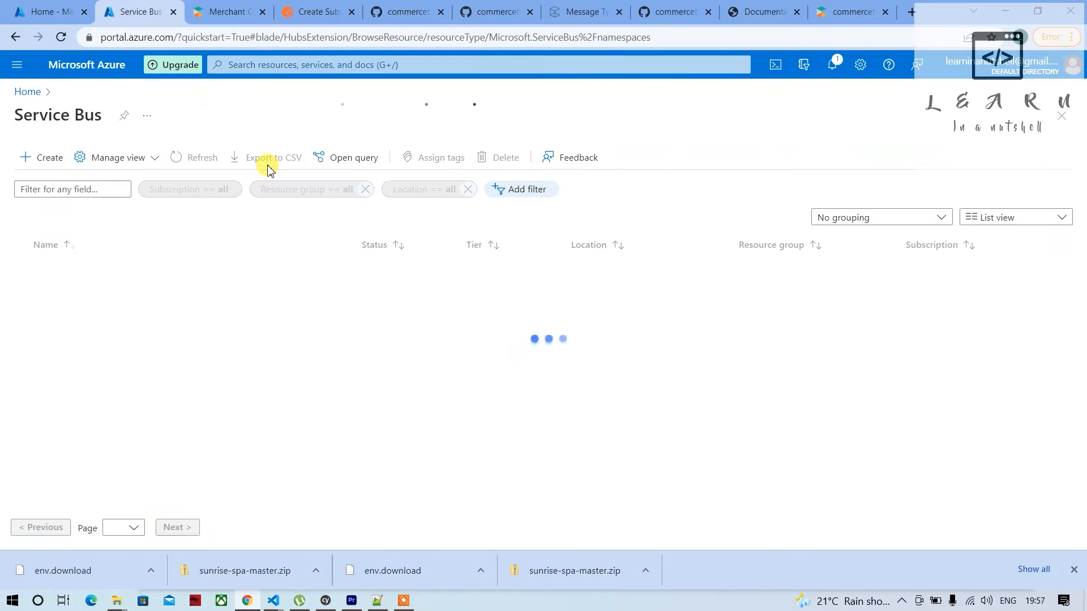
pyautogui.click(47, 164)
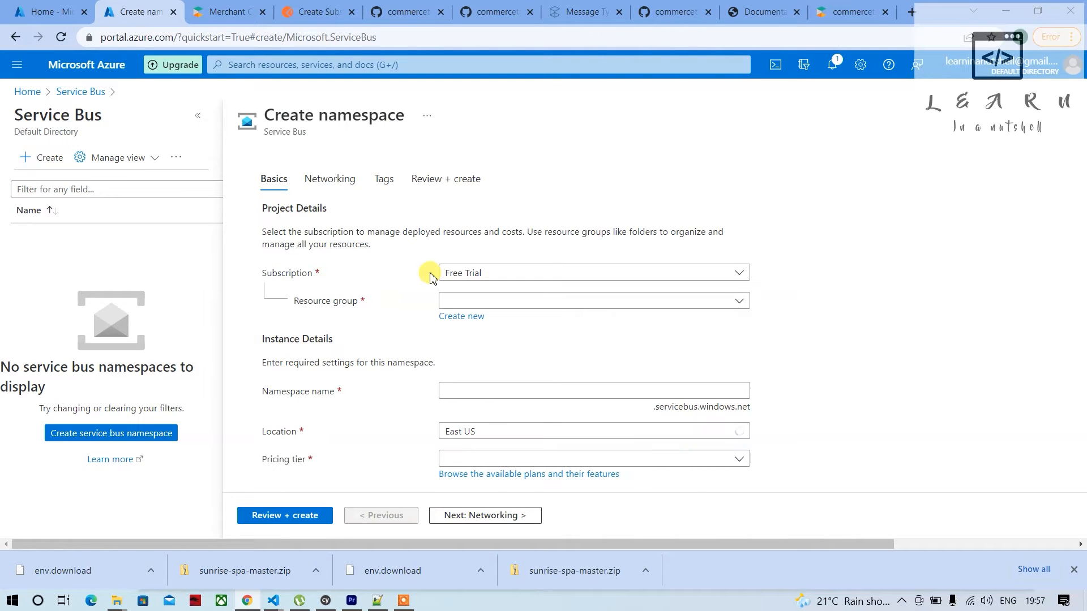
pyautogui.click(481, 277)
pyautogui.click(478, 276)
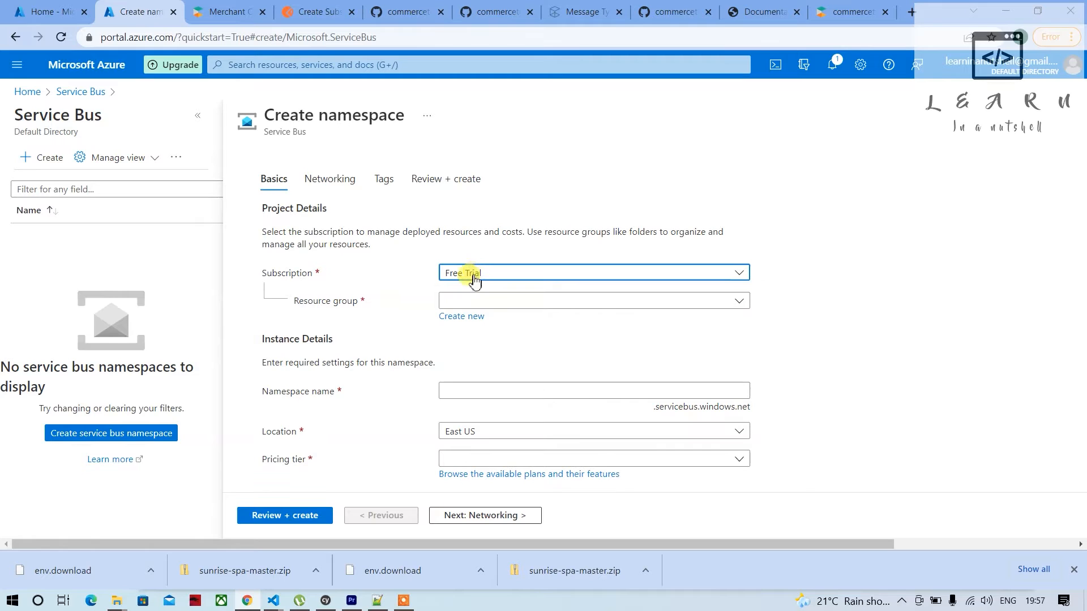
# Create a new resource group named CT_RG for the Service Bus namespace
pyautogui.click(472, 303)
pyautogui.click(478, 304)
pyautogui.click(463, 317)
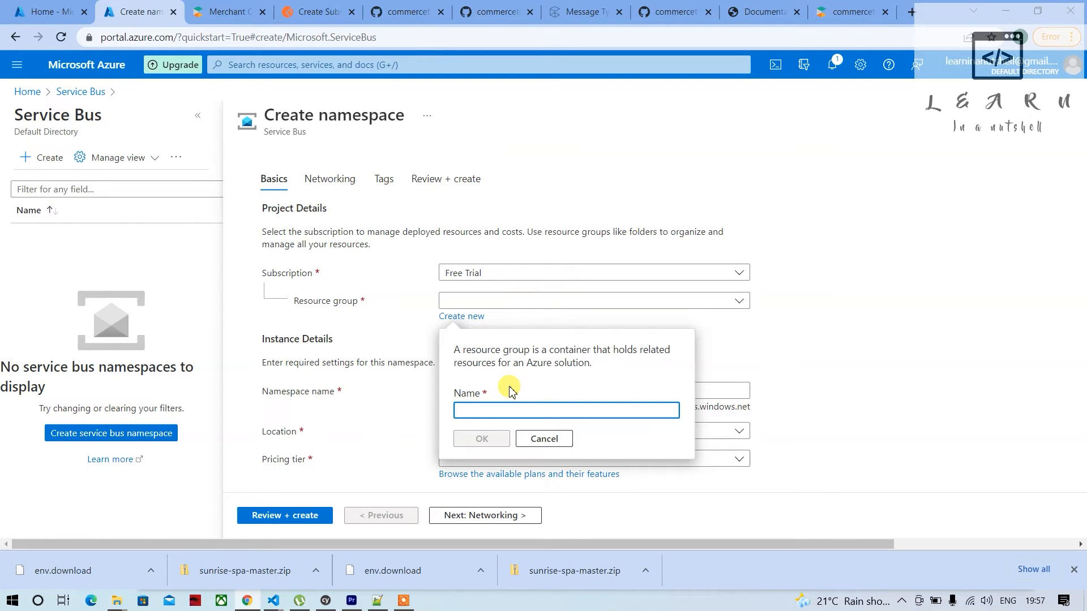
pyautogui.write('T')
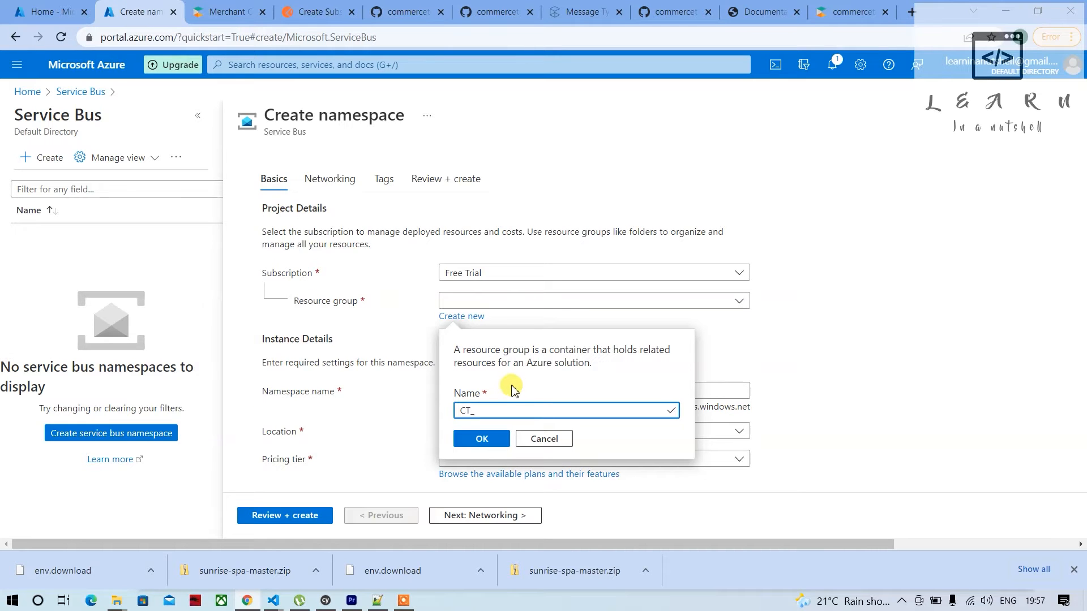
pyautogui.write('_RG')
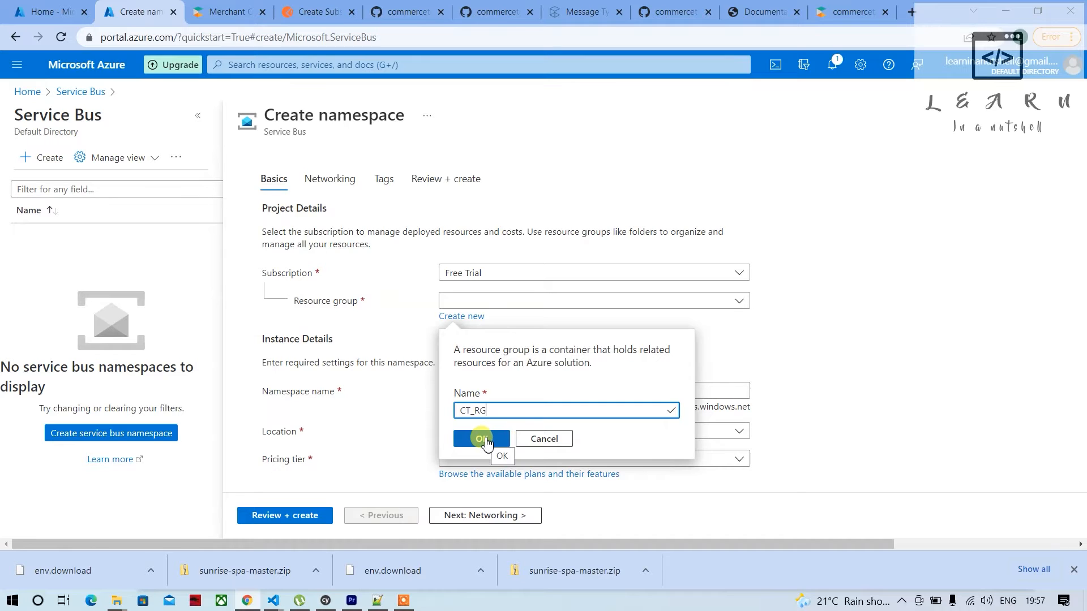
pyautogui.click(484, 440)
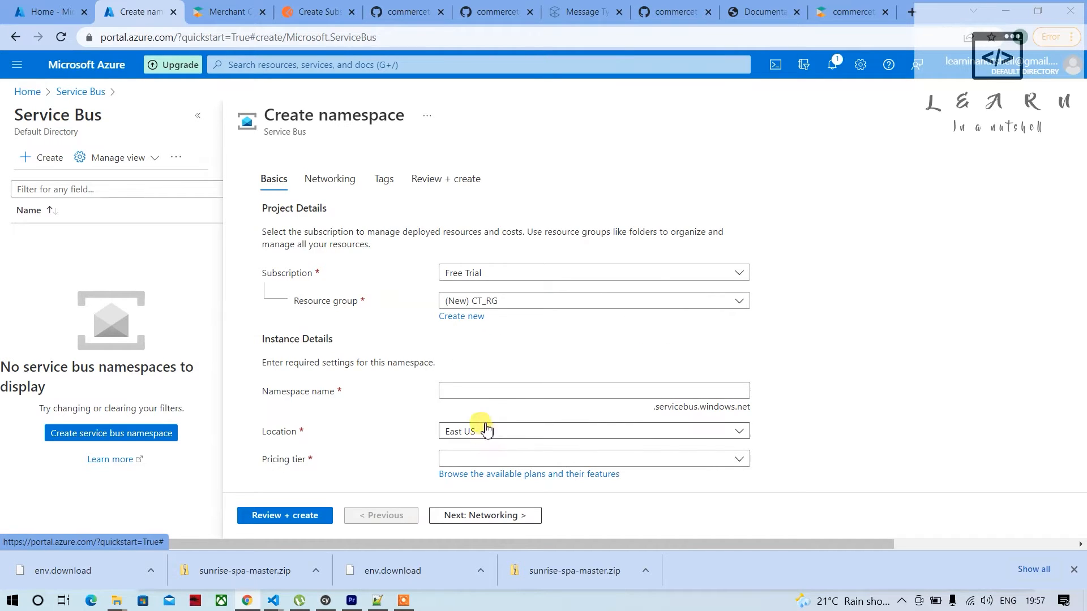
# Try SB_CT_CUSTOMER_EMAIL as the namespace name
pyautogui.click(465, 387)
pyautogui.click(465, 387)
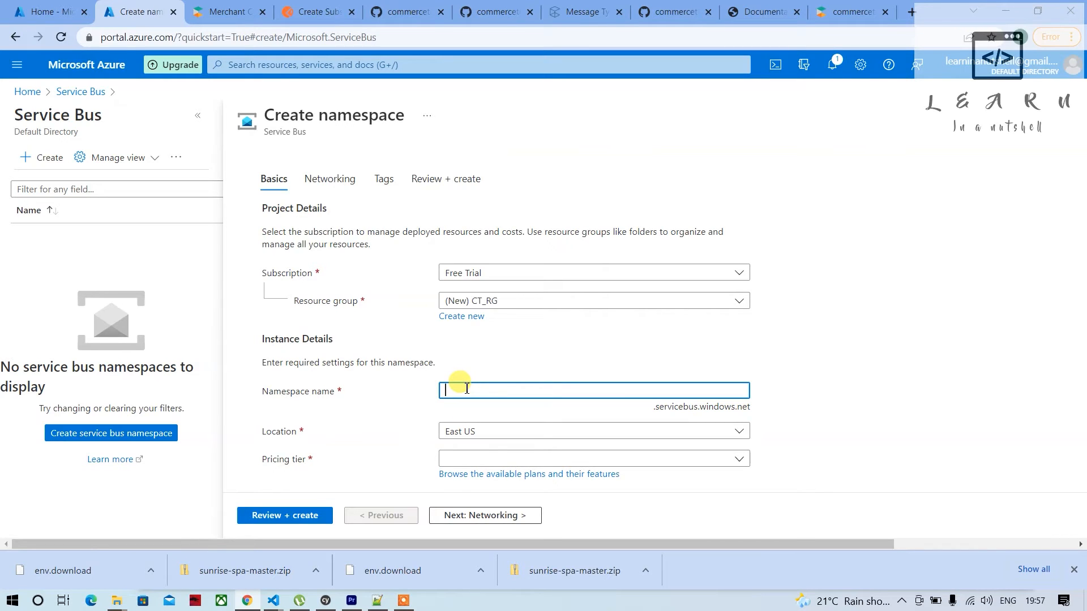
pyautogui.write('SB_')
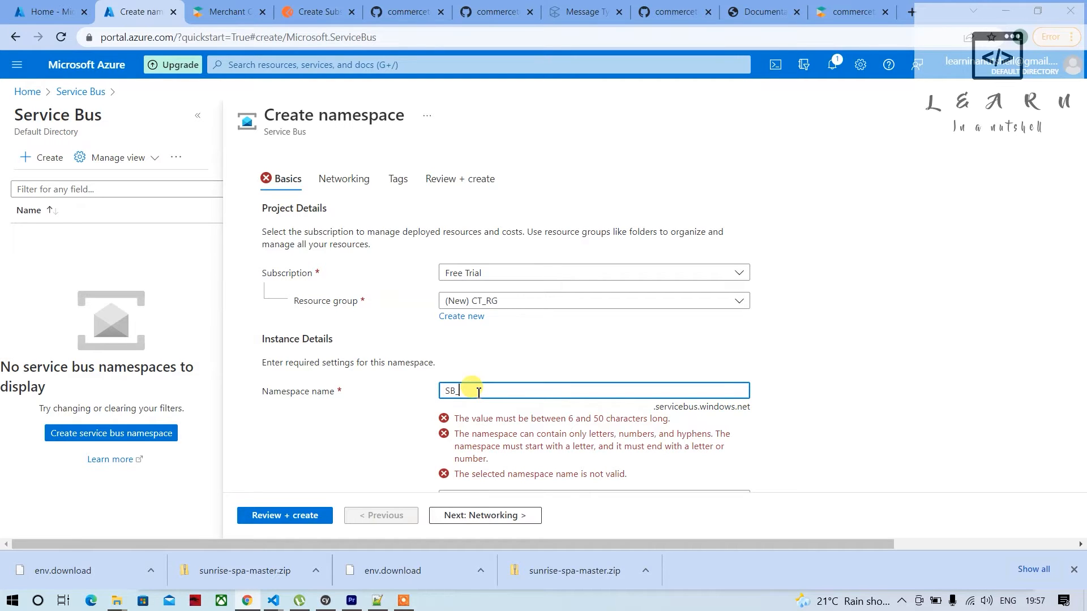
pyautogui.write('CT')
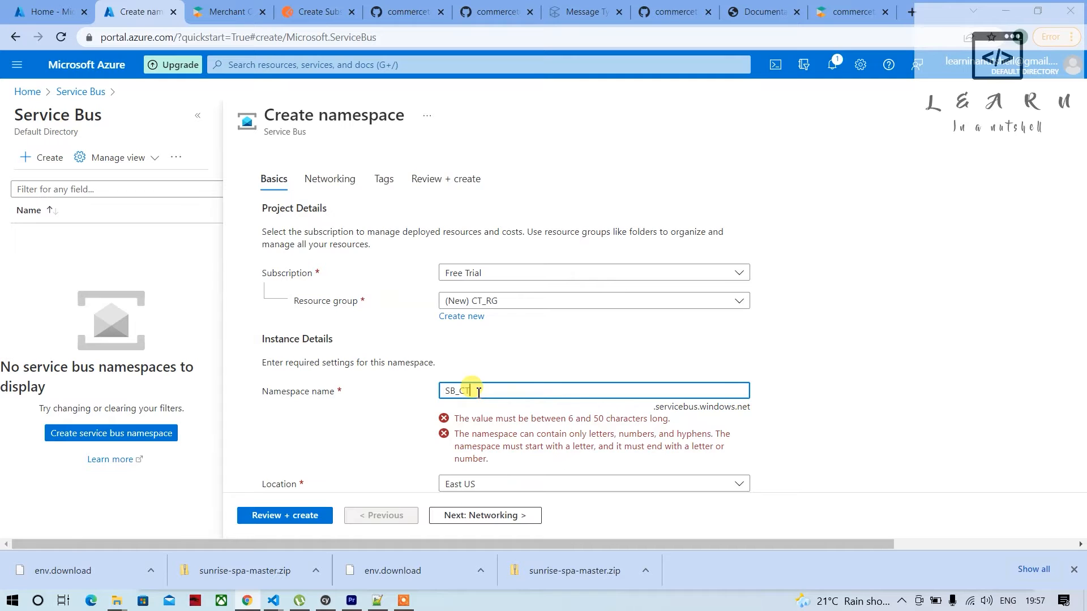
pyautogui.write('_C')
pyautogui.write('USTOMER_E')
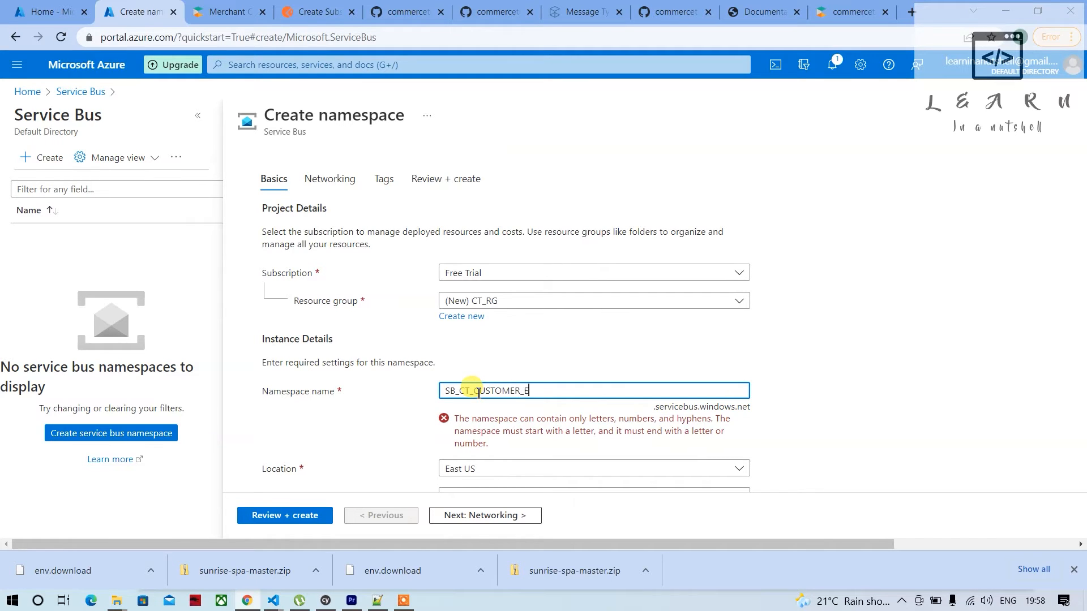
pyautogui.write('MAIL')
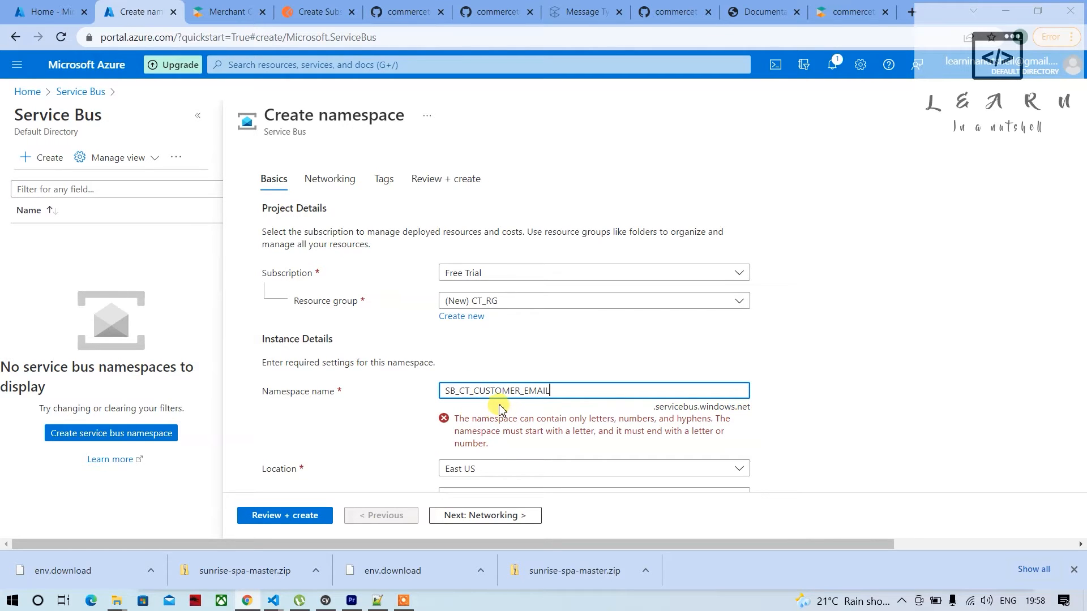
# Remove the underscores from the namespace name so it reads SBCTCUSTOMEREMAIL
pyautogui.click(524, 391)
pyautogui.press('BackSpace')
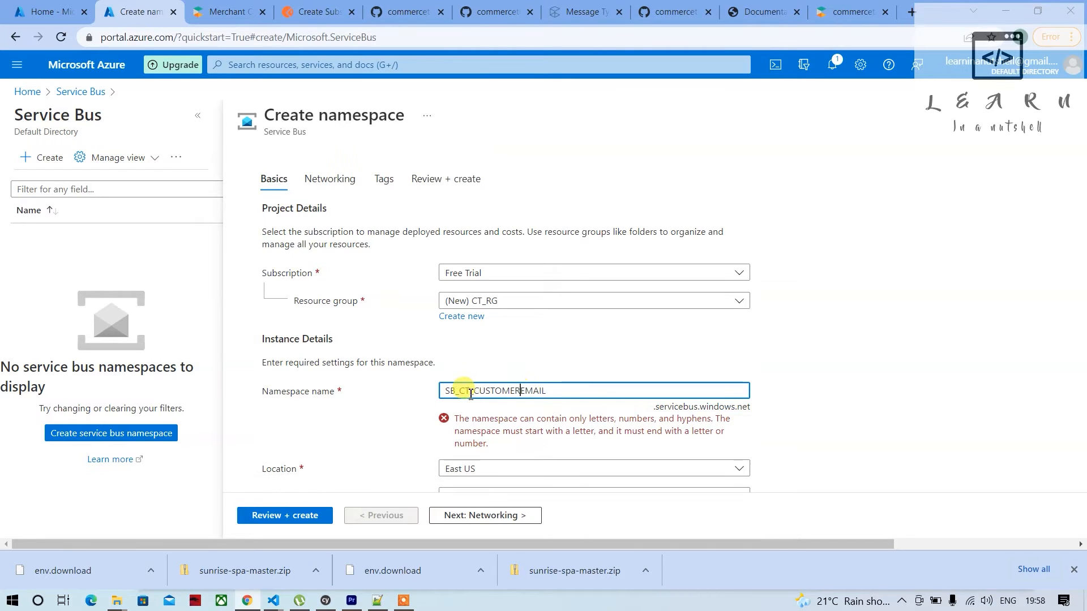
pyautogui.click(473, 393)
pyautogui.press('BackSpace')
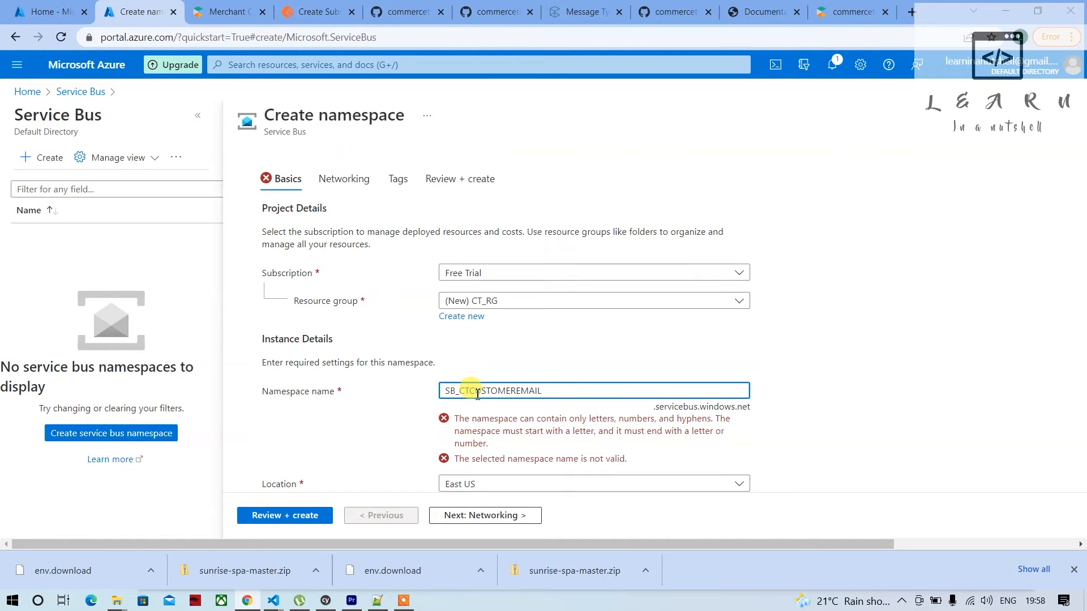
pyautogui.press('BackSpace')
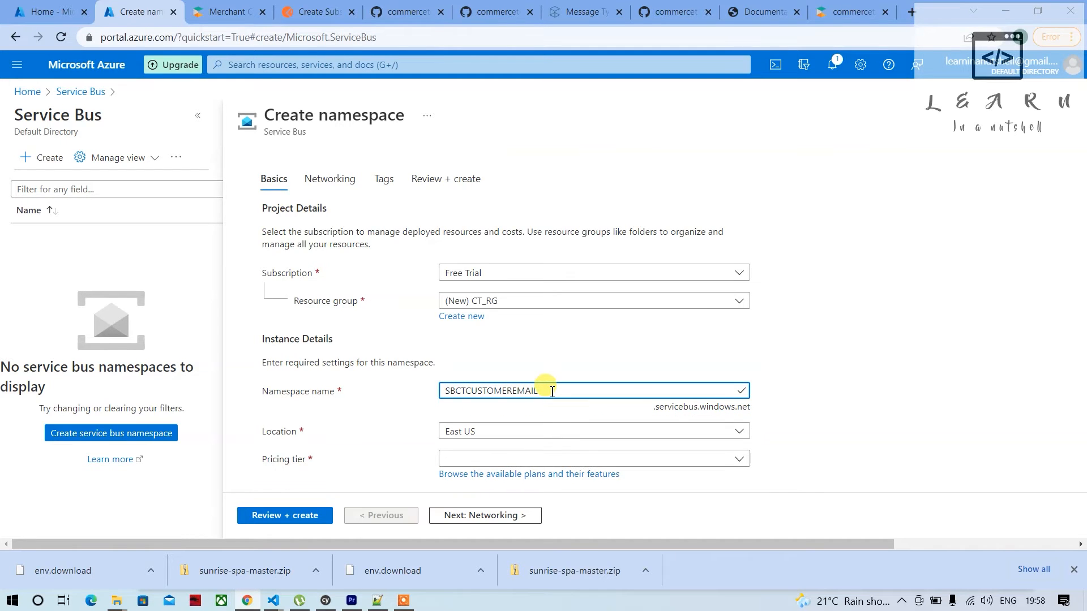
# Replace the namespace name with the lowercase name sbctcustomeremail
pyautogui.moveTo(552, 392); pyautogui.dragTo(449, 389)
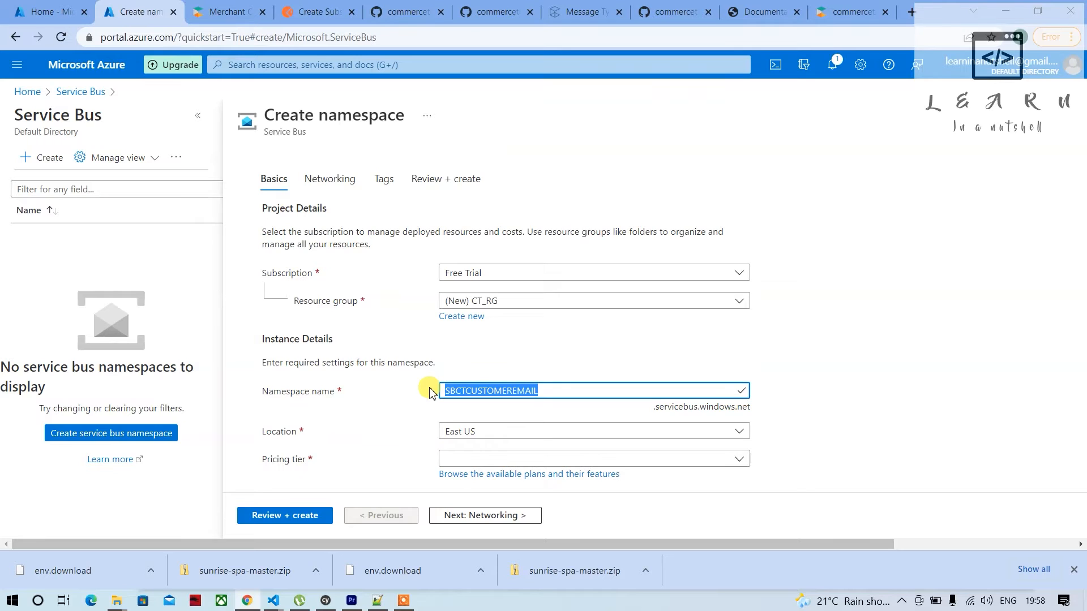
pyautogui.write('sb')
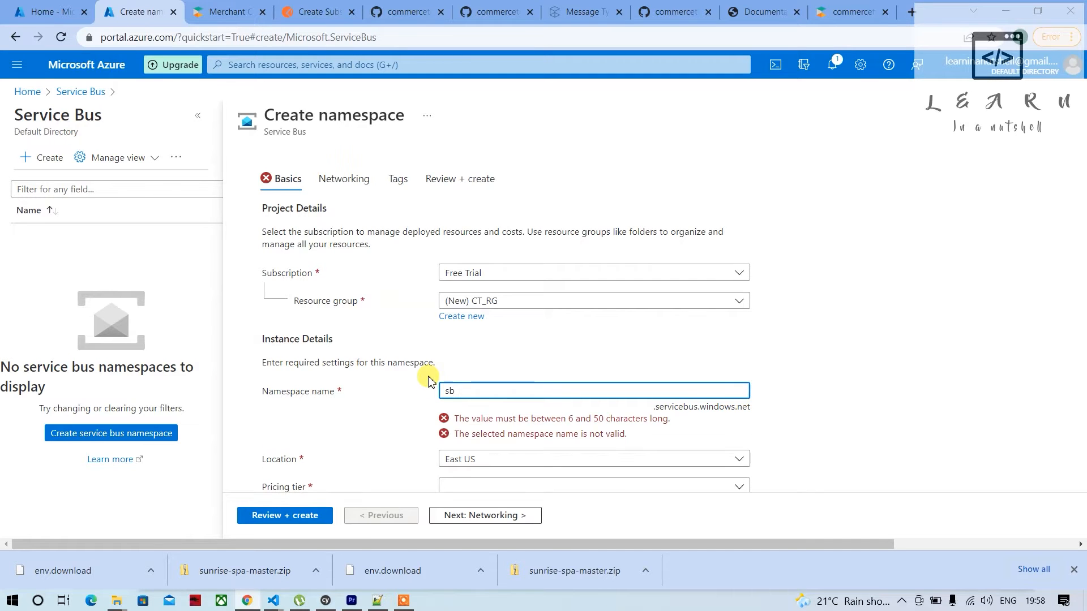
pyautogui.write('customeremail')
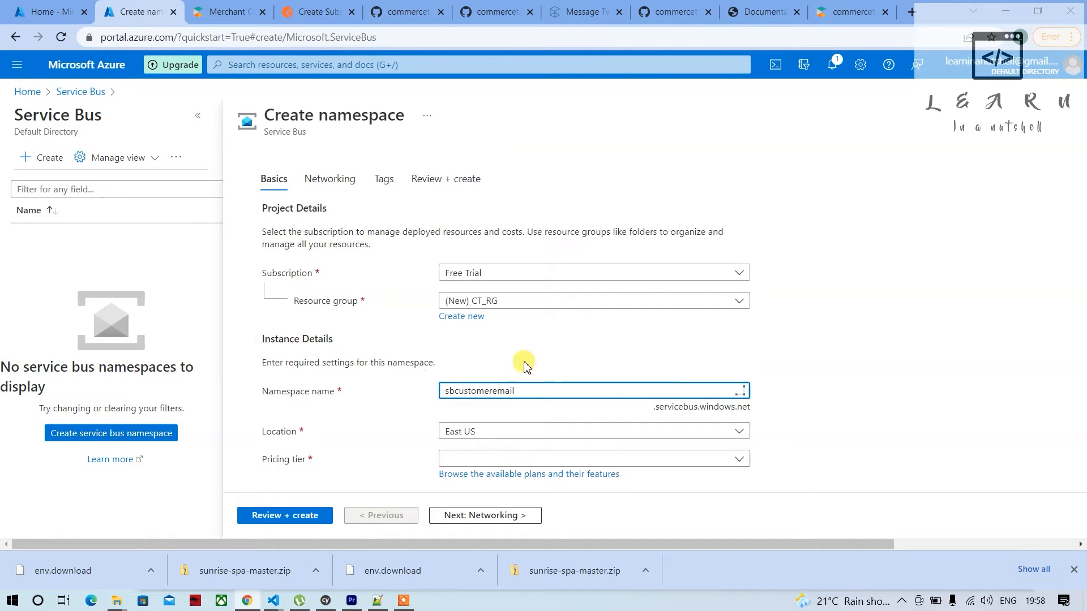
pyautogui.click(810, 415)
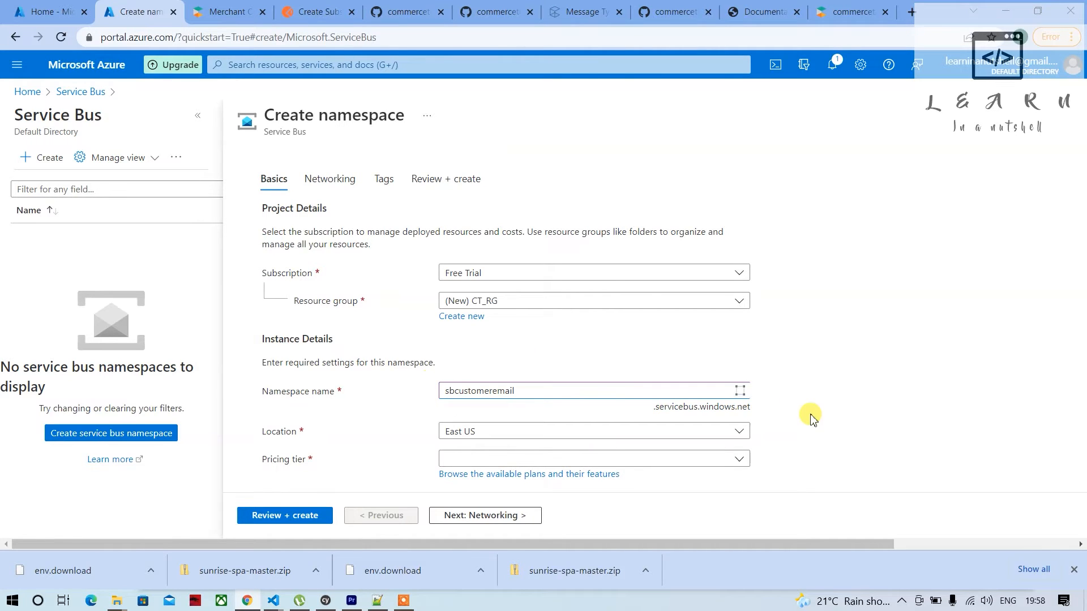
pyautogui.click(457, 390)
pyautogui.write('ct')
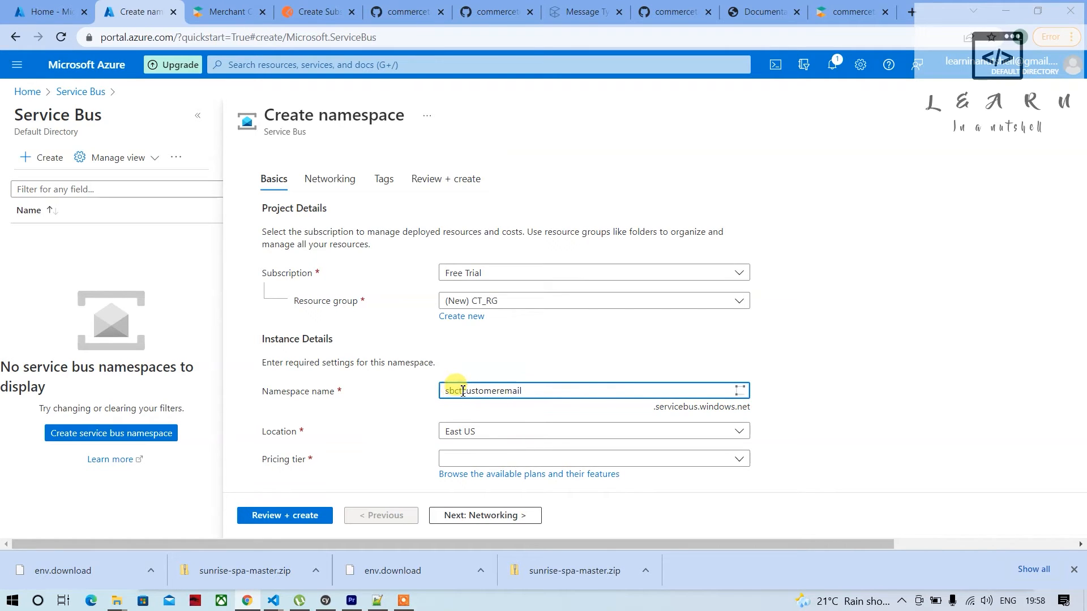
pyautogui.click(848, 403)
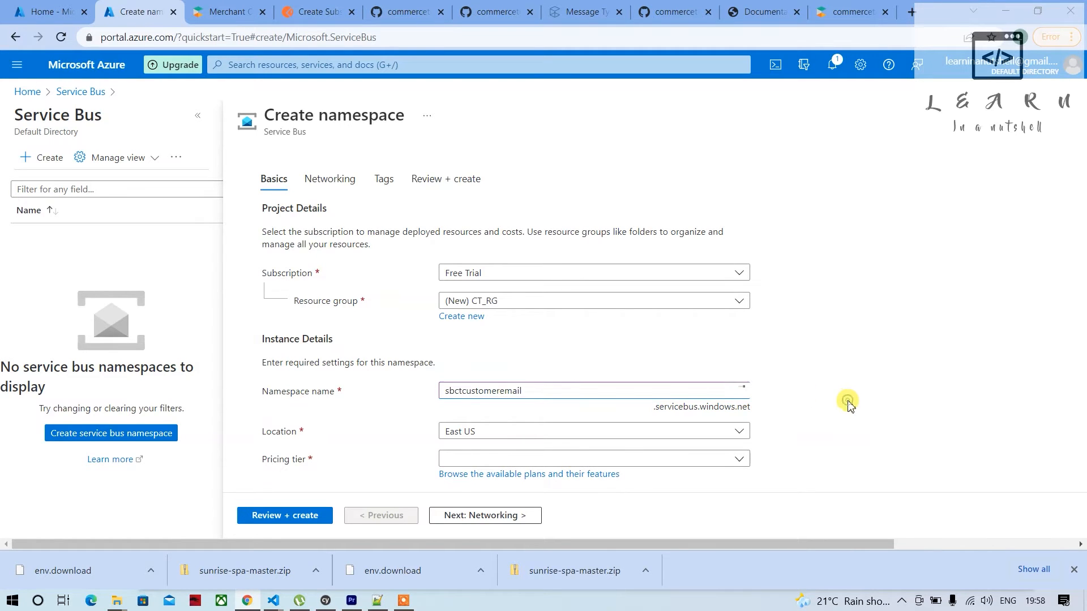
# Set the namespace location to West India and its pricing tier to Basic
pyautogui.click(492, 431)
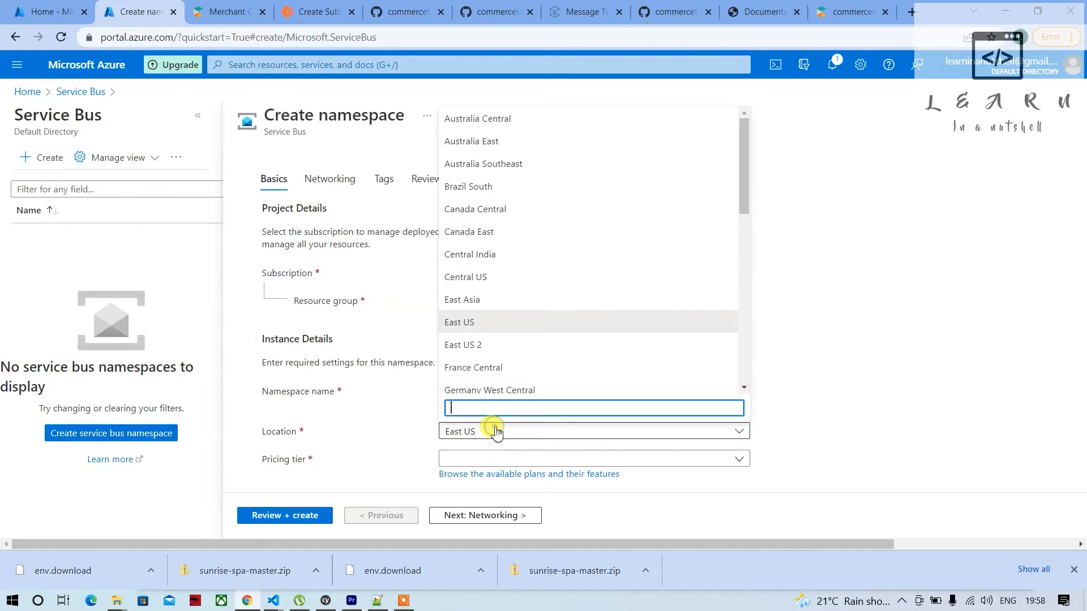
pyautogui.scroll(-10, 523, 306)
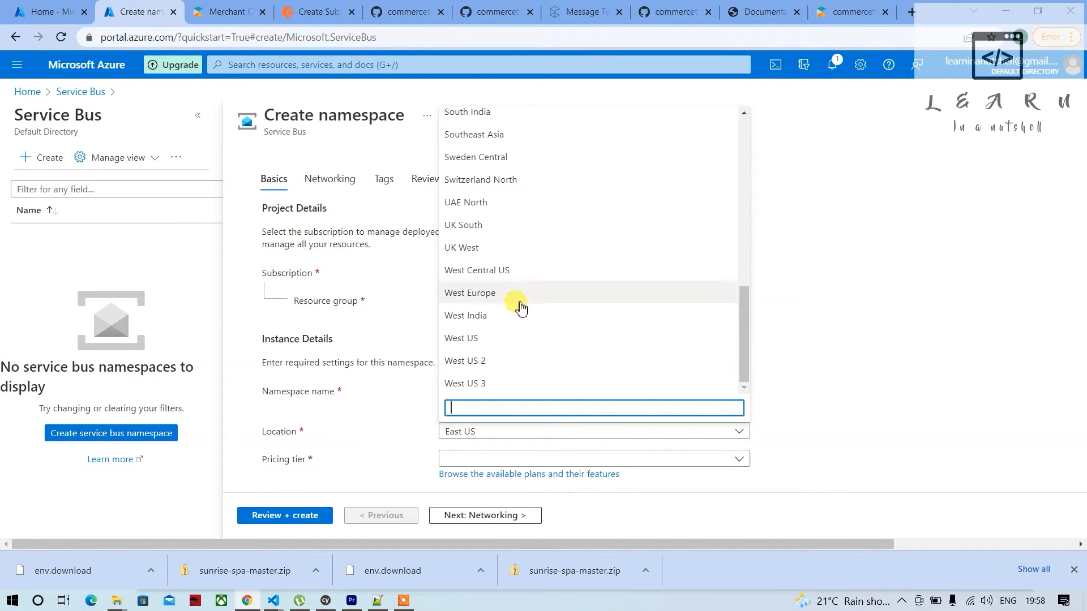
pyautogui.click(491, 317)
pyautogui.scroll(-1, 400, 437)
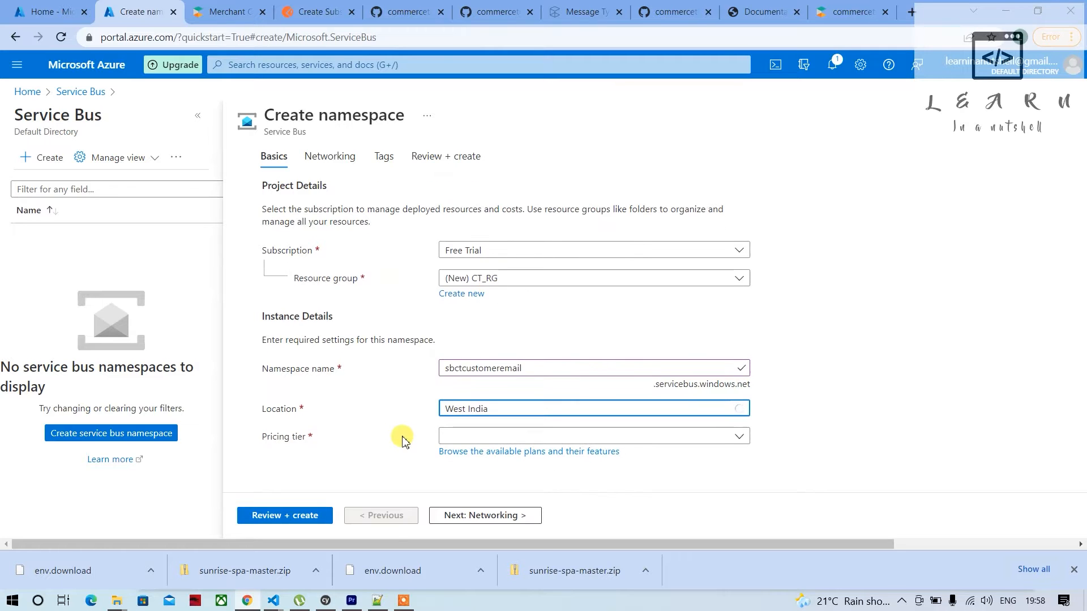
pyautogui.click(487, 436)
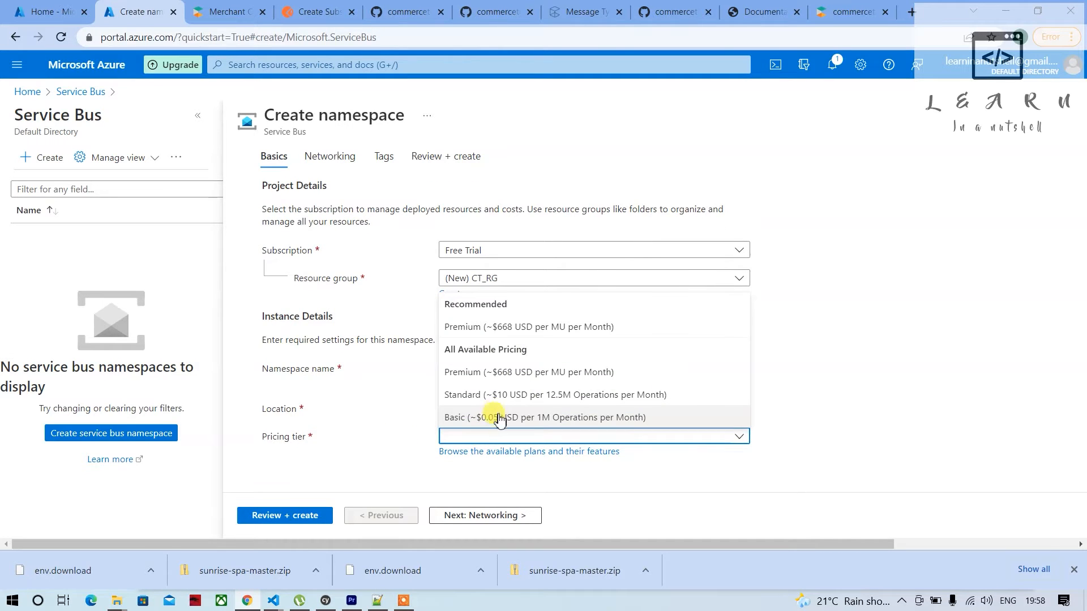
pyautogui.click(497, 419)
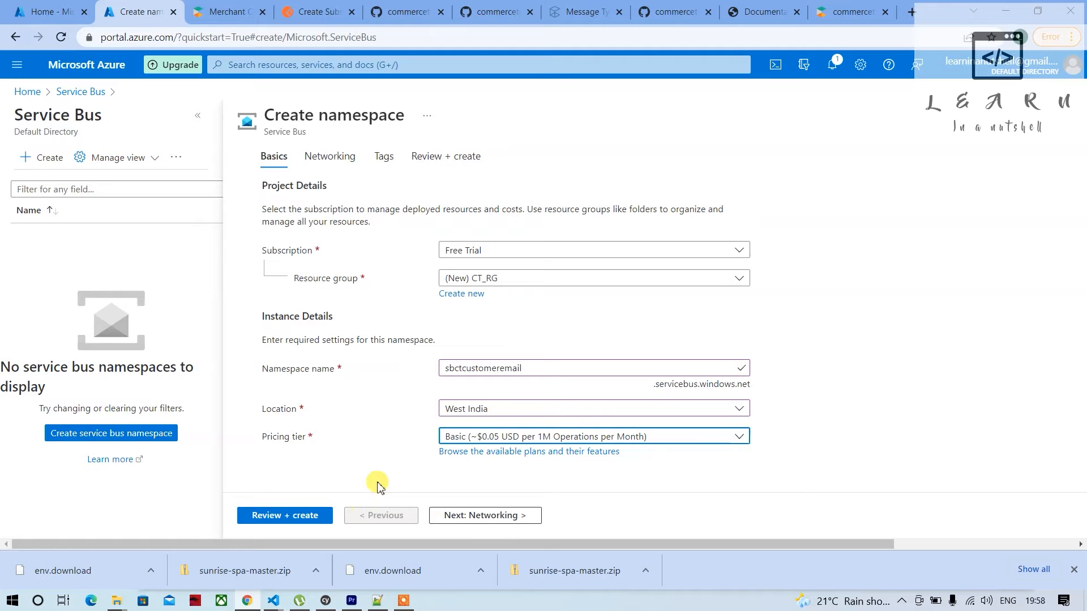
pyautogui.click(501, 441)
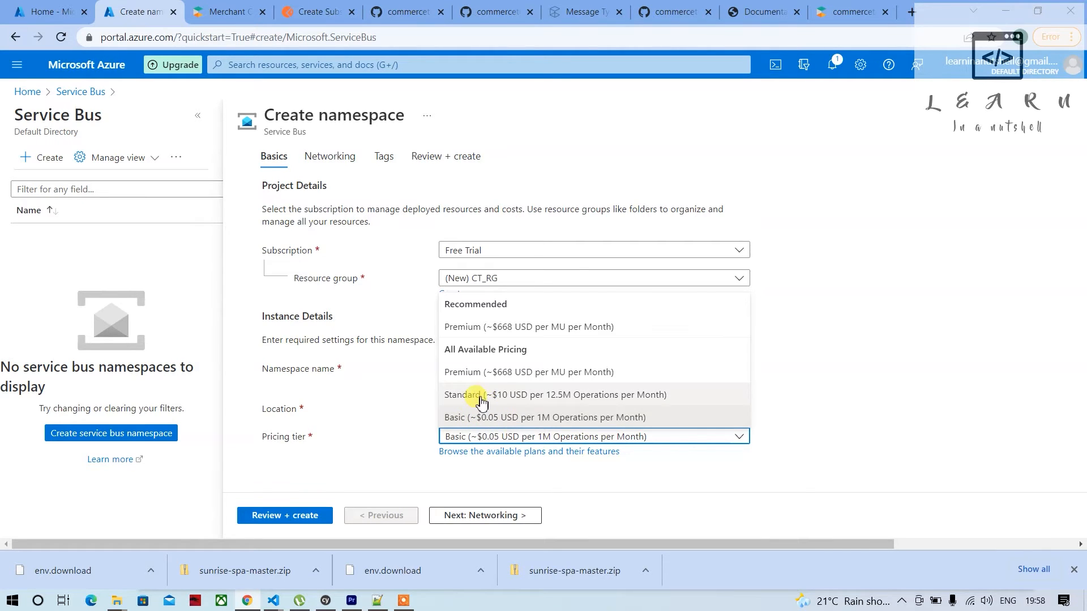
pyautogui.click(460, 417)
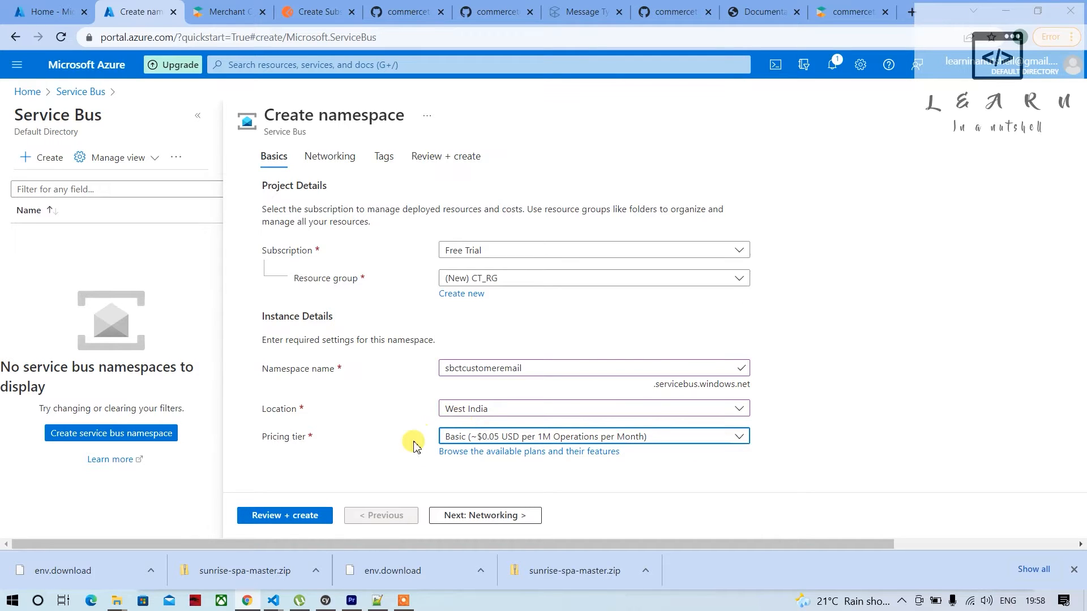
# Validate the namespace settings on the review page and create the namespace
pyautogui.click(297, 517)
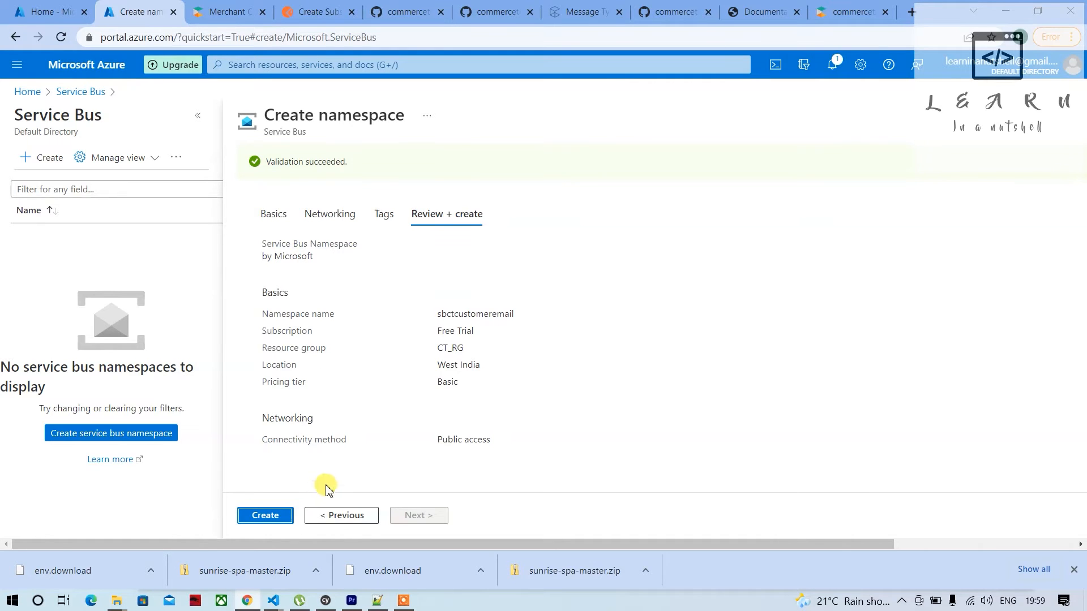
pyautogui.click(261, 517)
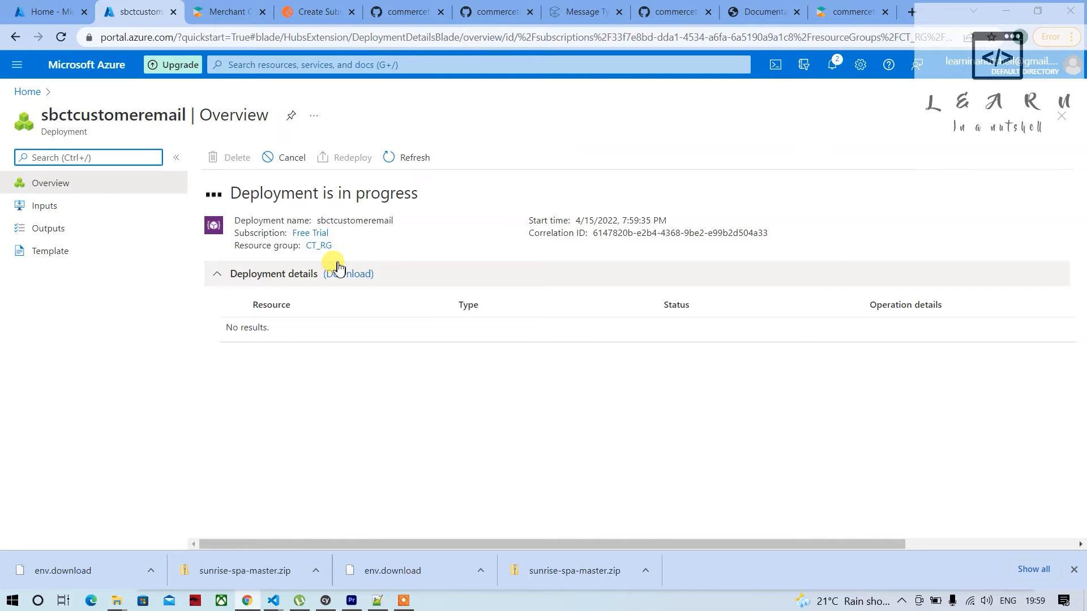
pyautogui.click(401, 255)
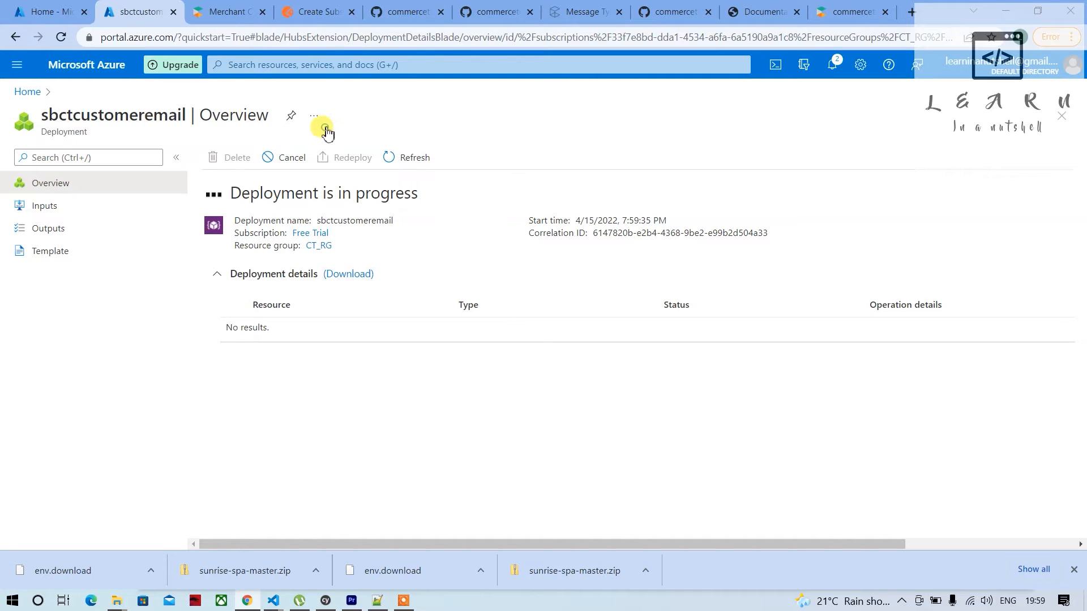
# Switch to Postman and look through the customer requests in the Customers folder of the Commercetools collection
pyautogui.click(301, 22)
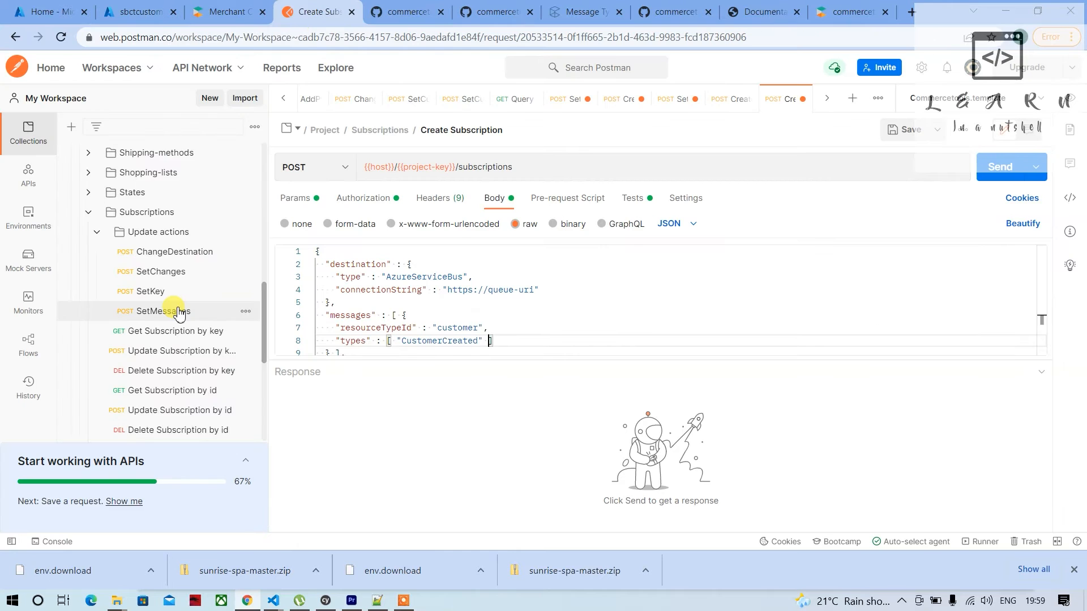
pyautogui.scroll(10, 177, 311)
pyautogui.scroll(-3, 176, 308)
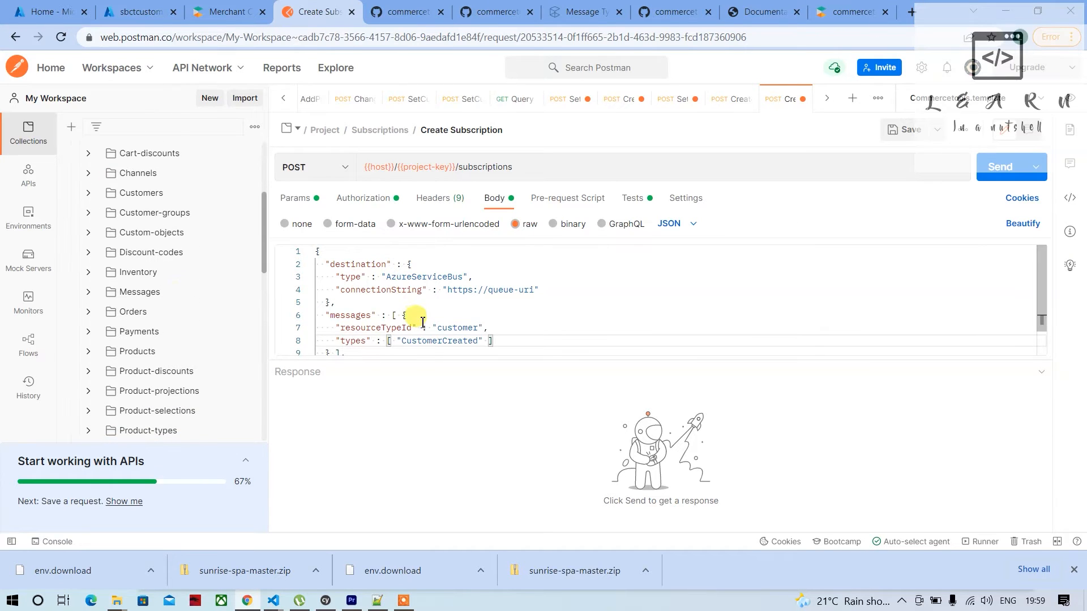
pyautogui.scroll(2, 192, 316)
pyautogui.scroll(2, 193, 316)
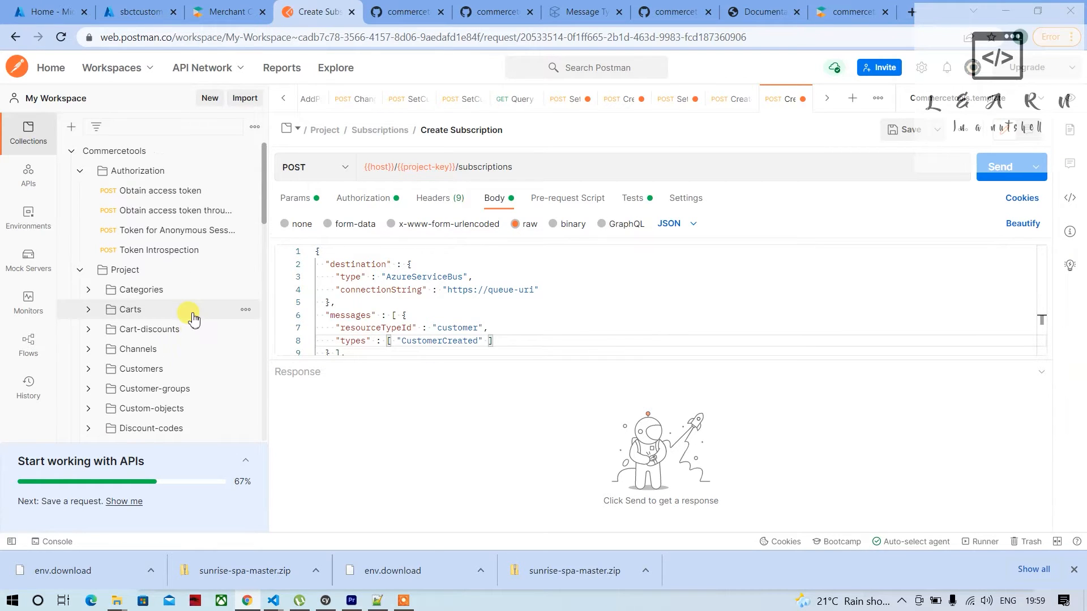
pyautogui.click(93, 375)
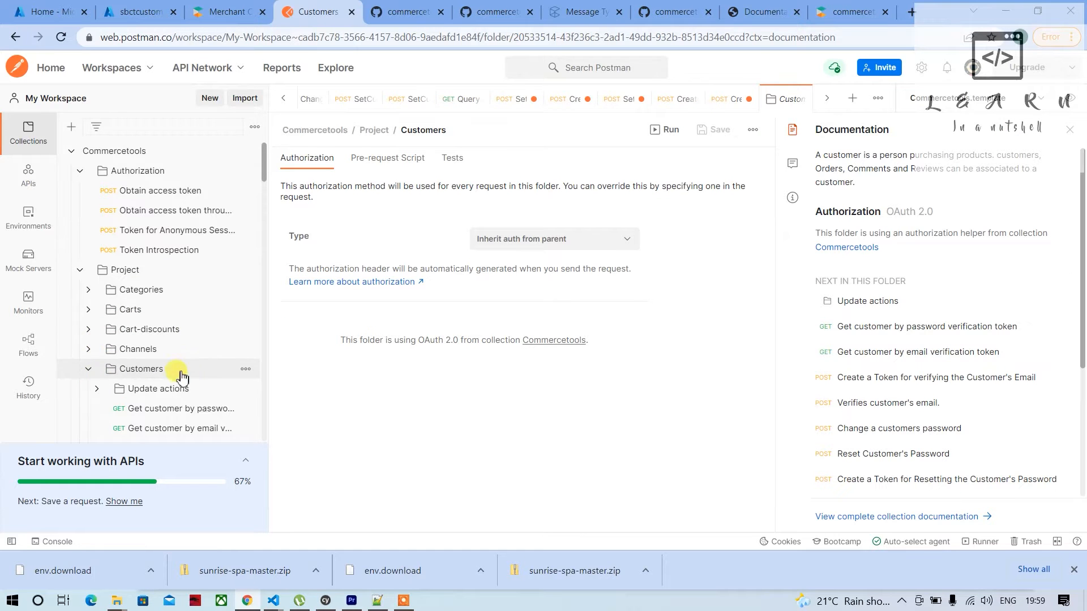
pyautogui.scroll(-6, 170, 376)
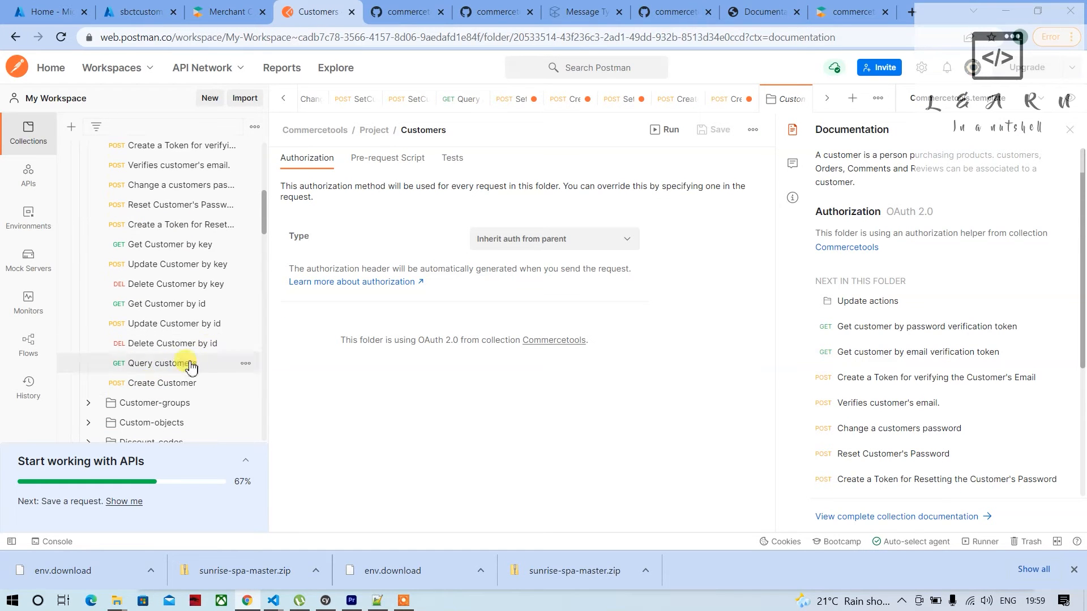
# Check the namespace deployment's progress in the Azure portal, and look at the open Merchant Center and Postman pages
pyautogui.click(224, 14)
pyautogui.click(137, 12)
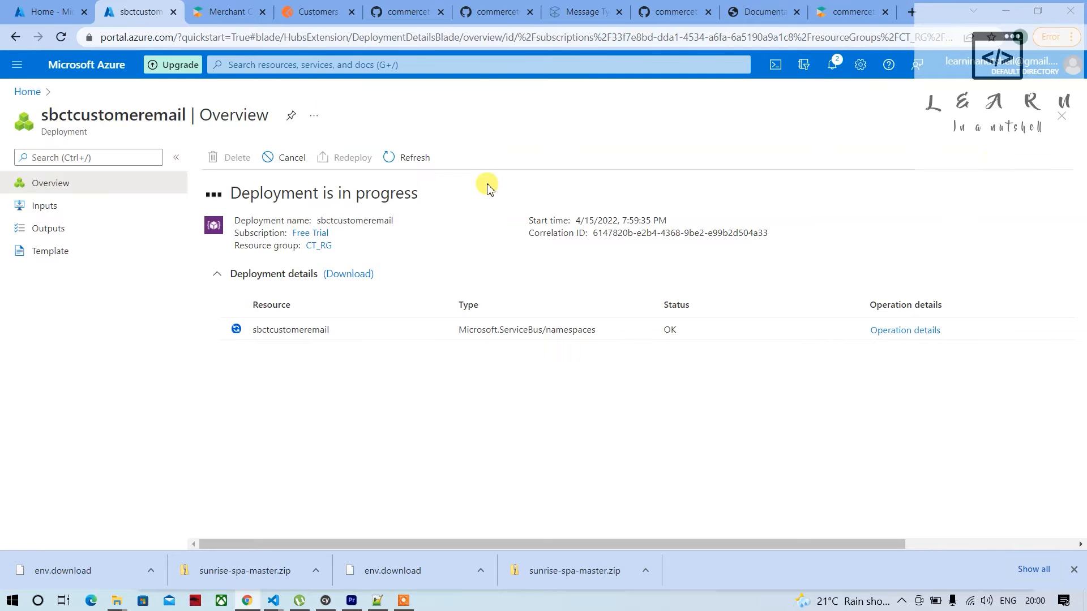
pyautogui.click(311, 13)
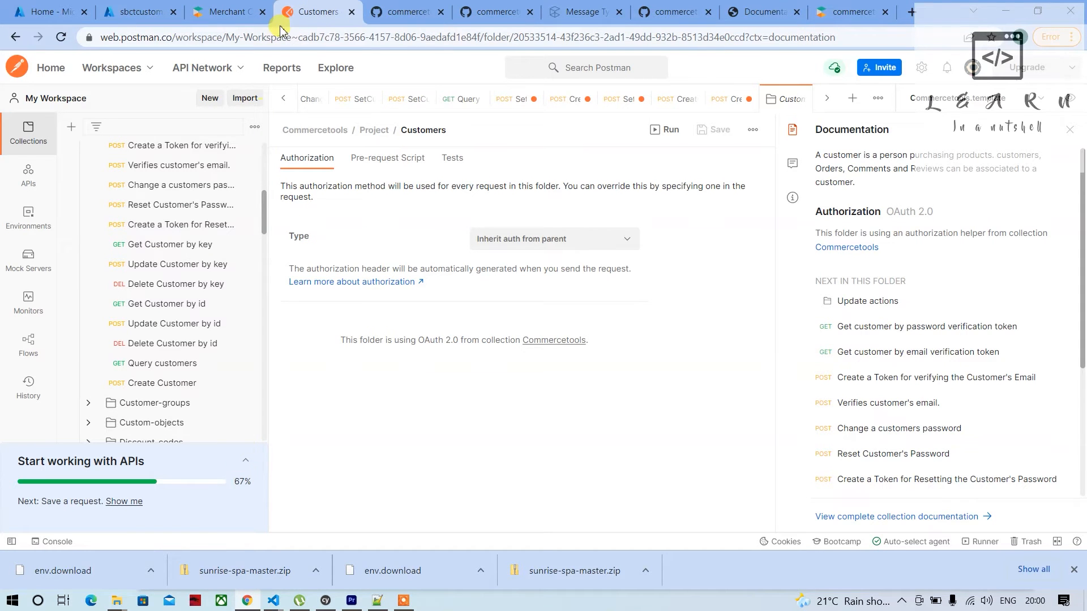
pyautogui.click(236, 12)
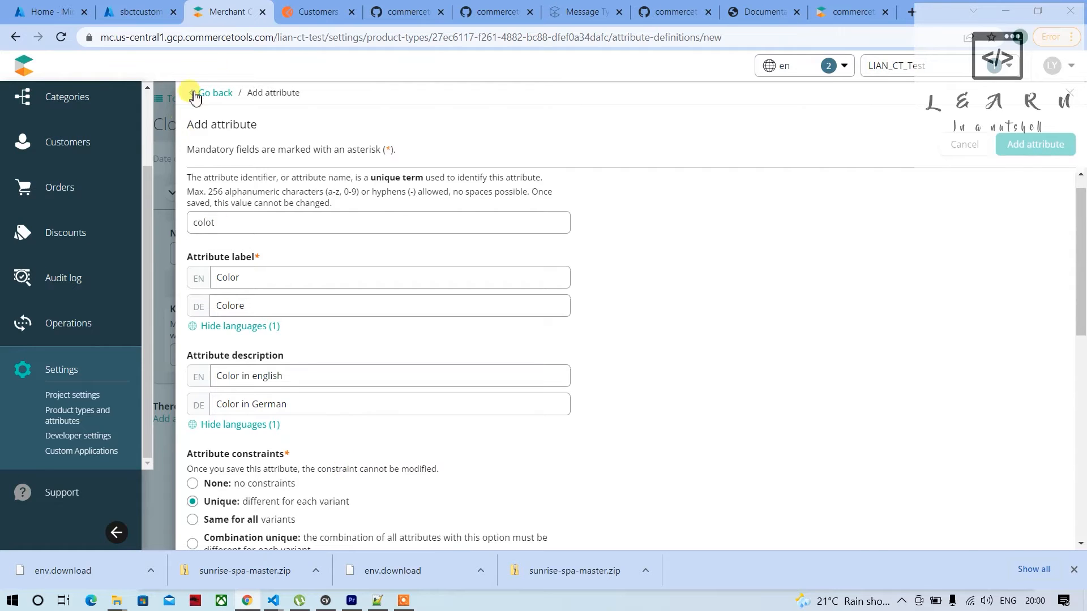
pyautogui.click(315, 11)
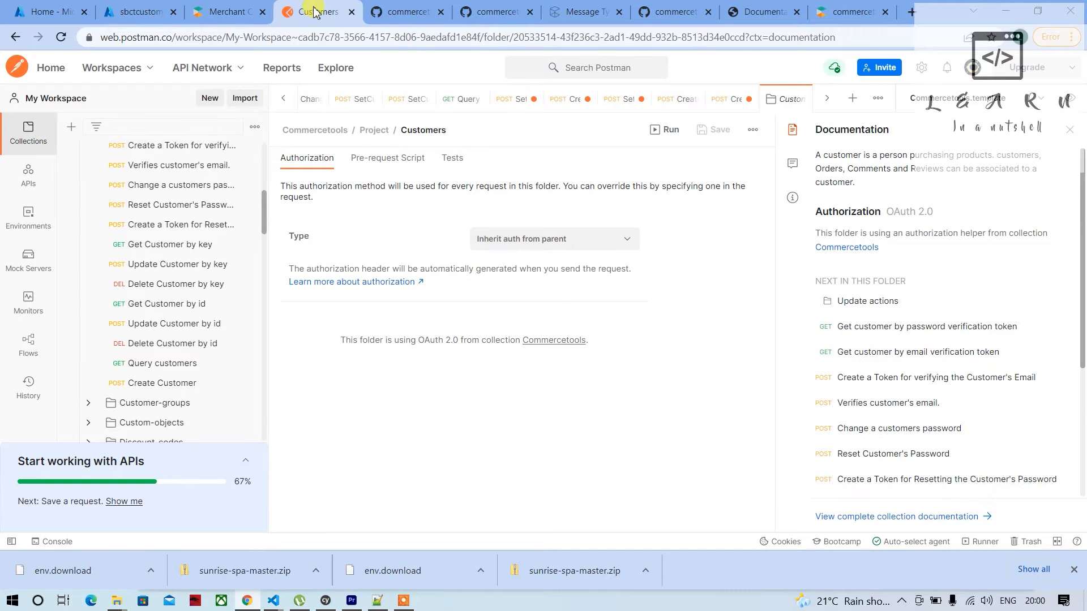
pyautogui.click(227, 11)
# Return to the Azure deployment page, dismiss the deployment notification and open the sbctcustomeremail namespace
pyautogui.click(134, 7)
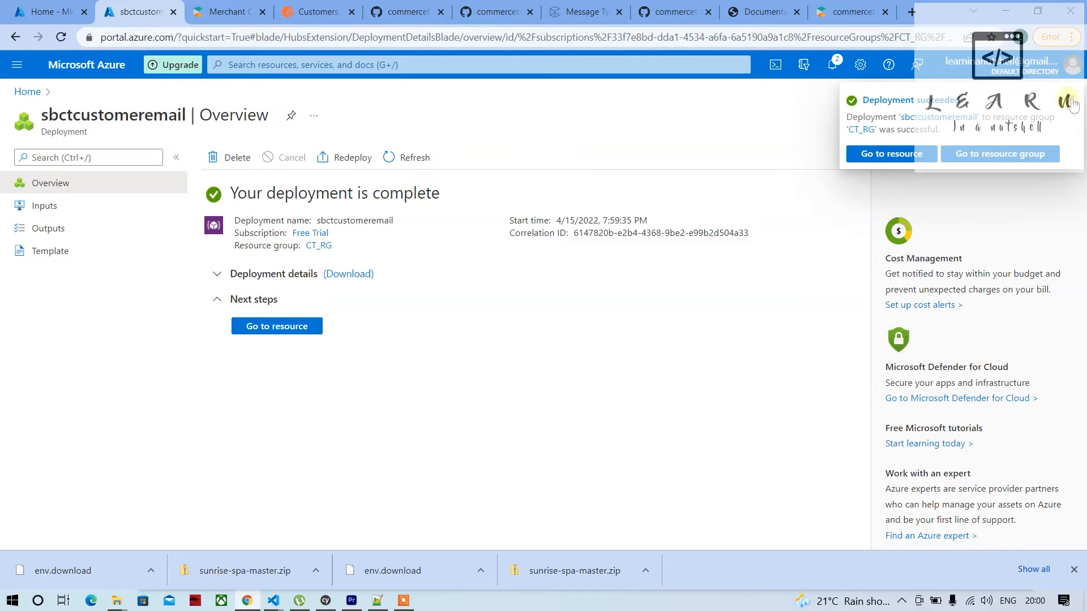
pyautogui.click(1071, 105)
pyautogui.click(288, 332)
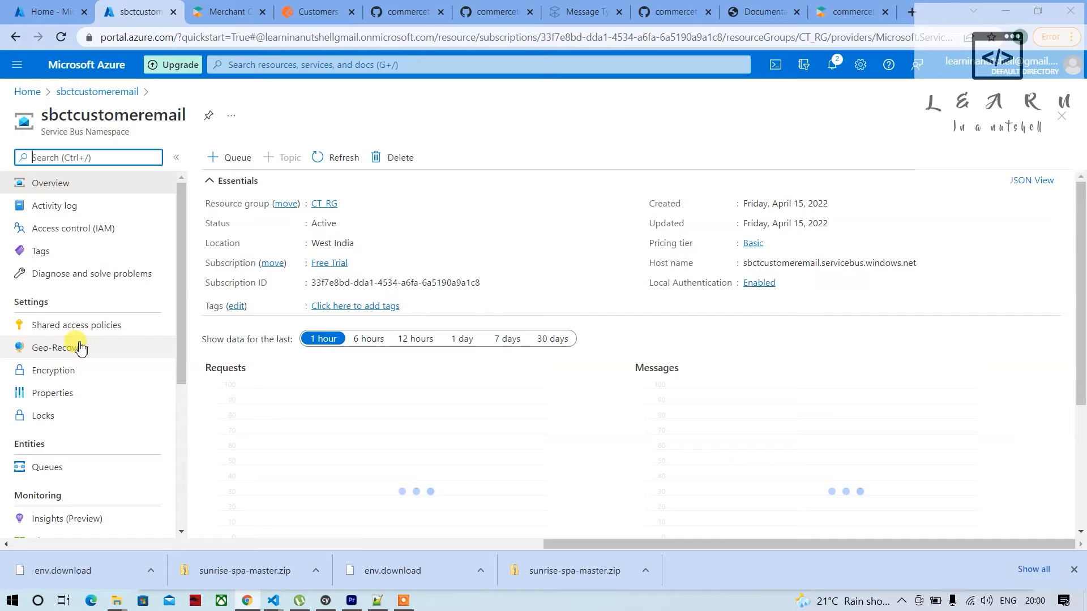
# Create a queue named SB_CustomerEmailQ in the sbctcustomeremail namespace, keeping the default settings
pyautogui.click(237, 161)
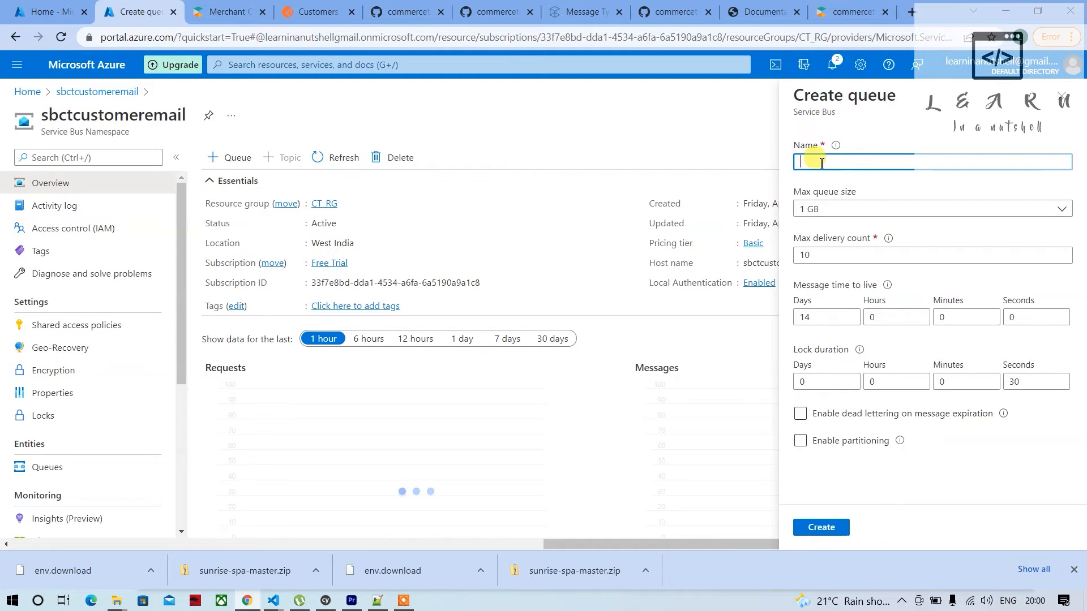
pyautogui.write('SB_')
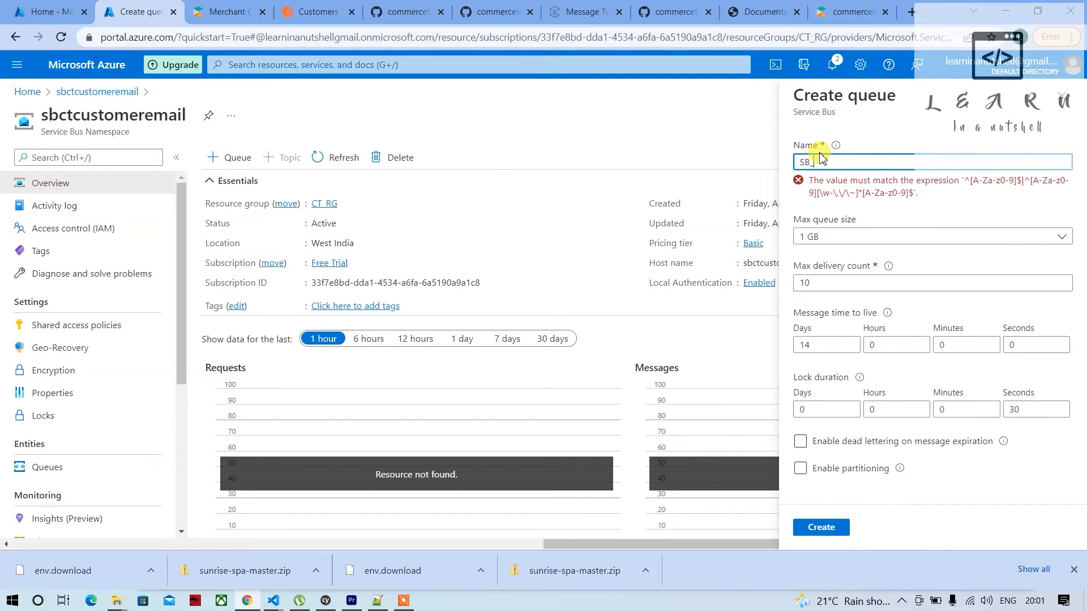
pyautogui.write('C')
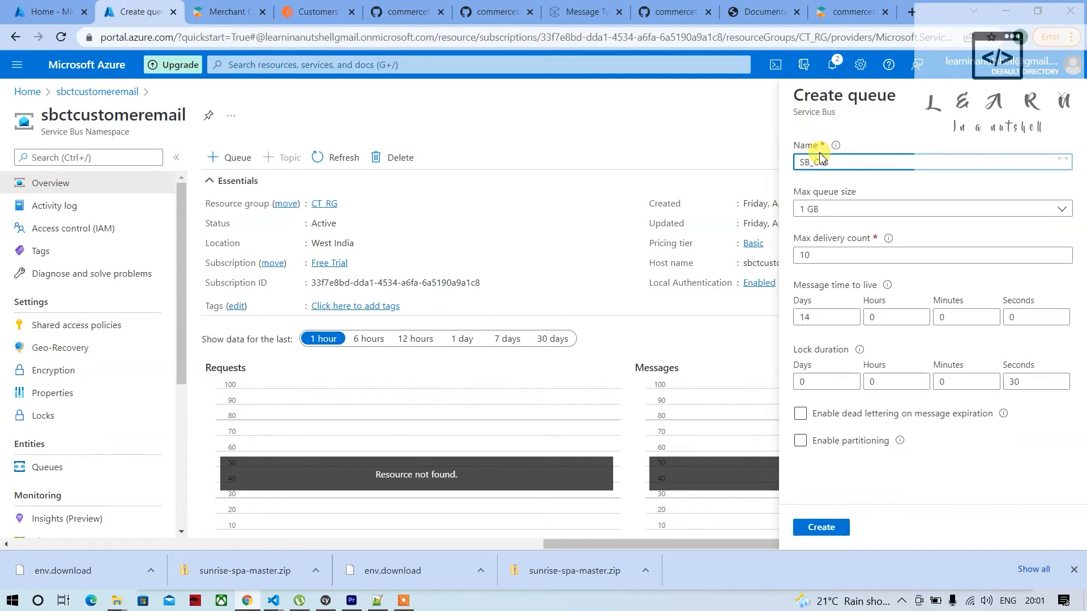
pyautogui.write('ustomerEmailQ')
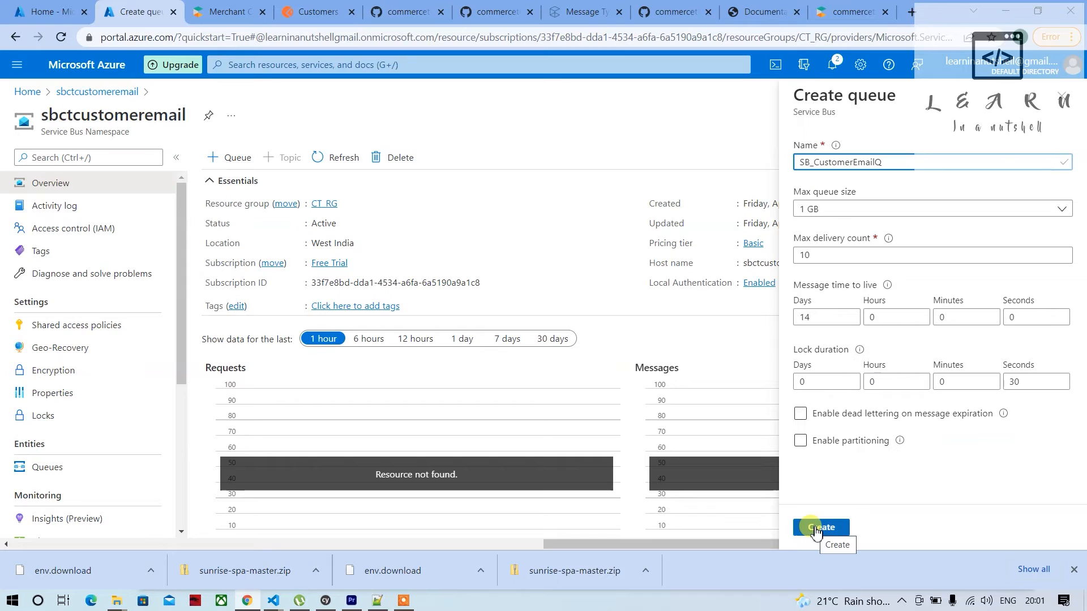
pyautogui.hotkey('ctrl', 'a')
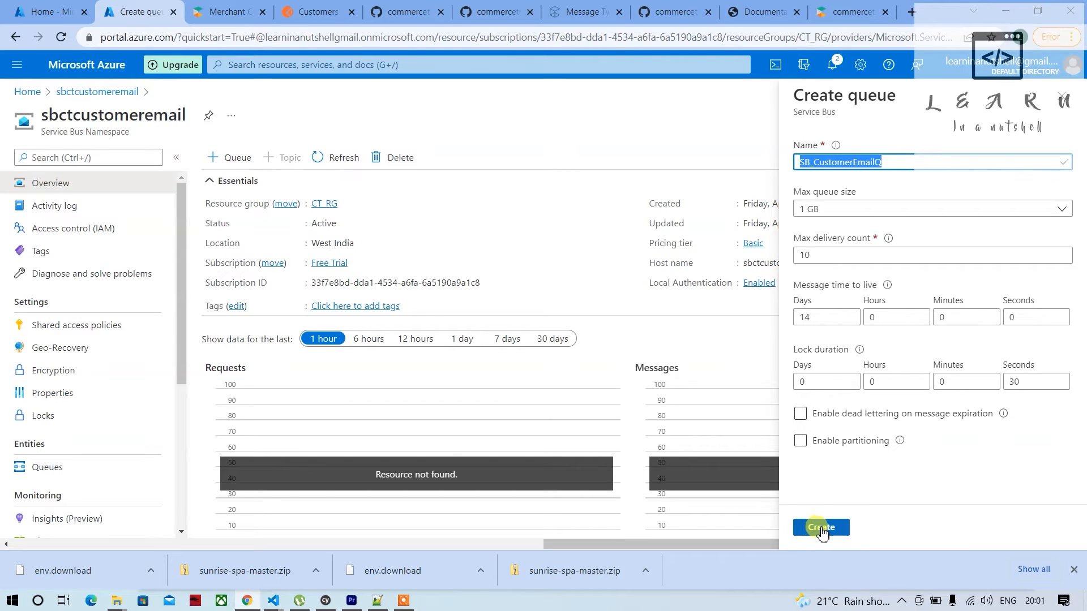
pyautogui.click(819, 532)
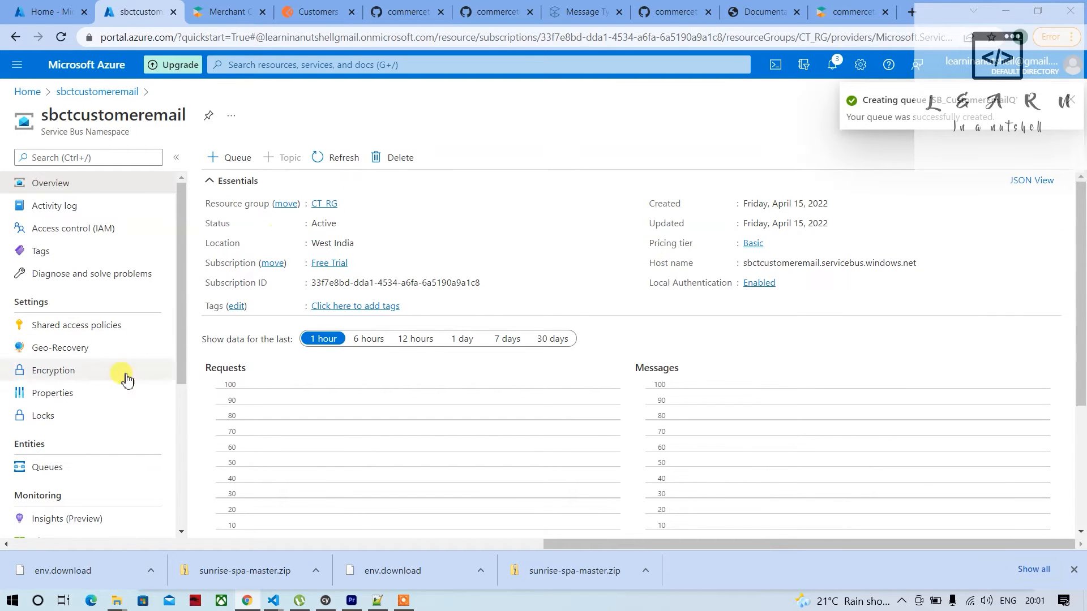
# Copy the new queue's name from the namespace's queue list and paste it into the Merchant Center page's address bar as scratch text
pyautogui.scroll(-2, 113, 397)
pyautogui.click(49, 365)
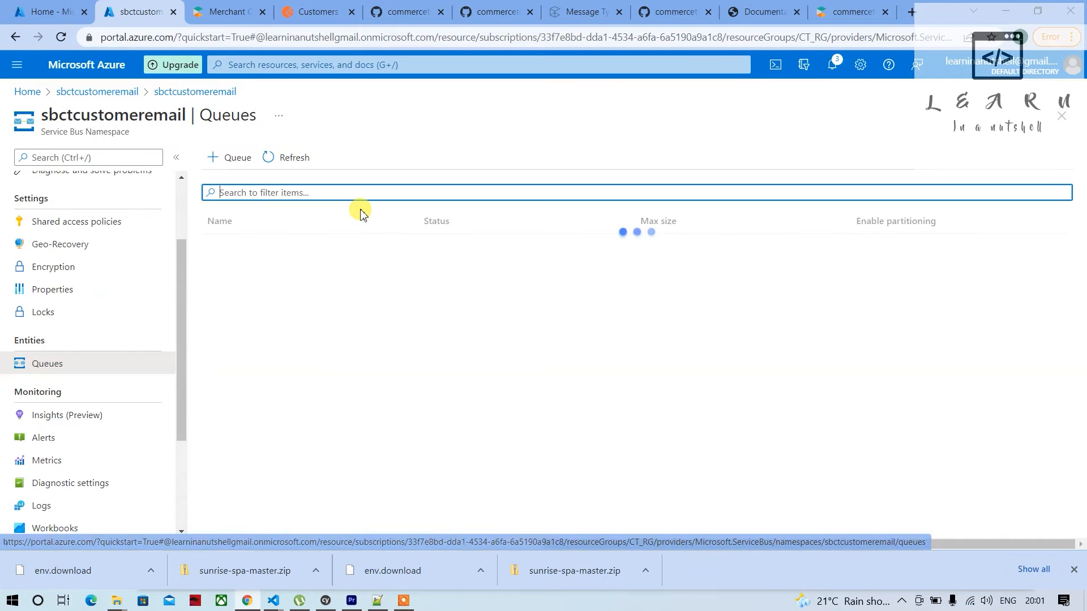
pyautogui.moveTo(308, 244); pyautogui.dragTo(211, 252)
pyautogui.hotkey('ctrl', 'c')
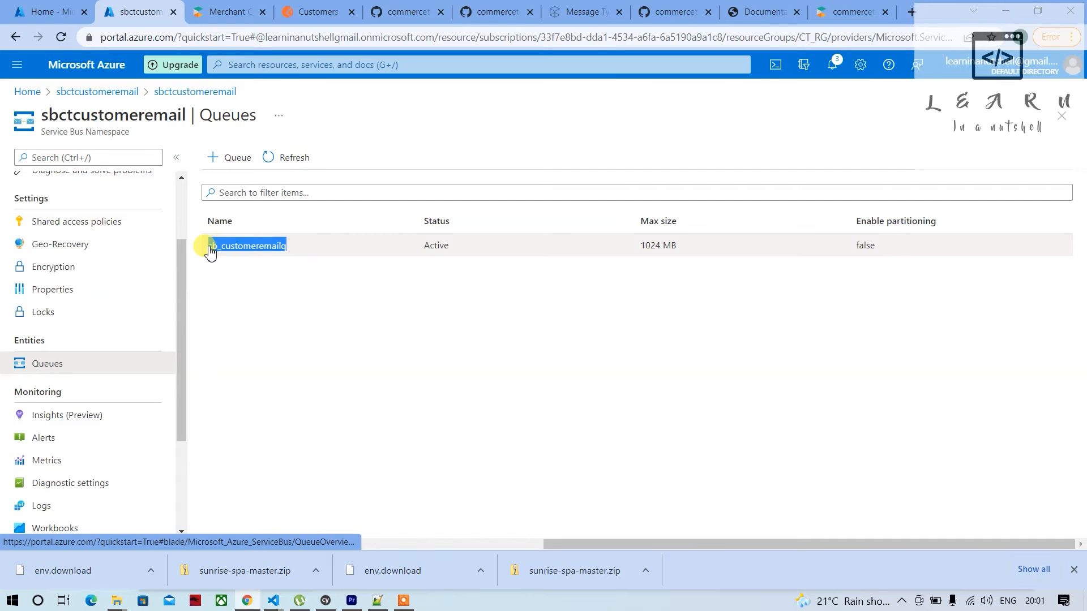
pyautogui.click(215, 11)
pyautogui.click(192, 40)
pyautogui.hotkey('ctrl', 'v')
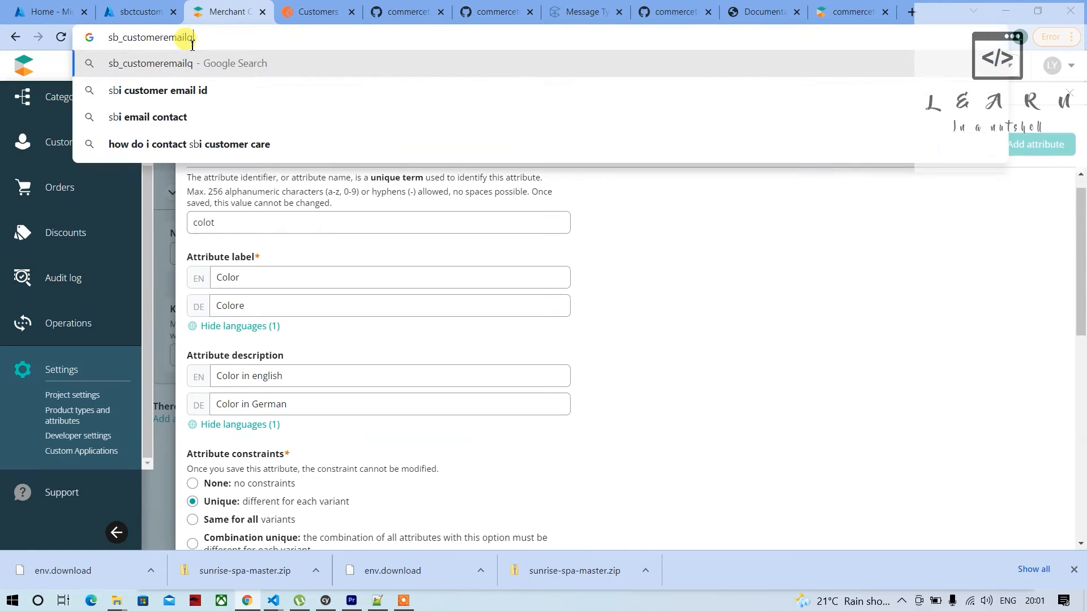
# Return to the Azure portal and copy the primary connection string of the namespace's RootManageSharedAccessKey shared access policy
pyautogui.click(138, 12)
pyautogui.scroll(2, 78, 339)
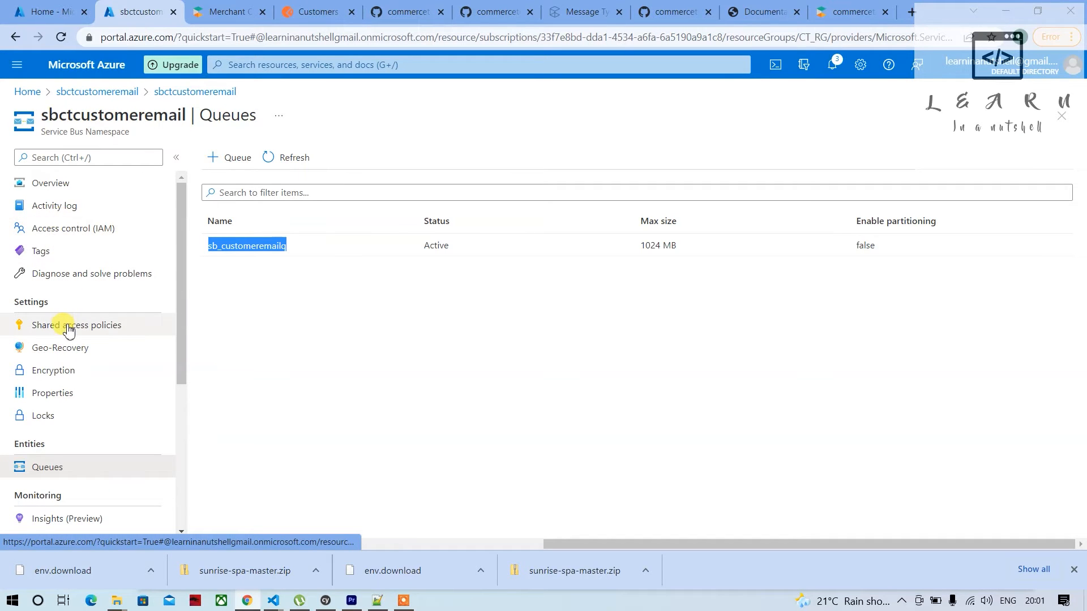
pyautogui.click(69, 330)
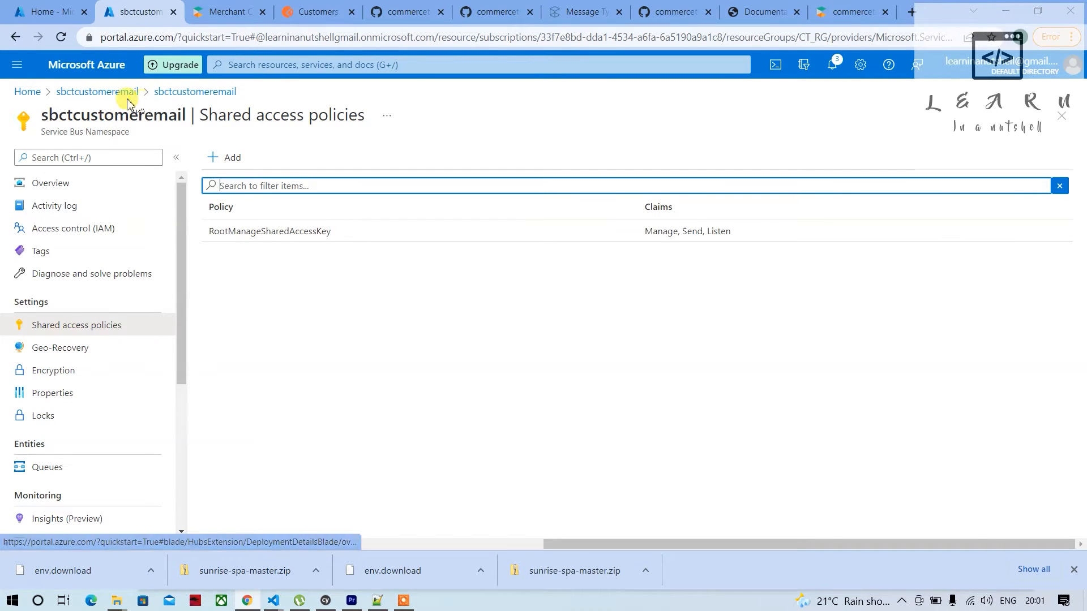
pyautogui.click(160, 92)
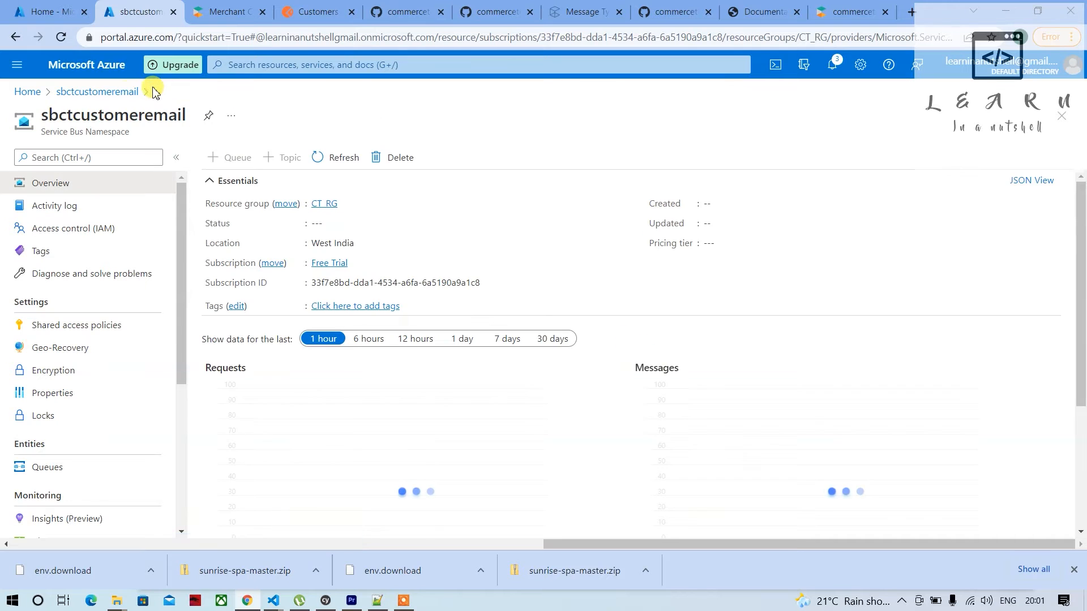
pyautogui.click(133, 93)
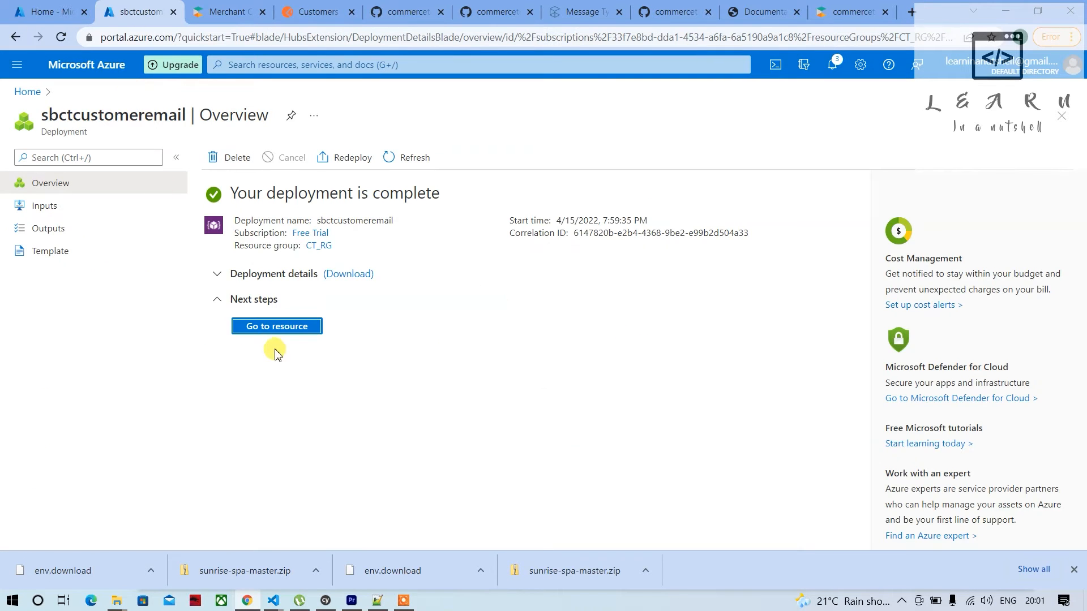
pyautogui.click(263, 325)
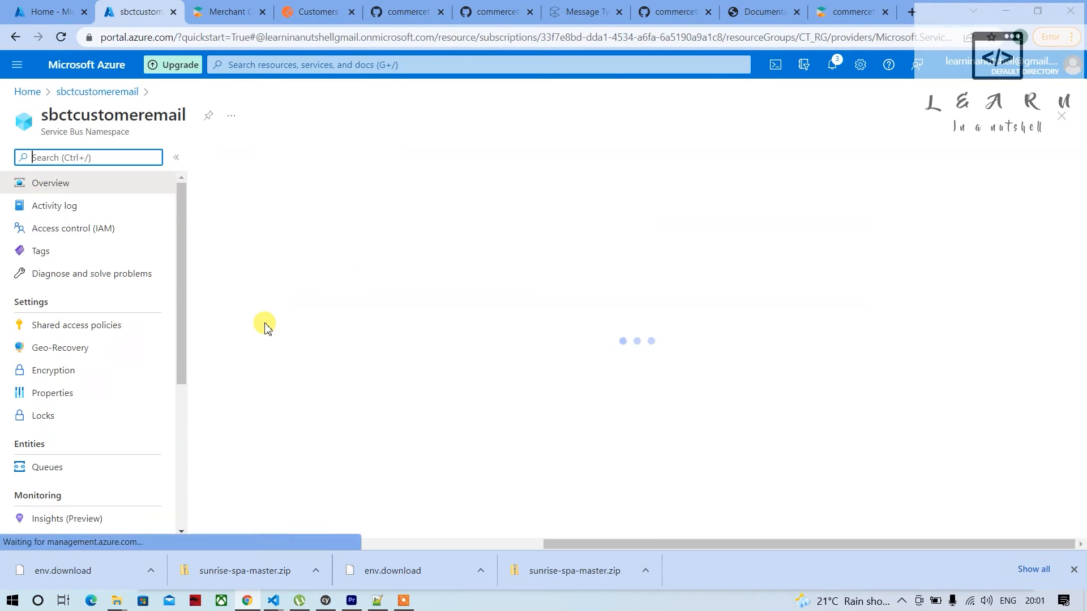
pyautogui.click(91, 330)
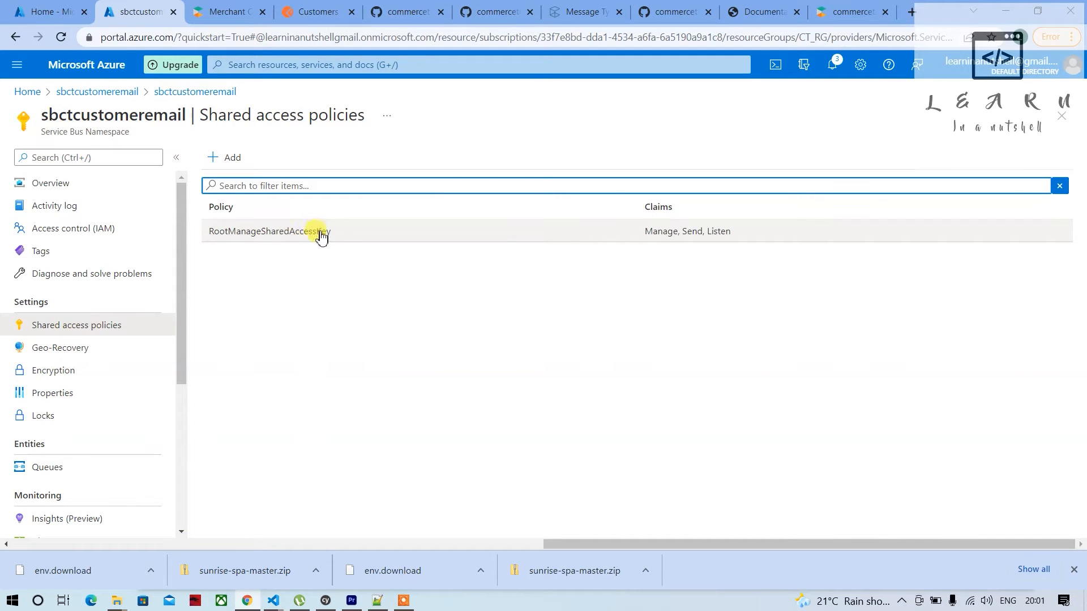
pyautogui.click(278, 239)
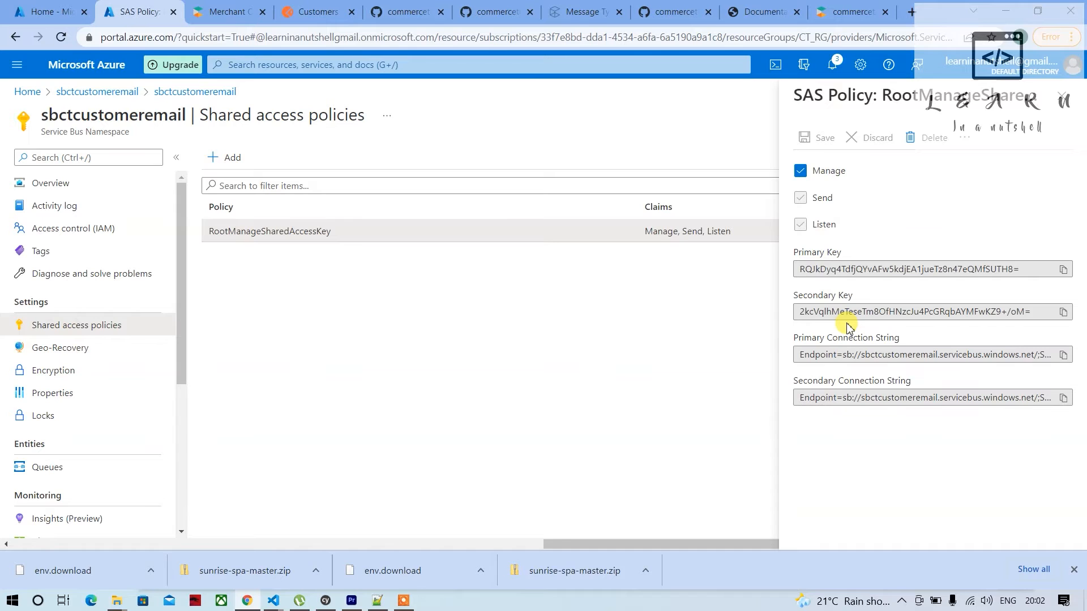
pyautogui.click(1064, 356)
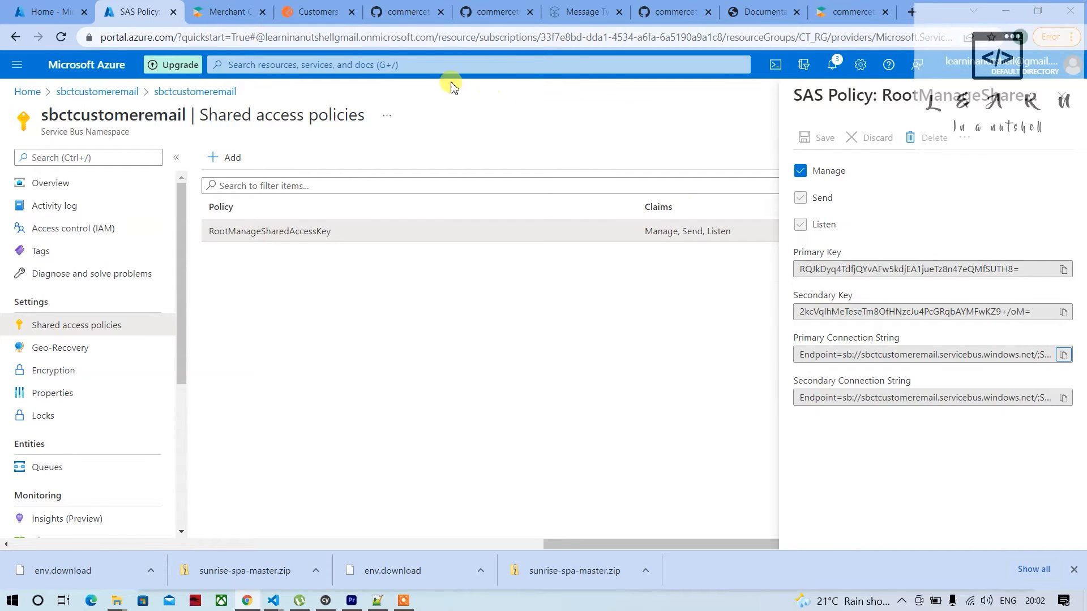
# In the Merchant Center page's address bar, paste the primary connection string before the queue name and join them with ";EntityPath="
pyautogui.click(312, 10)
pyautogui.click(396, 11)
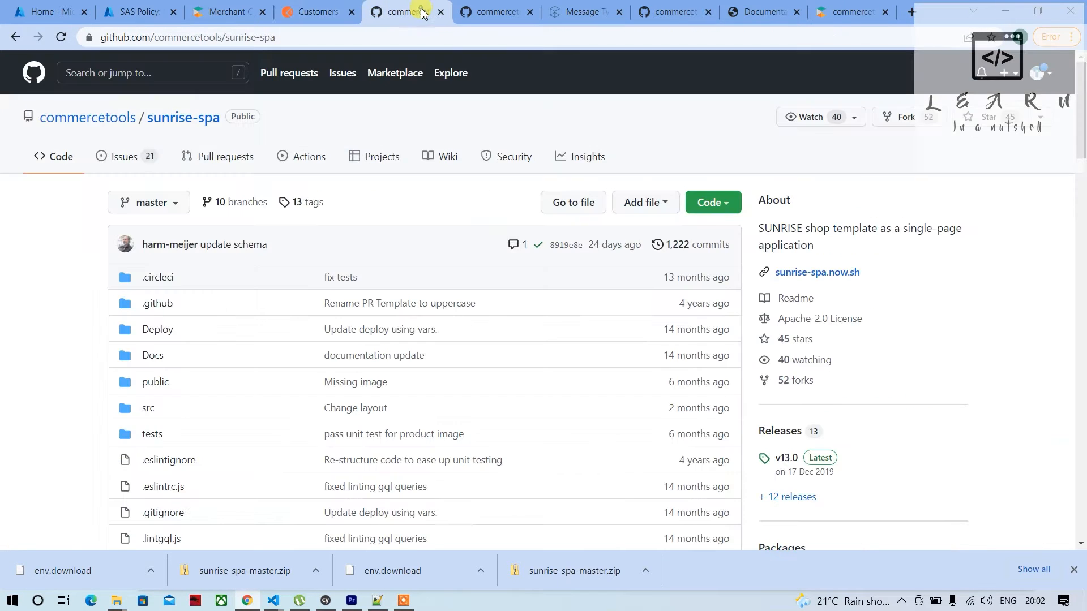
pyautogui.click(250, 11)
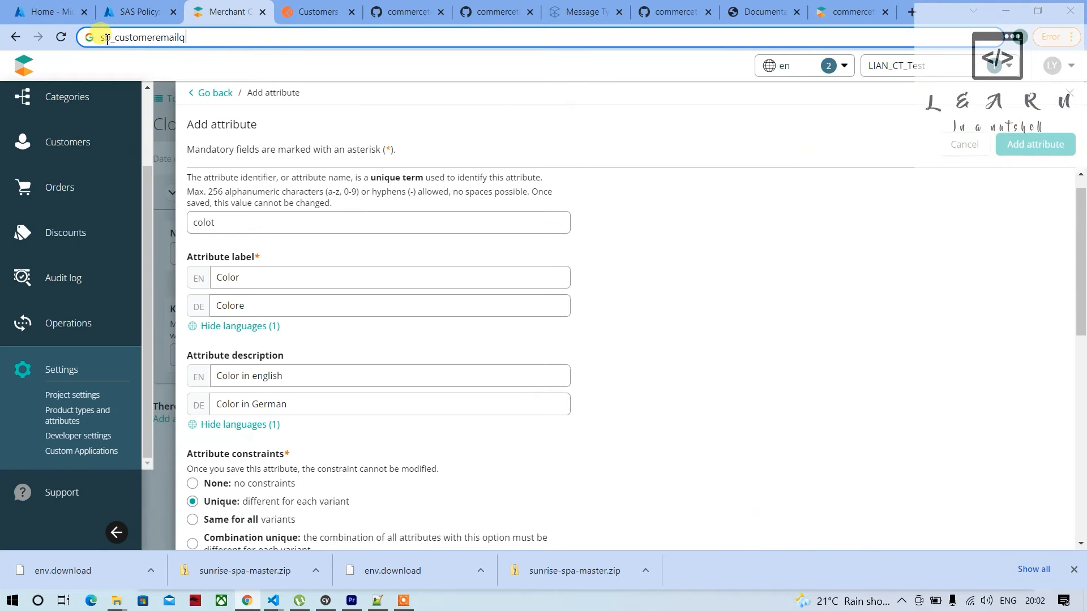
pyautogui.hotkey('ctrl', 'v')
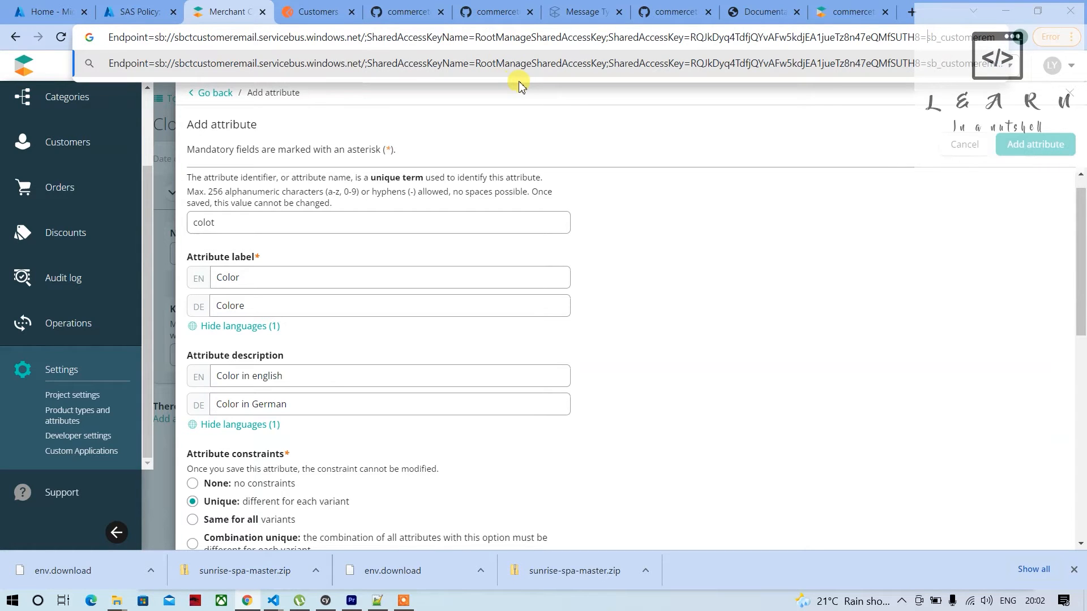
pyautogui.write(';EntityPath=')
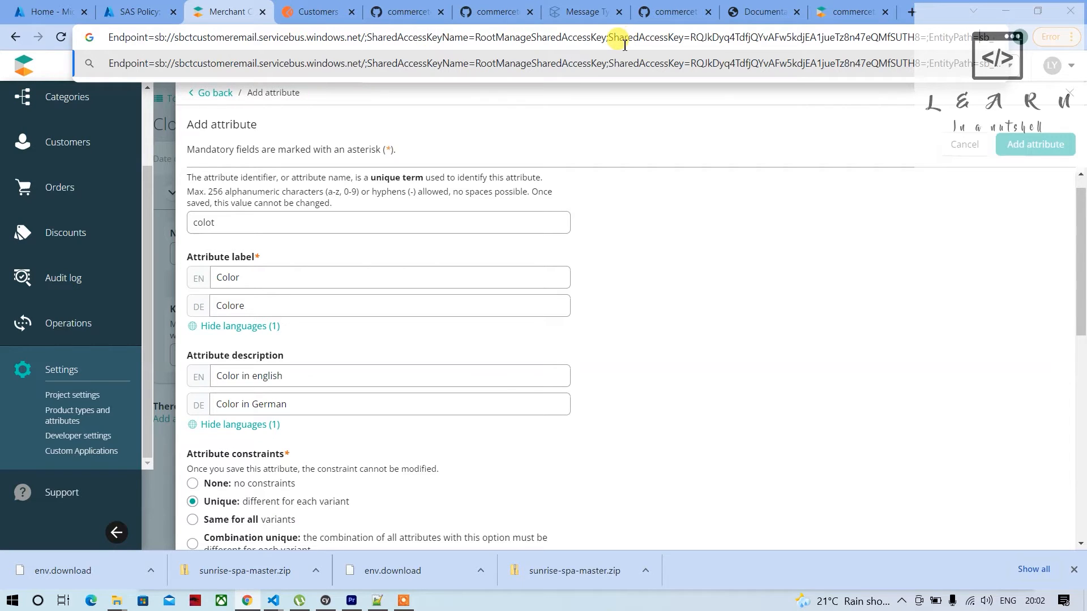
pyautogui.moveTo(980, 38); pyautogui.dragTo(1031, 37)
pyautogui.click(982, 45)
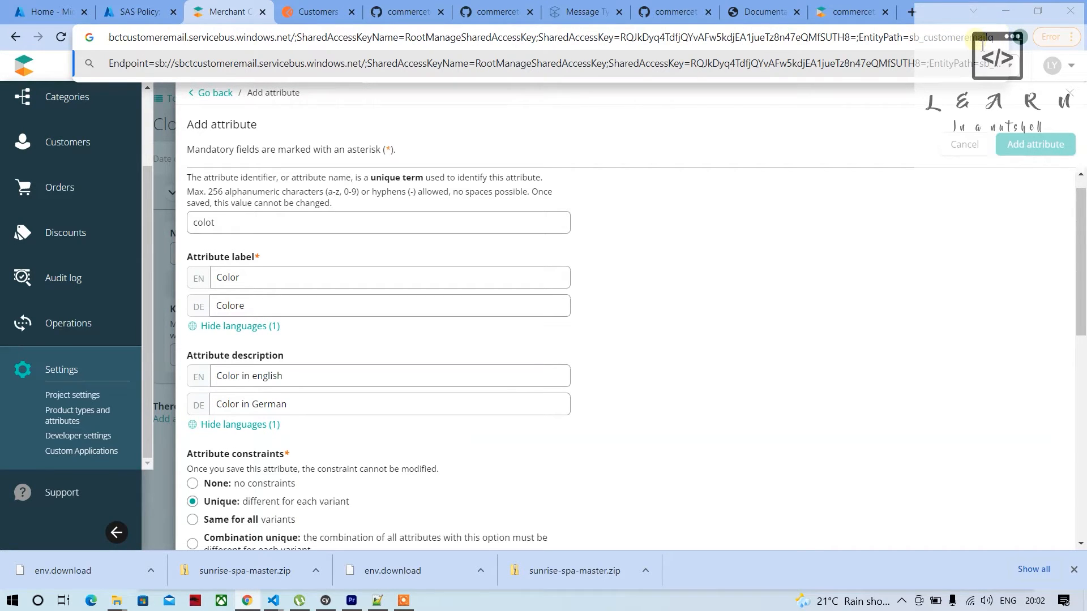
# Copy the combined connection string into the empty Notepad++ document, turn on word wrap and check its EntityPath part
pyautogui.hotkey('ctrl', 'a')
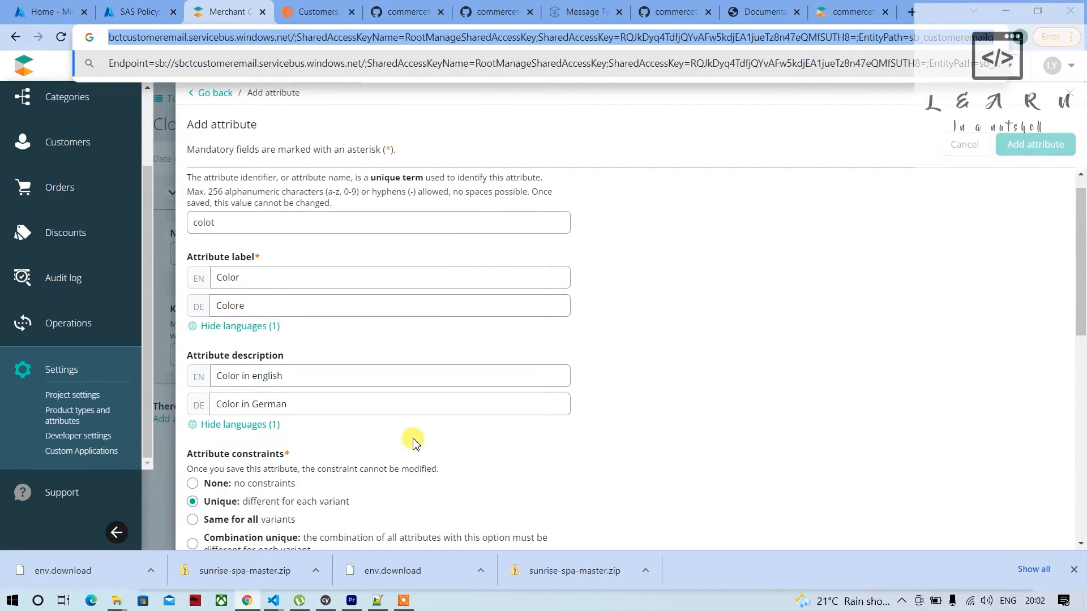
pyautogui.click(377, 602)
pyautogui.hotkey('ctrl', 'v')
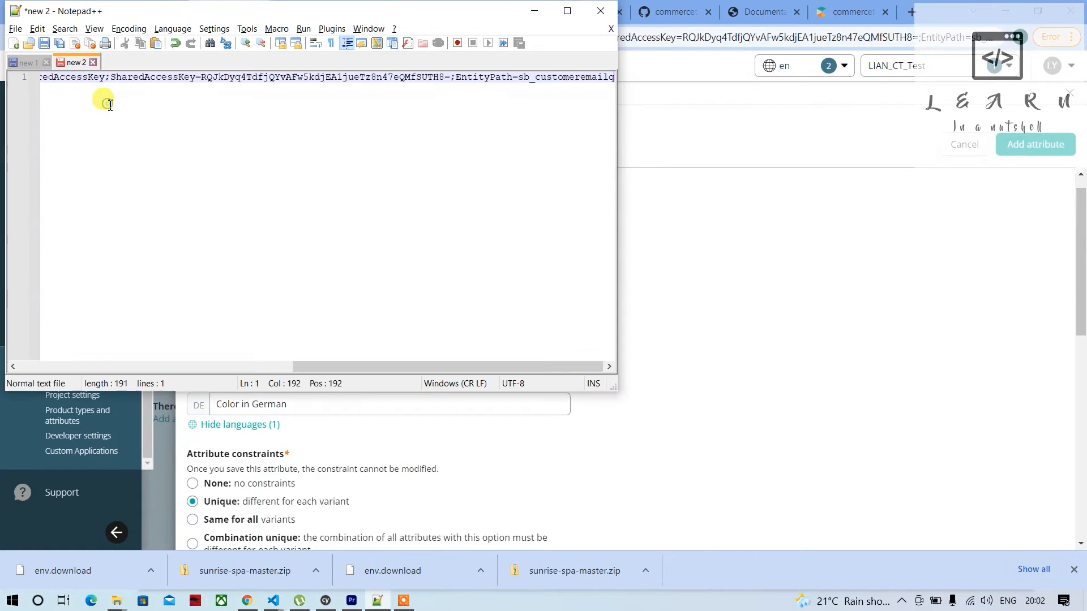
pyautogui.hscroll(-5, 158, 117)
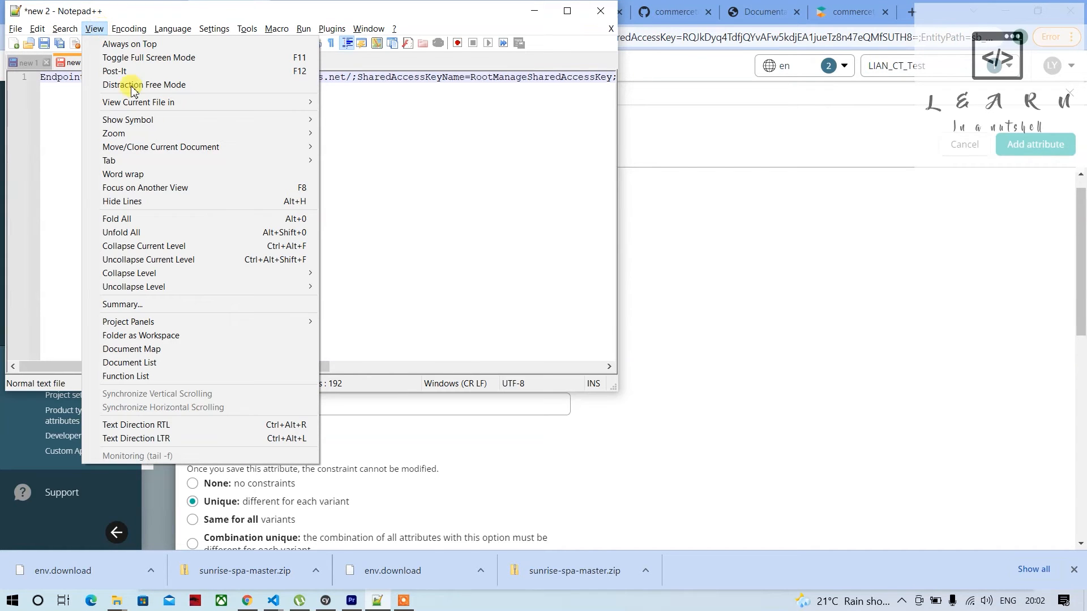
pyautogui.click(165, 174)
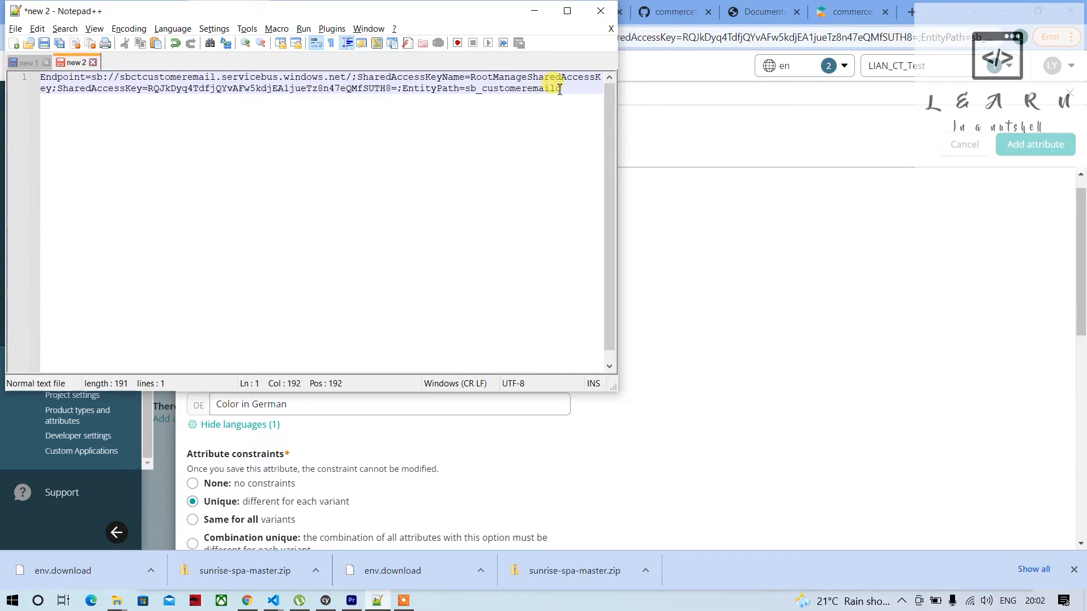
pyautogui.moveTo(568, 90); pyautogui.dragTo(405, 90)
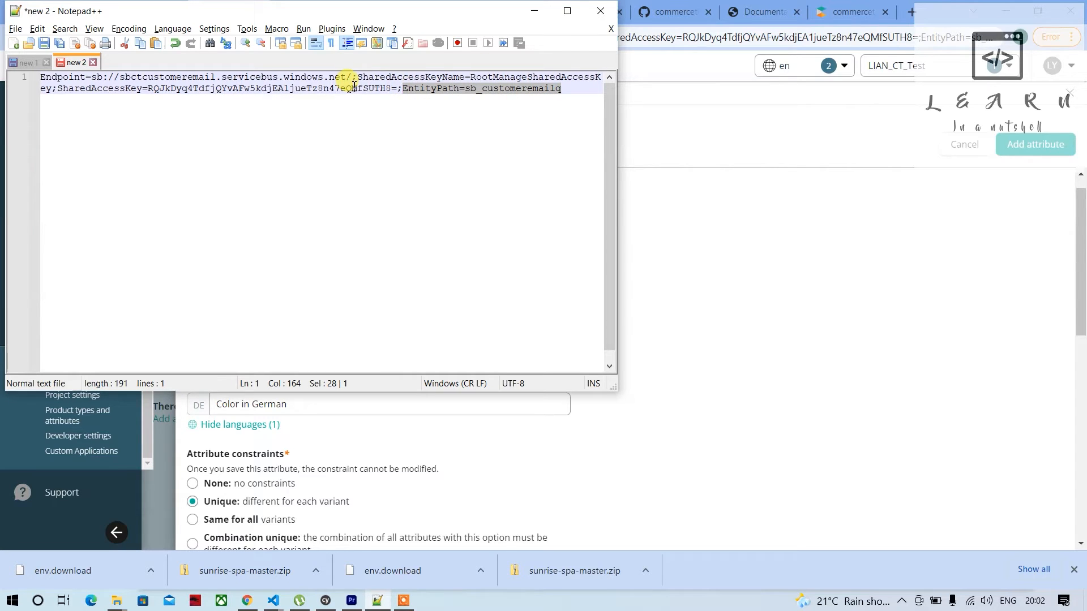
pyautogui.click(545, 108)
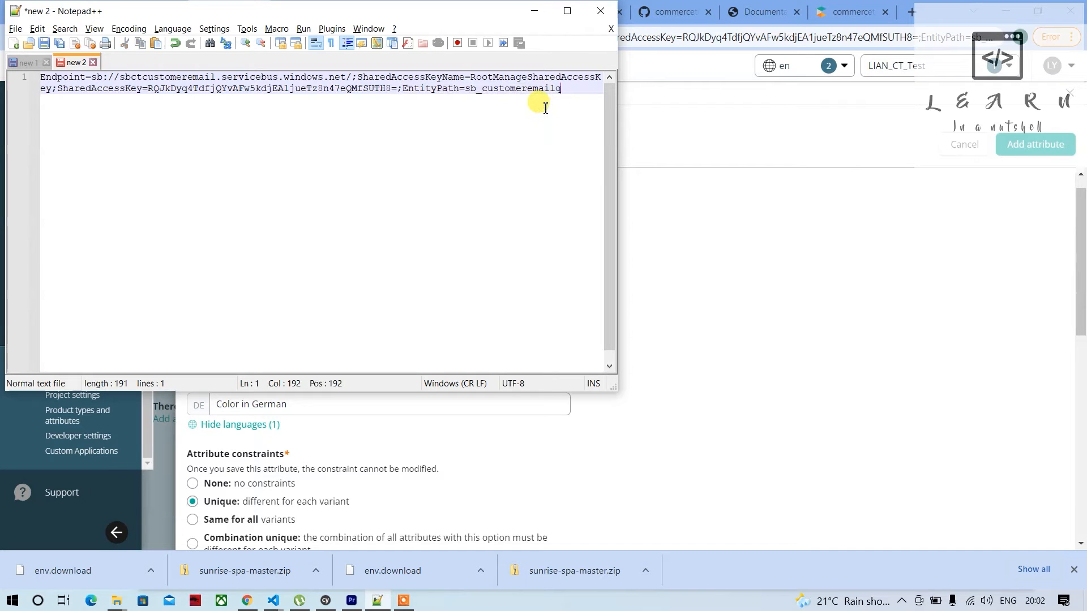
# Copy the full connection string from Notepad++ and paste it over the connectionString placeholder in Postman's Create Subscription request body
pyautogui.hotkey('ctrl', 'a')
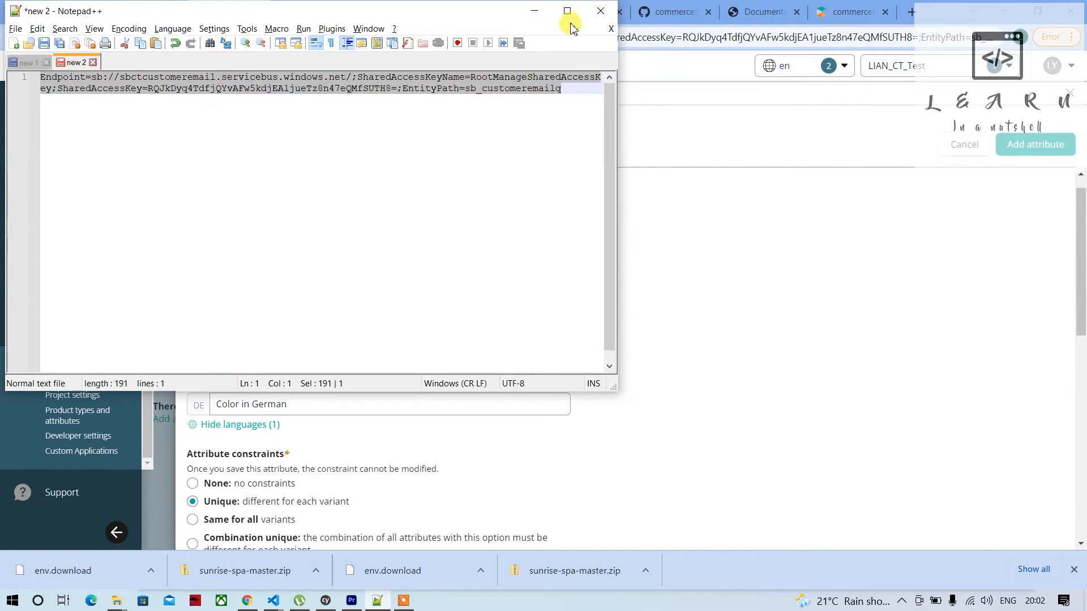
pyautogui.click(534, 12)
pyautogui.click(322, 14)
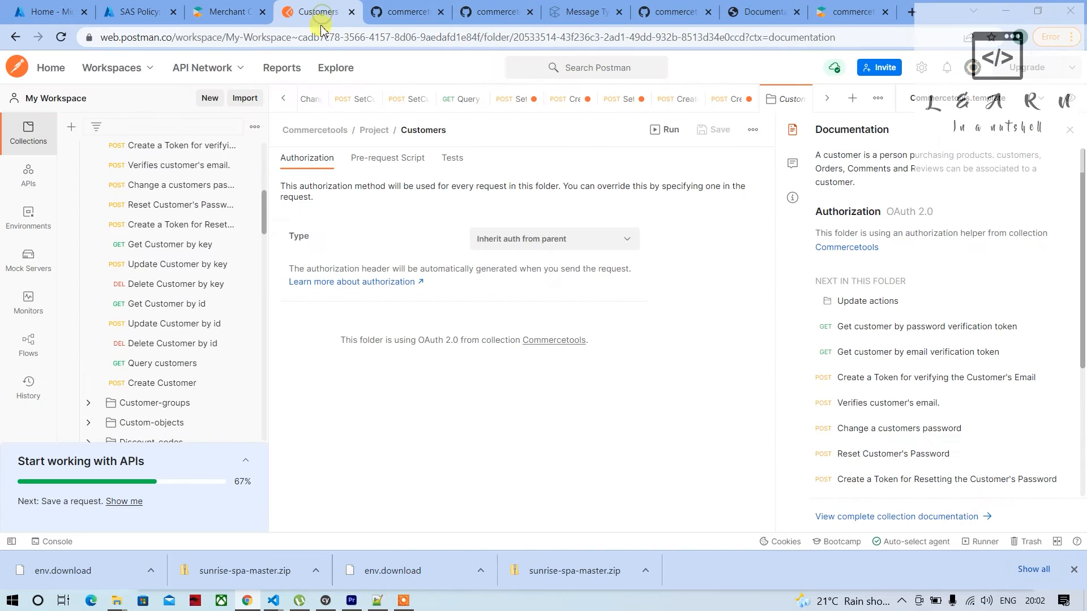
pyautogui.scroll(-3, 168, 390)
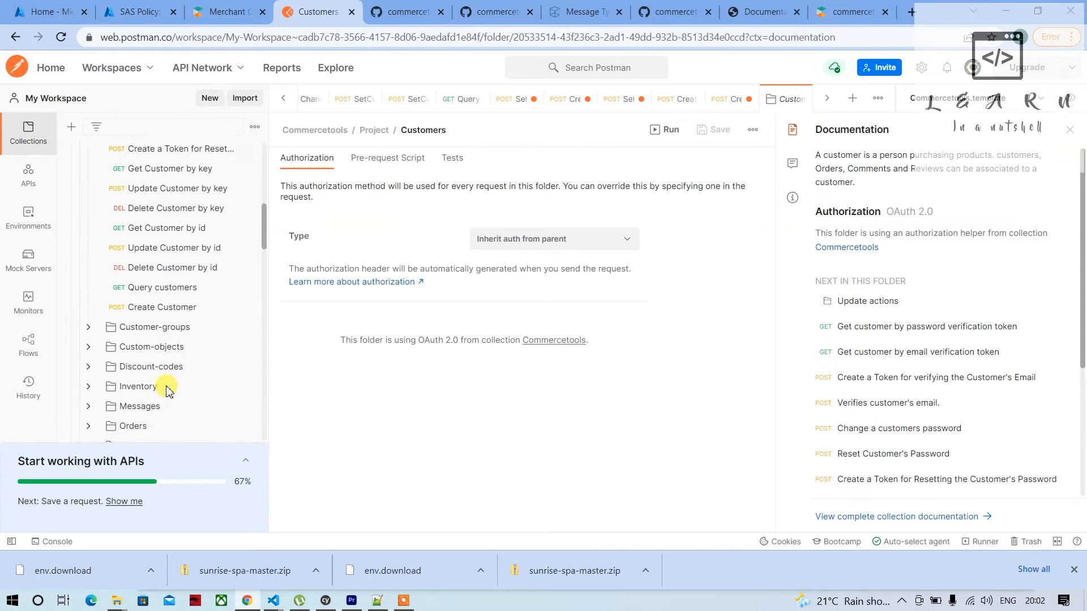
pyautogui.scroll(-8, 168, 390)
pyautogui.scroll(8, 169, 391)
pyautogui.scroll(-15, 168, 391)
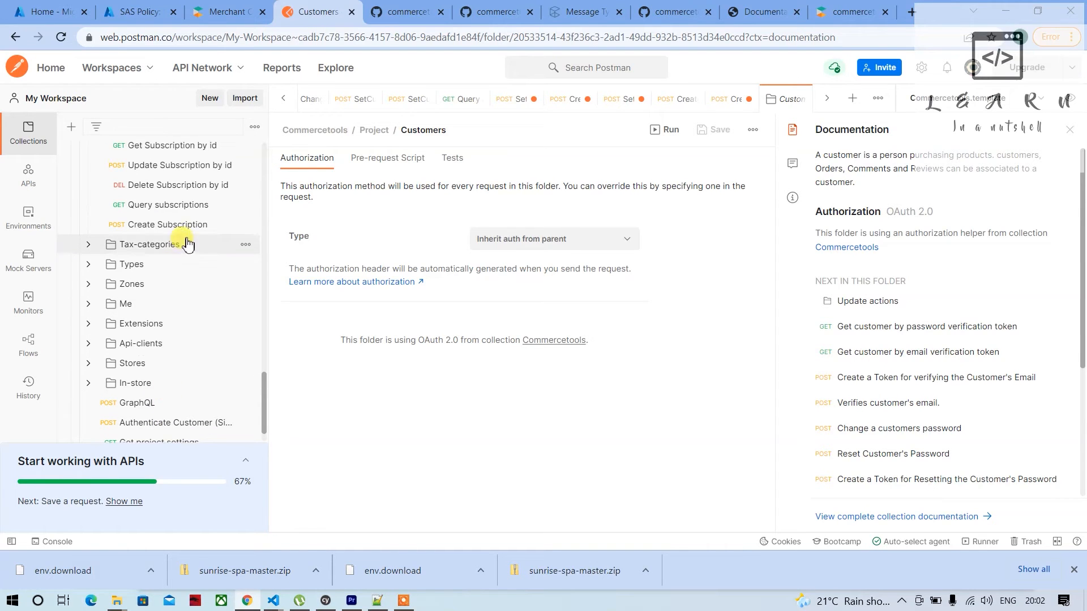
pyautogui.click(184, 225)
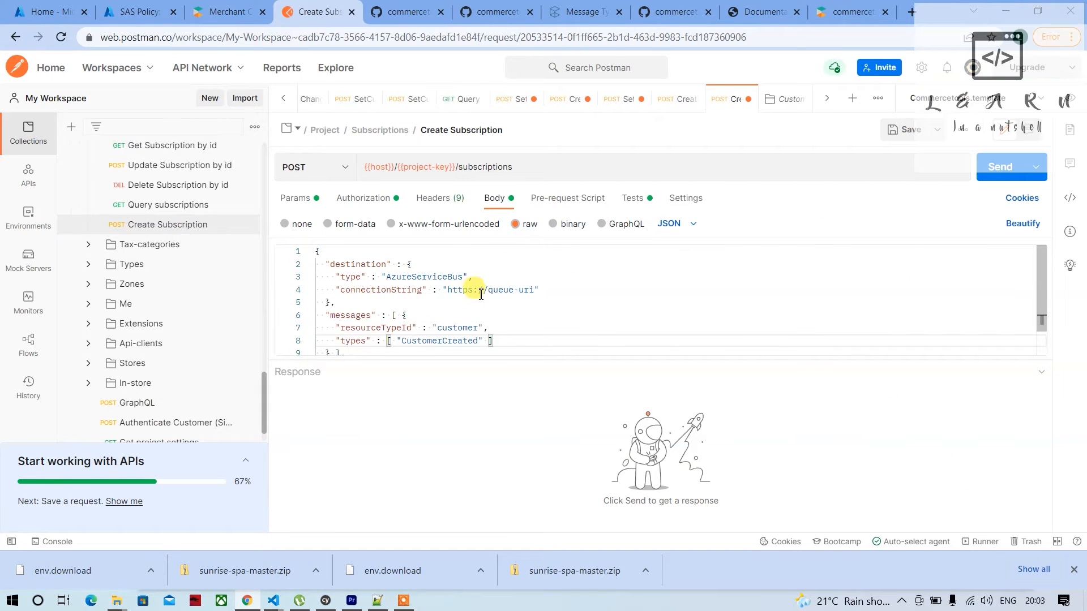
pyautogui.moveTo(448, 290); pyautogui.dragTo(526, 289)
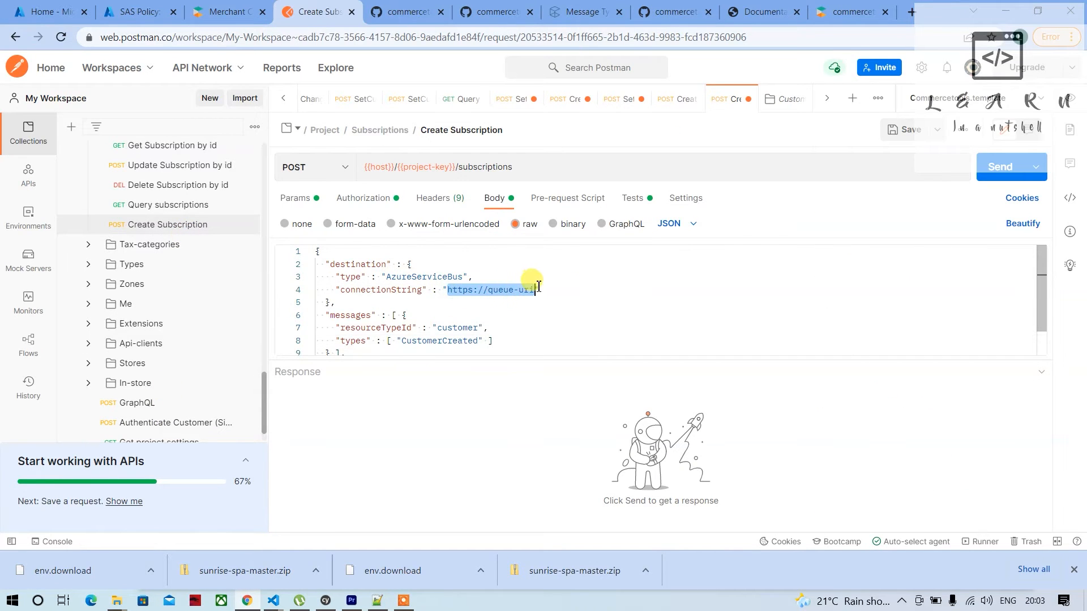
pyautogui.hotkey('ctrl', 'v')
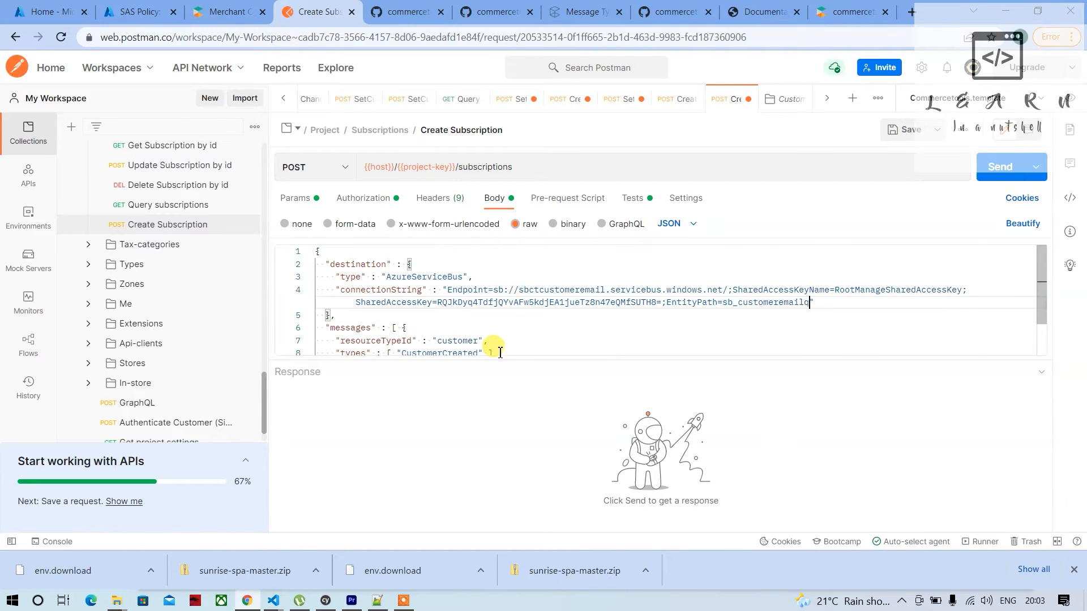
# Replace the test-queue key in the Create Subscription request body with "customer-confirm-email"
pyautogui.scroll(-1, 499, 350)
pyautogui.scroll(1, 492, 352)
pyautogui.scroll(-1, 452, 352)
pyautogui.click(372, 338)
pyautogui.moveTo(372, 339); pyautogui.dragTo(417, 335)
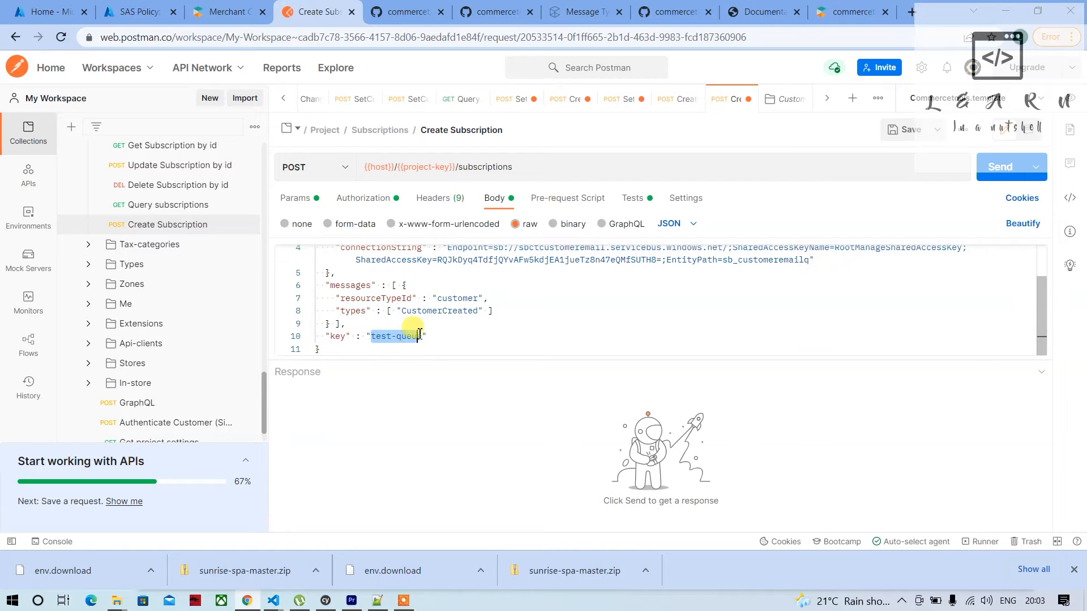
pyautogui.press('BackSpace')
pyautogui.write('custo')
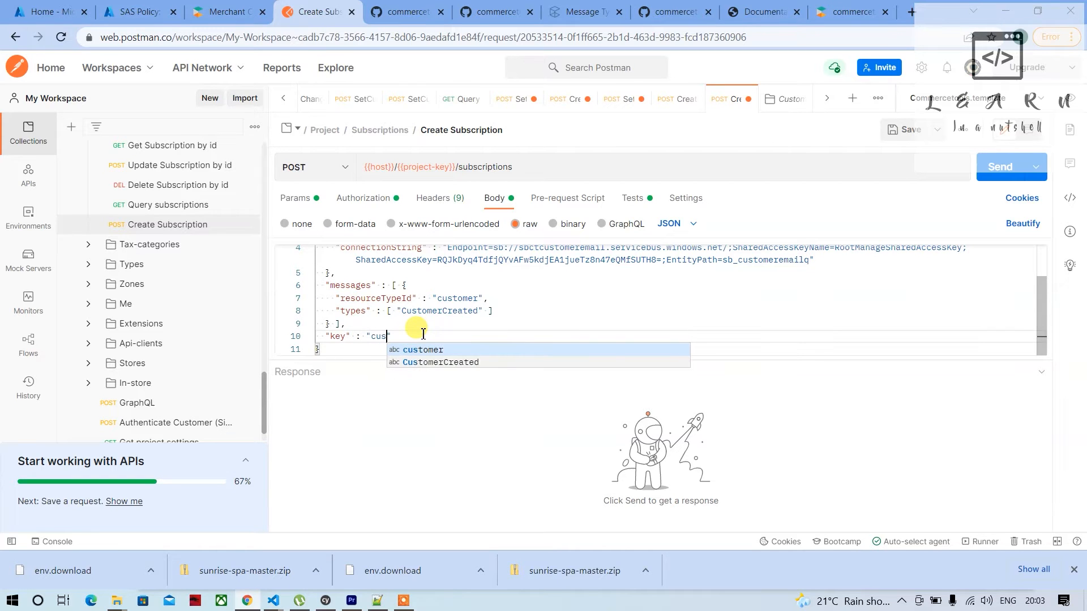
pyautogui.write('mer')
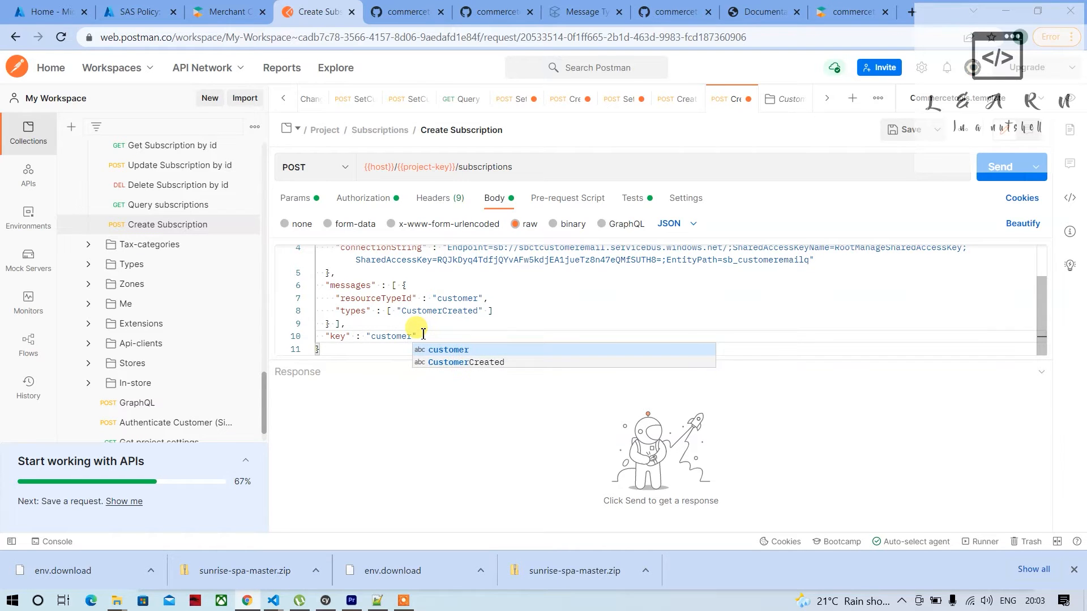
pyautogui.write('confirm-email')
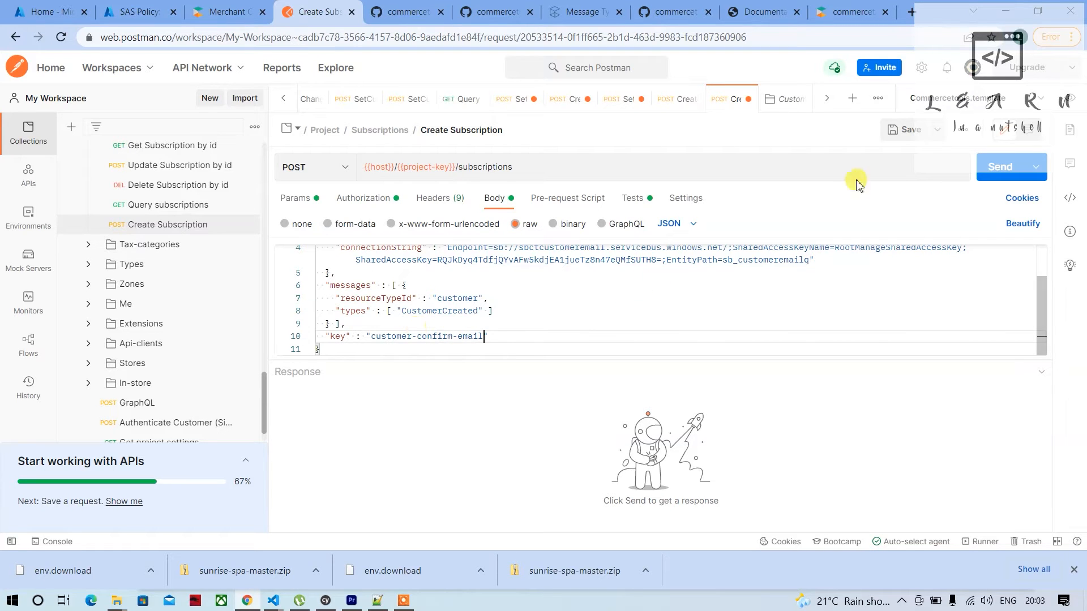
# Send the Create Subscription request and review the destination section of the response
pyautogui.click(1006, 175)
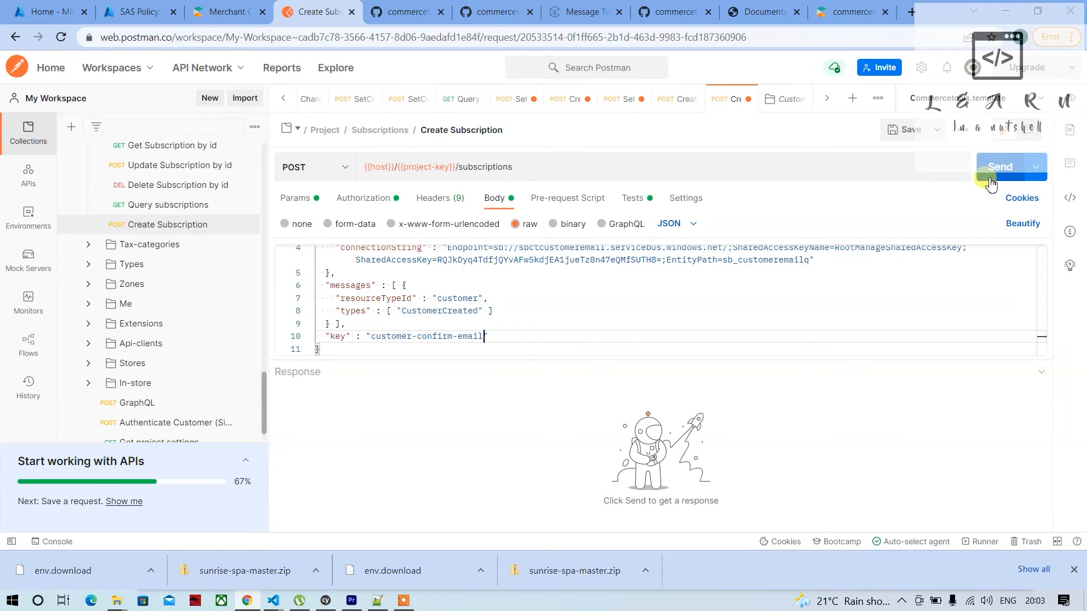
pyautogui.click(991, 182)
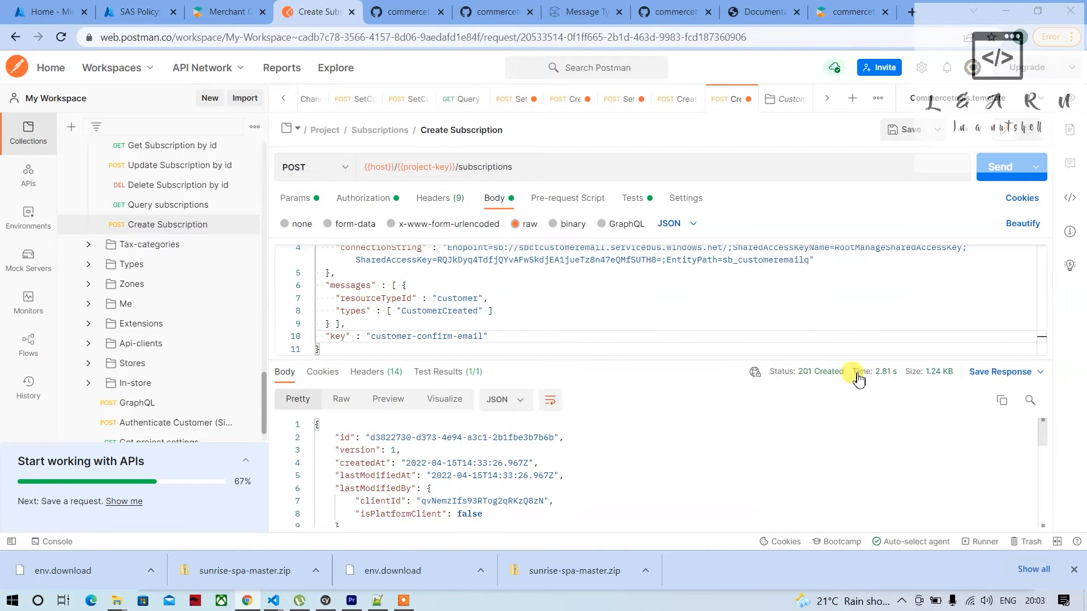
pyautogui.scroll(-2, 493, 501)
pyautogui.scroll(-3, 497, 502)
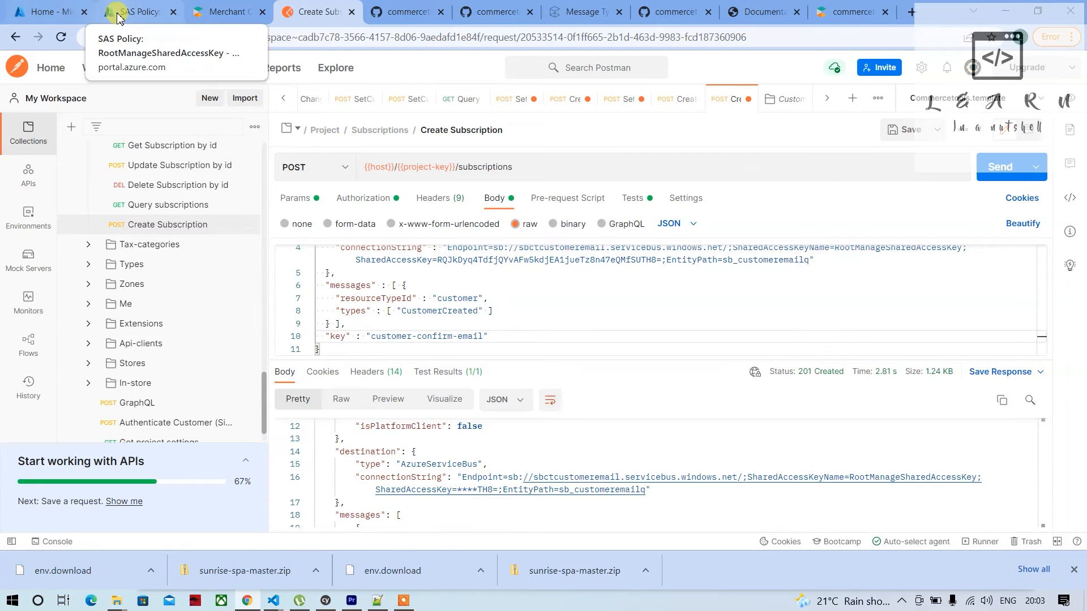
# Switch to the Azure portal and open the Receive mode of Service Bus Explorer for the sb_customeremailq queue
pyautogui.click(134, 10)
pyautogui.scroll(-1, 53, 377)
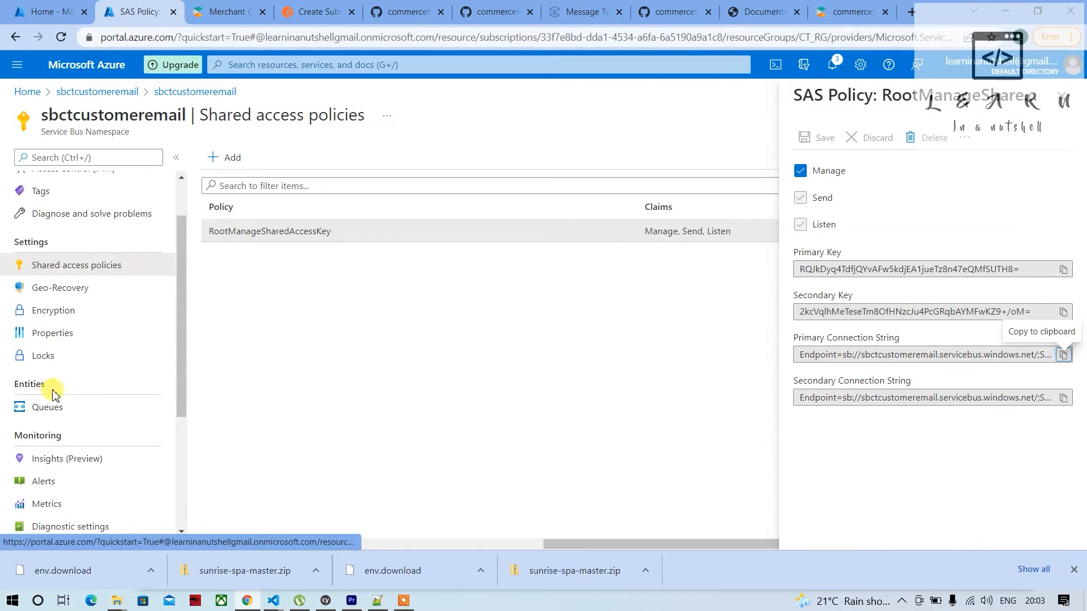
pyautogui.click(46, 415)
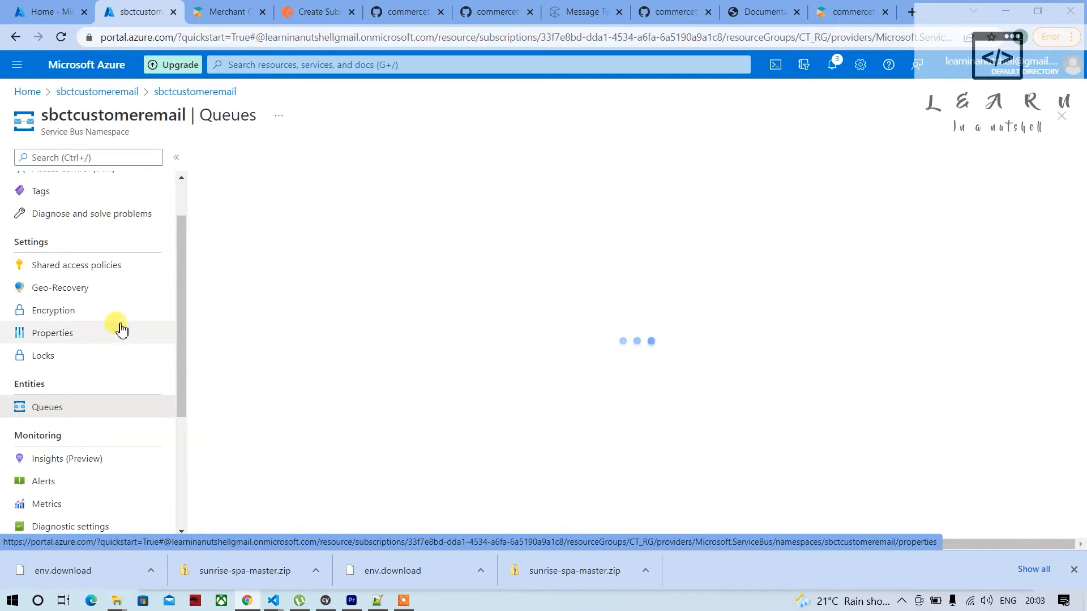
pyautogui.click(240, 249)
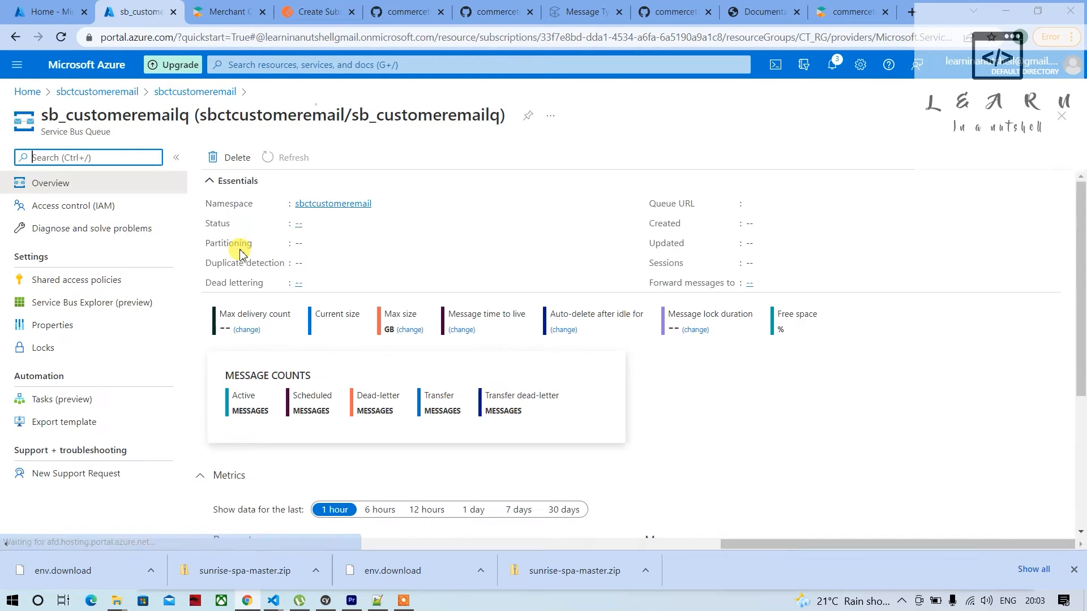
pyautogui.click(96, 308)
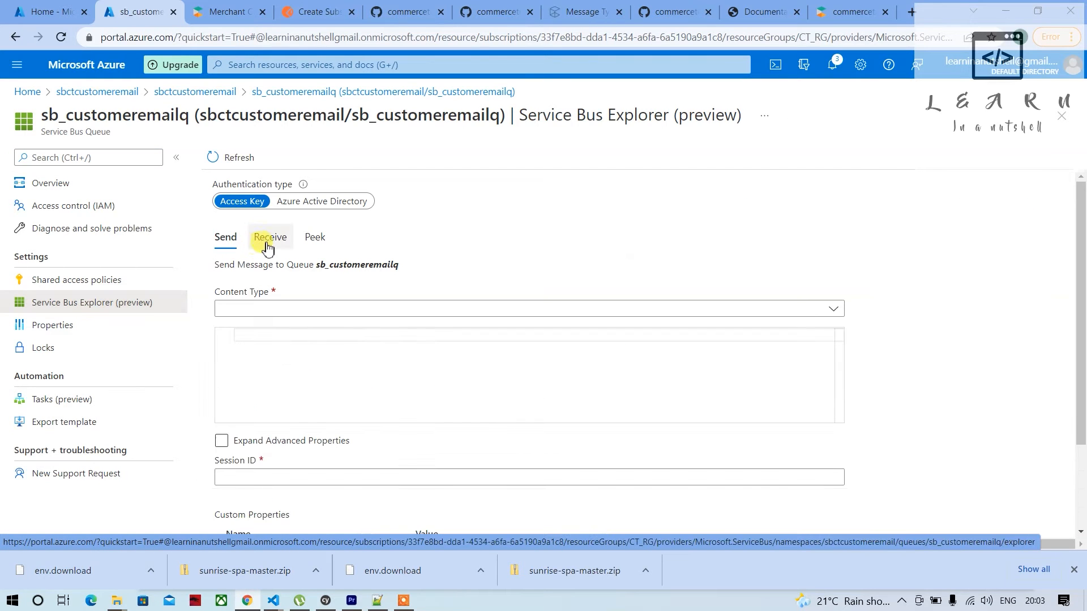
pyautogui.click(269, 248)
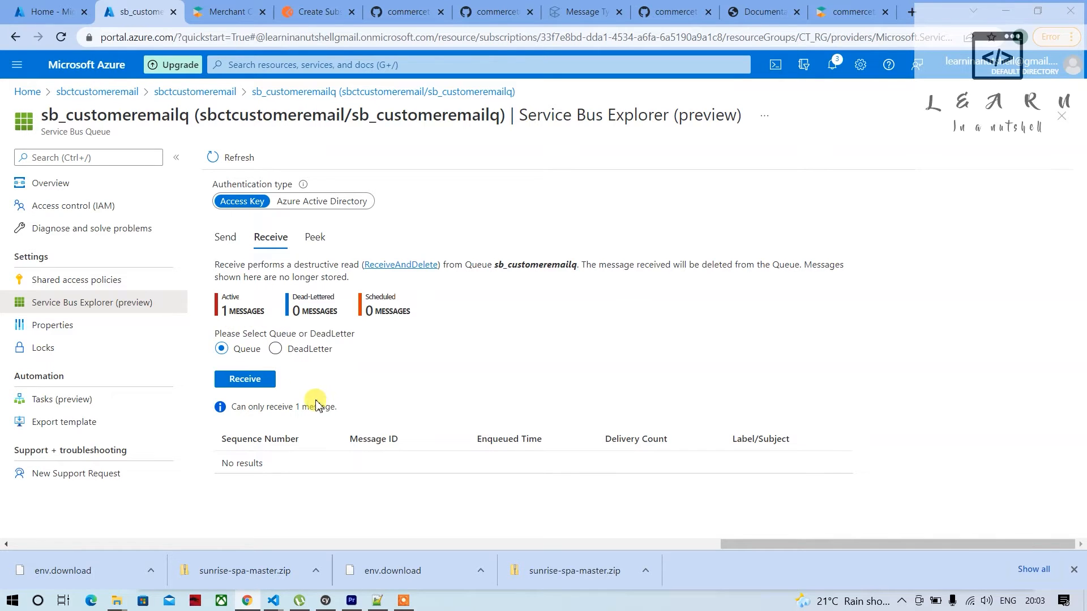
# Receive the waiting message from the queue with a destructive read and open its content
pyautogui.click(252, 381)
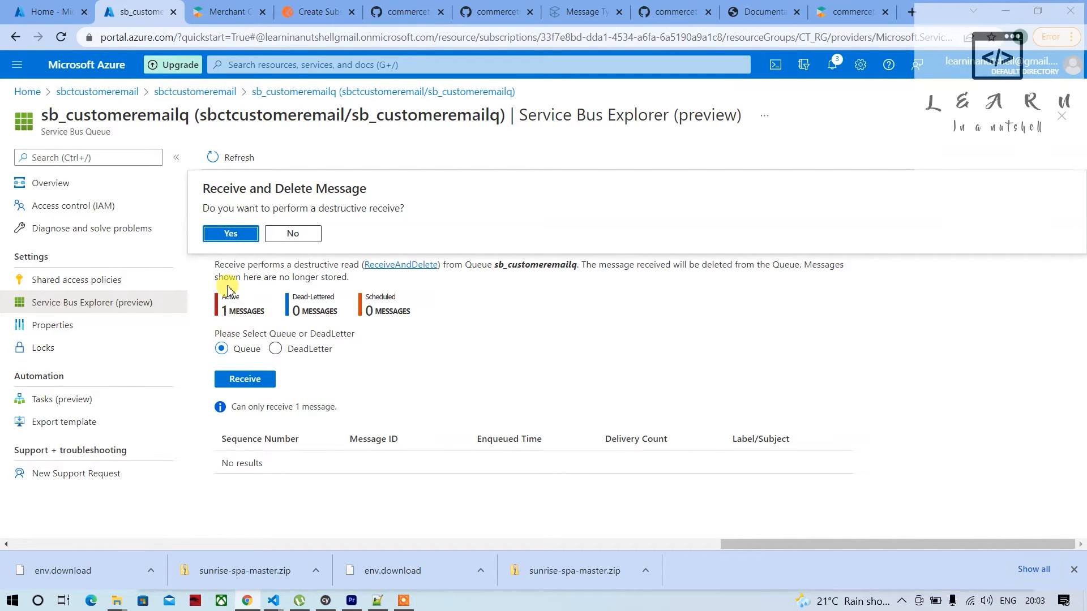
pyautogui.click(227, 10)
pyautogui.click(314, 10)
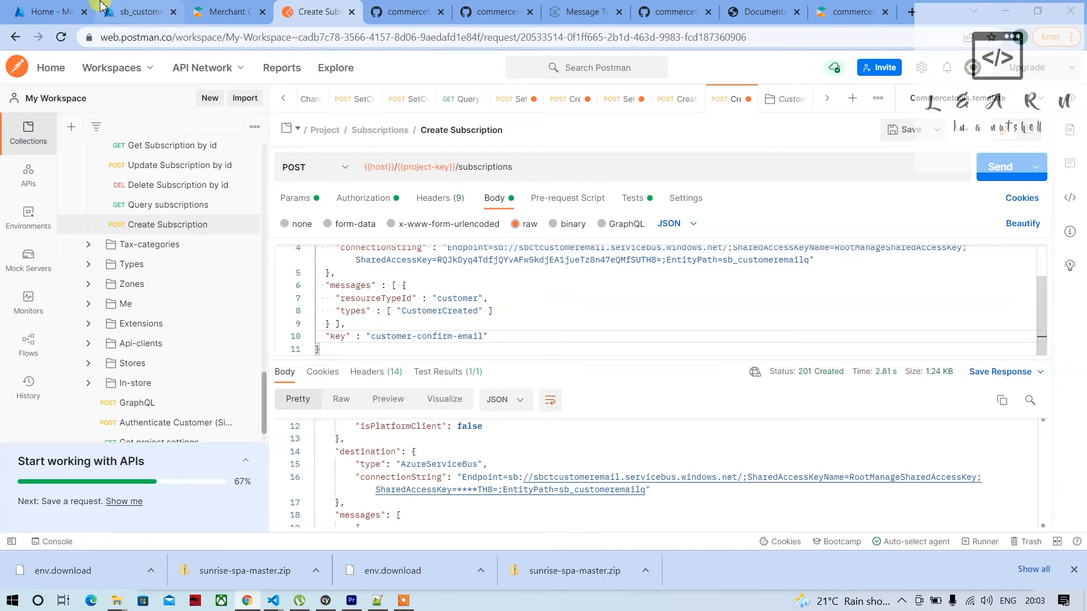
pyautogui.click(130, 12)
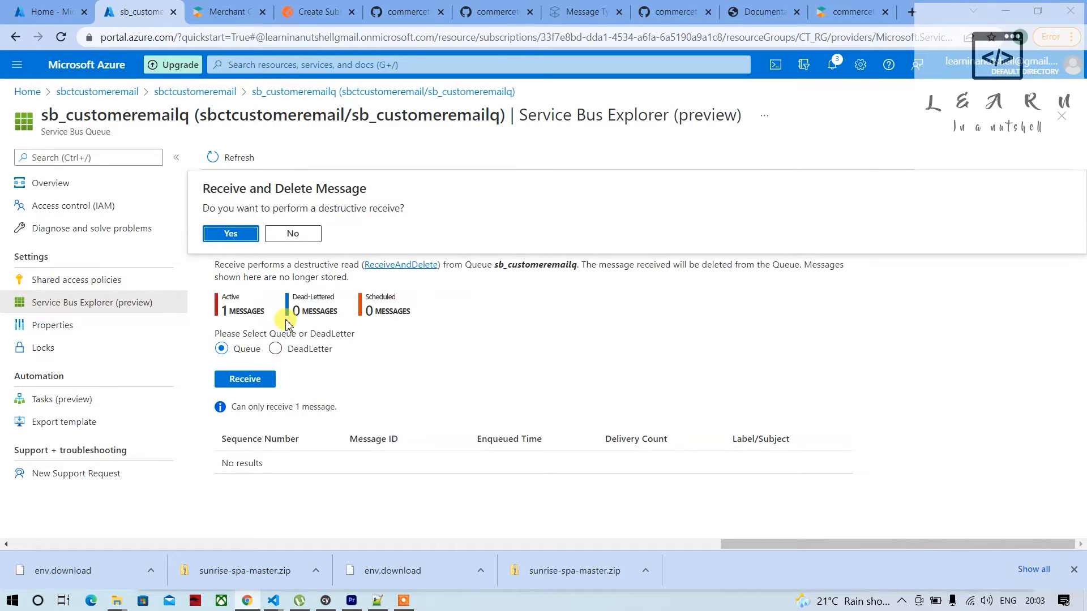
pyautogui.click(231, 233)
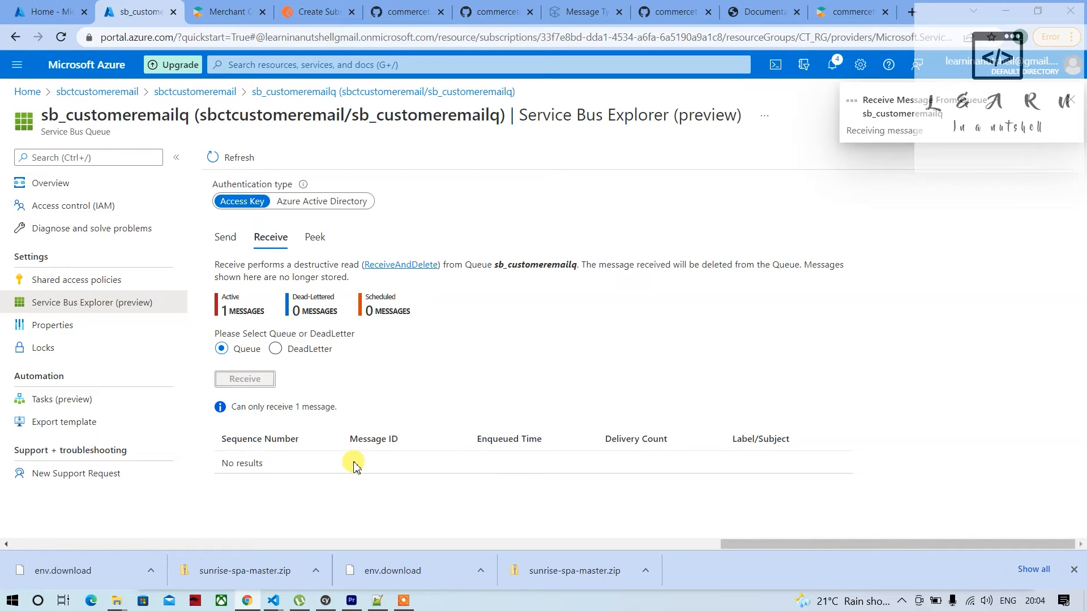
pyautogui.click(327, 471)
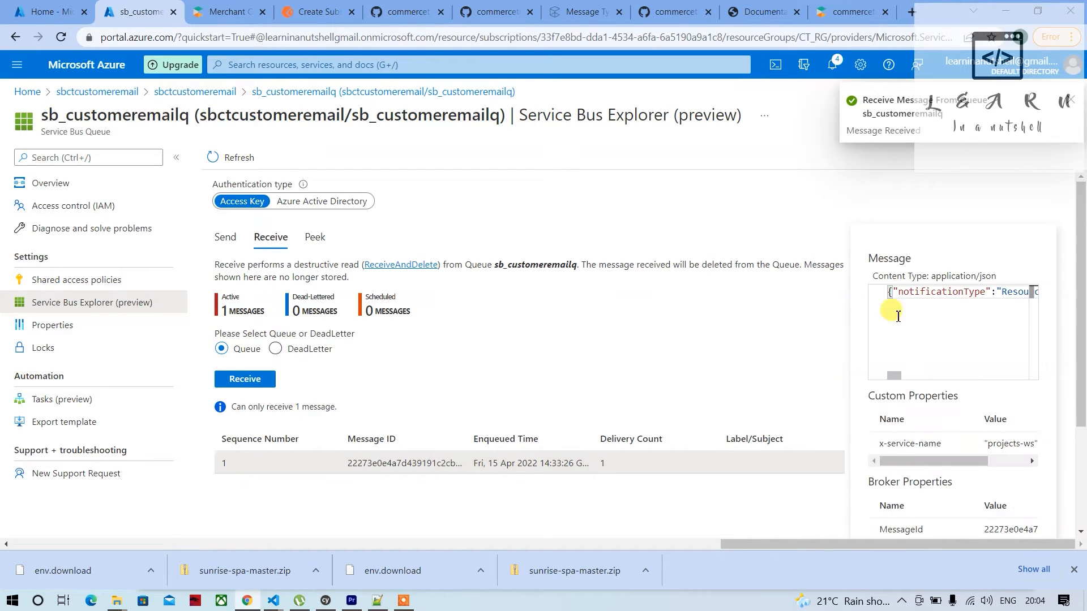
pyautogui.moveTo(898, 378)
pyautogui.mouseDown()
pyautogui.moveTo(1021, 372)
pyautogui.moveTo(887, 378)
pyautogui.mouseUp()
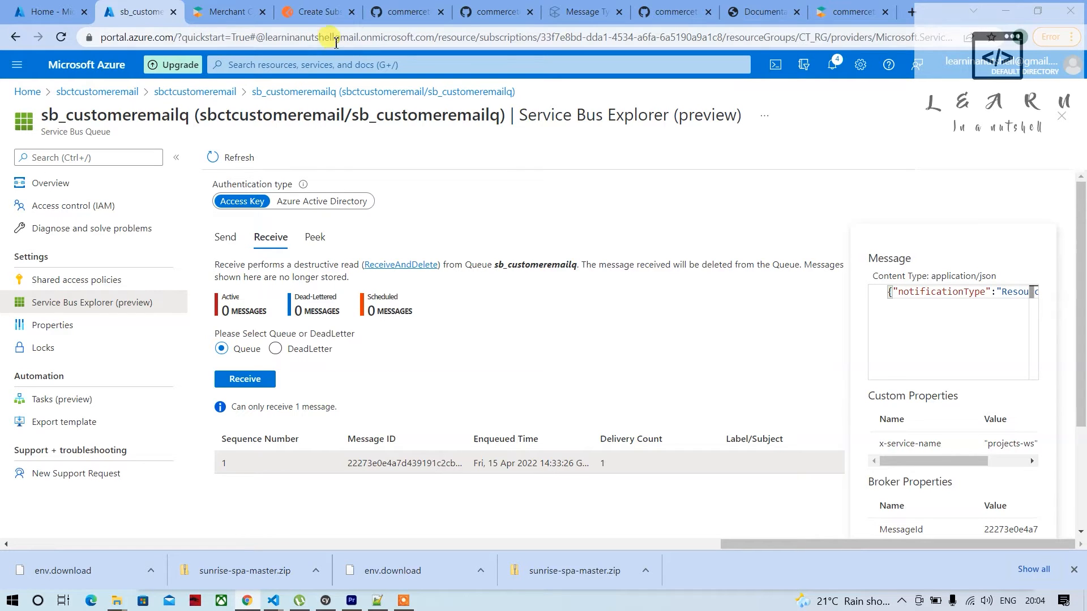
# Return to Postman and open the Create Customer request in the Customers folder
pyautogui.click(314, 13)
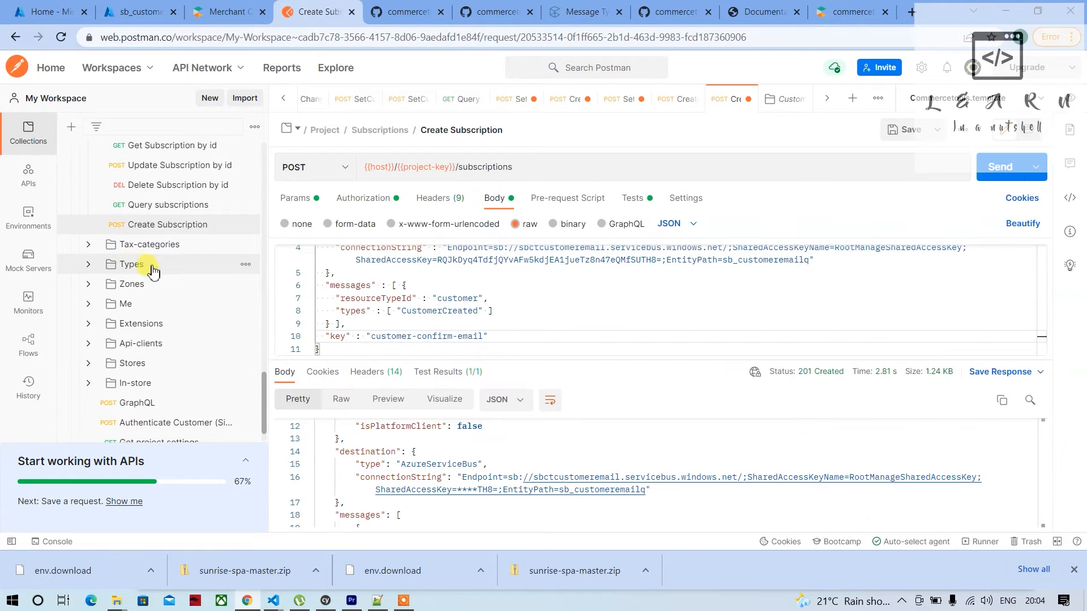
pyautogui.scroll(2, 152, 266)
pyautogui.scroll(6, 152, 270)
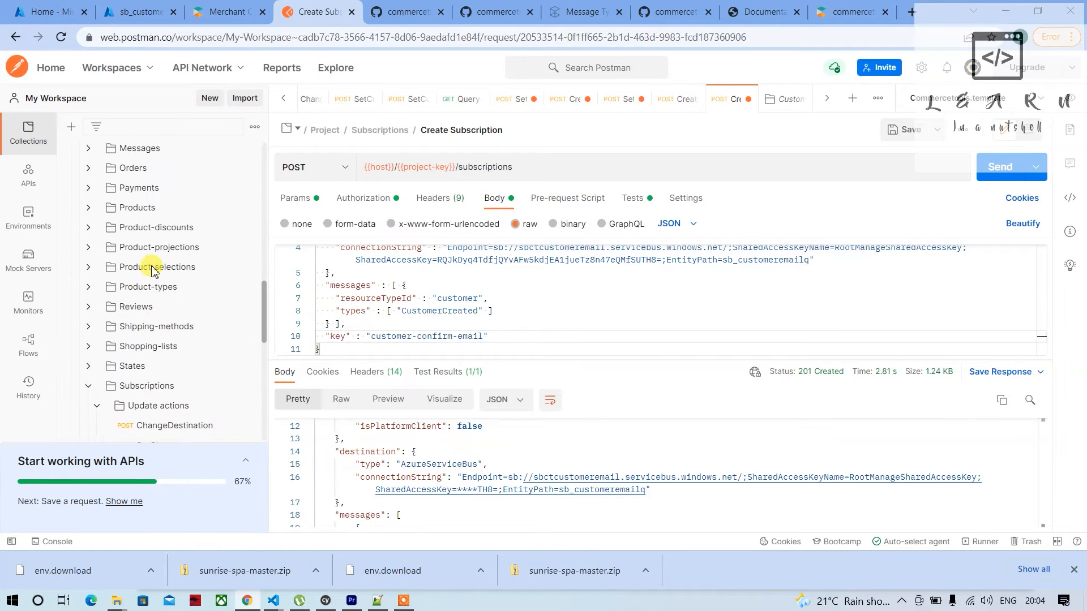
pyautogui.scroll(2, 152, 270)
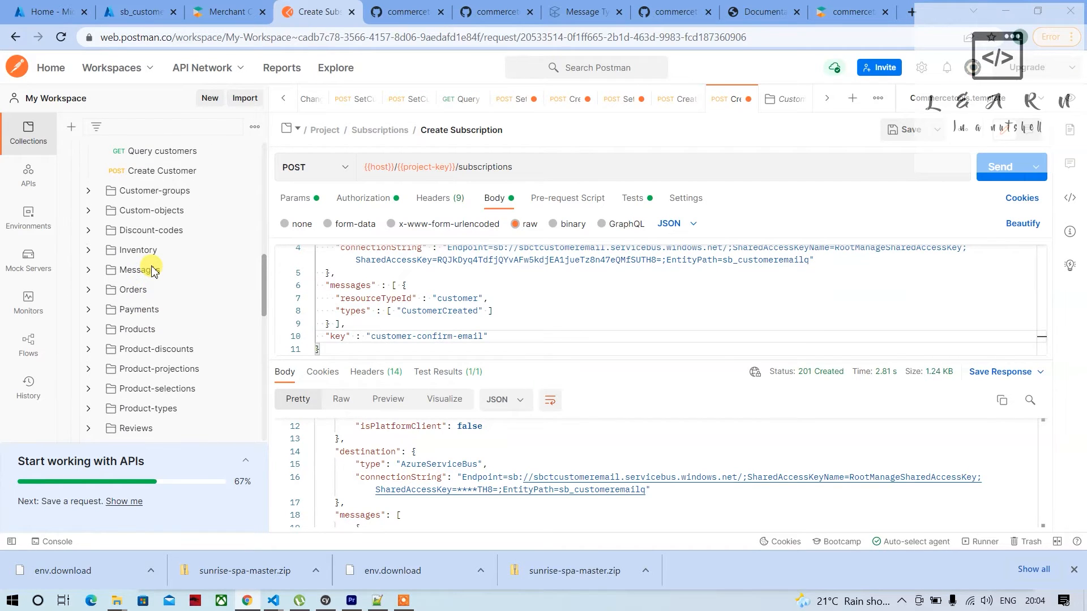
pyautogui.scroll(4, 152, 272)
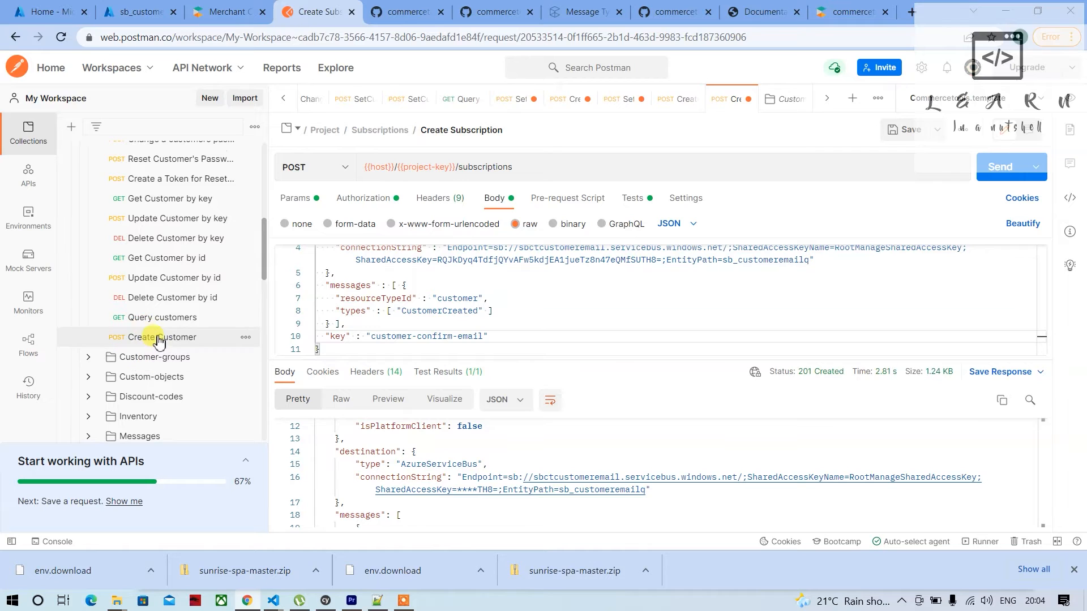
pyautogui.click(158, 338)
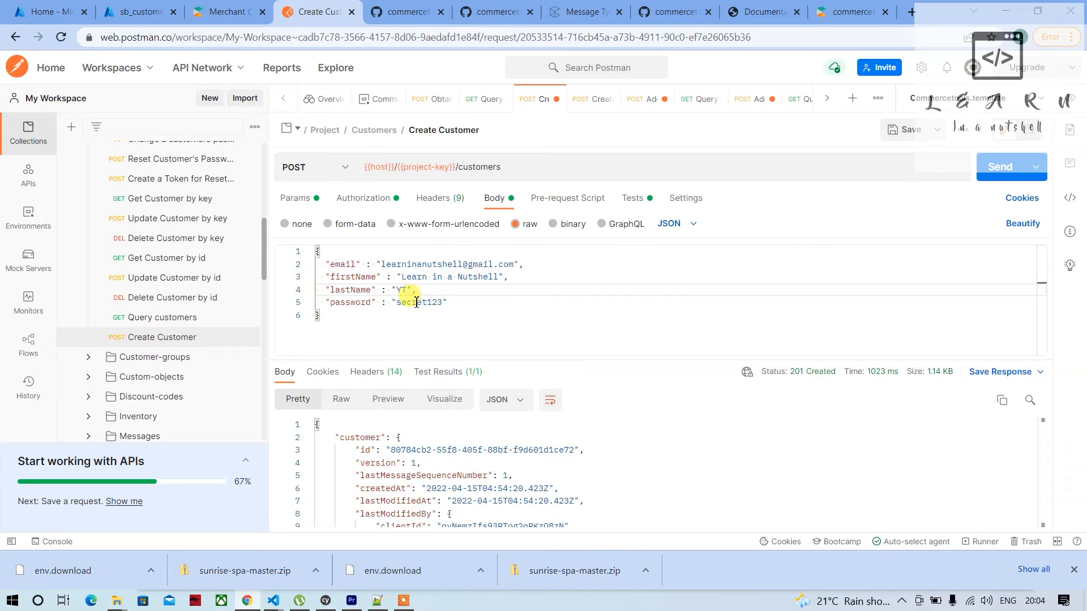
# Add a 1 before the @ in the customer's email in the request body and send the Create Customer request
pyautogui.click(465, 265)
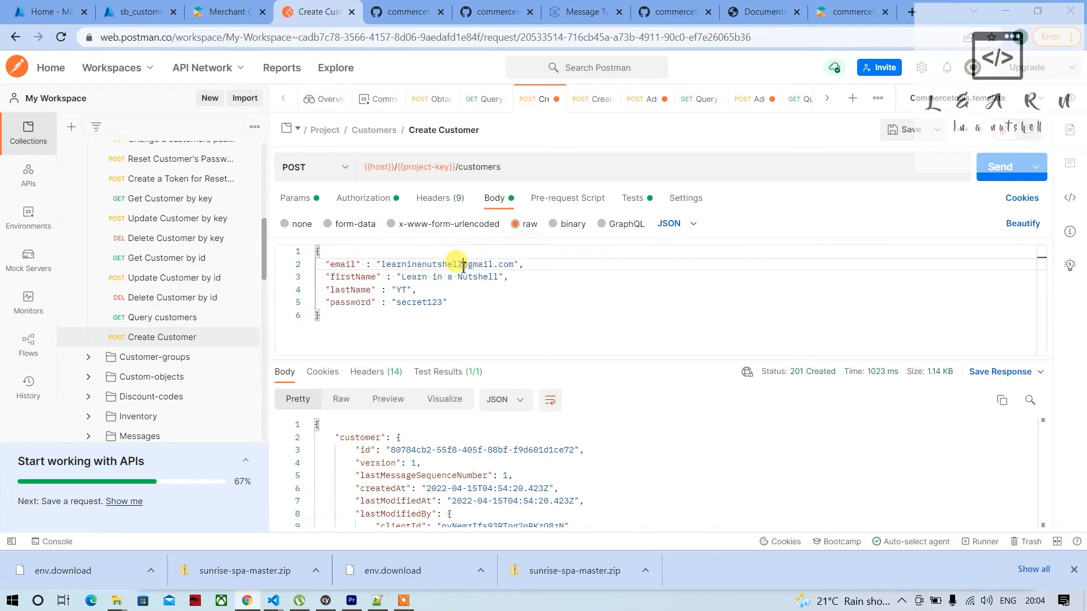
pyautogui.write('1')
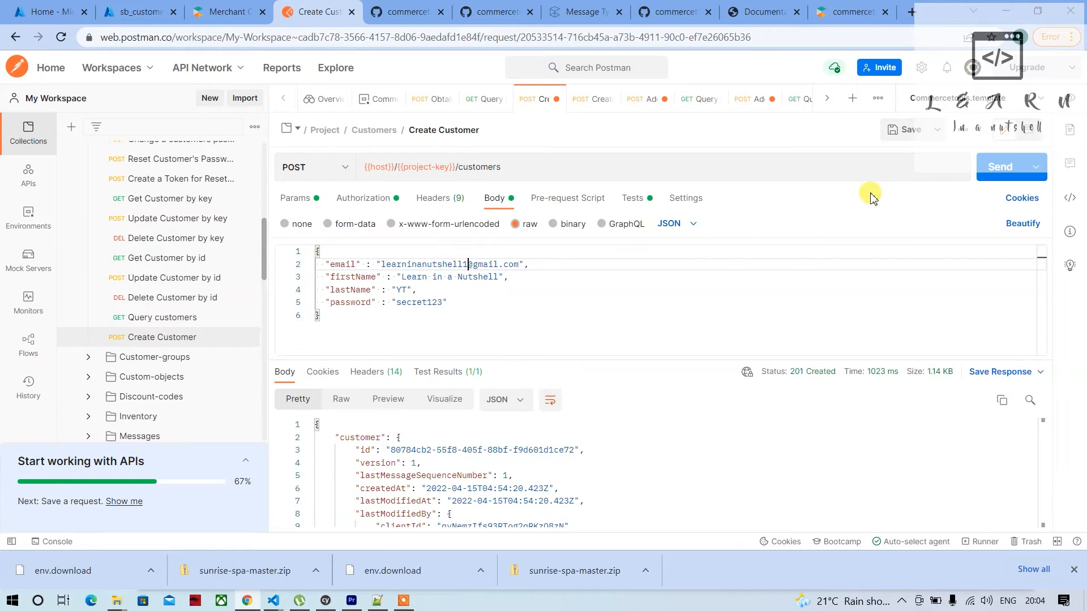
pyautogui.click(995, 175)
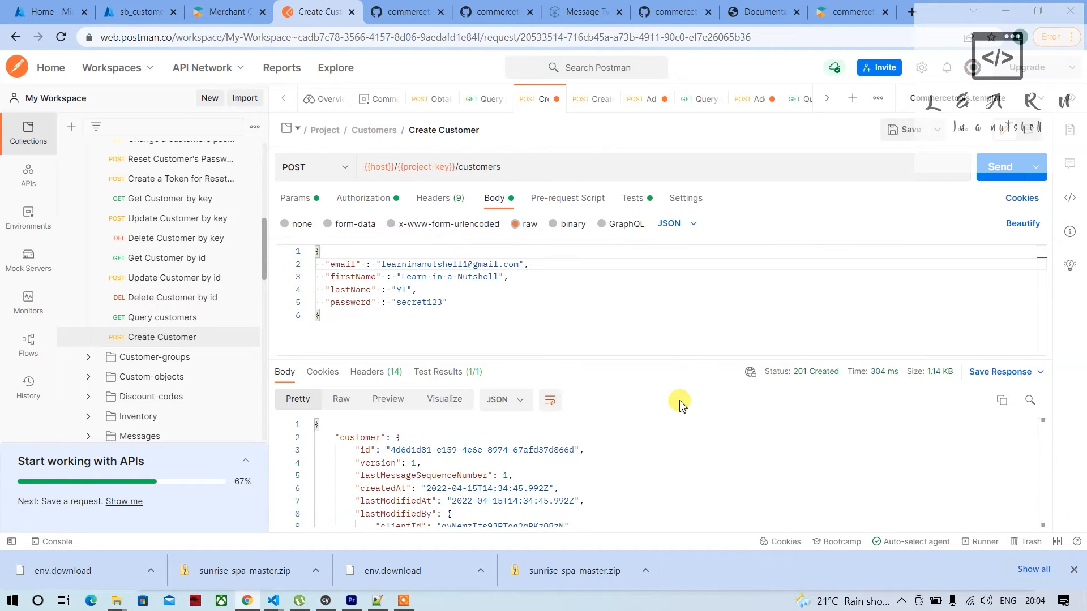
# Back in the Azure portal, refresh the queue, receive the new message with a destructive read and open it
pyautogui.click(130, 12)
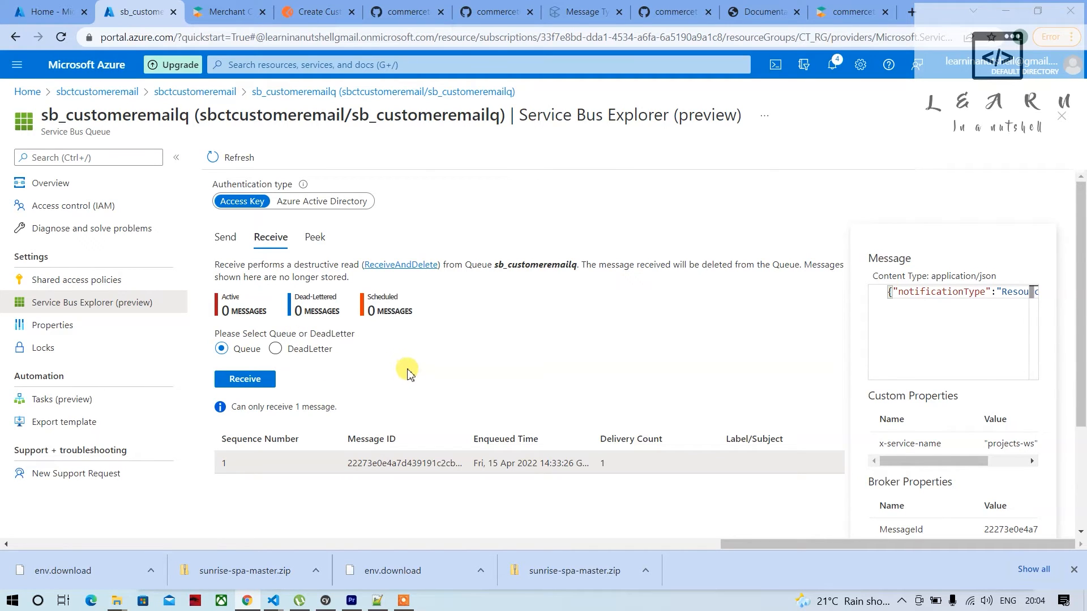
pyautogui.click(238, 158)
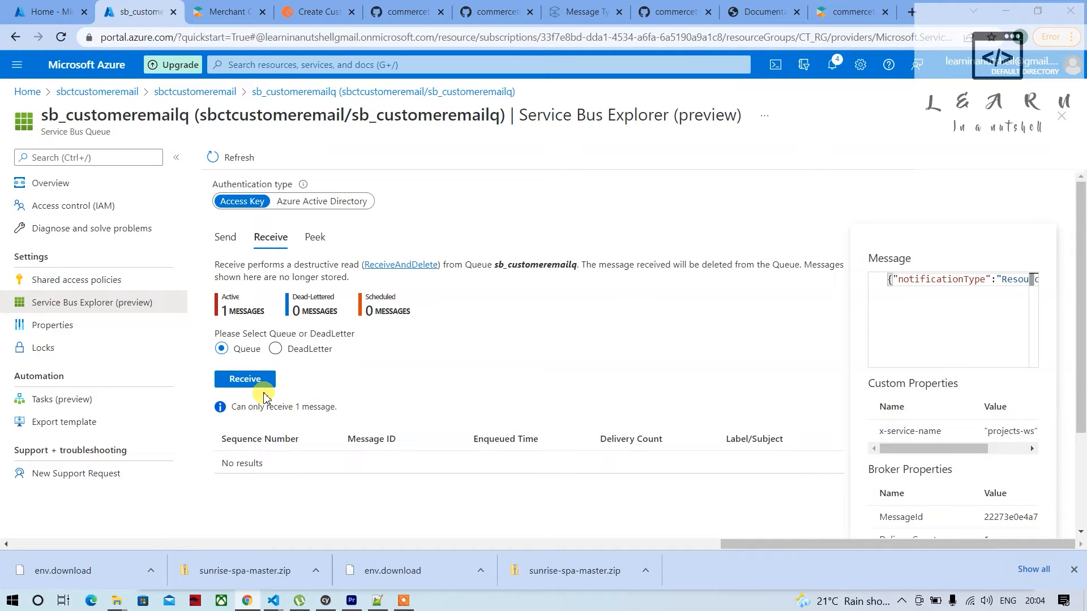
pyautogui.click(254, 383)
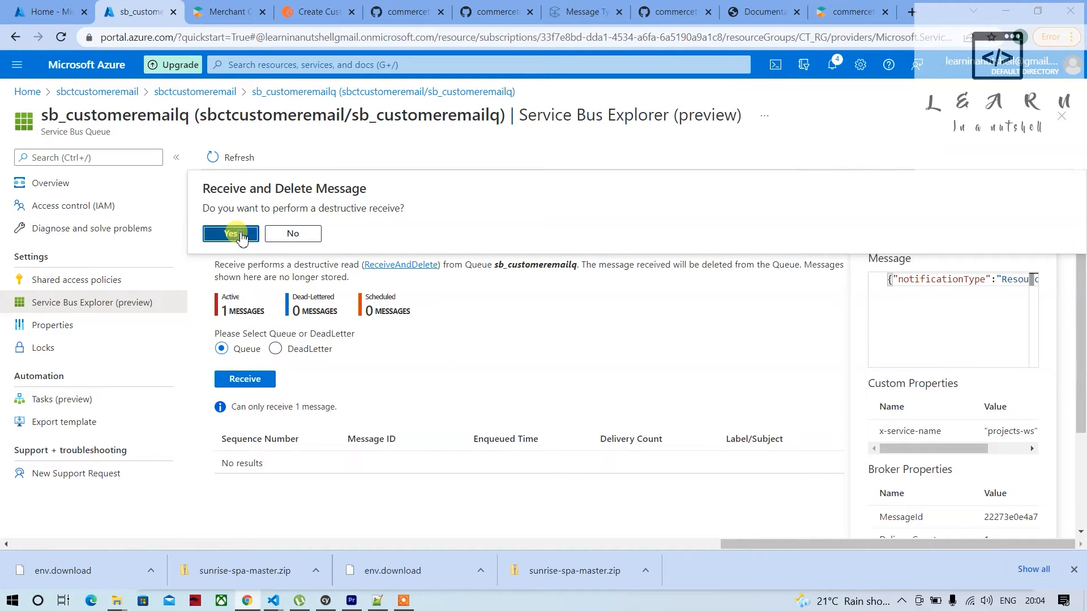
pyautogui.click(237, 234)
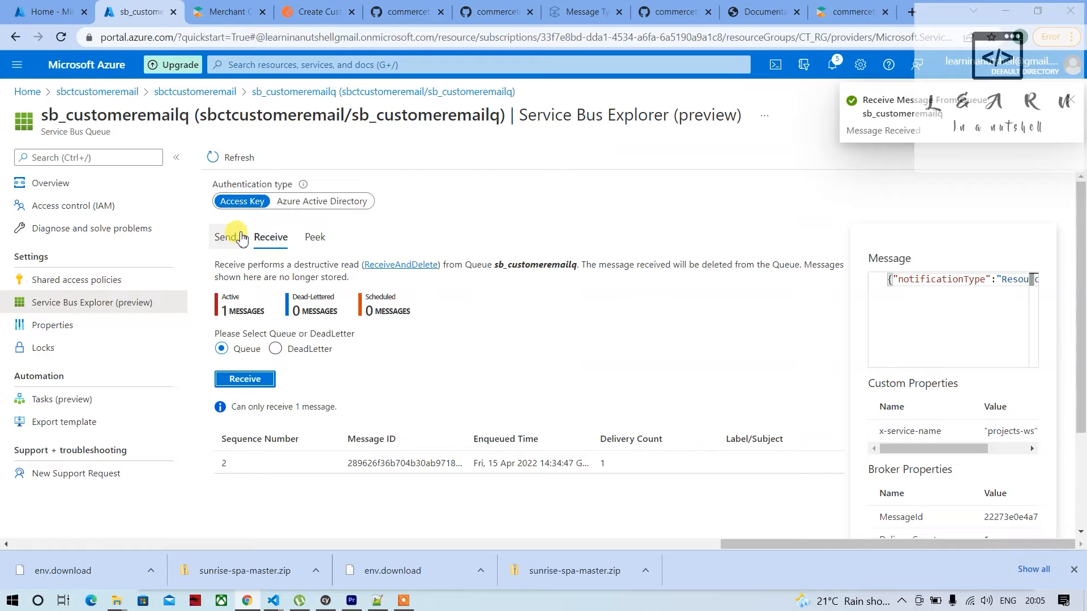
pyautogui.click(329, 461)
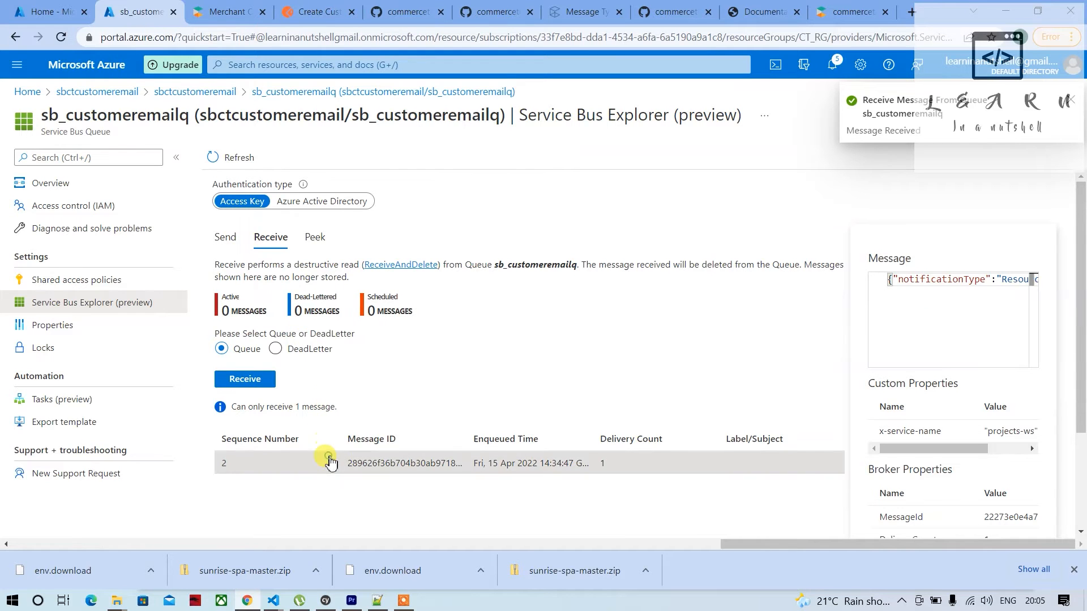
# Copy the full message content into a new Notepad++ document and maximize the window
pyautogui.click(964, 324)
pyautogui.hotkey('ctrl', 'a')
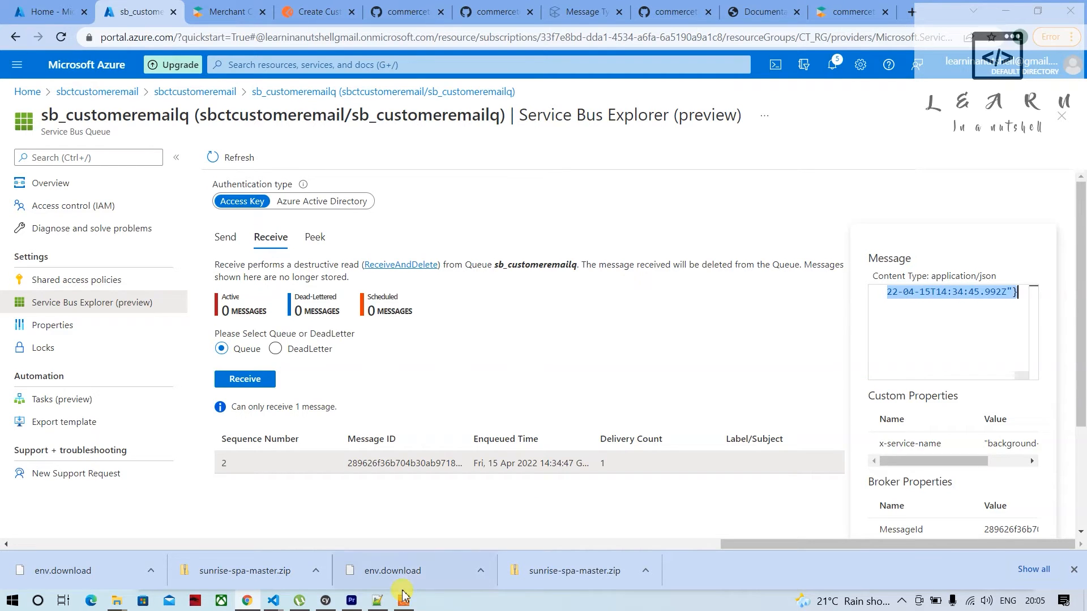
pyautogui.click(378, 600)
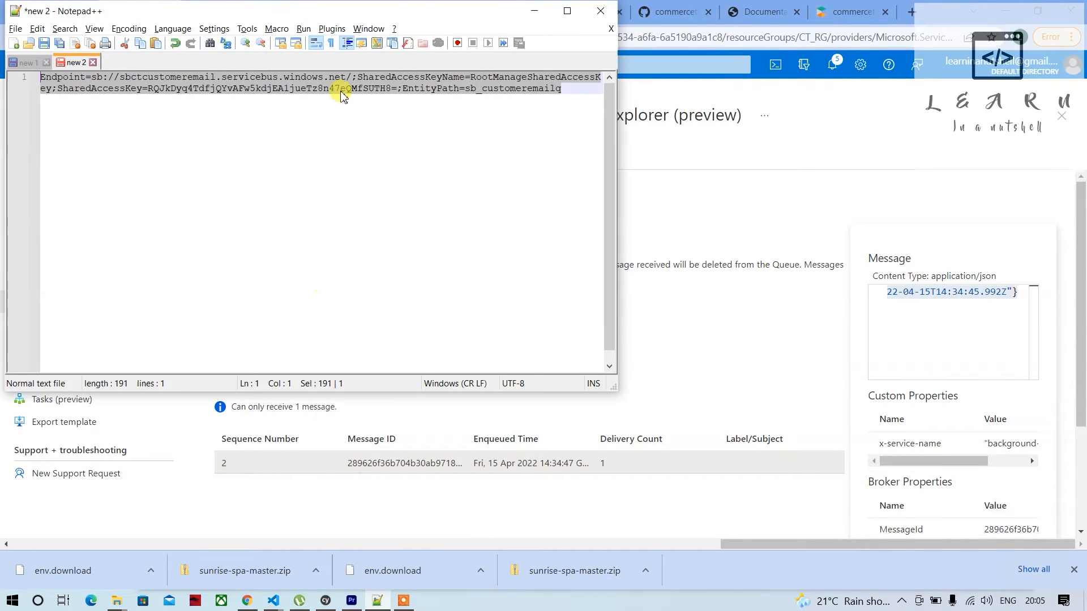
pyautogui.doubleClick(116, 62)
pyautogui.hotkey('ctrl', 'v')
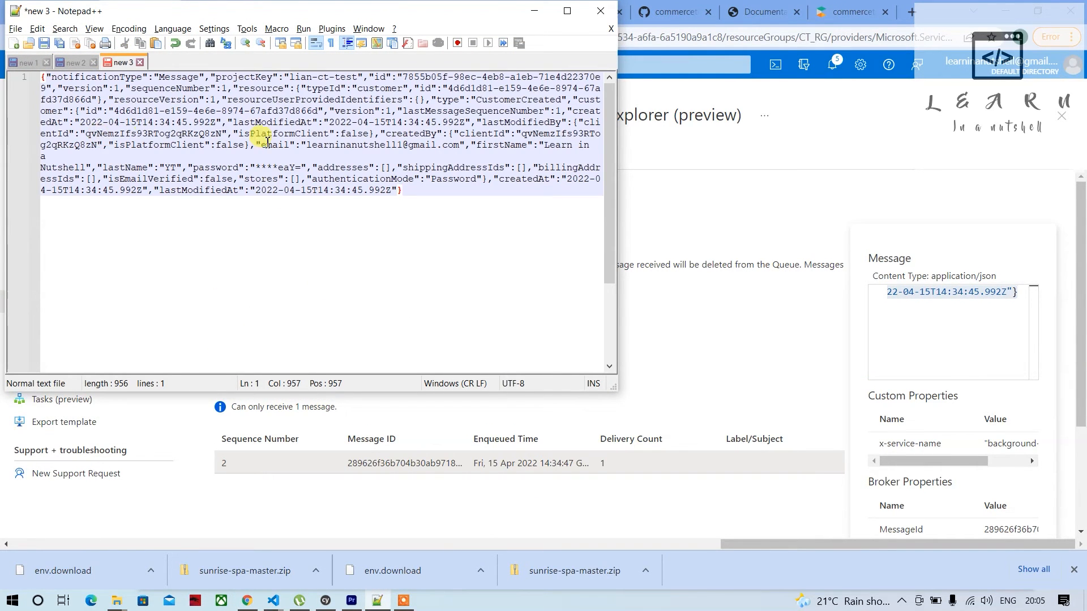
pyautogui.click(566, 11)
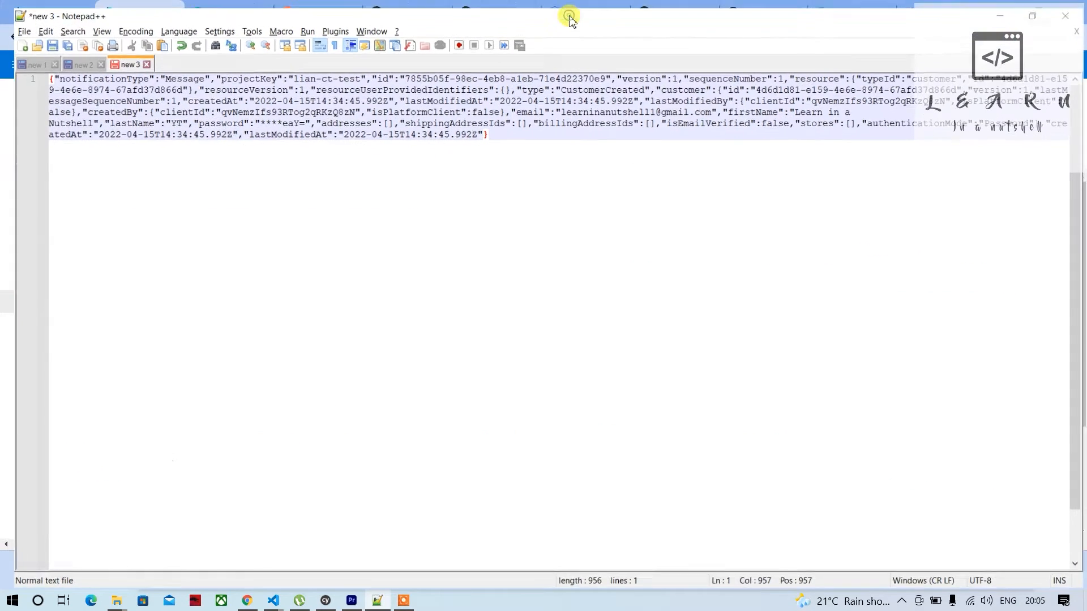
# Set the document's syntax language to JSON
pyautogui.click(169, 24)
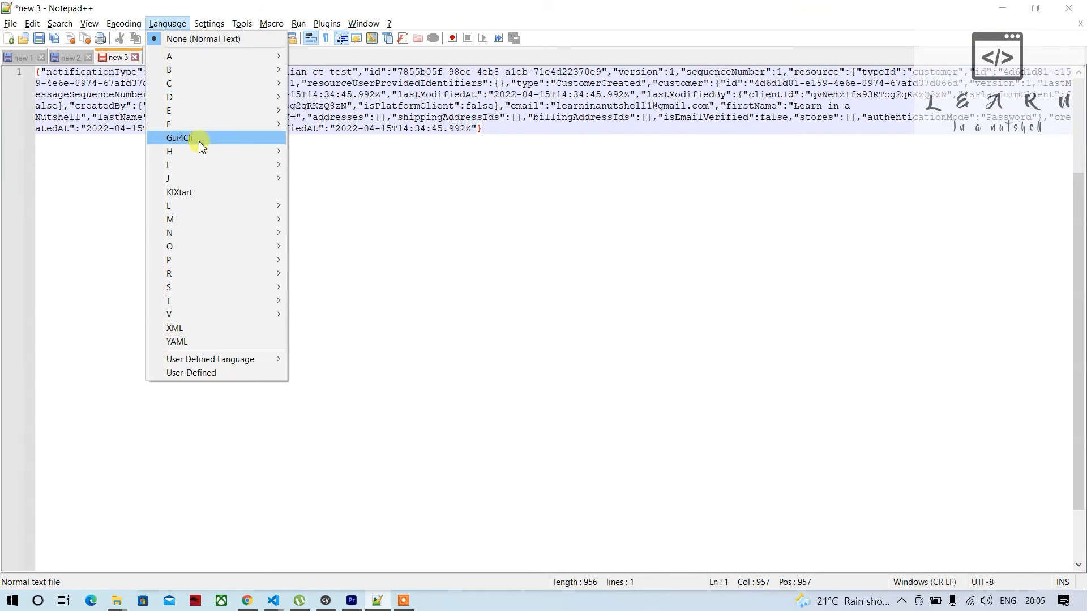
pyautogui.moveTo(226, 180)
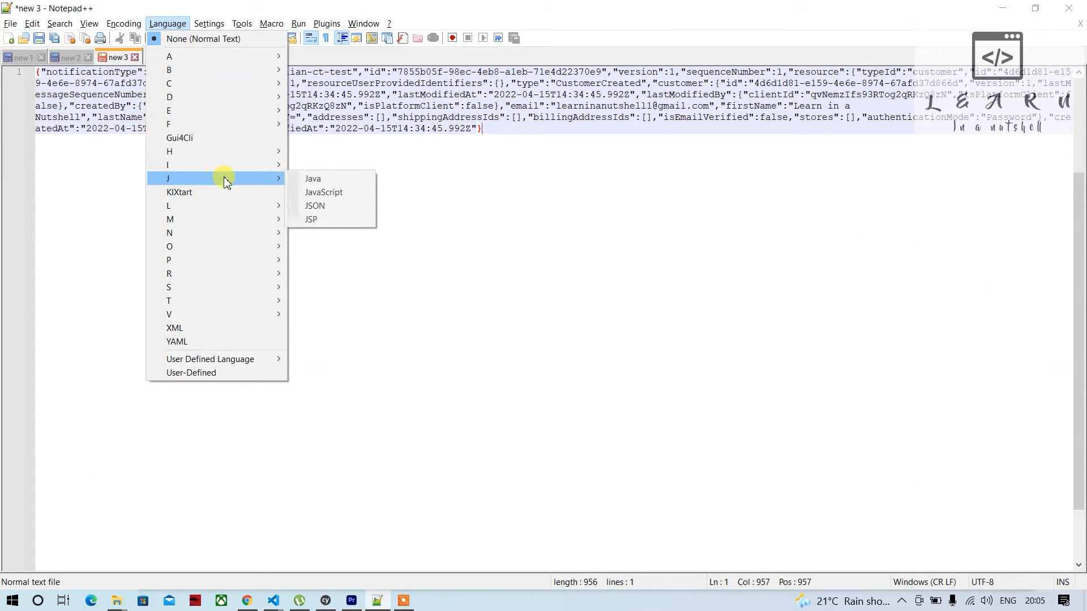
pyautogui.click(327, 207)
# Find the JSON Viewer plugin by searching JS in Plugins Admin, install it and let Notepad++ restart
pyautogui.click(323, 24)
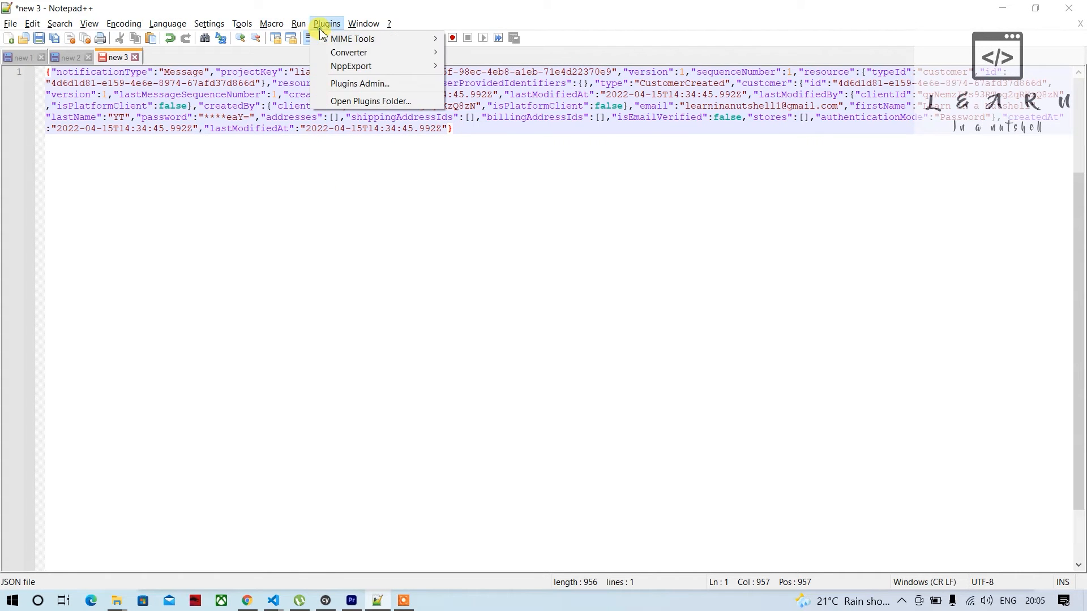
pyautogui.click(352, 83)
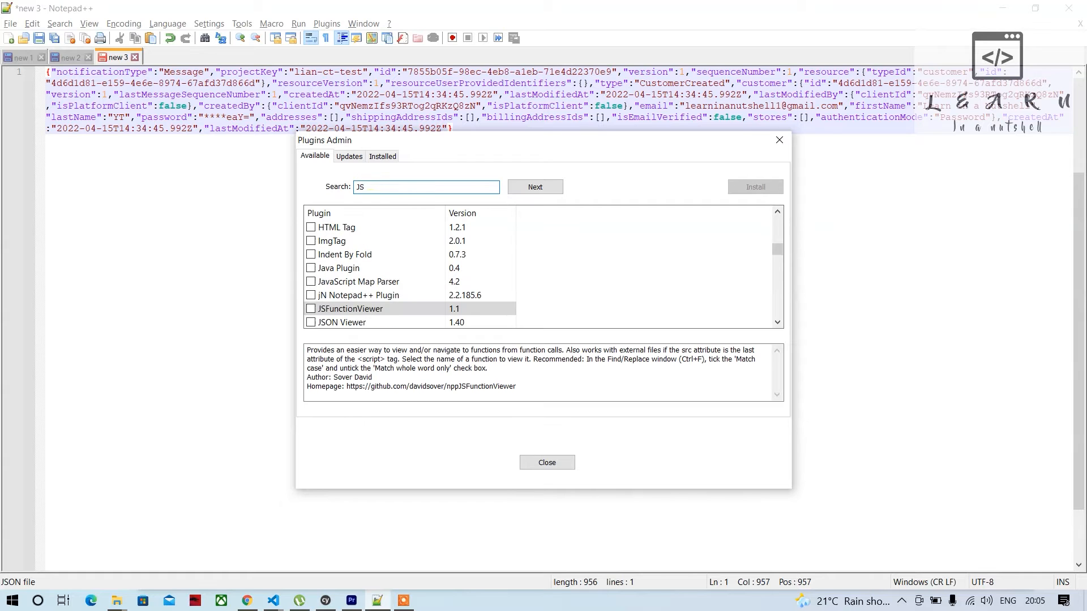
pyautogui.scroll(-2, 384, 306)
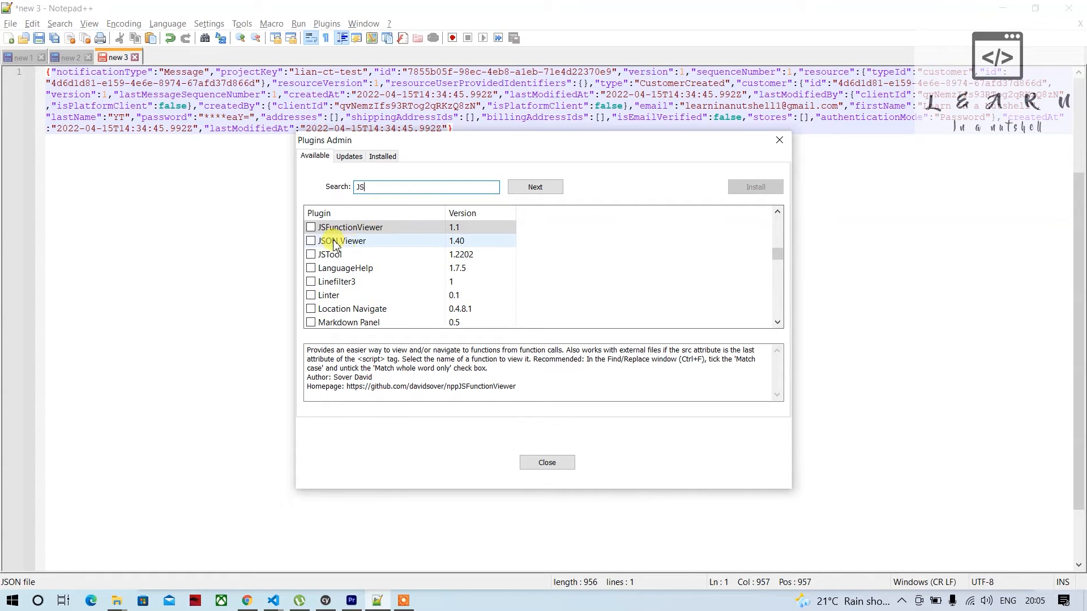
pyautogui.click(311, 242)
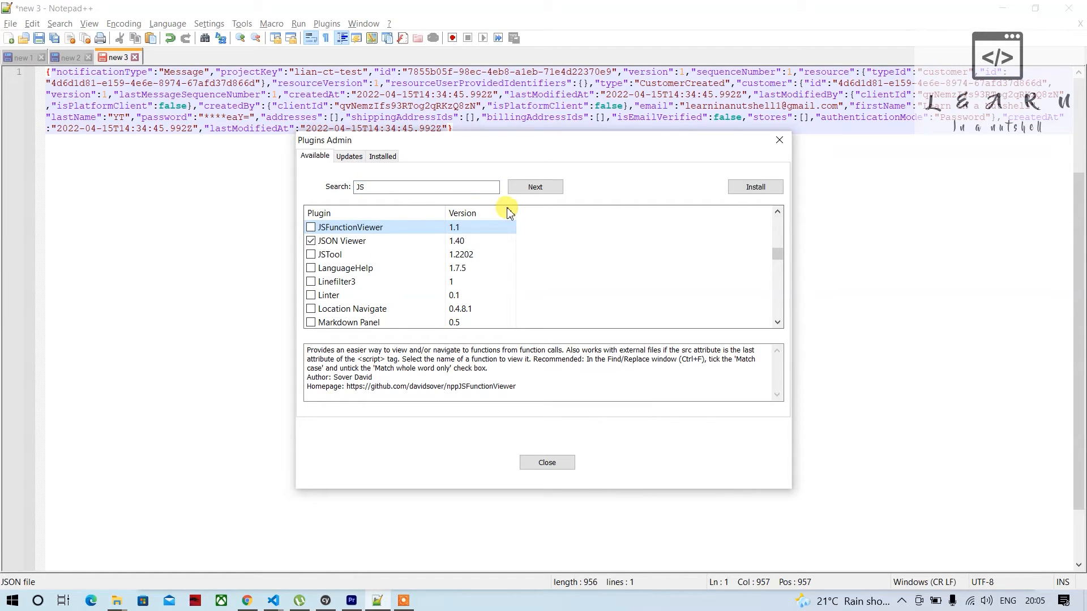
pyautogui.click(751, 191)
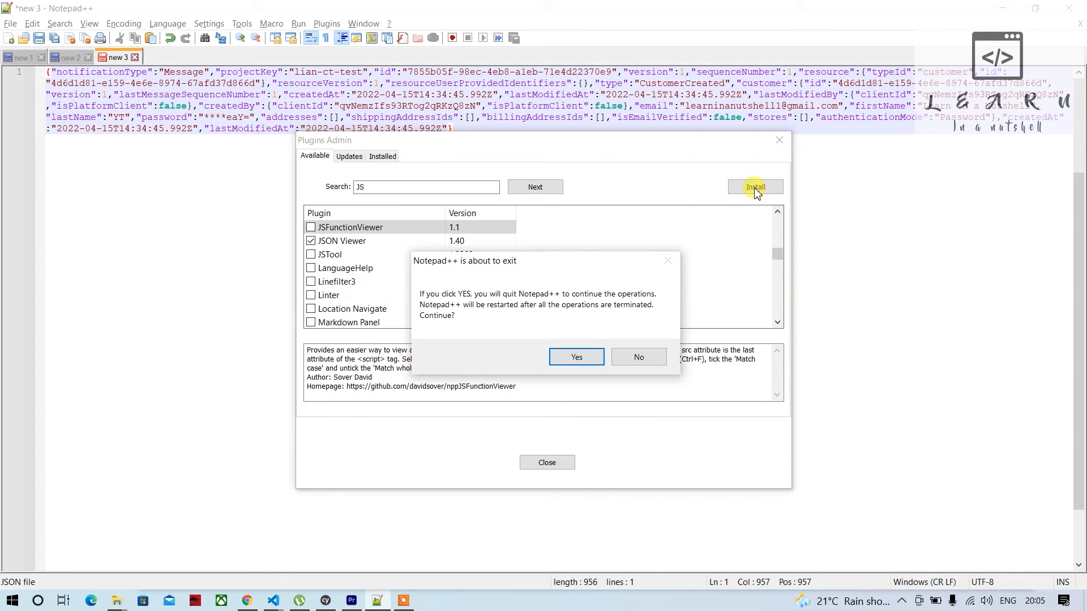
pyautogui.click(577, 357)
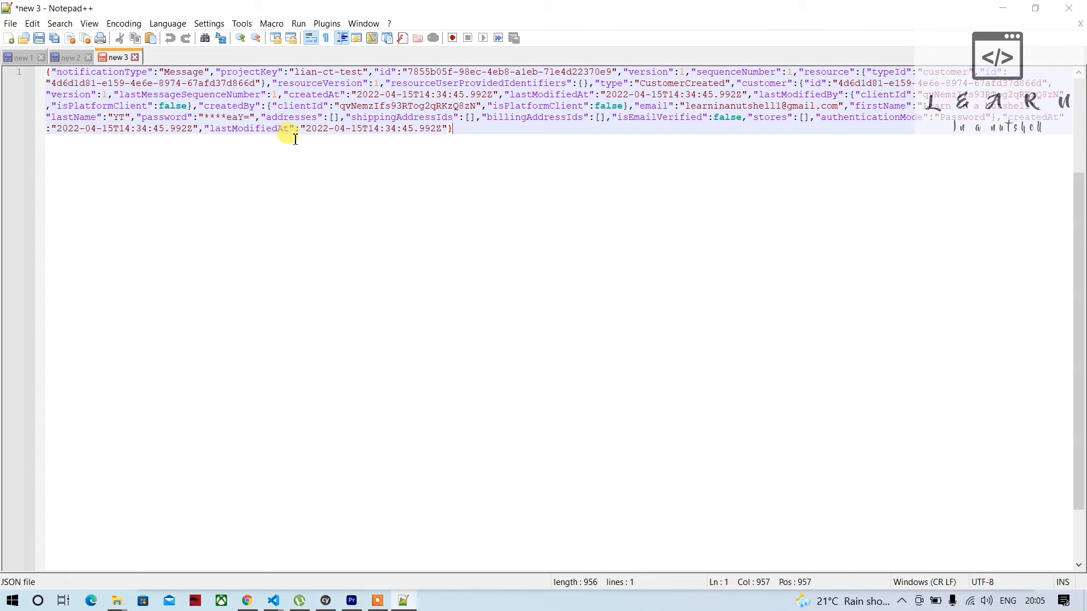
# Format the copied message with the JSON Viewer plugin and review its full structure
pyautogui.click(324, 25)
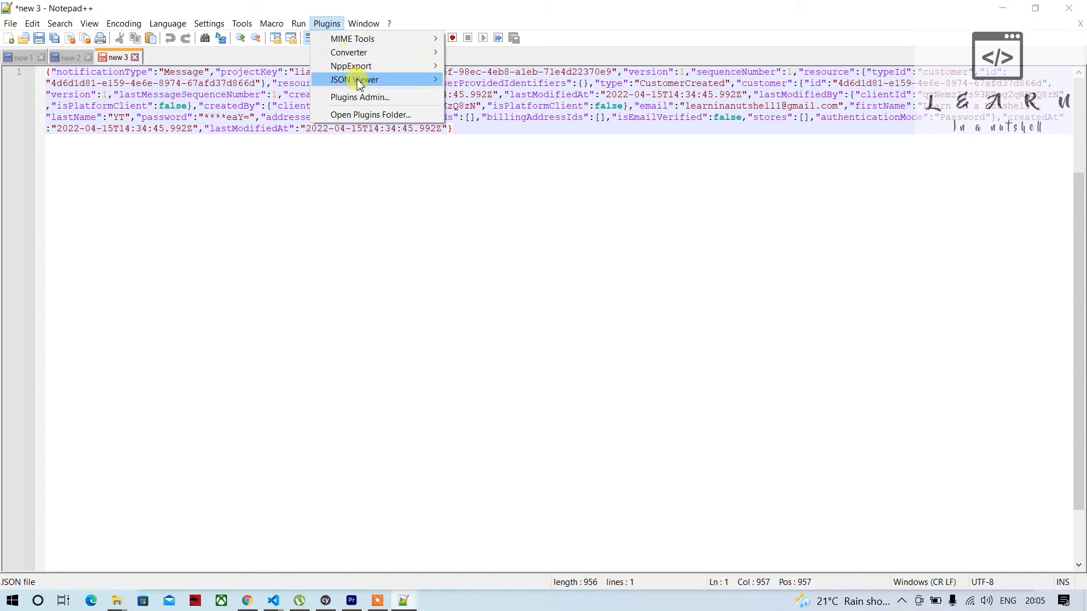
pyautogui.moveTo(359, 80)
pyautogui.click(478, 99)
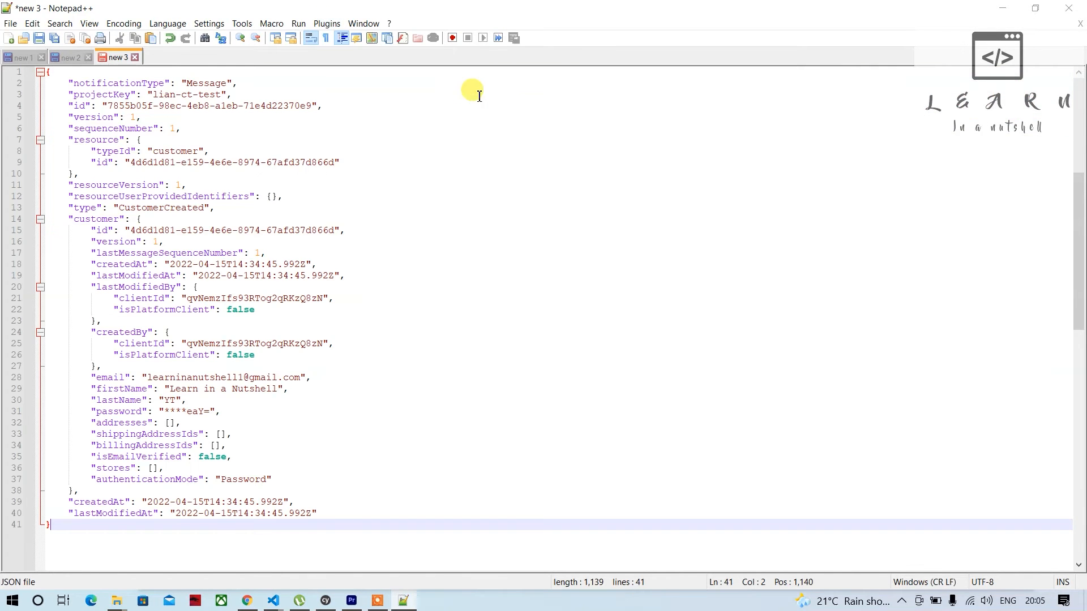
pyautogui.scroll(-6, 275, 322)
pyautogui.scroll(5, 275, 322)
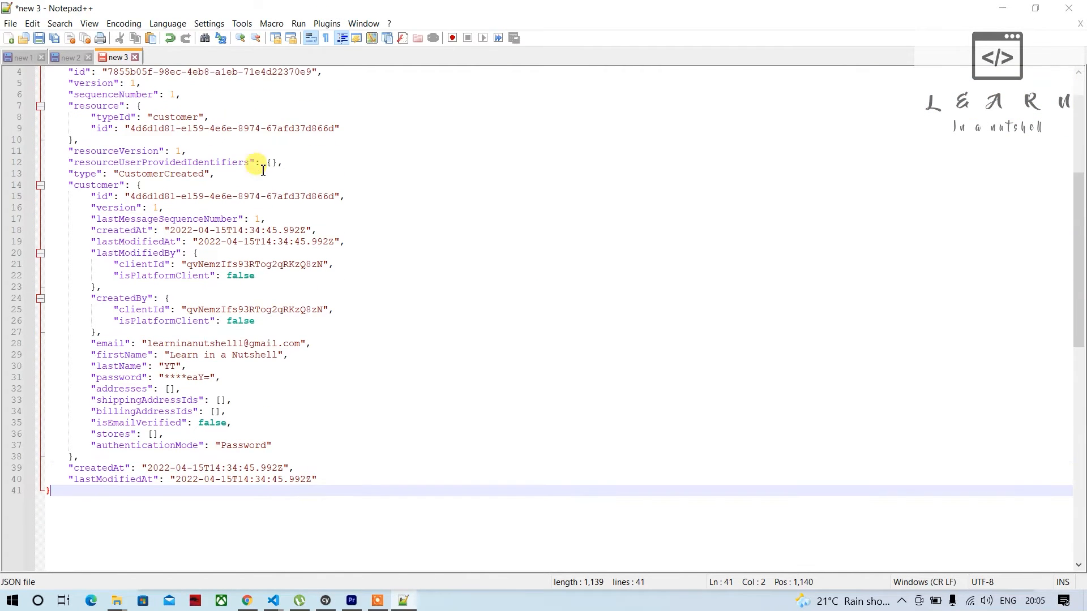
pyautogui.scroll(1, 266, 212)
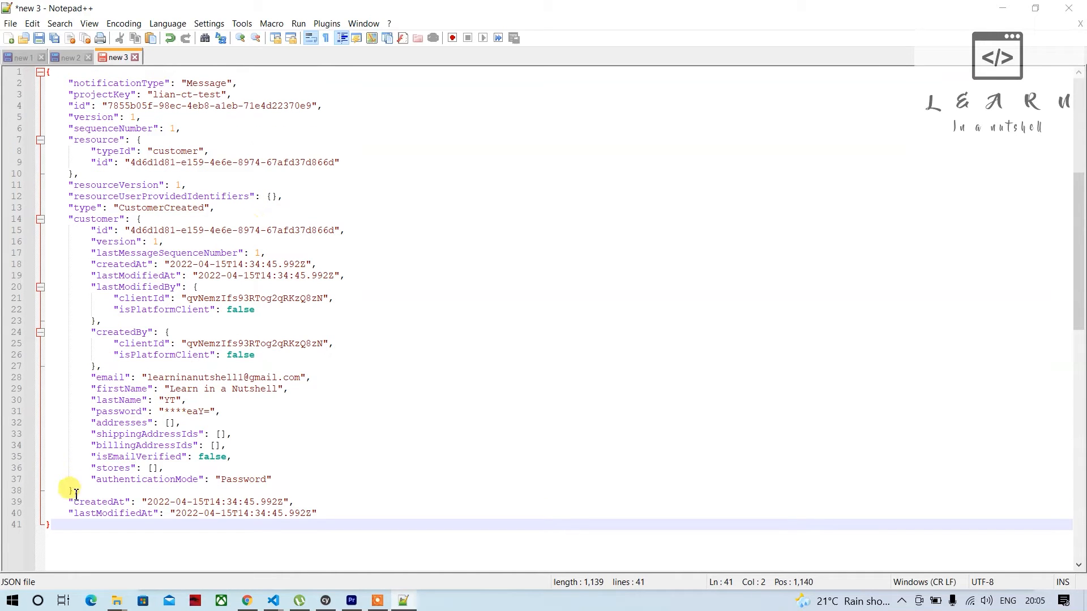
pyautogui.moveTo(64, 527); pyautogui.dragTo(13, 71)
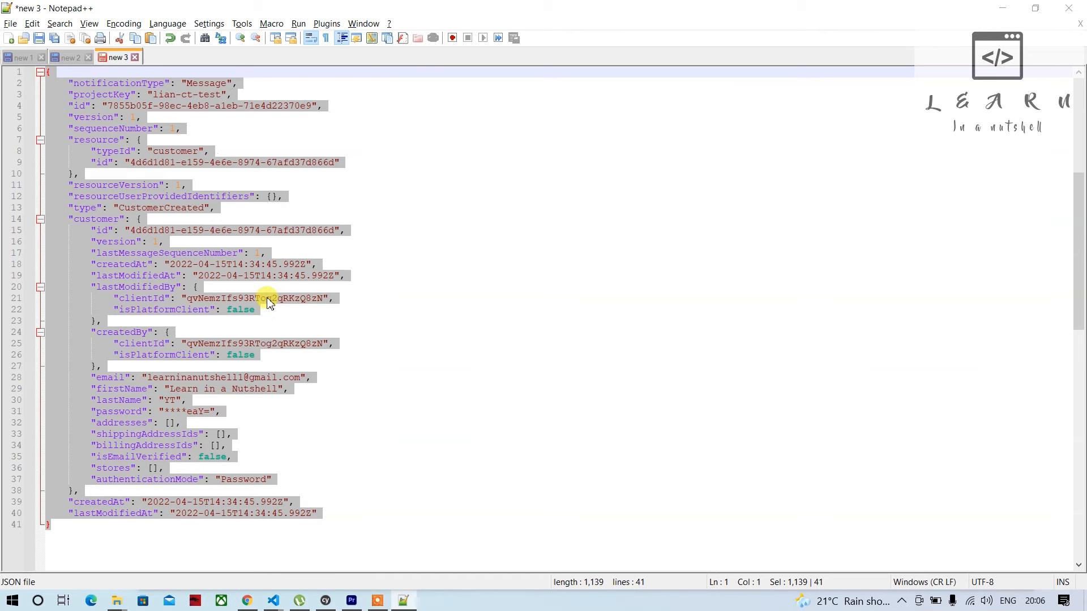
pyautogui.click(347, 321)
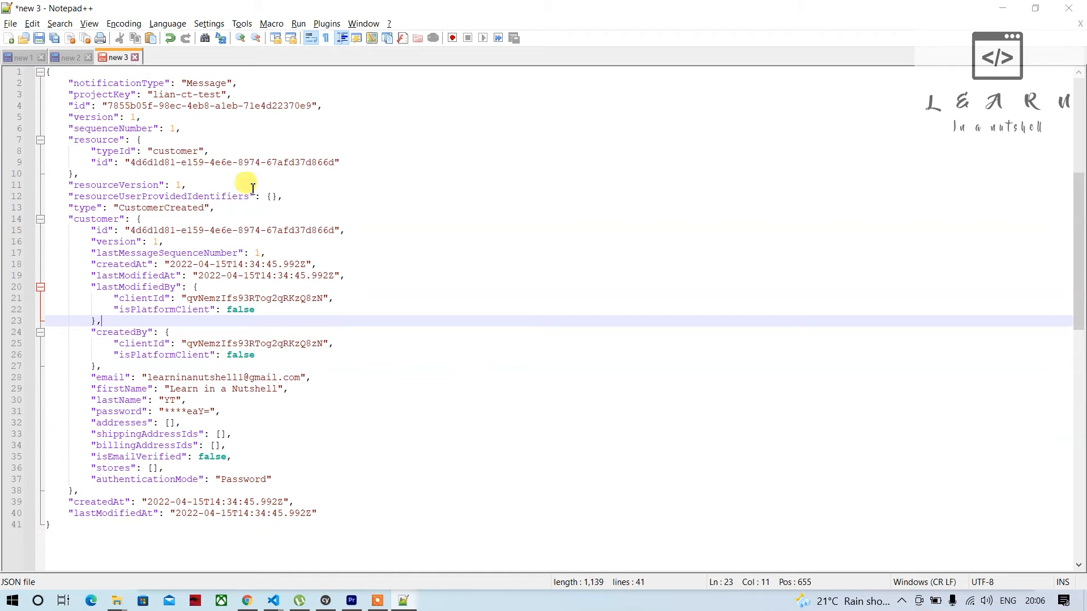
# Add a 0 directly before the @ in the customer's email and copy the entire JSON
pyautogui.click(245, 379)
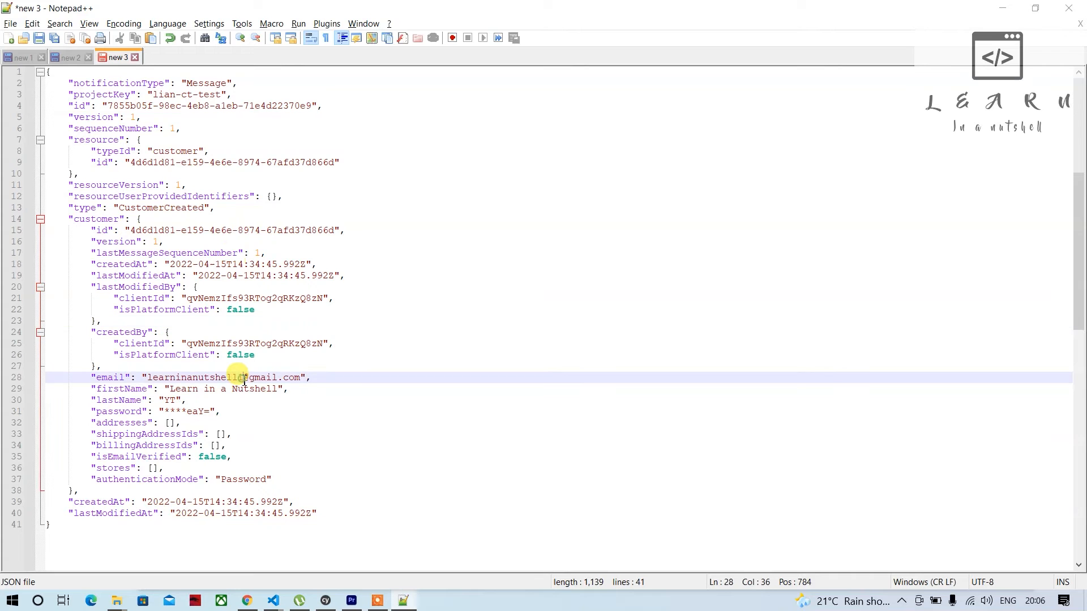
pyautogui.write('1')
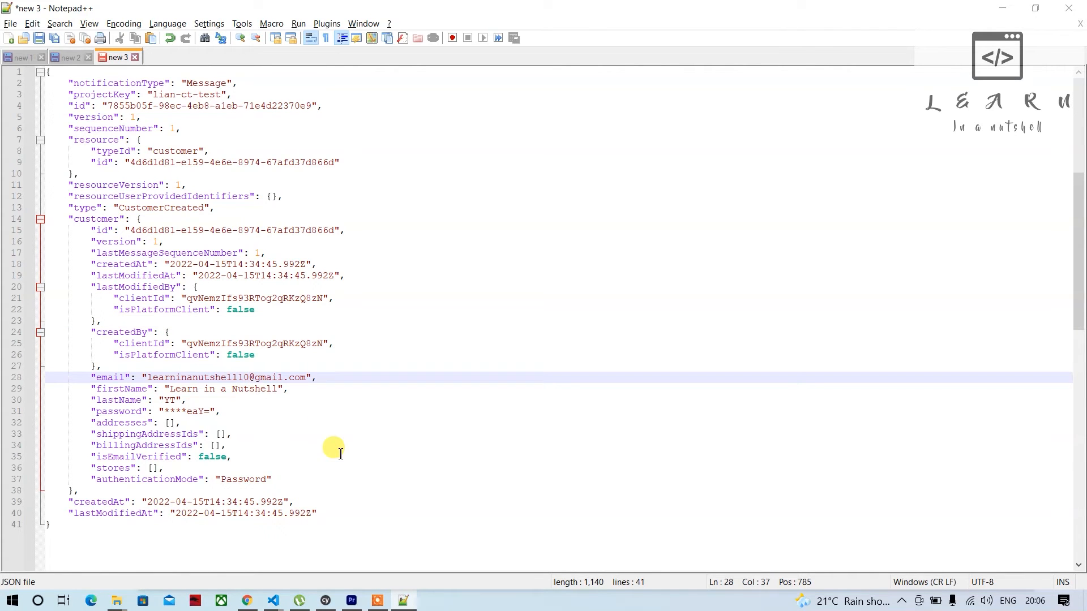
pyautogui.hotkey('ctrl', 'a')
# In the Azure portal's Service Bus Explorer, send the copied JSON to sb_customeremailq with content type Application/Json
pyautogui.hotkey('alt', 'Tab')
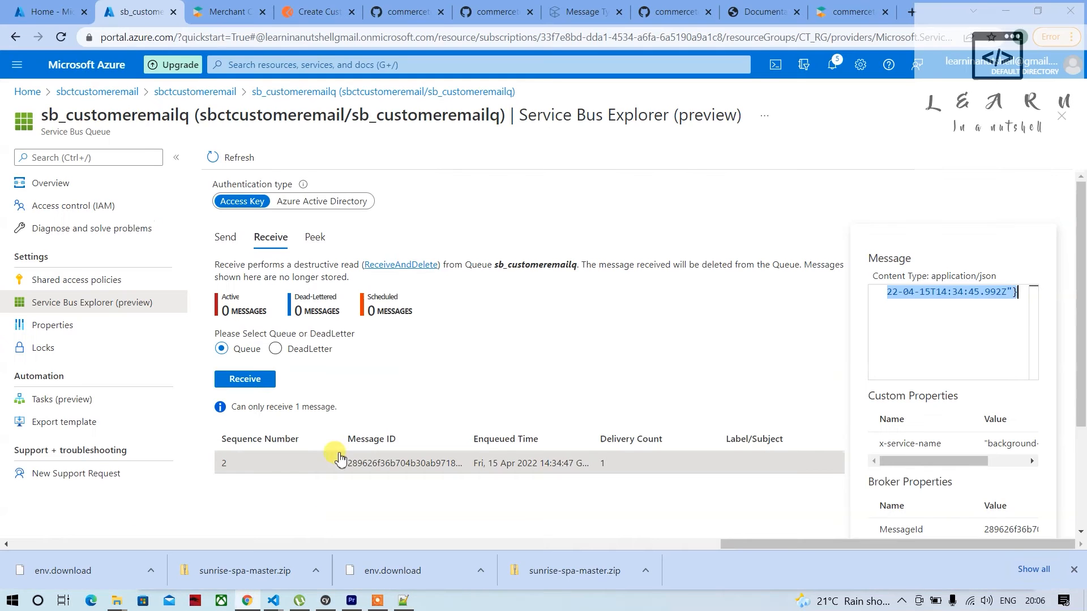
pyautogui.click(227, 237)
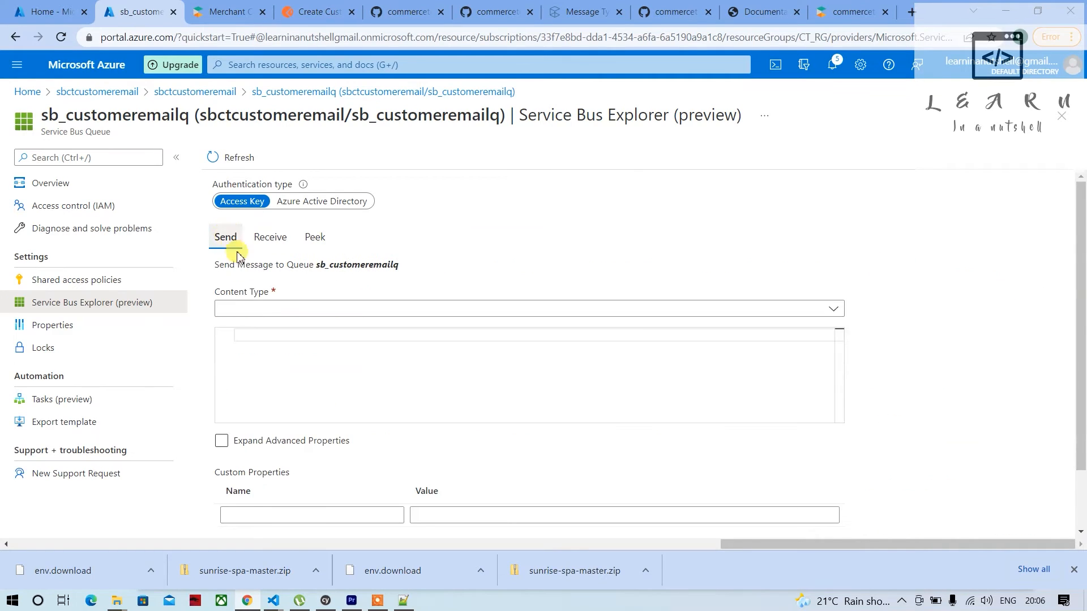
pyautogui.click(261, 309)
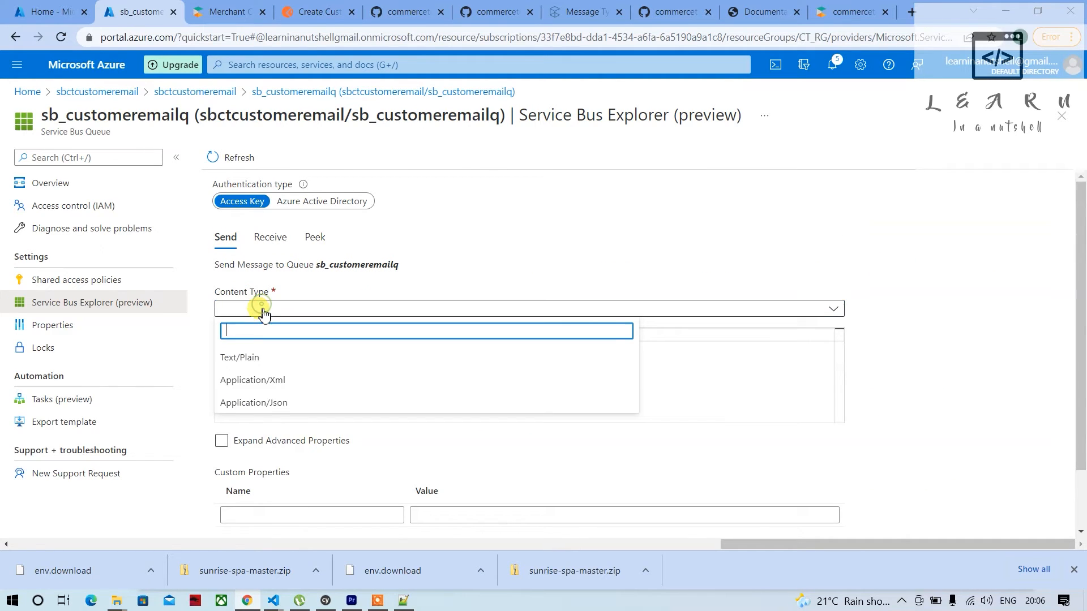
pyautogui.click(272, 406)
pyautogui.click(308, 333)
pyautogui.hotkey('ctrl', 'v')
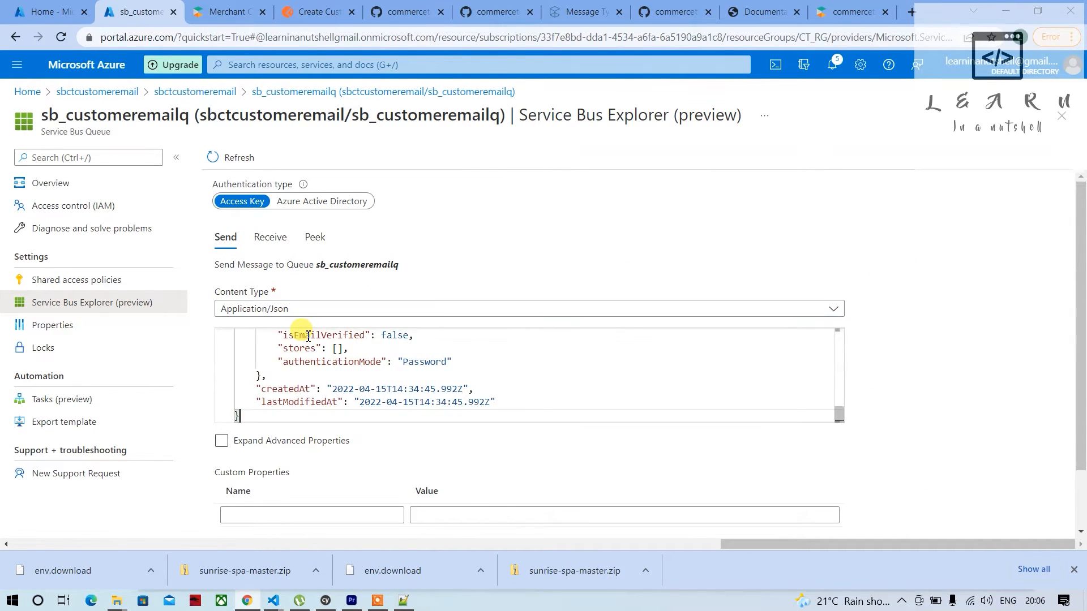
pyautogui.scroll(-1, 339, 444)
pyautogui.click(253, 490)
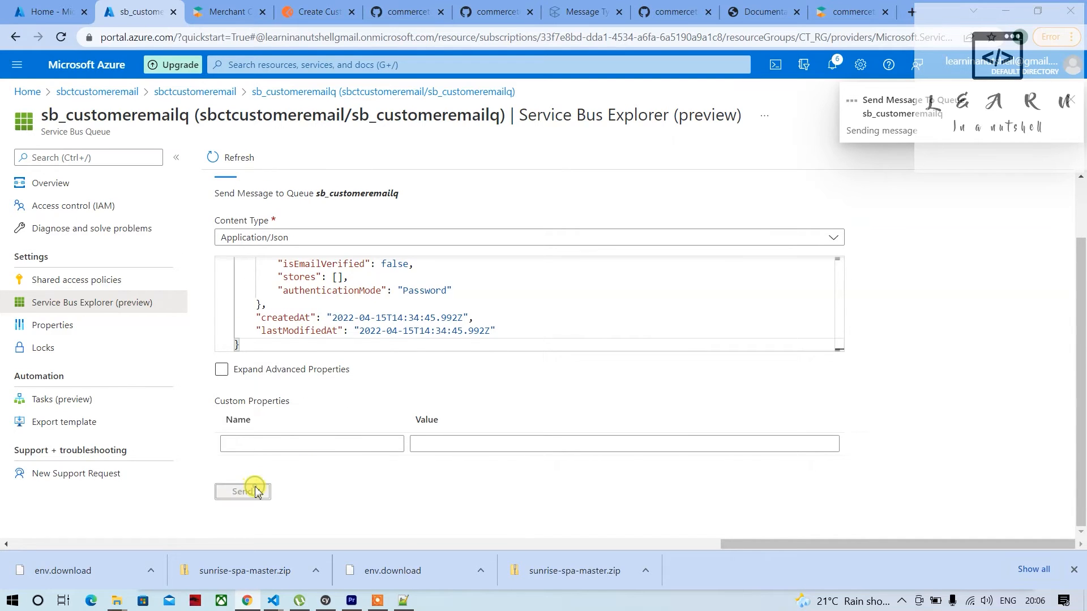
# Receive the newly sent message from the queue with a destructive read and open it
pyautogui.scroll(1, 287, 311)
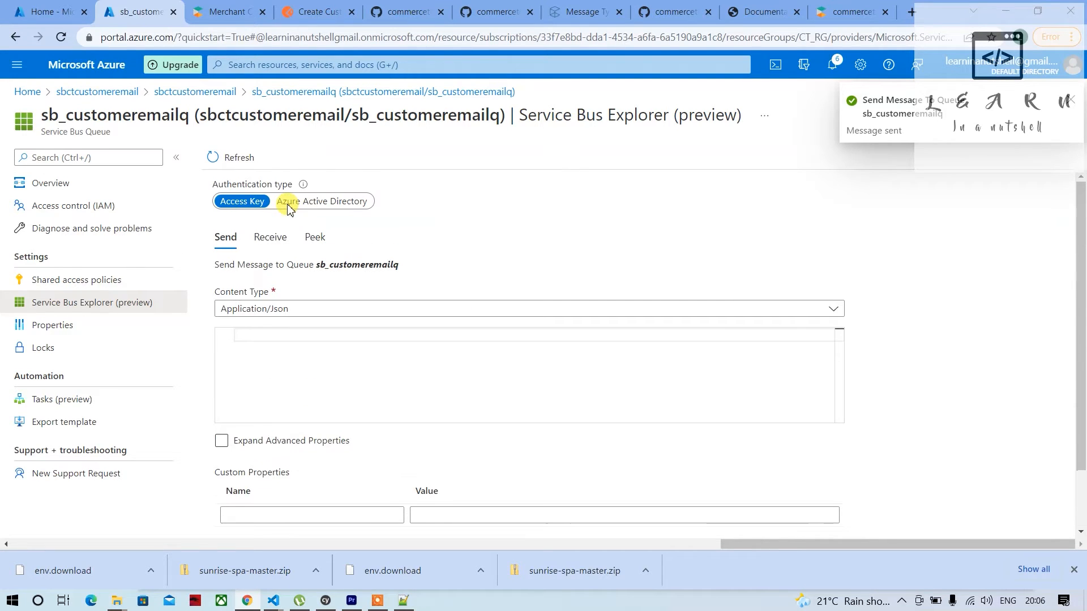
pyautogui.click(267, 236)
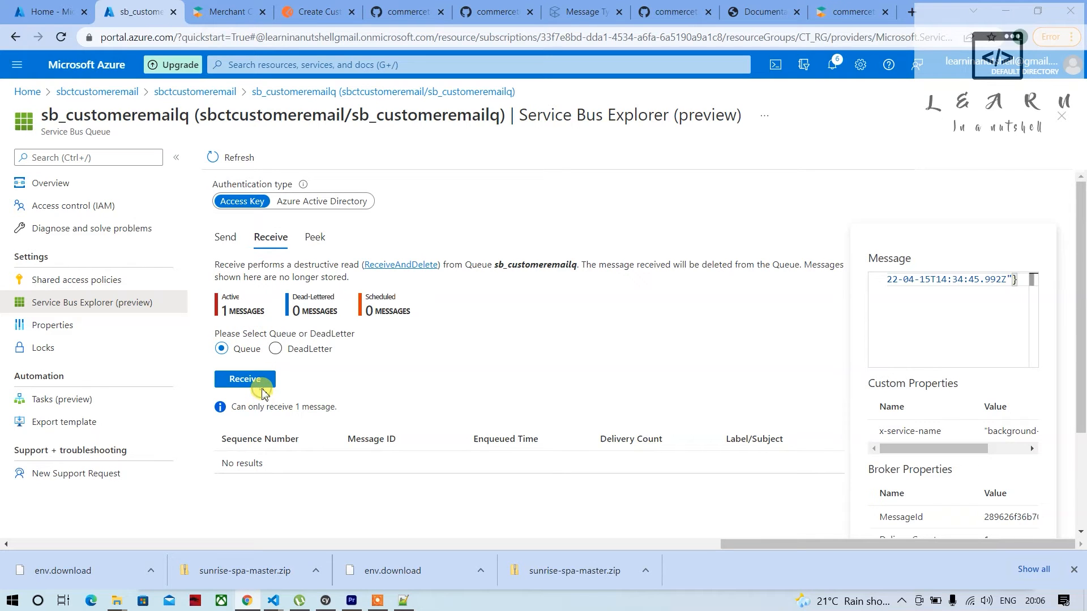
pyautogui.click(260, 390)
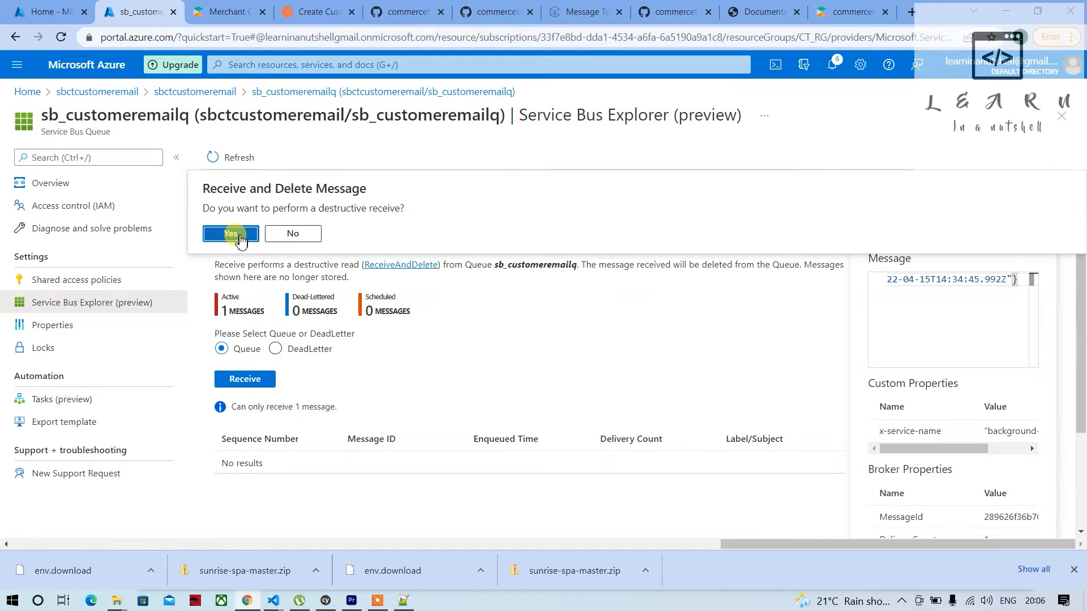
pyautogui.click(241, 237)
pyautogui.click(294, 470)
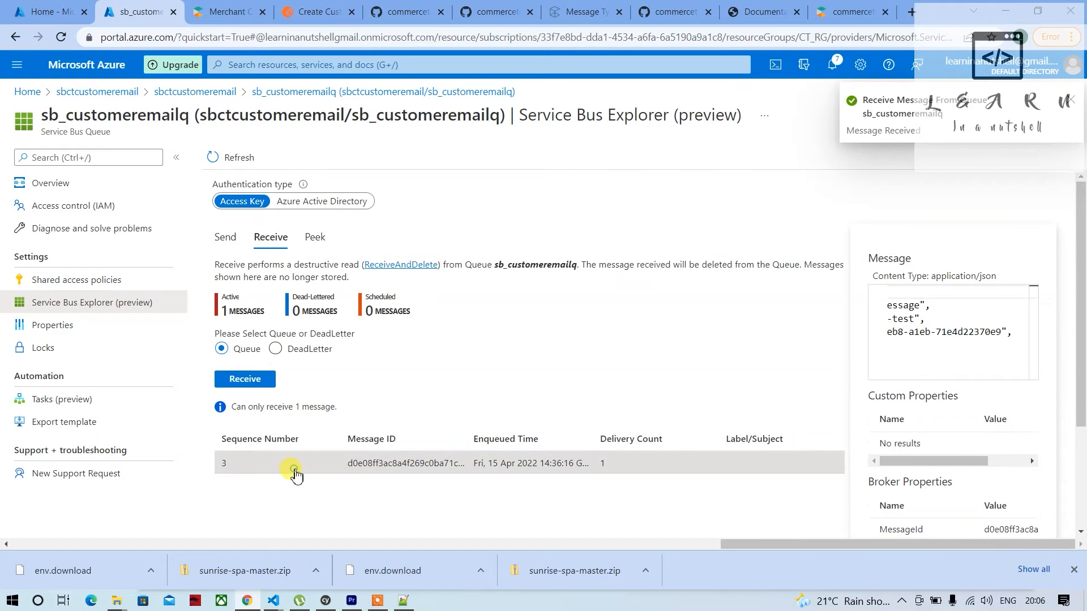
# Examine the received message's content and check the number before the @ in the customer's email
pyautogui.hscroll(-2, 944, 349)
pyautogui.hscroll(-2, 943, 348)
pyautogui.scroll(-3, 943, 348)
pyautogui.scroll(-3, 943, 348)
pyautogui.hscroll(1, 944, 348)
pyautogui.scroll(-5, 943, 348)
pyautogui.hscroll(2, 943, 346)
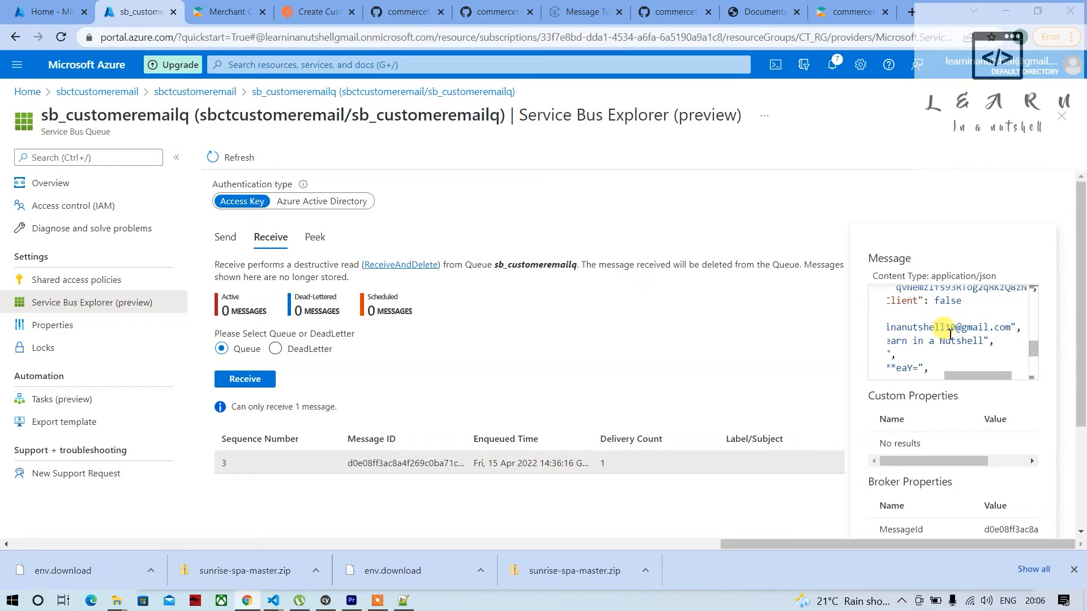
pyautogui.hscroll(-1, 951, 334)
pyautogui.moveTo(962, 330); pyautogui.dragTo(975, 330)
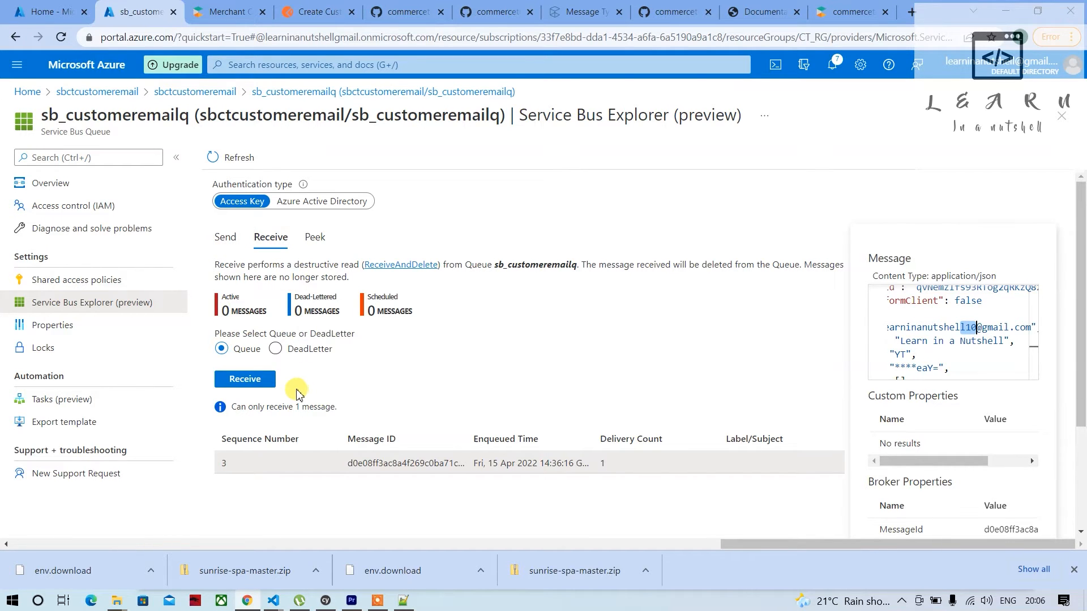
# Search for Logic apps from the Azure home page, open that service and dismiss the authentication notification
pyautogui.hscroll(-4, 297, 395)
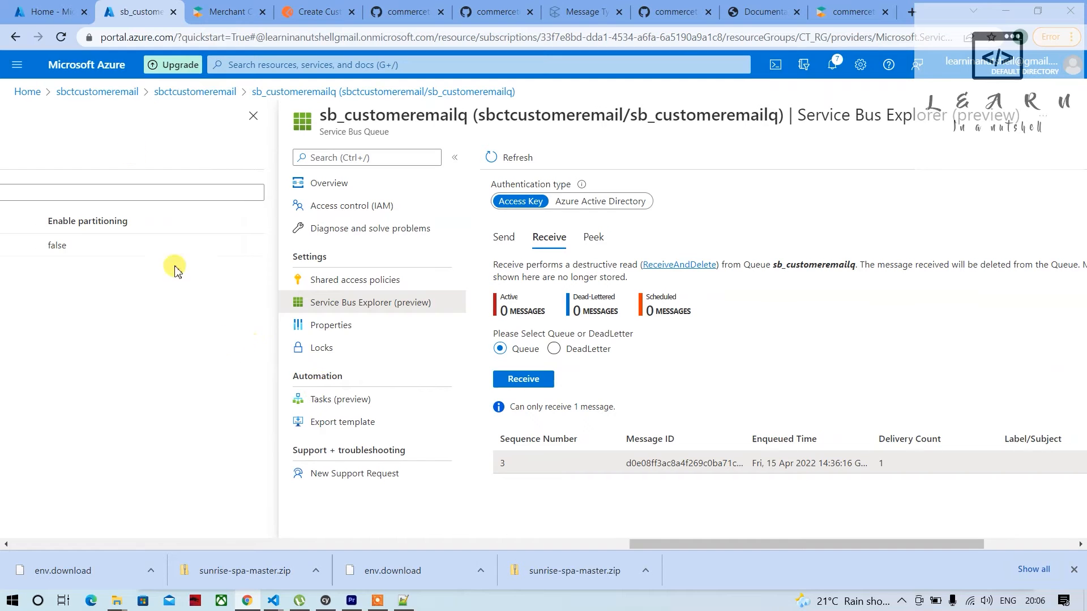
pyautogui.hscroll(3, 399, 364)
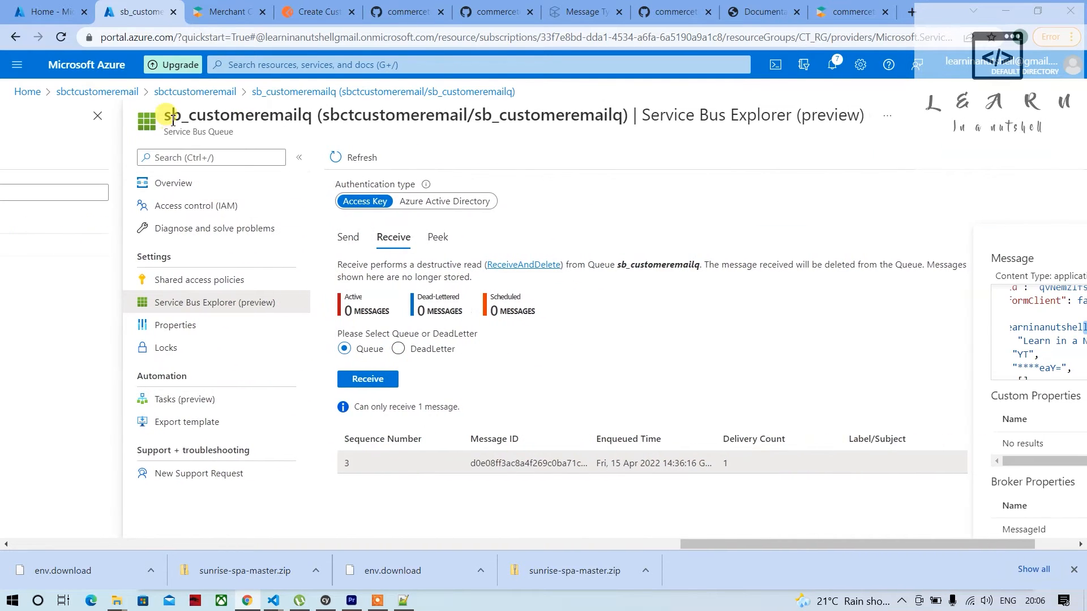
pyautogui.click(39, 12)
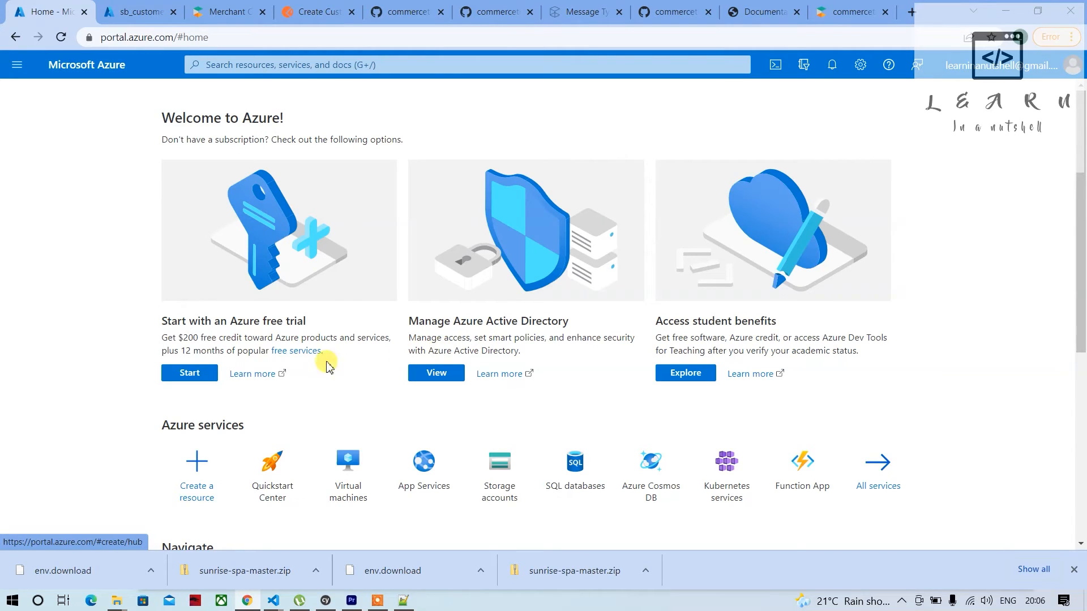
pyautogui.click(320, 65)
pyautogui.write('logi')
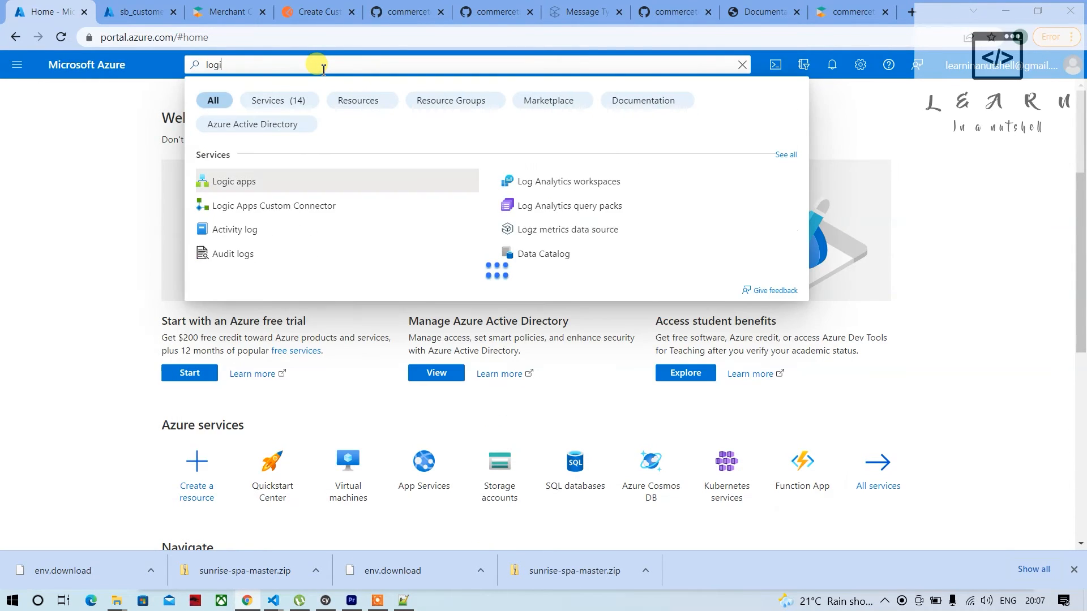
pyautogui.click(242, 189)
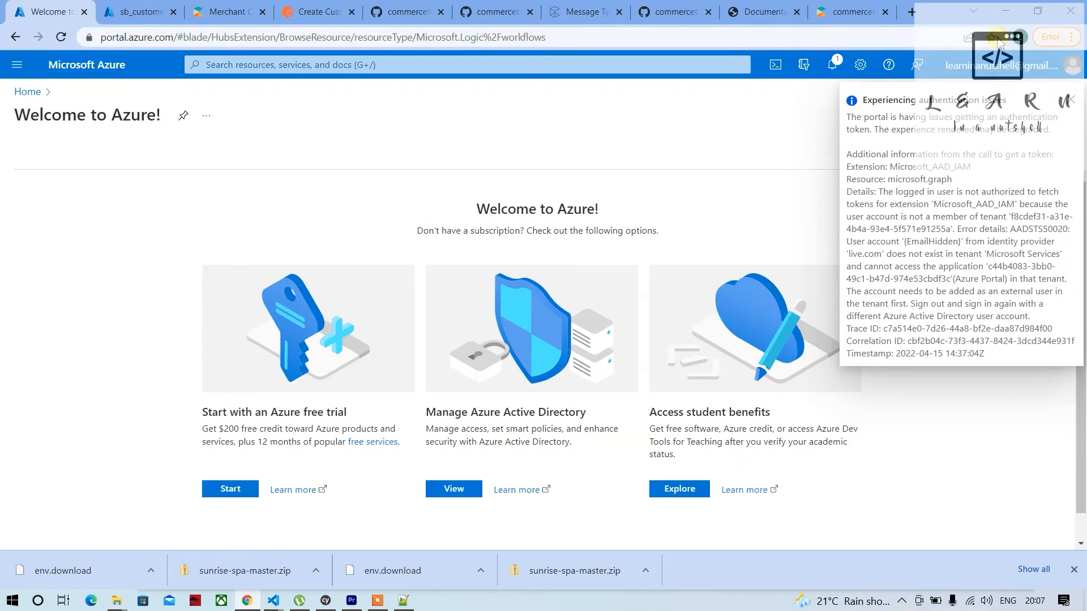
pyautogui.click(1070, 104)
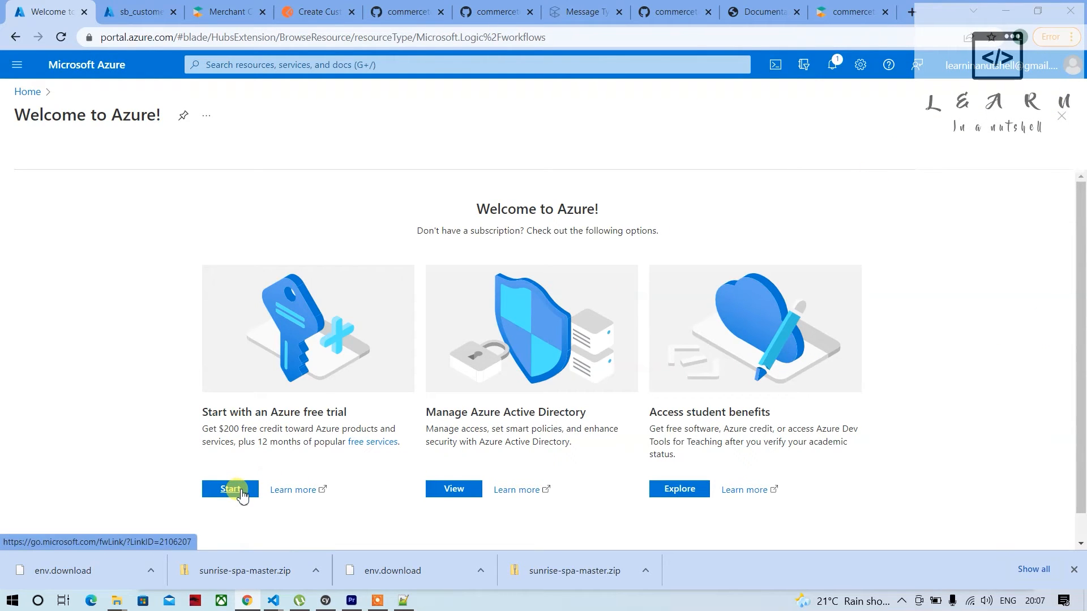
# Return to the sb_customeremailq queue and close the separate Welcome to Azure tab
pyautogui.click(129, 14)
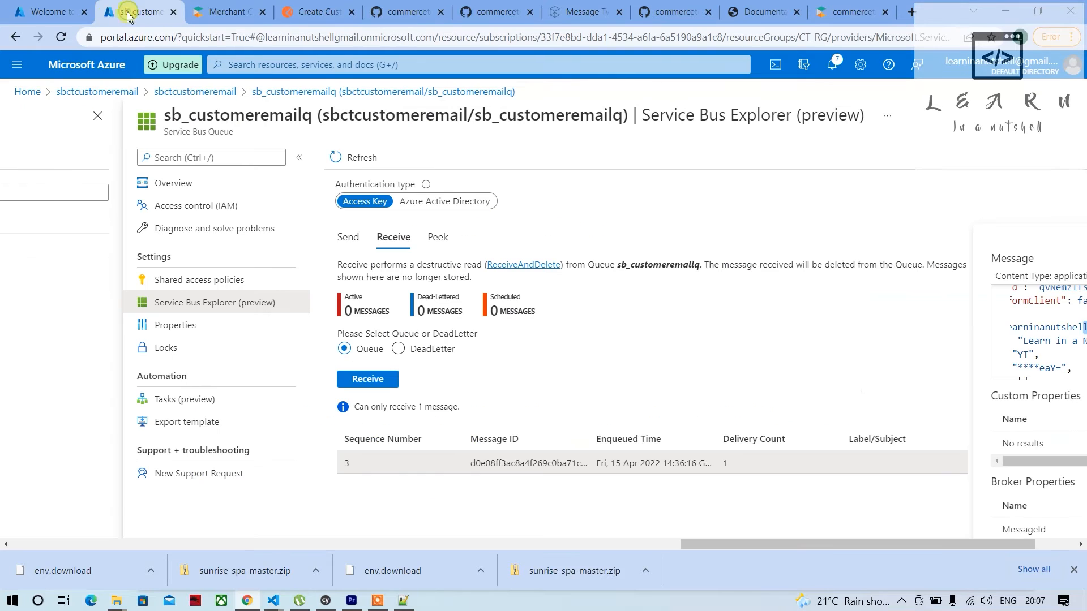
pyautogui.click(84, 12)
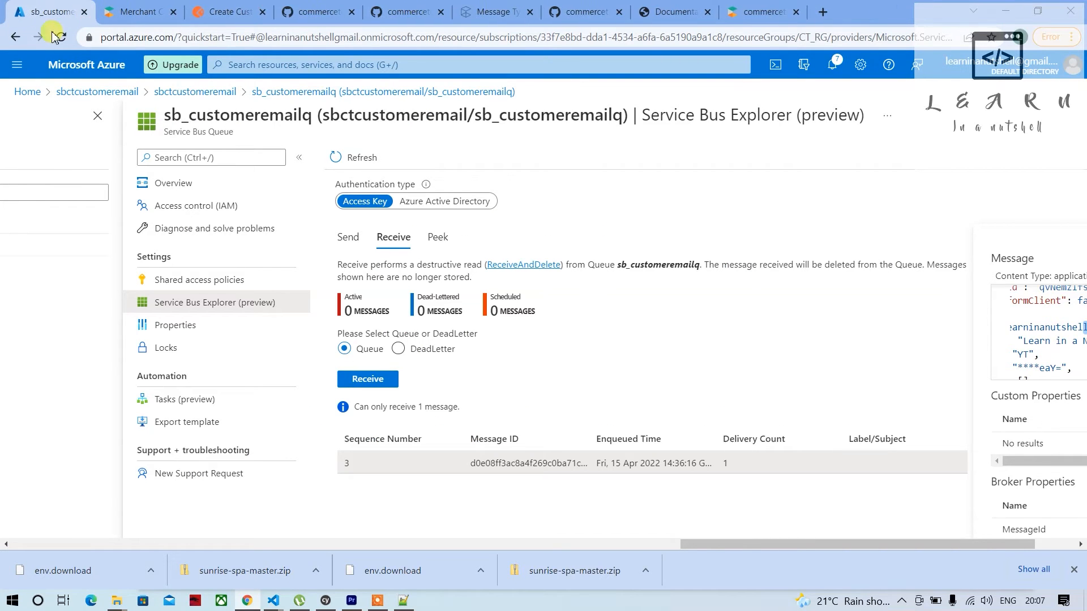
# Search the portal for Logic apps and open that service in a separate browser tab
pyautogui.click(269, 66)
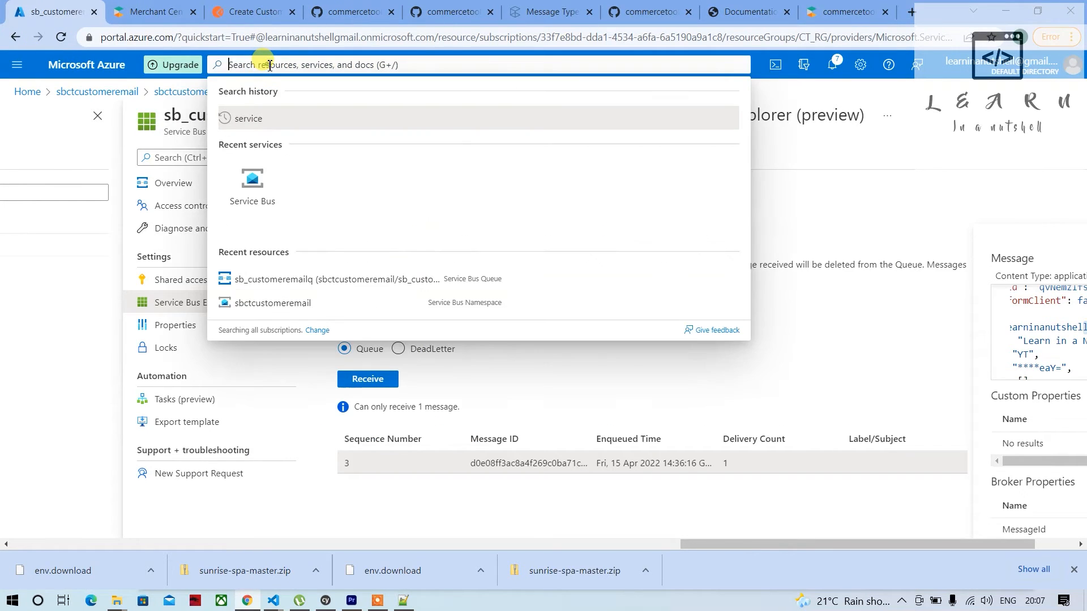
pyautogui.write('logi')
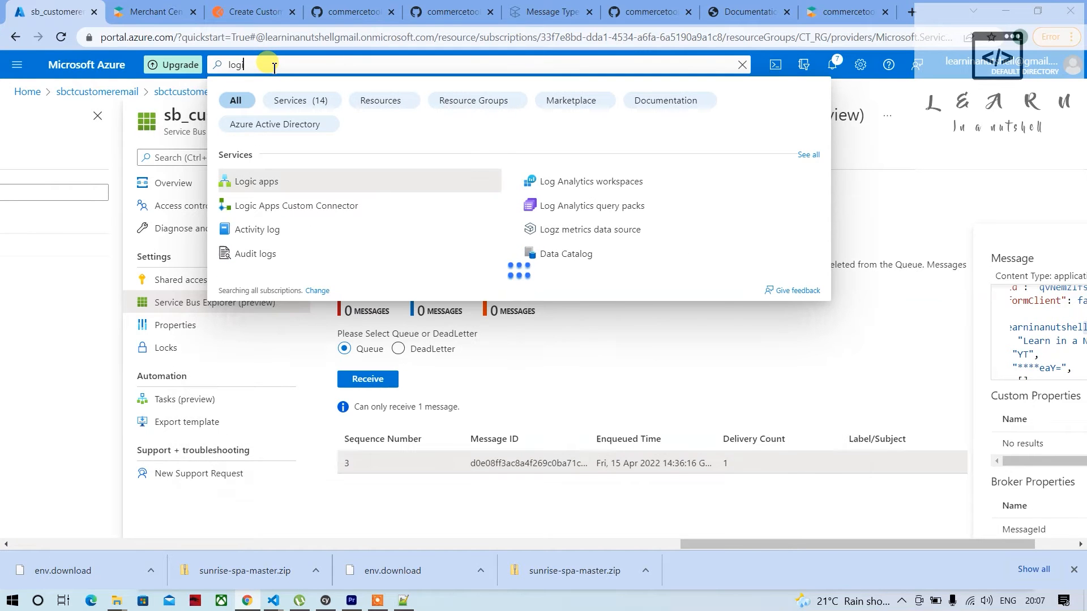
pyautogui.middleClick(267, 188)
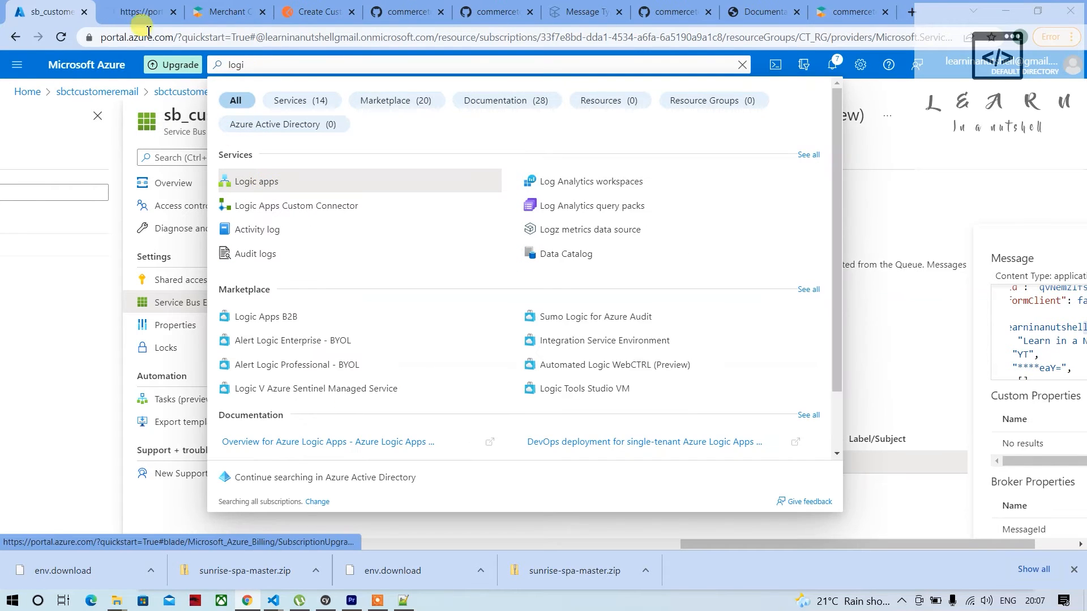
pyautogui.click(129, 12)
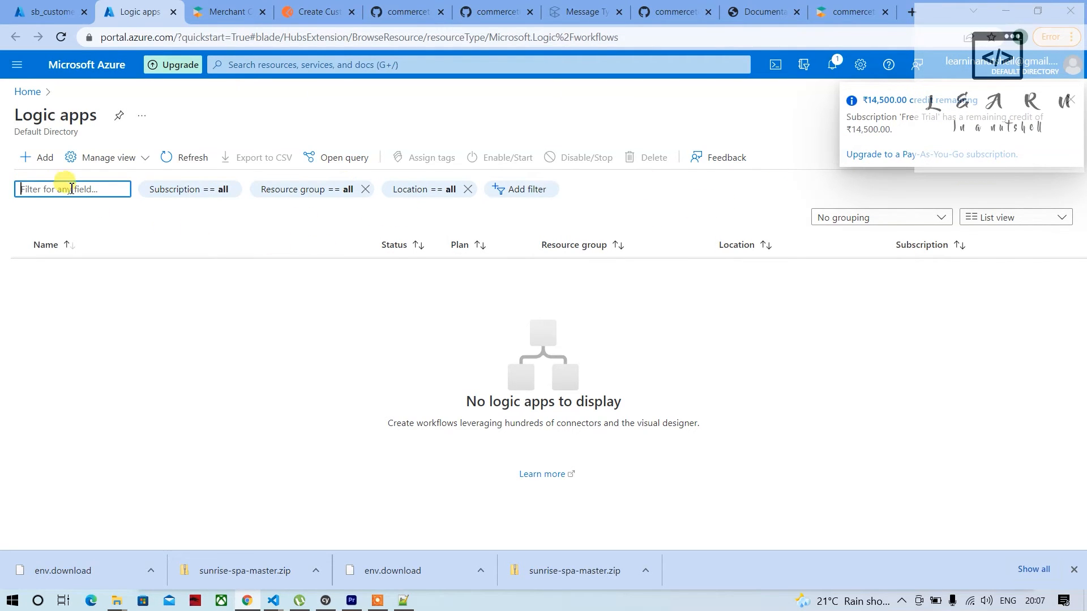
# Start creating a new logic app and assign it to the existing resource group CT_RG
pyautogui.click(50, 166)
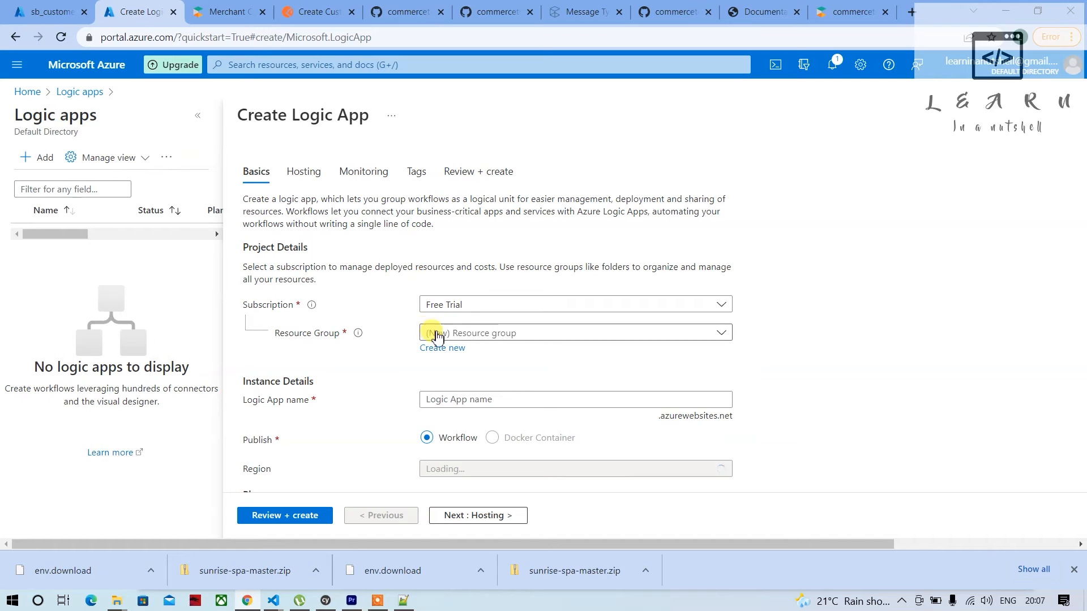
pyautogui.click(440, 335)
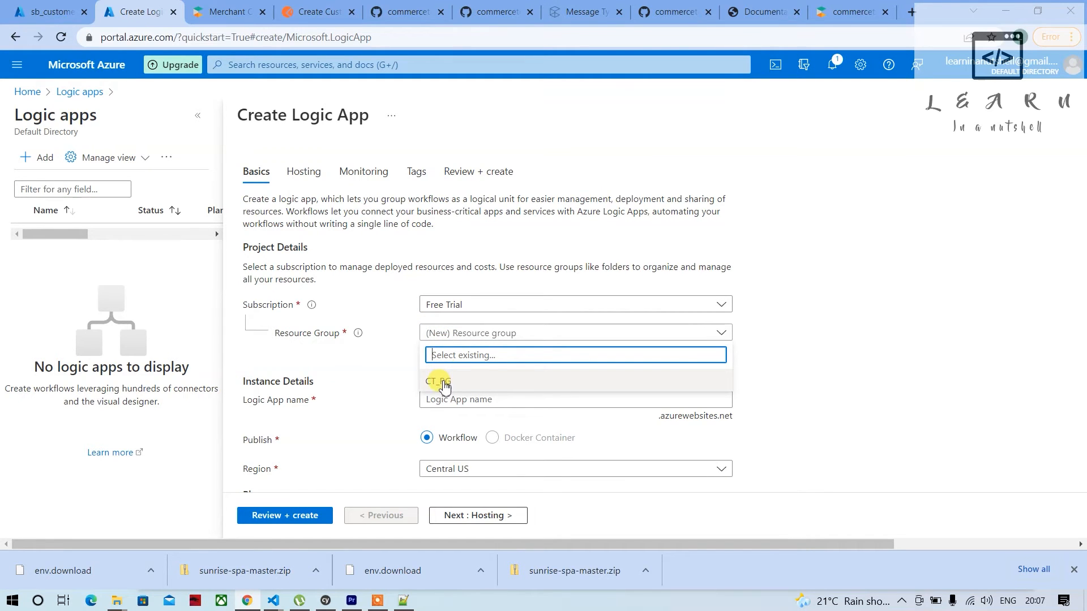
pyautogui.click(444, 382)
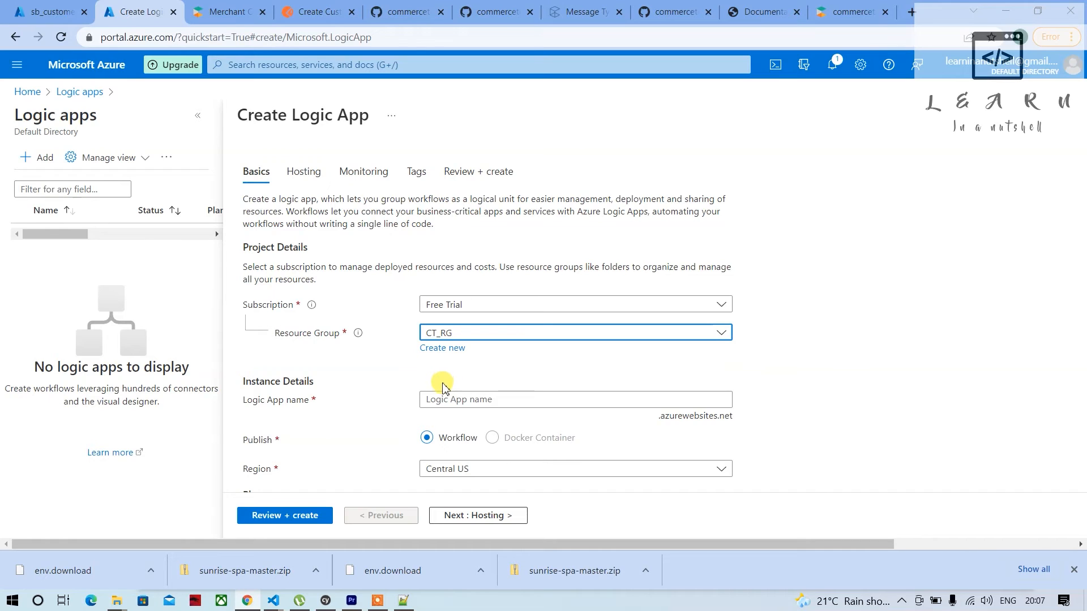
# Enter LA_CustomerEmailConfirmation as the logic app's name
pyautogui.click(449, 403)
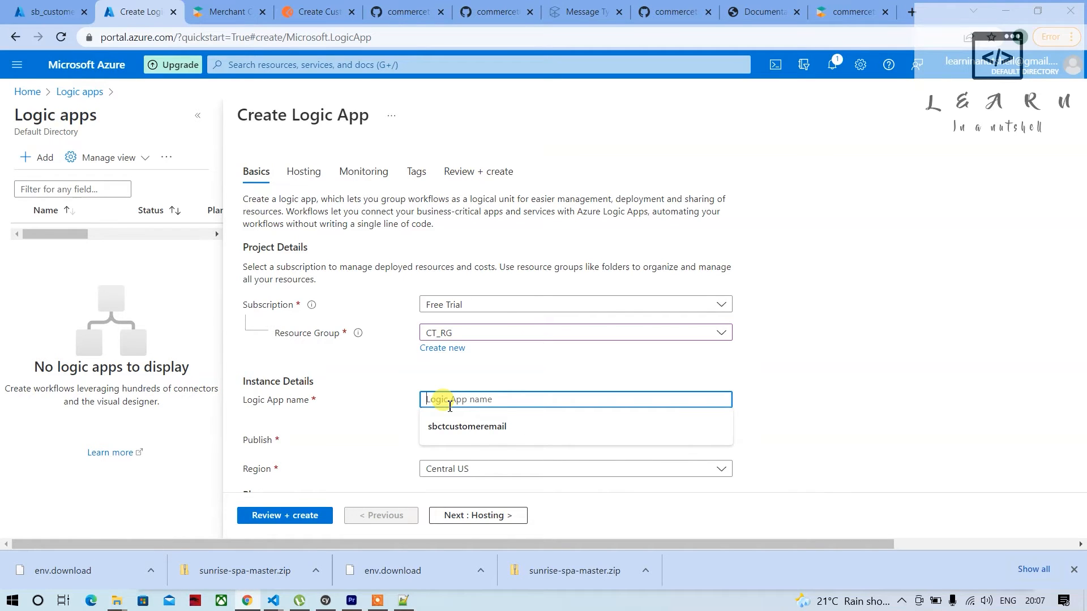
pyautogui.write('LA')
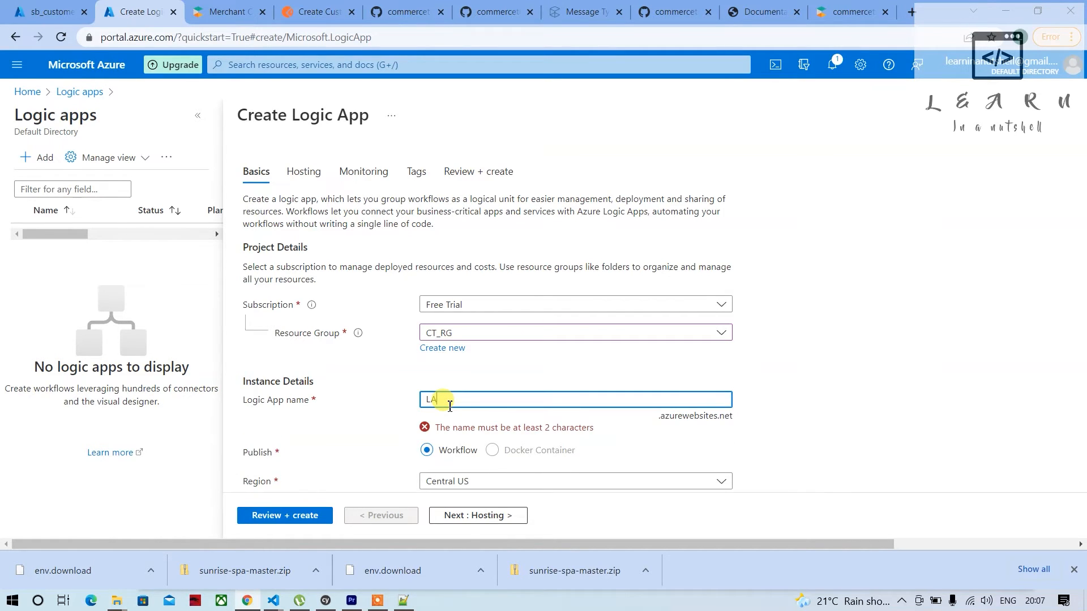
pyautogui.write('_CUS')
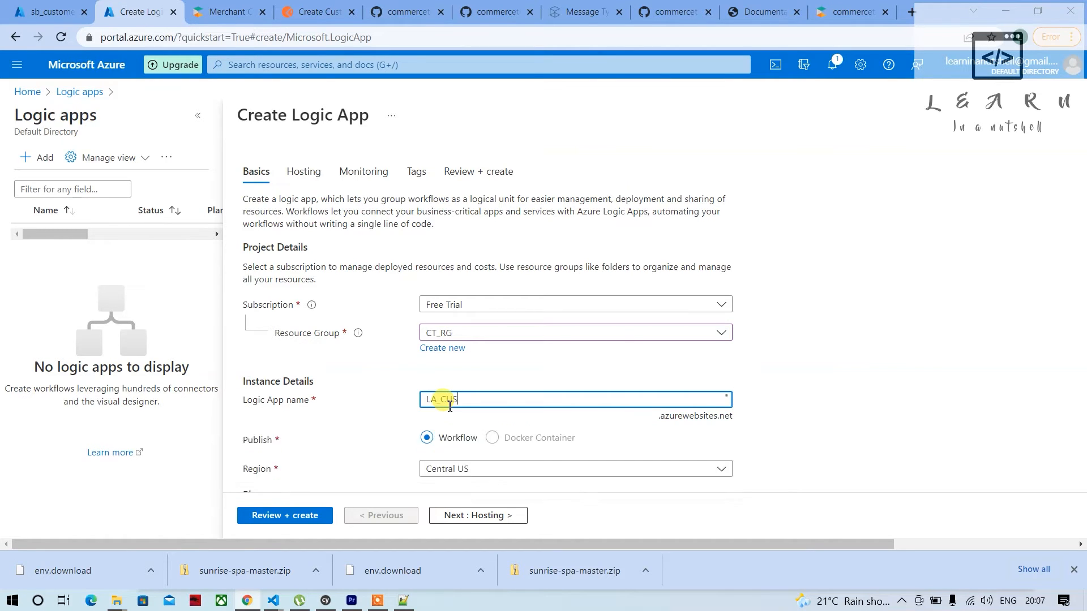
pyautogui.press('BackSpace')
pyautogui.press('BackSpace')
pyautogui.write('ustomerEmail_Conf')
pyautogui.press('Left')
pyautogui.press('BackSpace')
pyautogui.write('irmati')
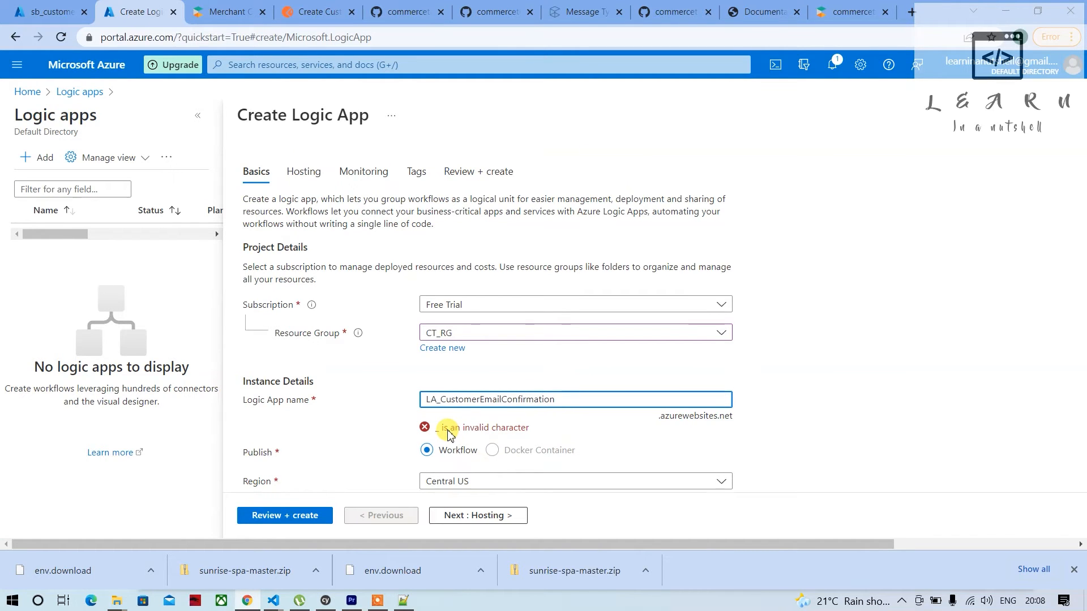
# Replace the underscore in the logic app's name with a hyphen so it reads LA-CustomerEmailConfirmation
pyautogui.scroll(-2, 447, 434)
pyautogui.click(623, 340)
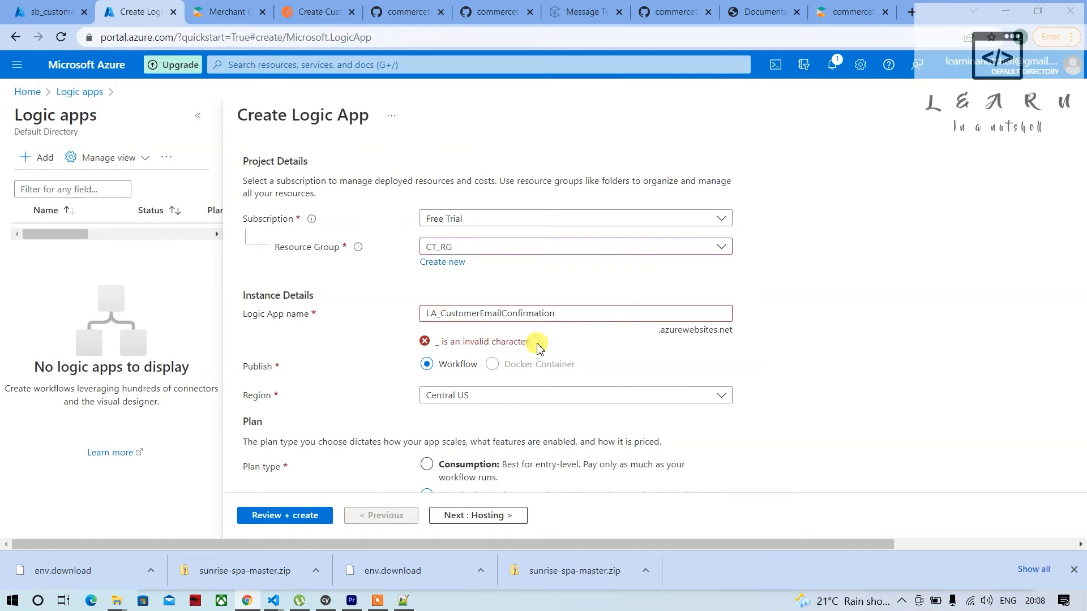
pyautogui.click(445, 317)
pyautogui.press('BackSpace')
pyautogui.write('-')
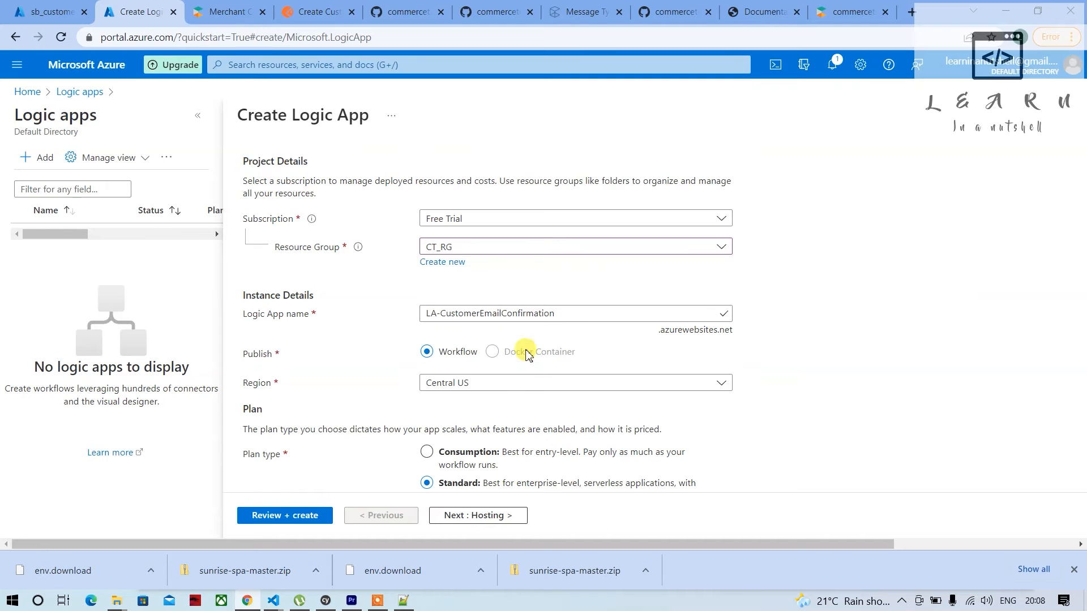
# Set the logic app's region to West India
pyautogui.scroll(-1, 416, 416)
pyautogui.click(461, 345)
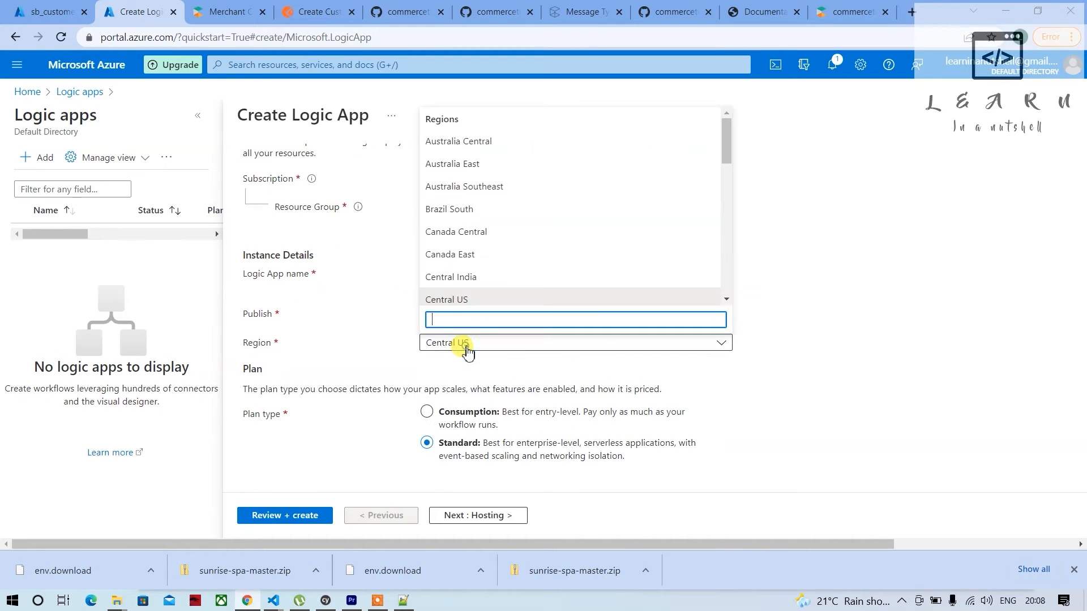
pyautogui.scroll(-10, 481, 286)
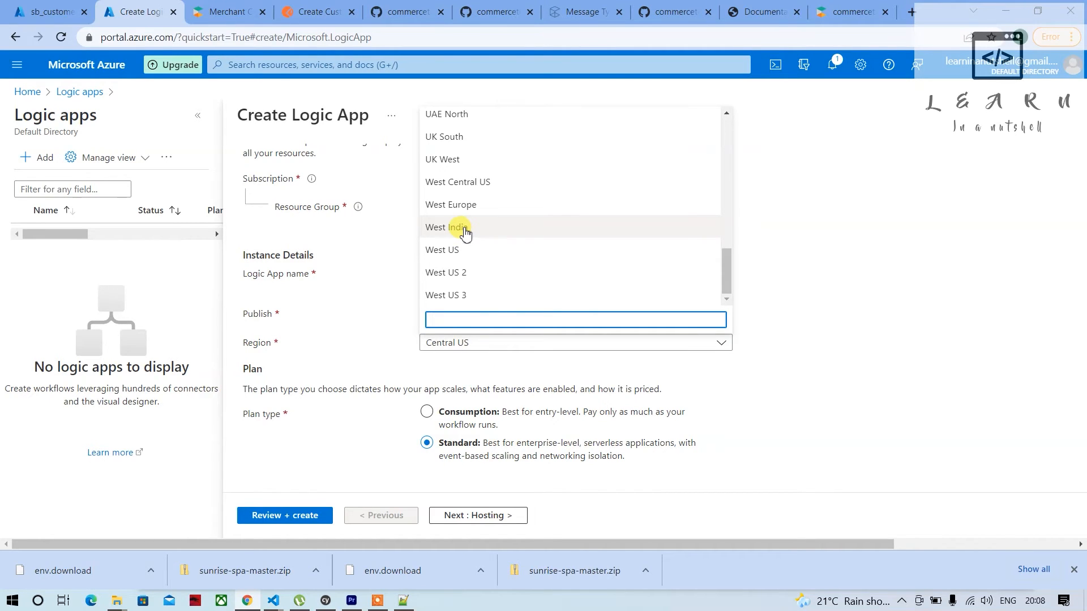
pyautogui.click(457, 231)
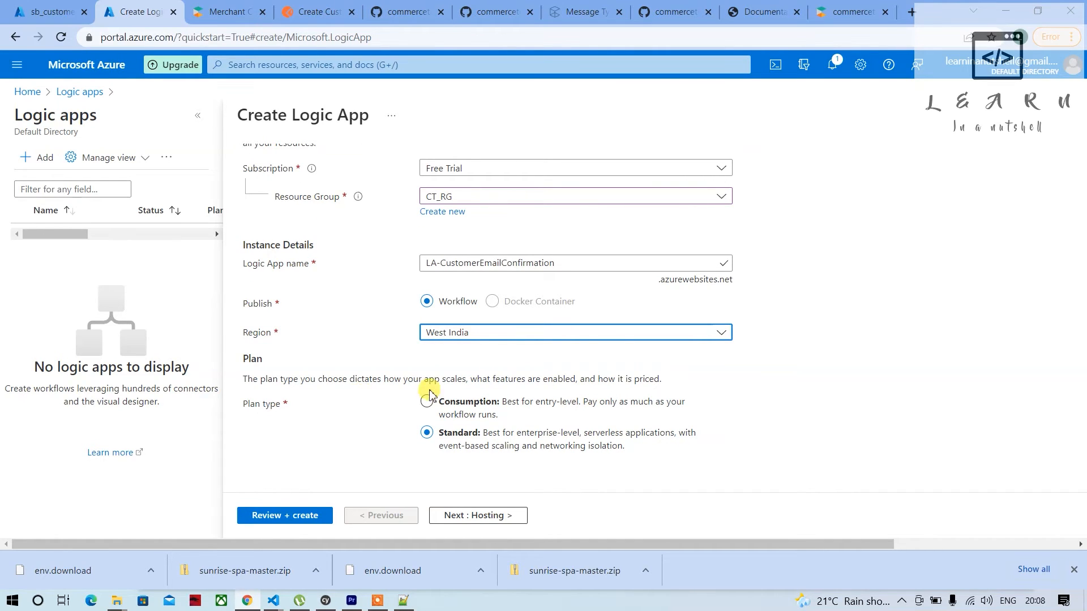
# Choose the Consumption plan type, then review the settings and create the logic app
pyautogui.click(436, 412)
pyautogui.scroll(-1, 386, 452)
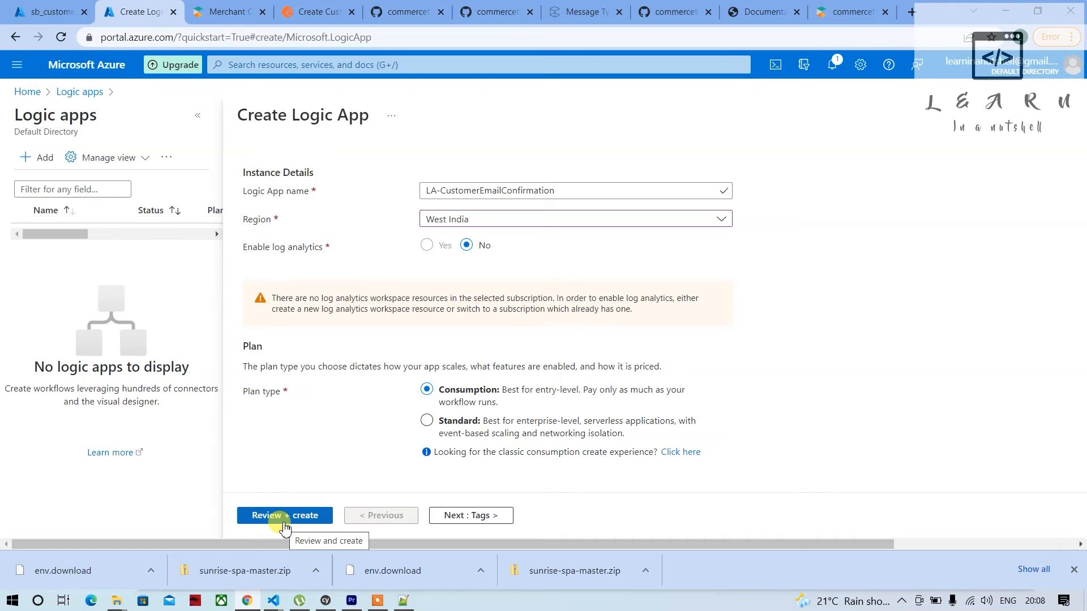
pyautogui.click(285, 517)
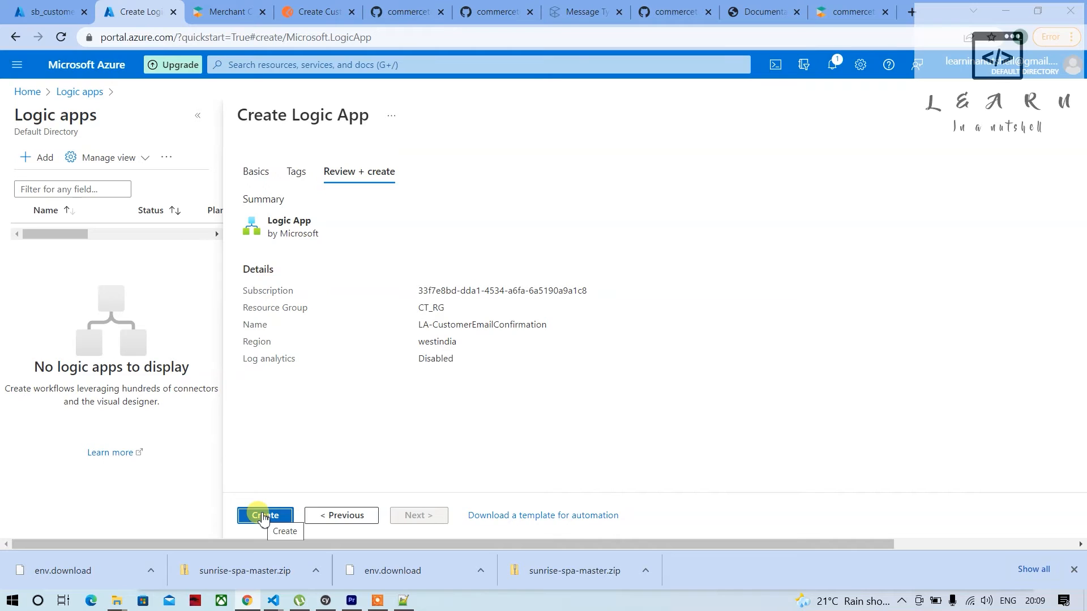
pyautogui.click(262, 516)
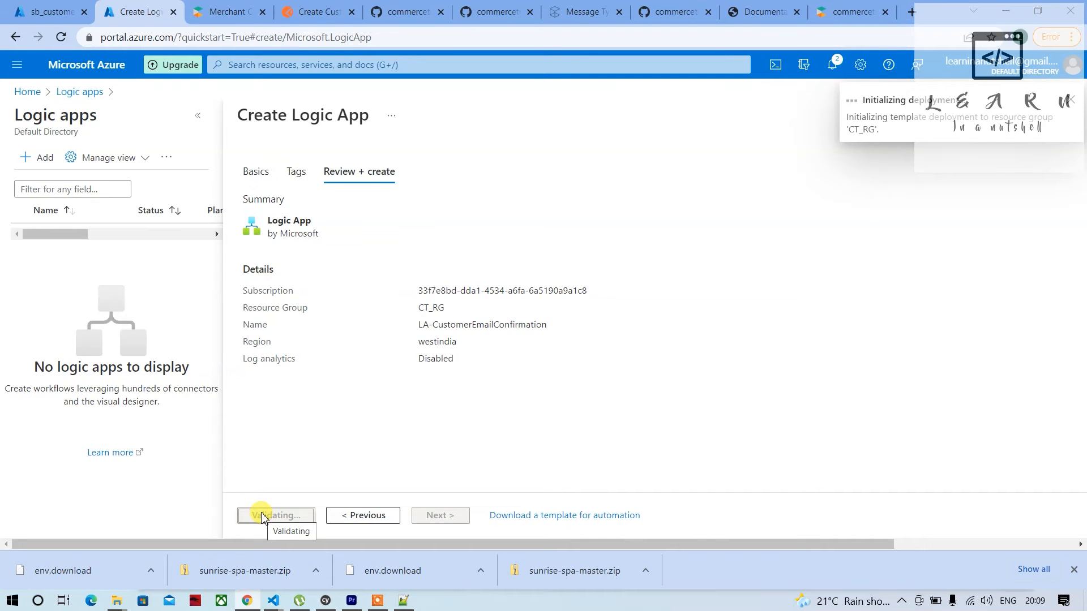
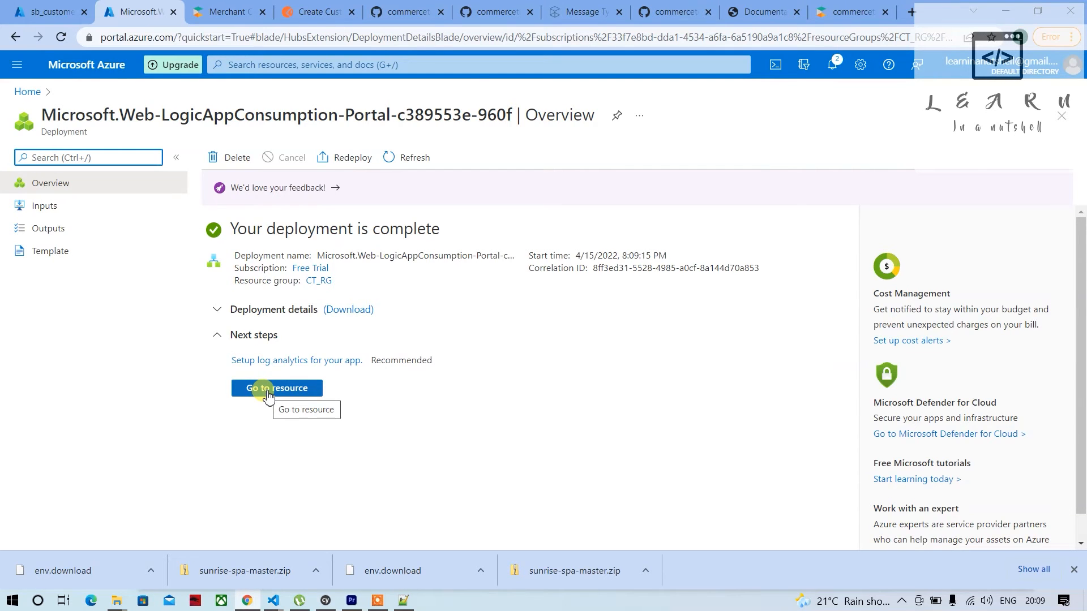
# Open the deployed logic app's designer and choose the common trigger for a message received in a Service Bus queue
pyautogui.click(268, 395)
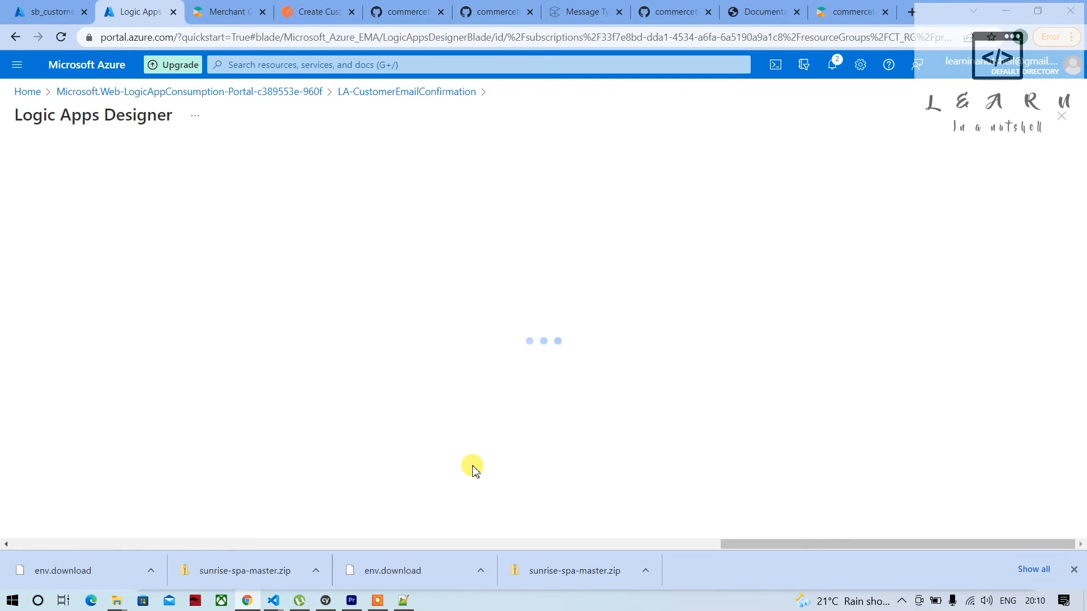
pyautogui.click(62, 40)
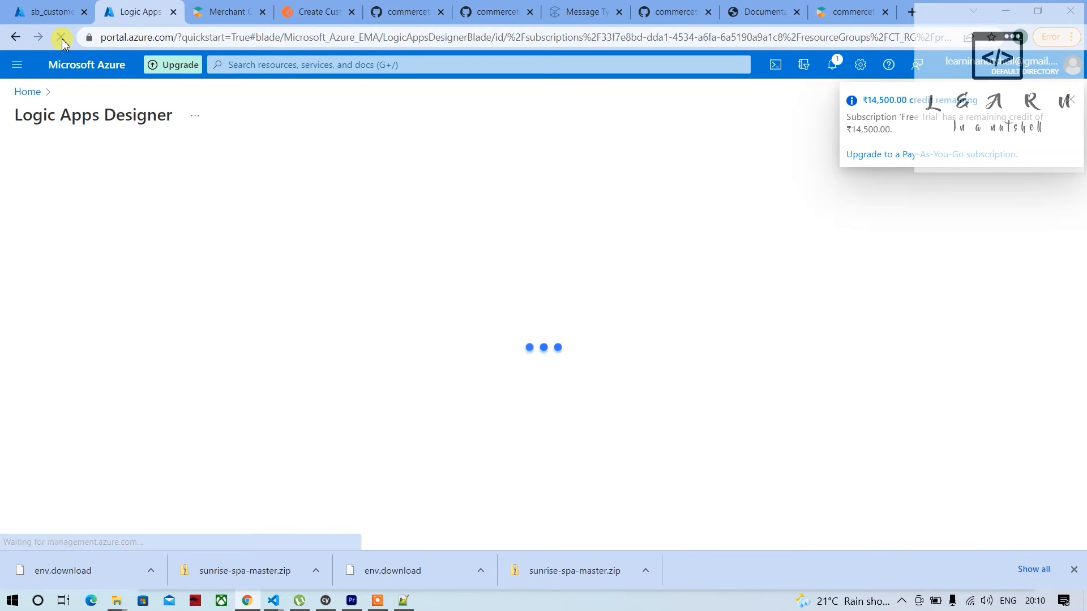
pyautogui.scroll(-2, 181, 402)
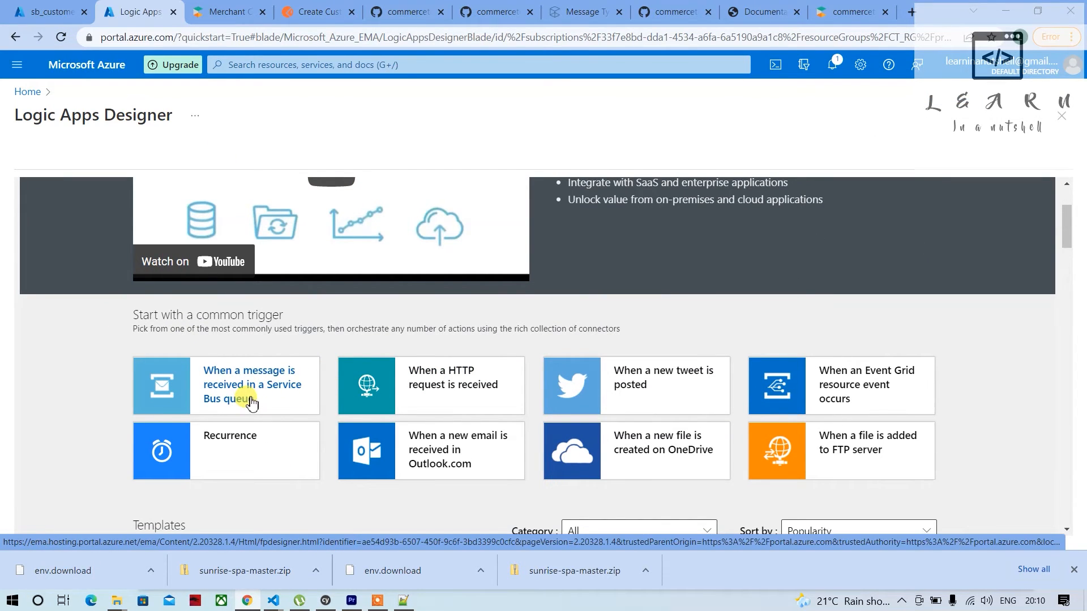
pyautogui.click(263, 397)
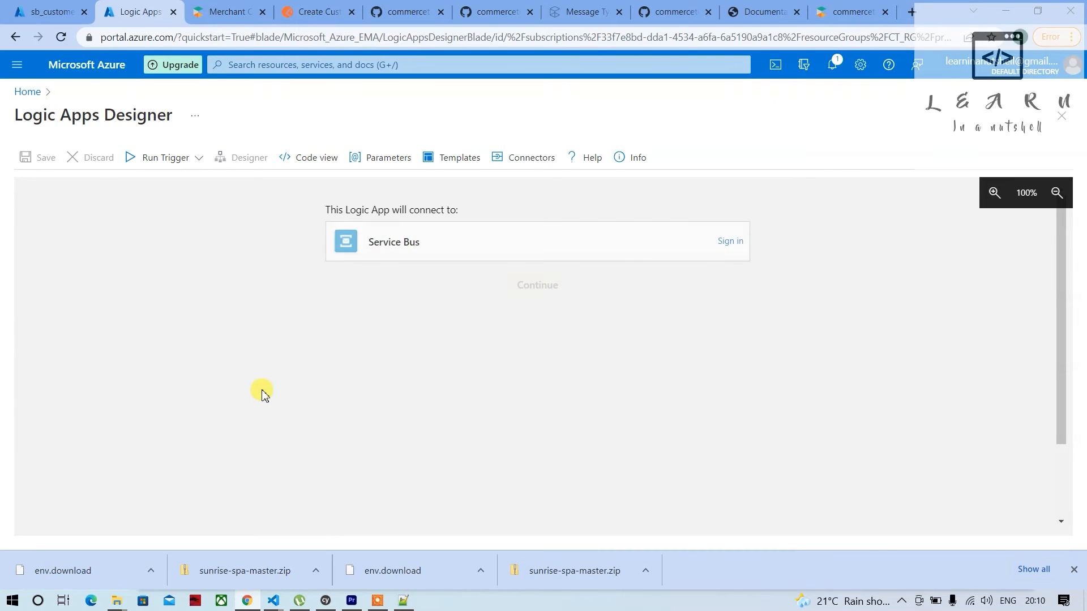
# Start the Service Bus connection sign-in and name the connection LA_WF_TRIGGER_CustomerEmailConfirmation
pyautogui.click(730, 241)
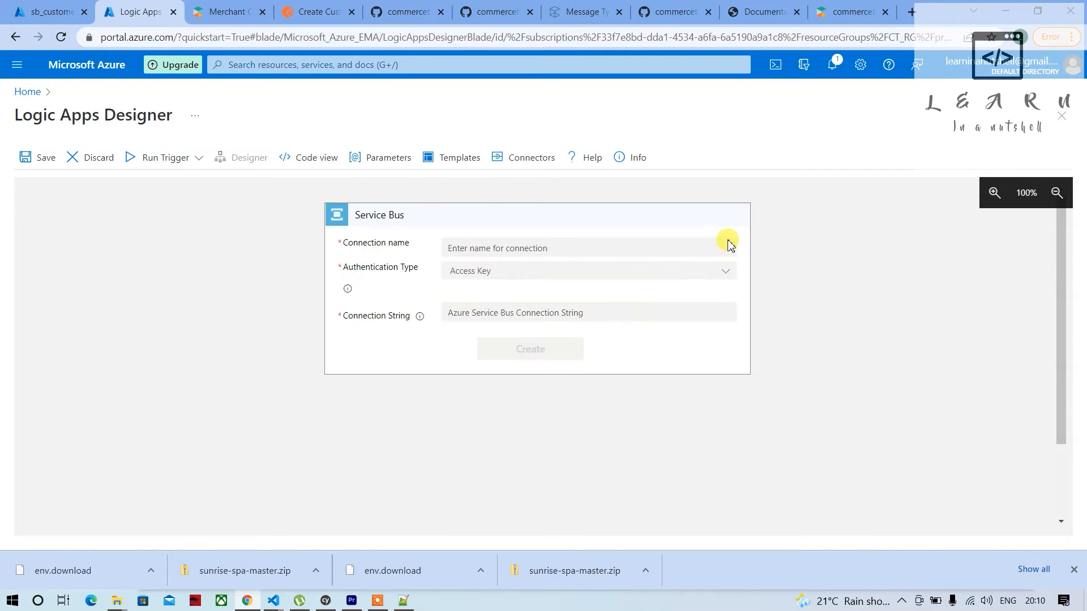
pyautogui.click(500, 247)
pyautogui.write('L')
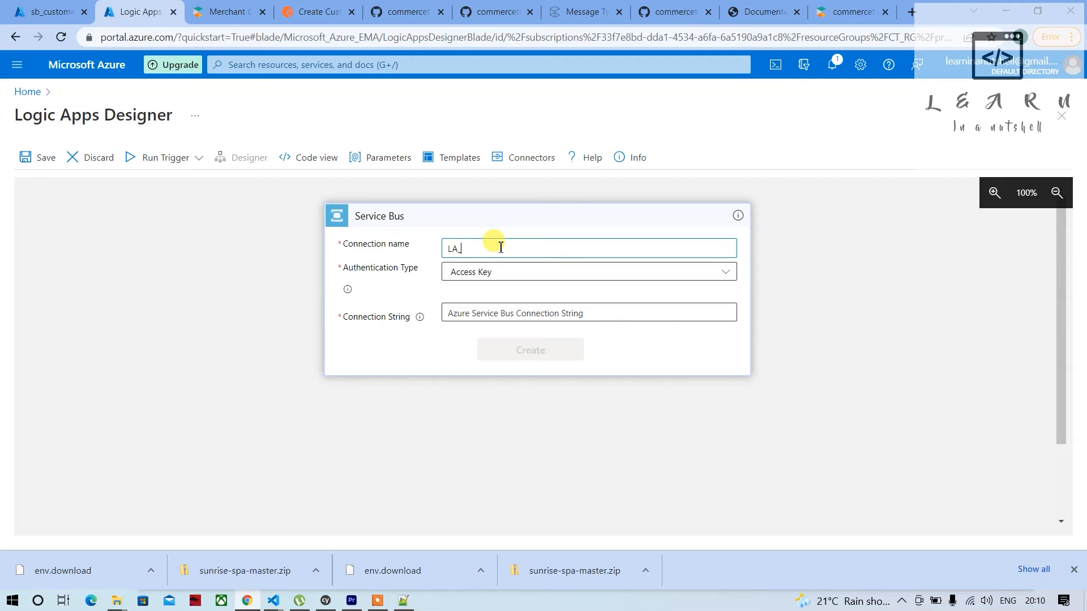
pyautogui.write('A_WF_TRIGGER_CustomerEmailConfirmation')
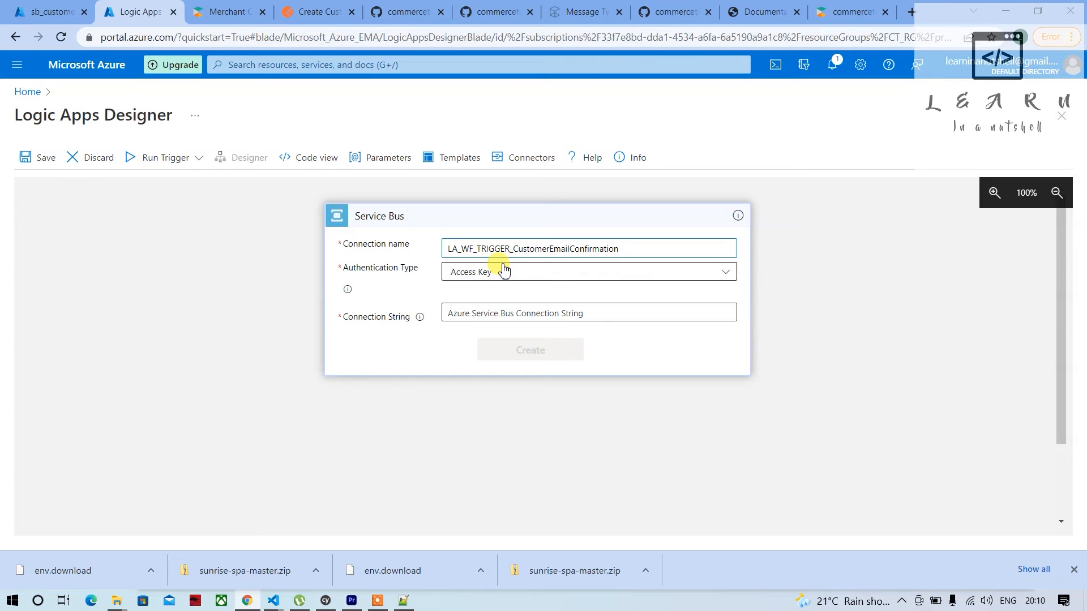
# Copy the Service Bus connection string without its EntityPath part from Notepad++, paste it into the connection string field, and create the connection
pyautogui.click(479, 315)
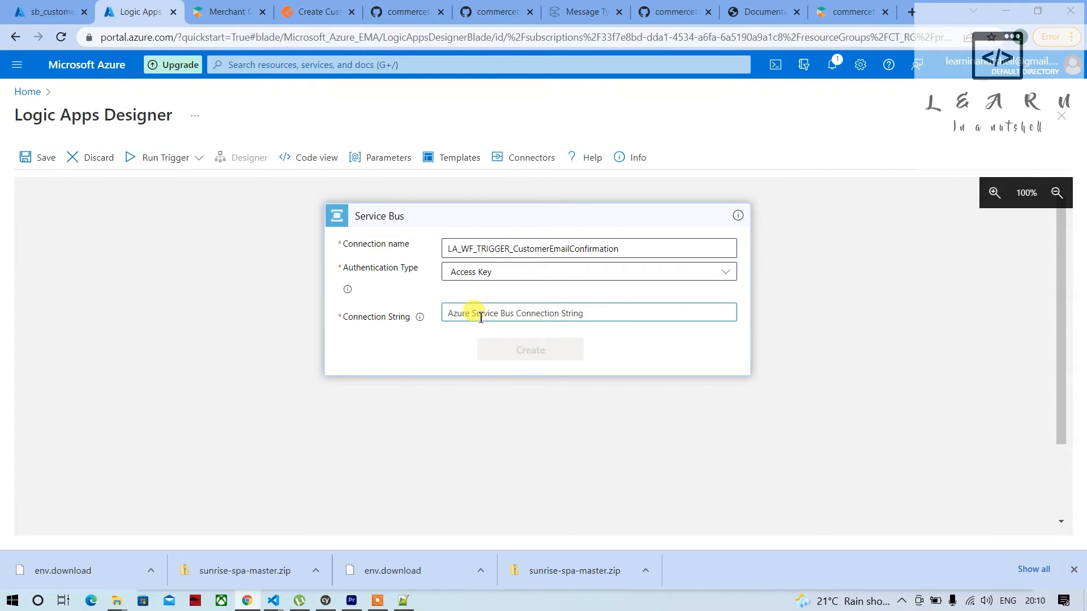
pyautogui.hotkey('alt', 'Tab')
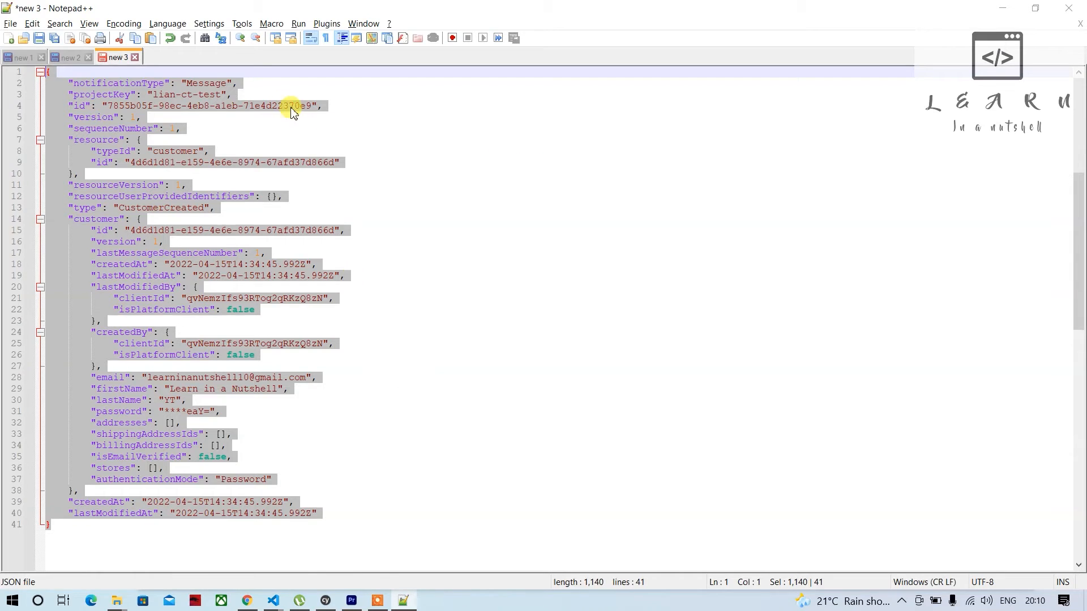
pyautogui.click(69, 57)
pyautogui.click(170, 136)
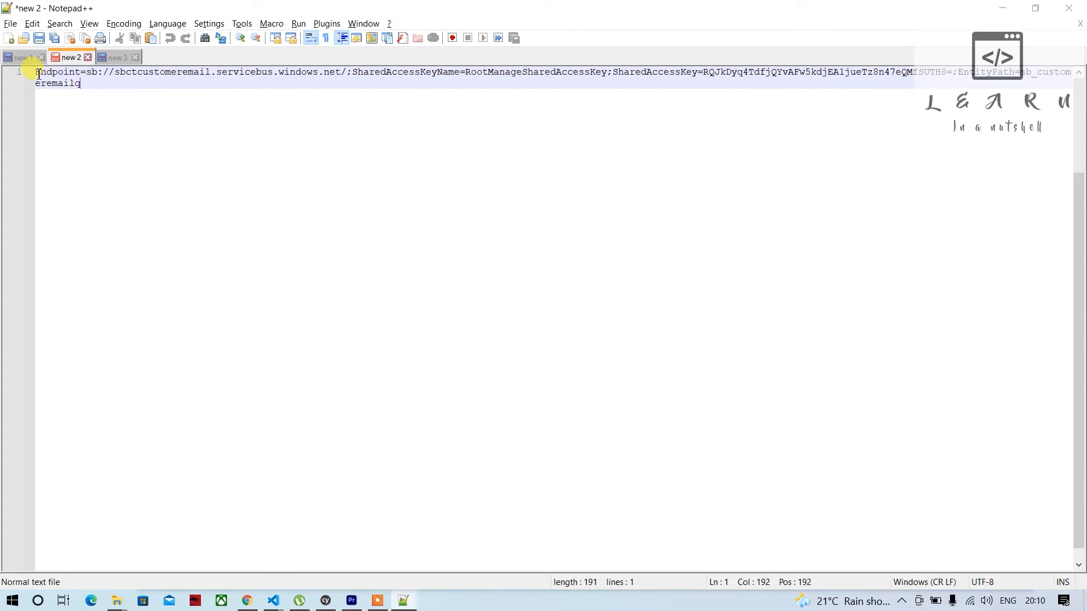
pyautogui.moveTo(35, 72); pyautogui.dragTo(965, 49)
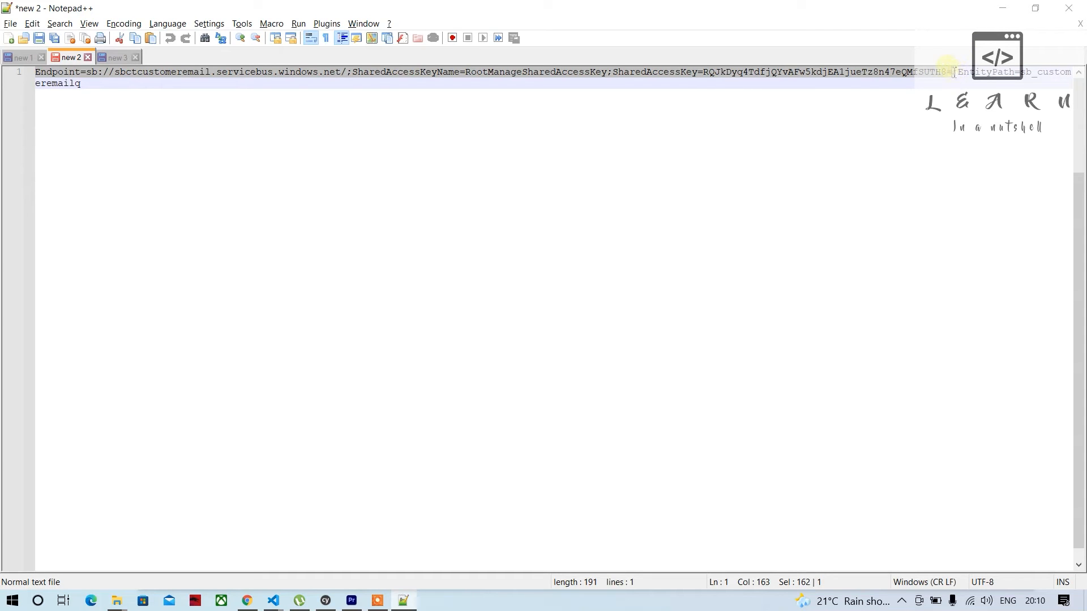
pyautogui.hotkey('alt', 'Tab')
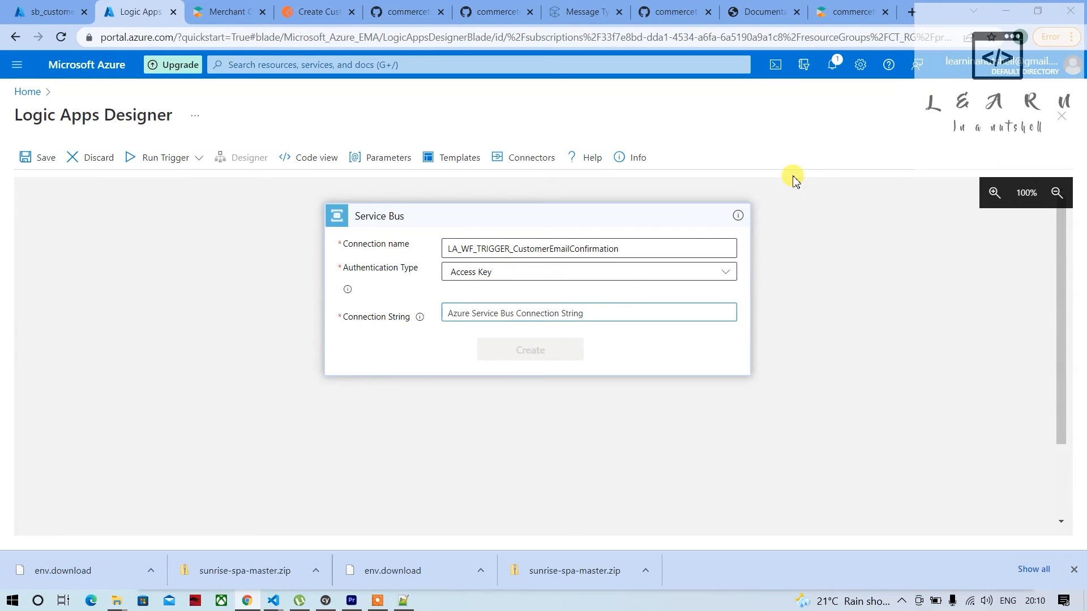
pyautogui.hotkey('ctrl', 'v')
pyautogui.click(546, 356)
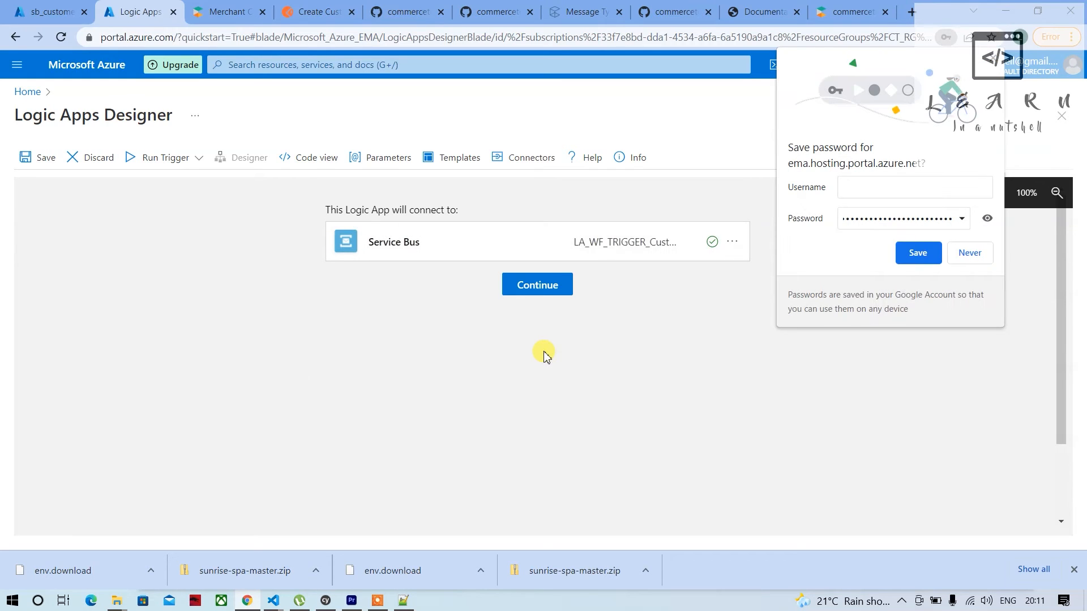
# Continue with the Service Bus connection and select sb_customeremailq as the trigger's queue
pyautogui.click(547, 289)
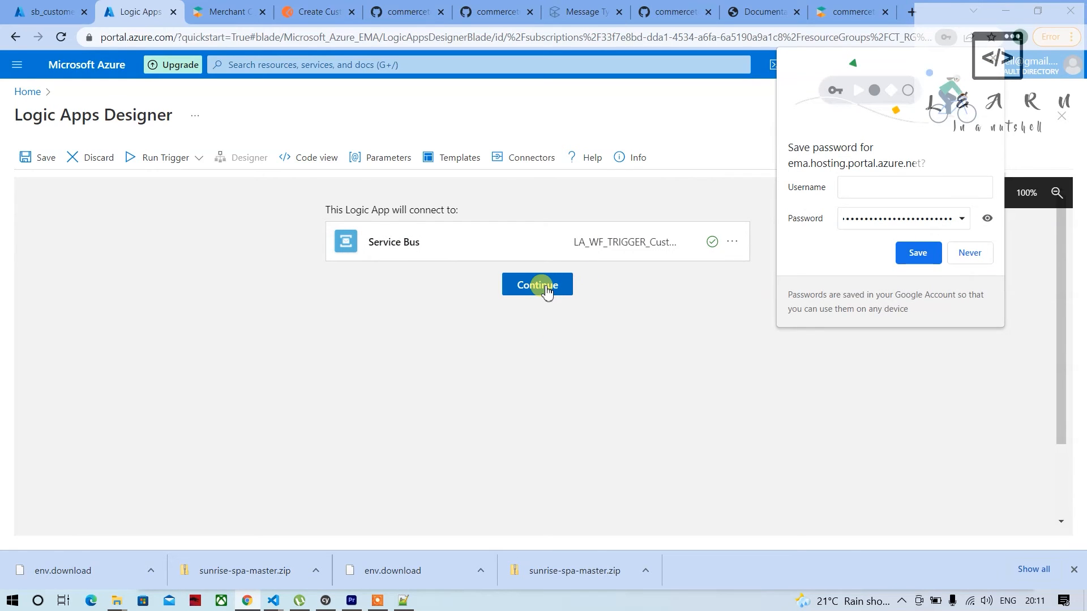
pyautogui.click(544, 288)
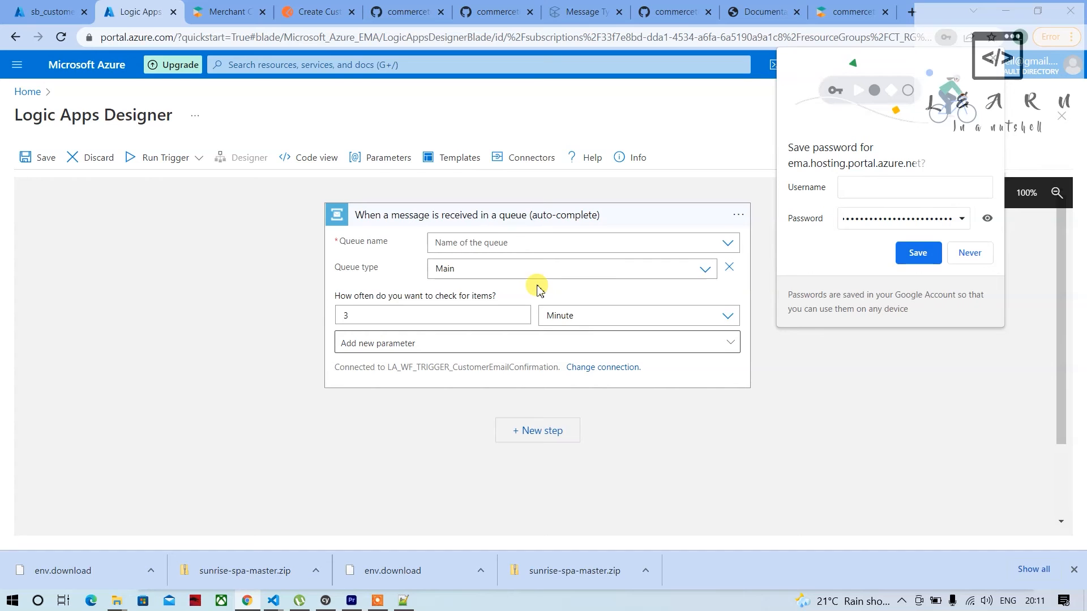
pyautogui.click(731, 244)
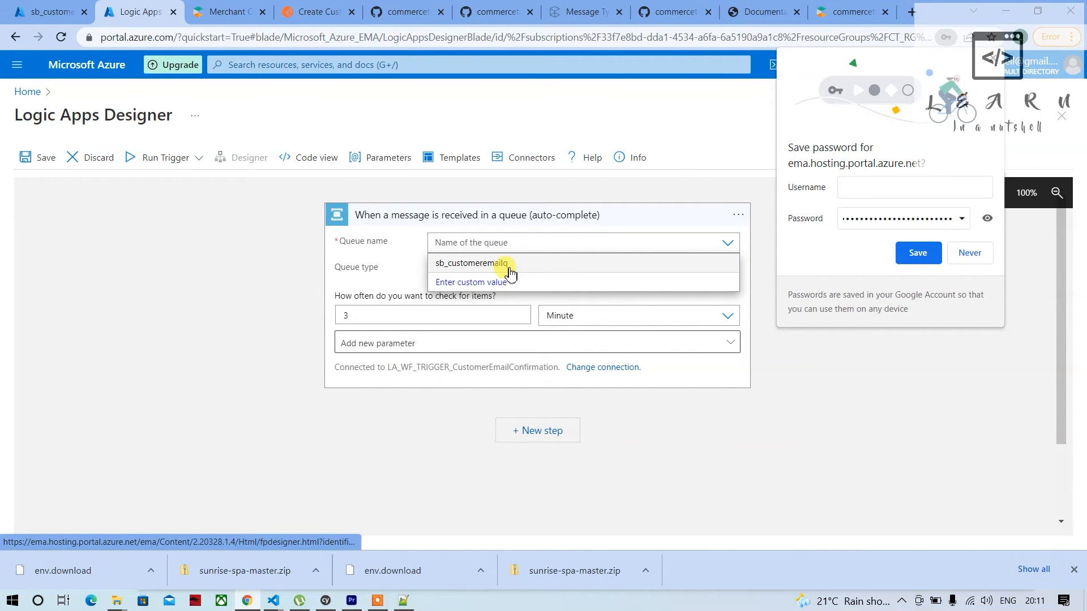
pyautogui.click(508, 266)
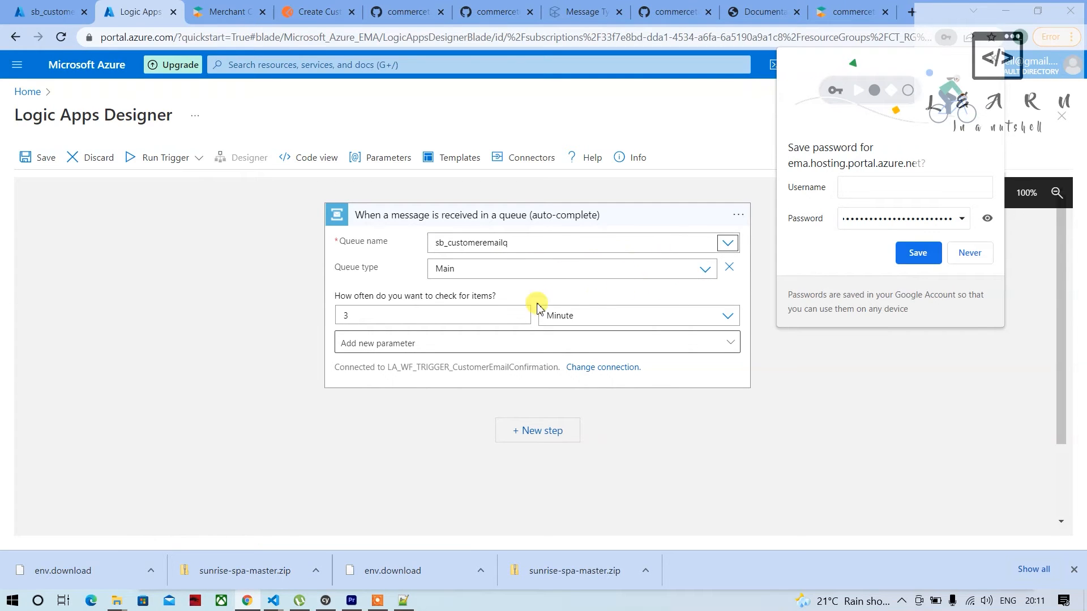
# Set the trigger to check for items every 10 seconds and dismiss the browser's save-password prompt
pyautogui.click(414, 320)
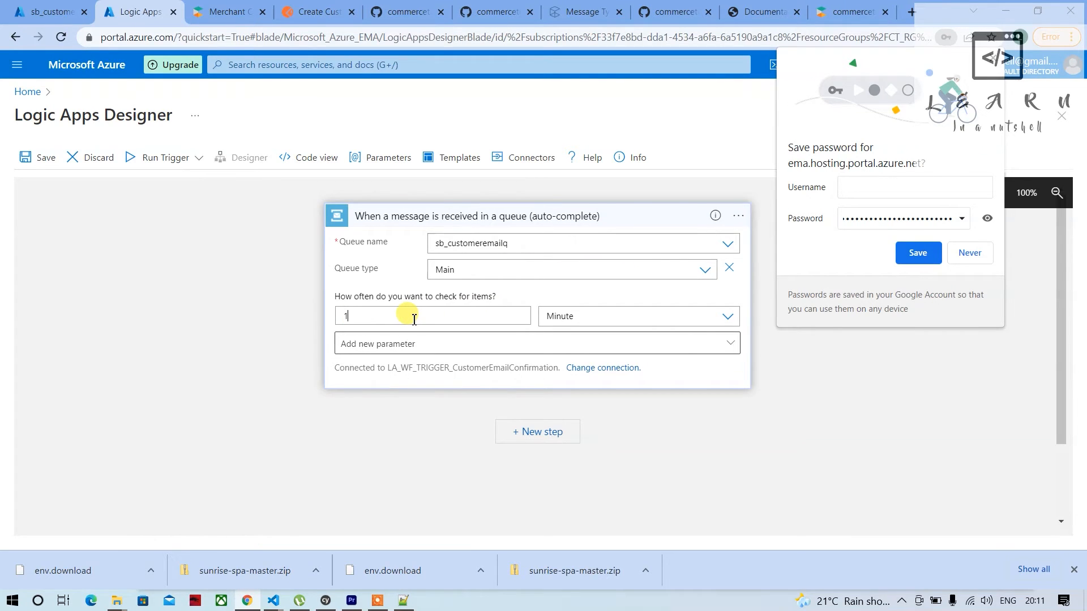
pyautogui.click(586, 316)
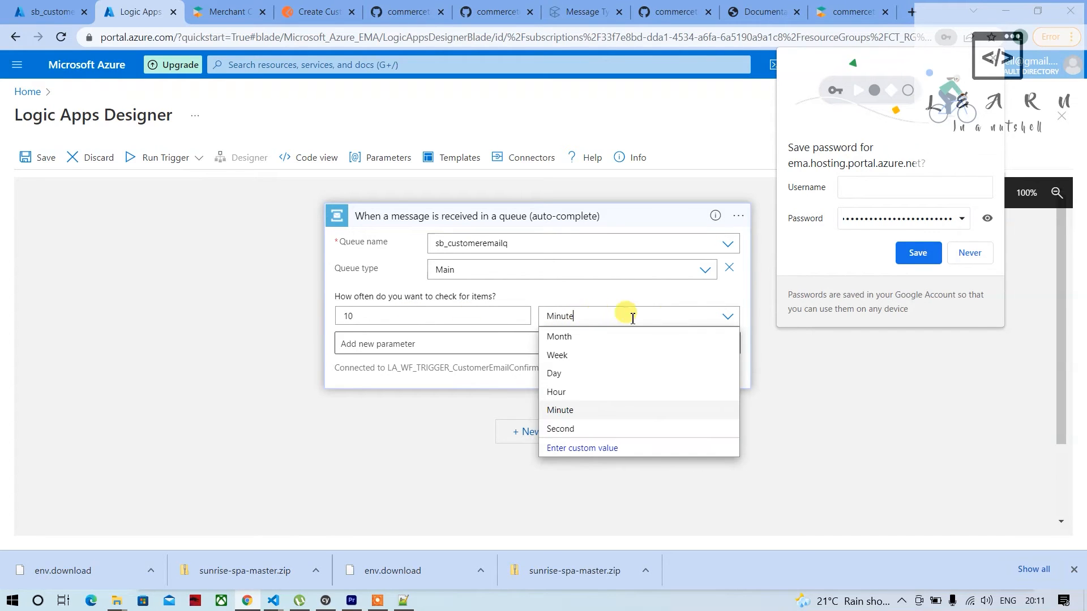
pyautogui.click(727, 321)
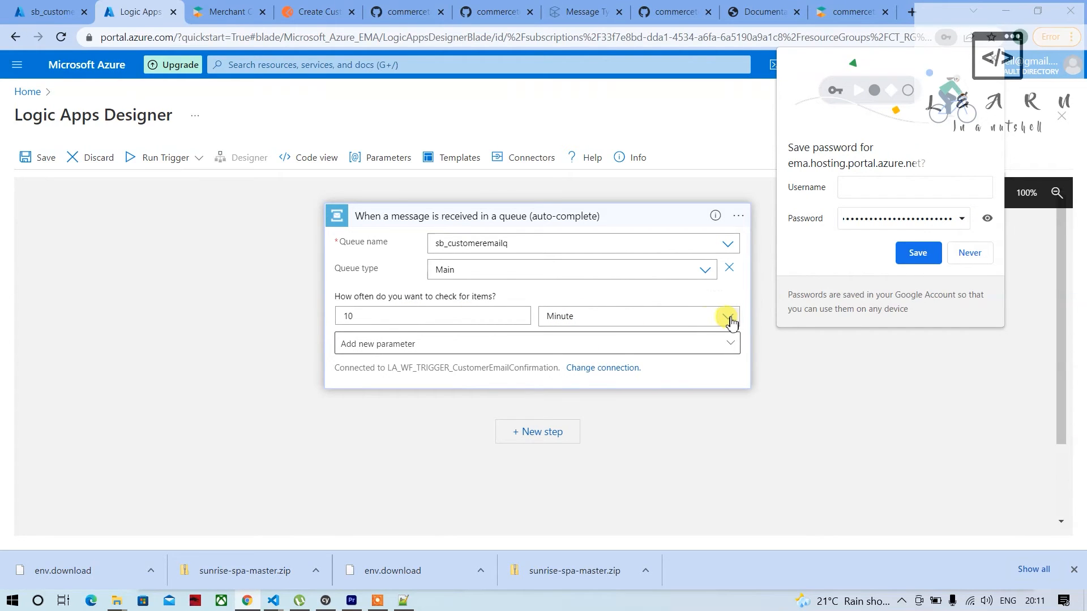
pyautogui.click(729, 318)
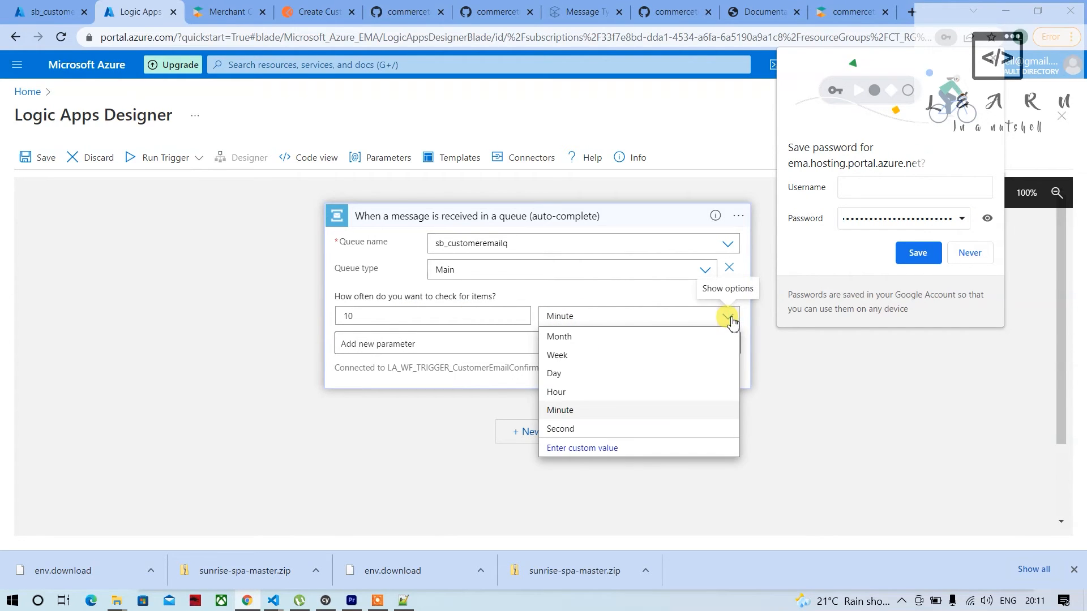
pyautogui.click(560, 430)
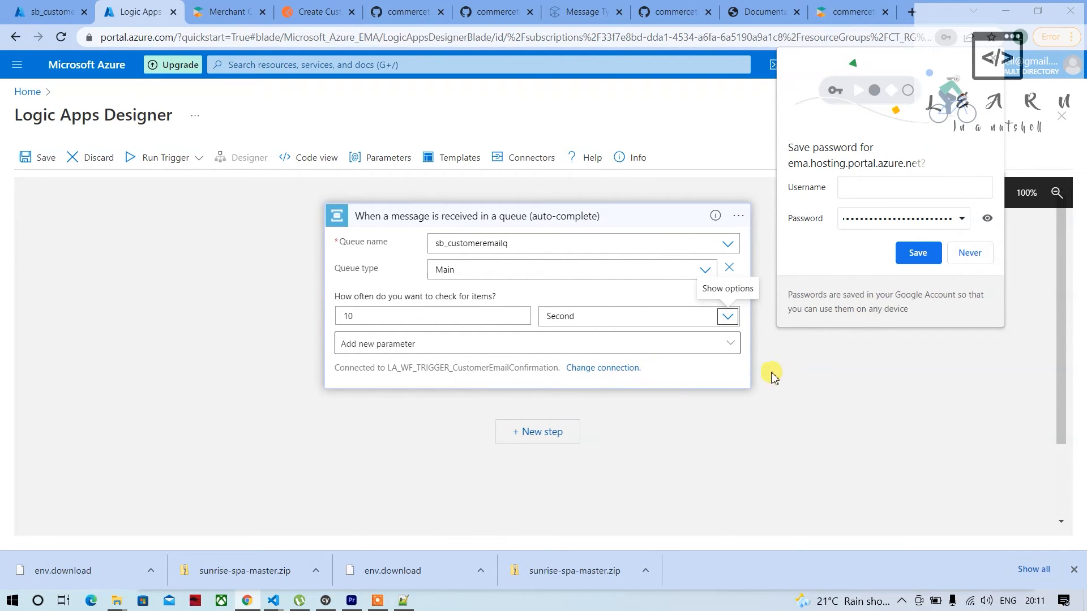
pyautogui.click(800, 373)
pyautogui.click(939, 183)
pyautogui.click(993, 60)
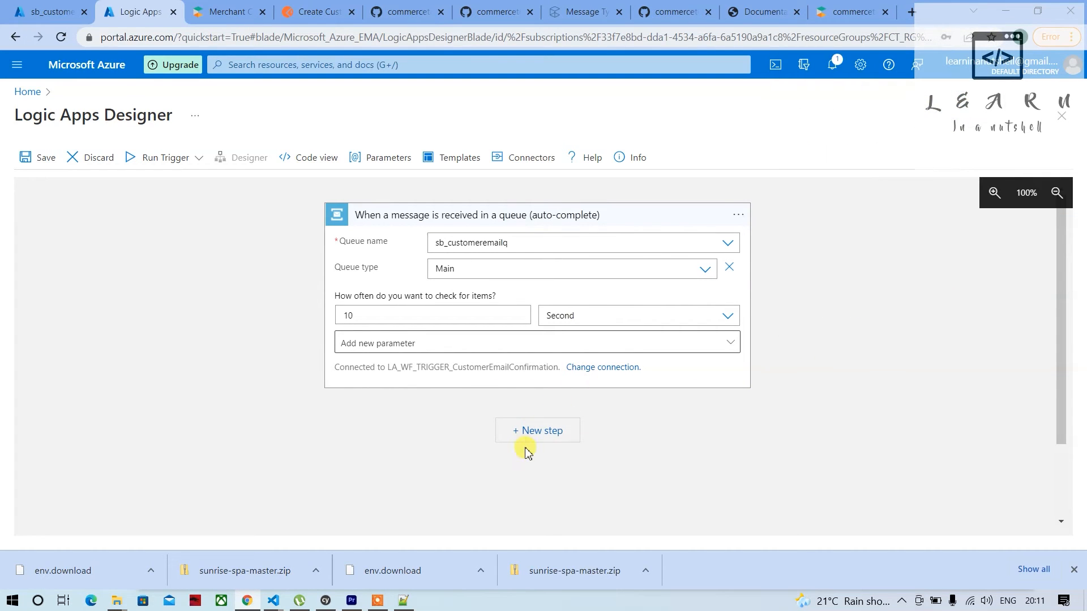
pyautogui.click(538, 433)
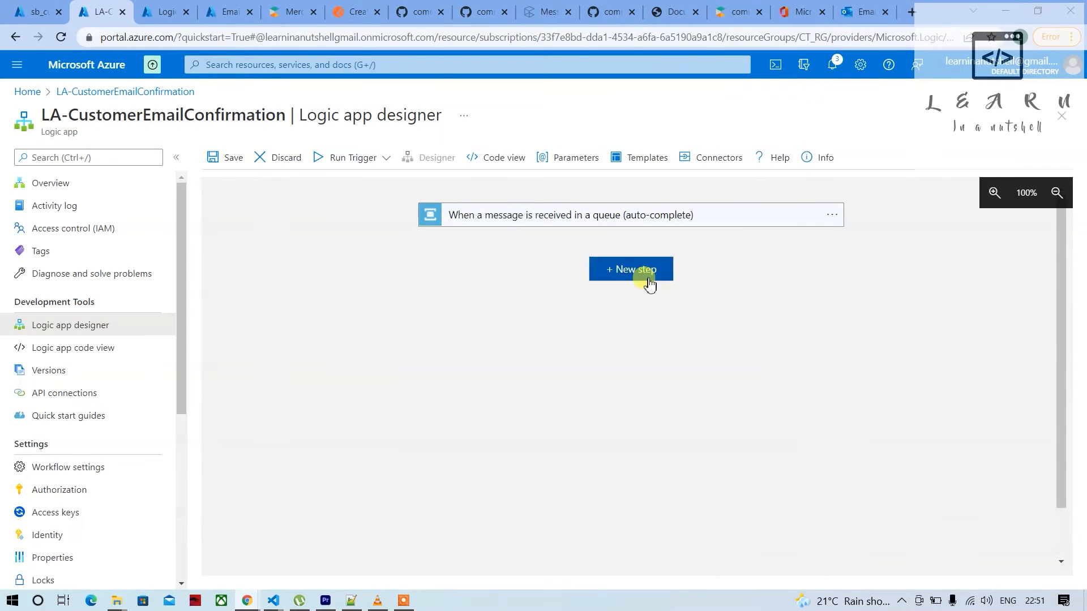
pyautogui.click(648, 280)
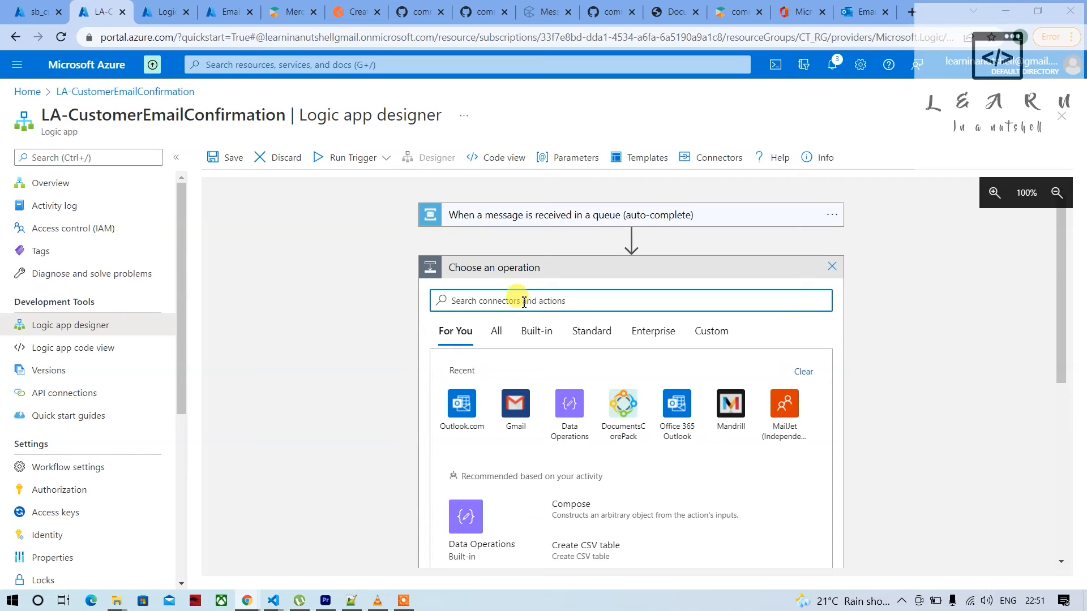
pyautogui.click(461, 406)
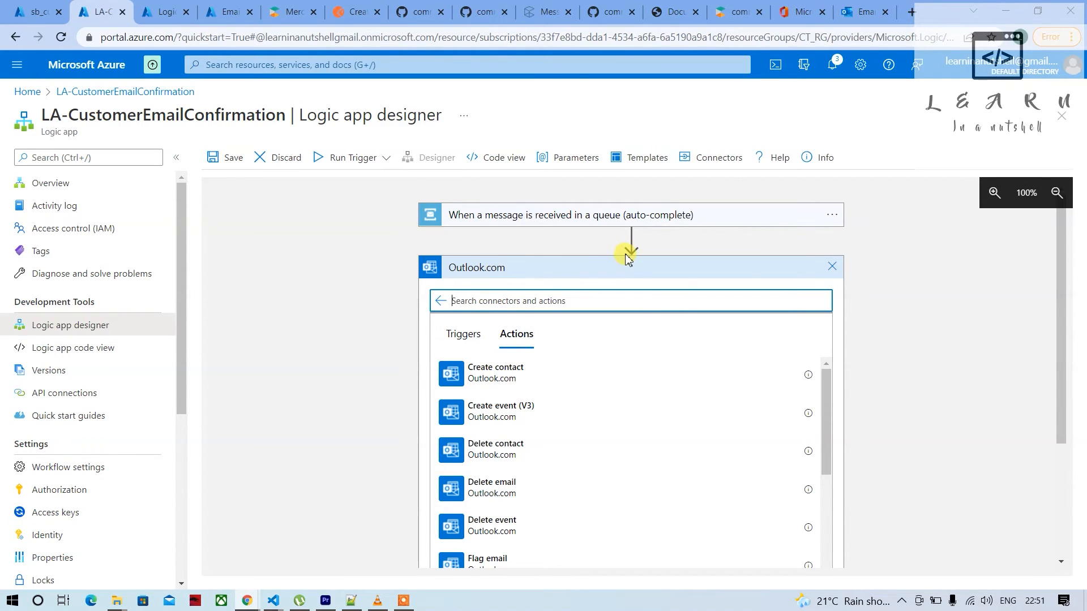
pyautogui.click(830, 267)
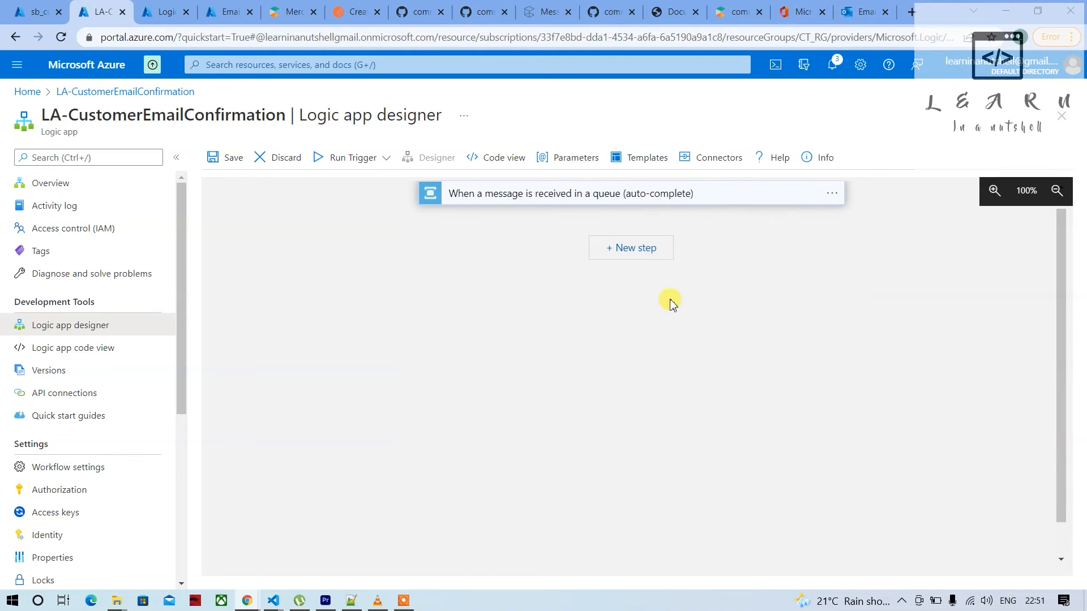
# Add a workflow step after the queue trigger using the Office 365 Outlook action Send an email (V2)
pyautogui.click(624, 248)
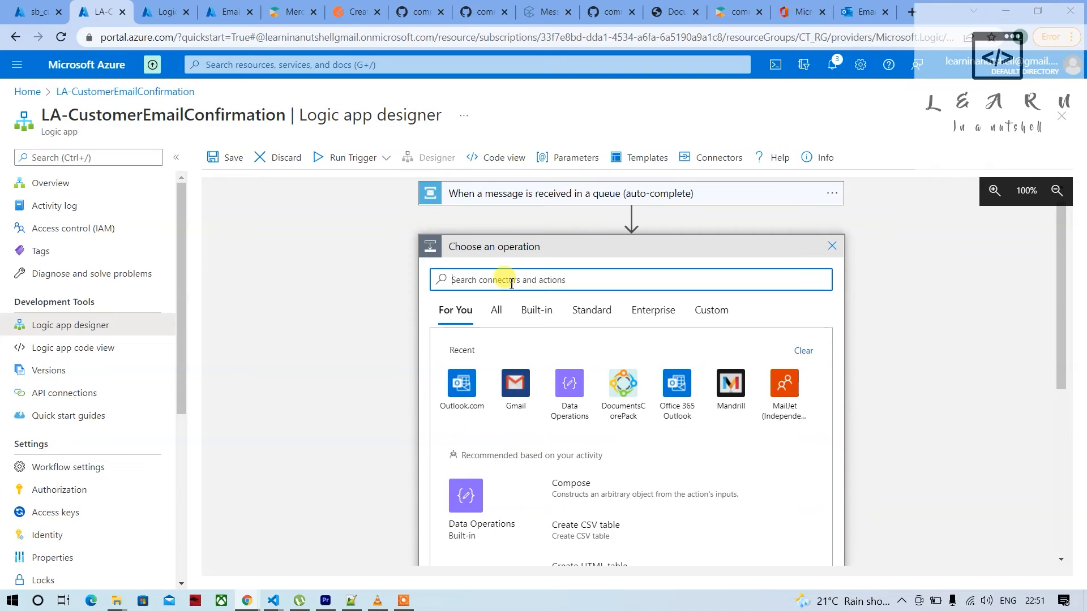
pyautogui.write('office 365')
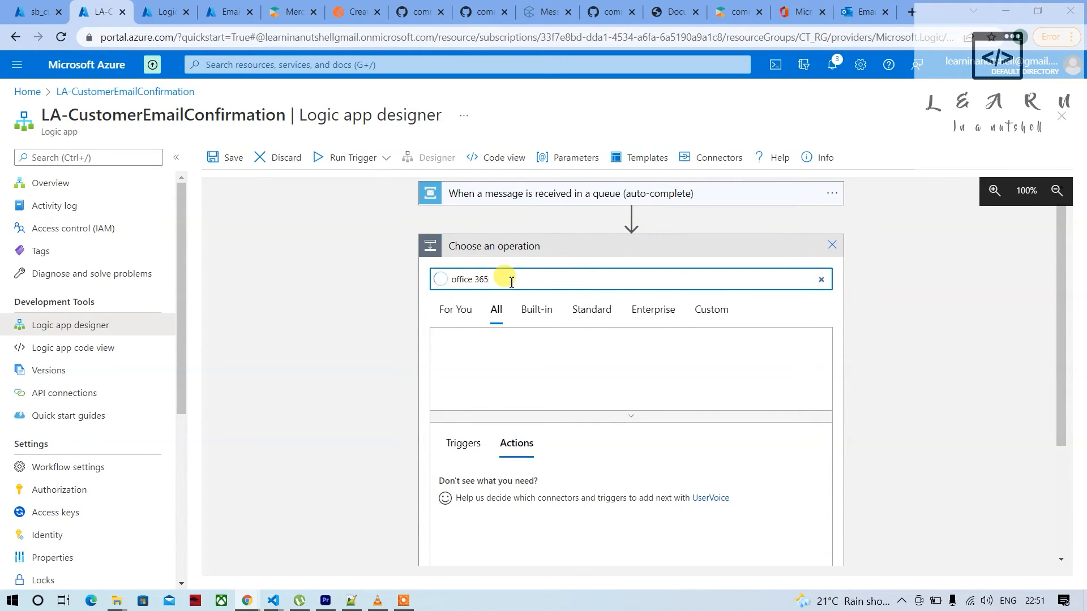
pyautogui.click(462, 355)
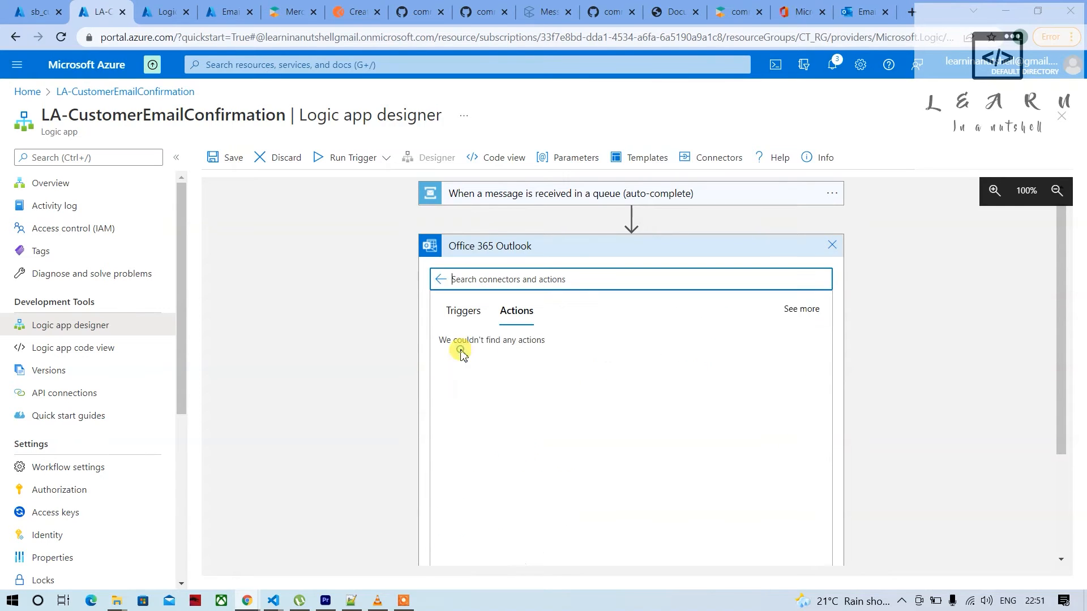
pyautogui.scroll(-8, 568, 449)
pyautogui.scroll(-1, 517, 485)
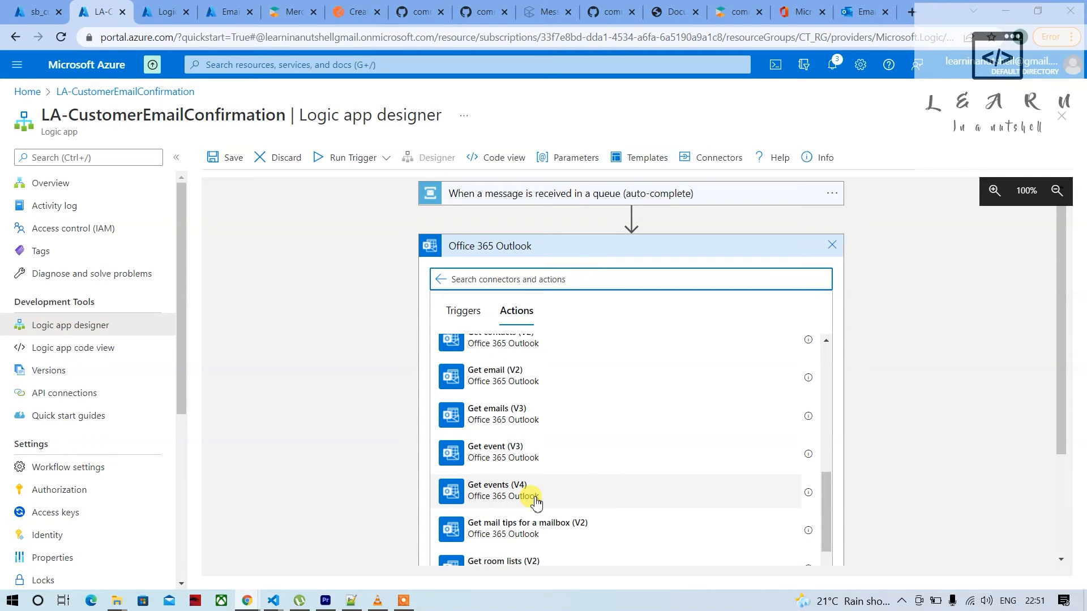
pyautogui.scroll(-5, 516, 499)
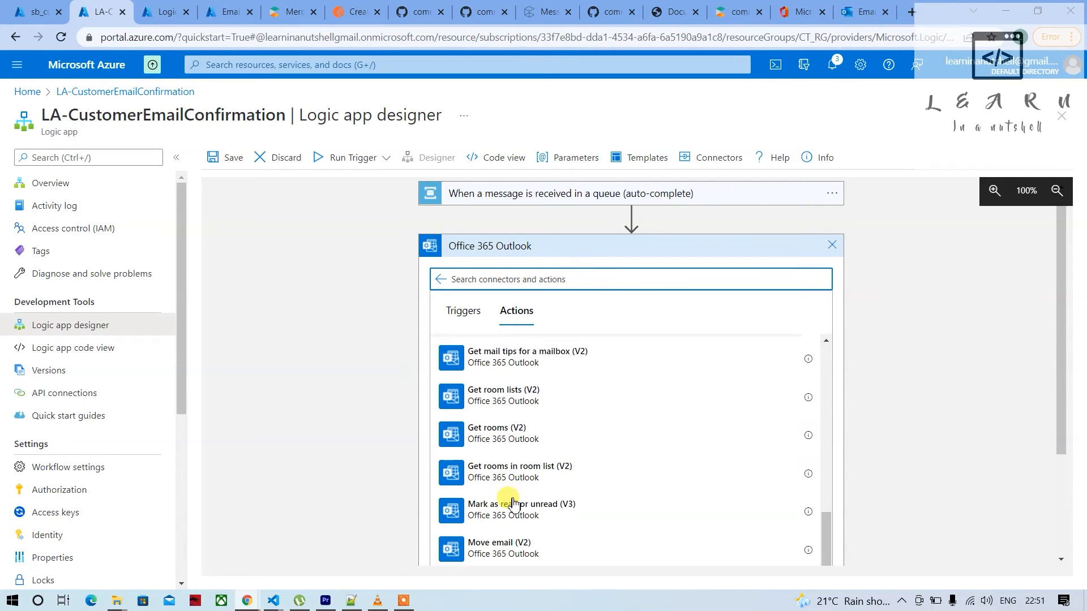
pyautogui.scroll(-4, 511, 498)
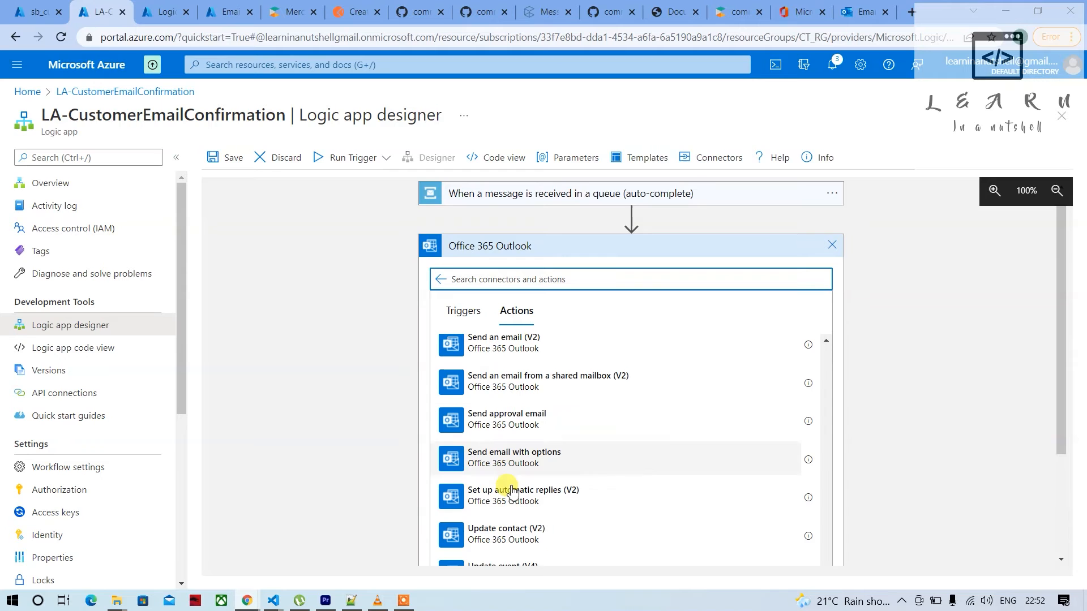
pyautogui.scroll(-3, 510, 514)
pyautogui.scroll(4, 516, 504)
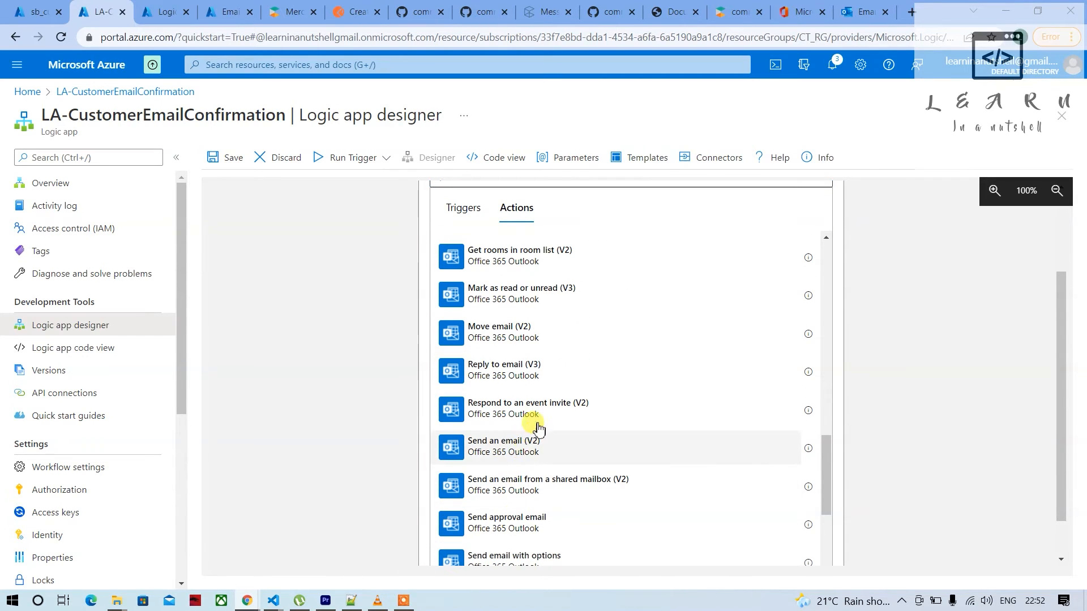
pyautogui.click(530, 440)
pyautogui.scroll(1, 553, 440)
# Delete the Office 365 Outlook Send an email (V2) action from the workflow and confirm the deletion
pyautogui.click(830, 266)
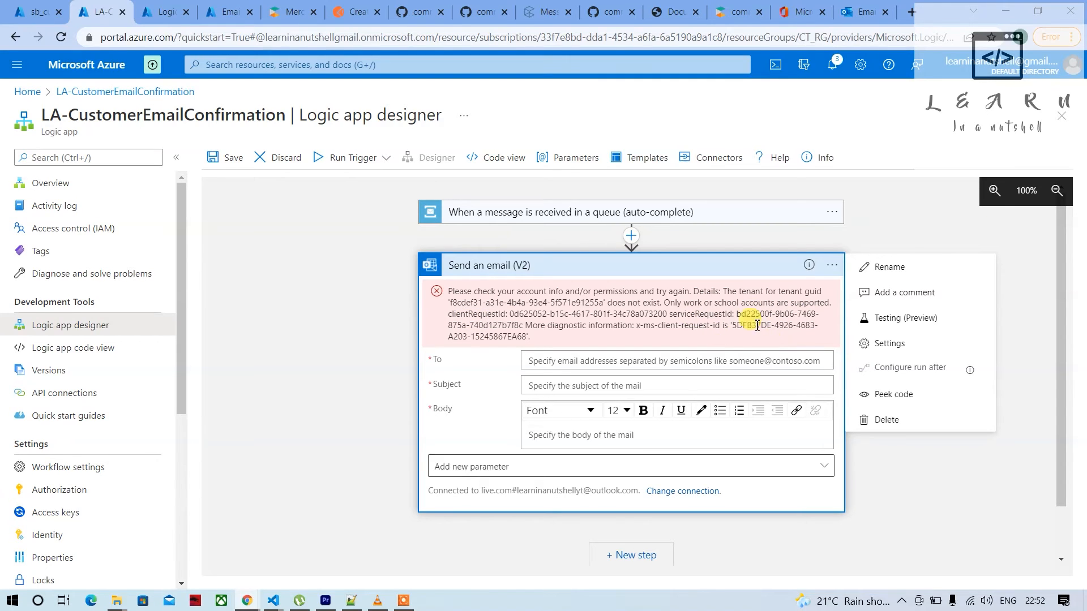
pyautogui.click(882, 422)
pyautogui.click(651, 392)
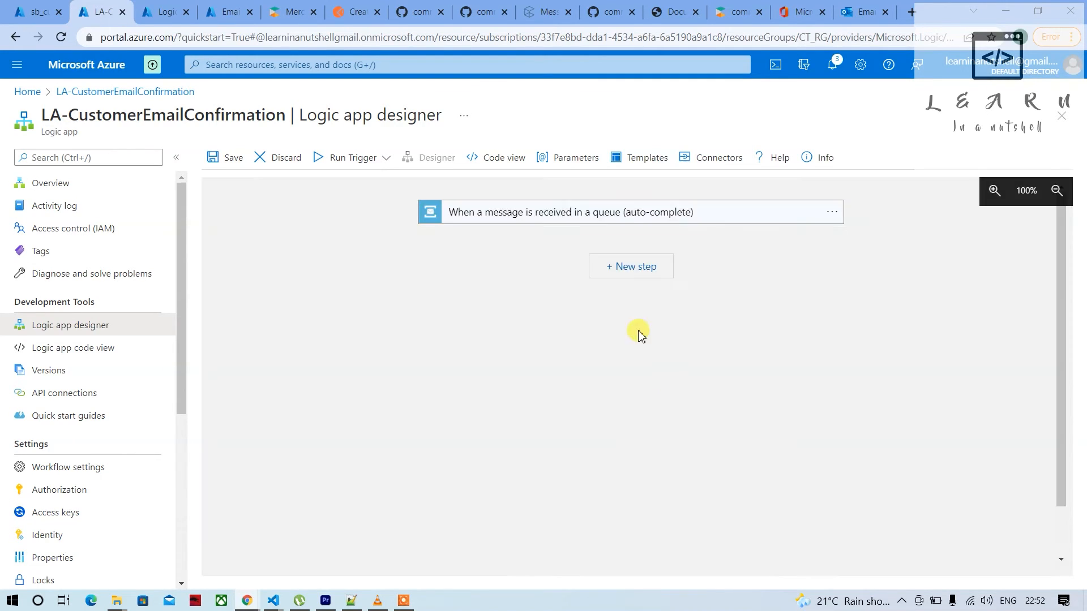
# Add a step after the queue trigger using the Outlook.com action Send an email (V2)
pyautogui.click(630, 275)
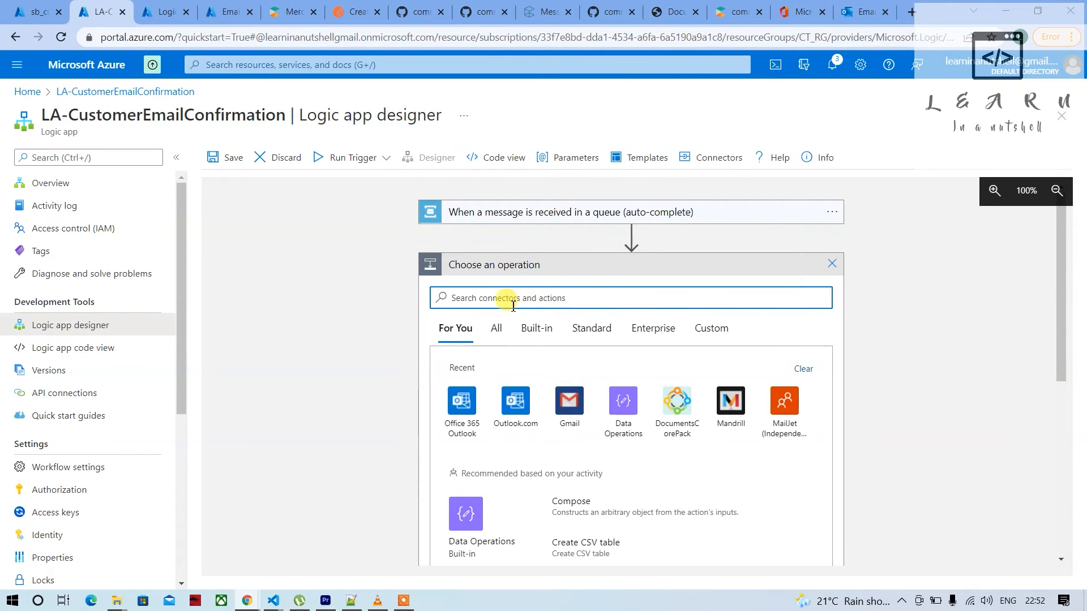
pyautogui.write('Outlook')
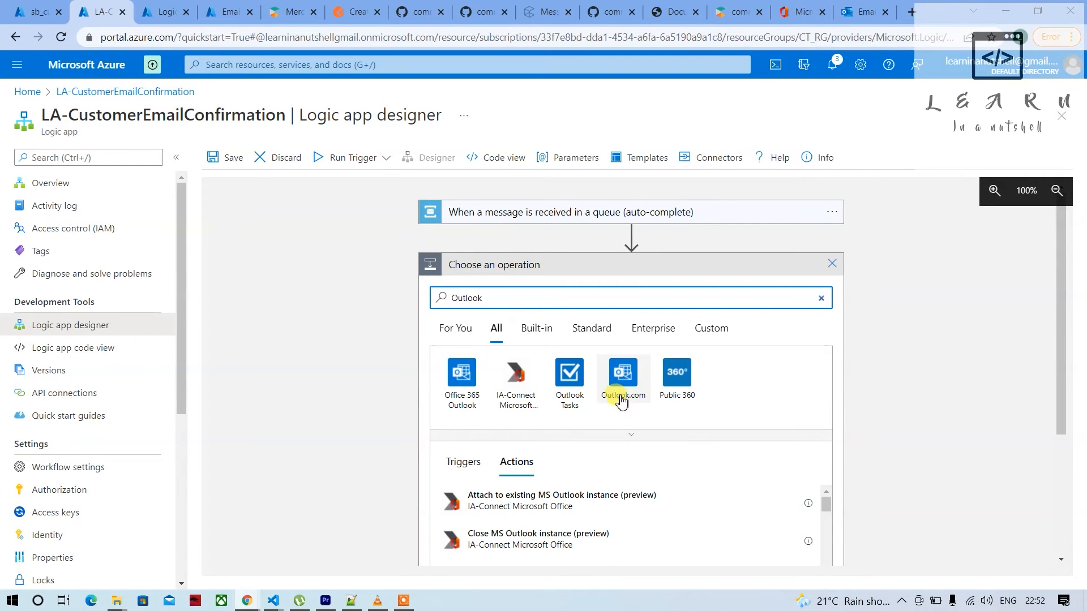
pyautogui.click(636, 386)
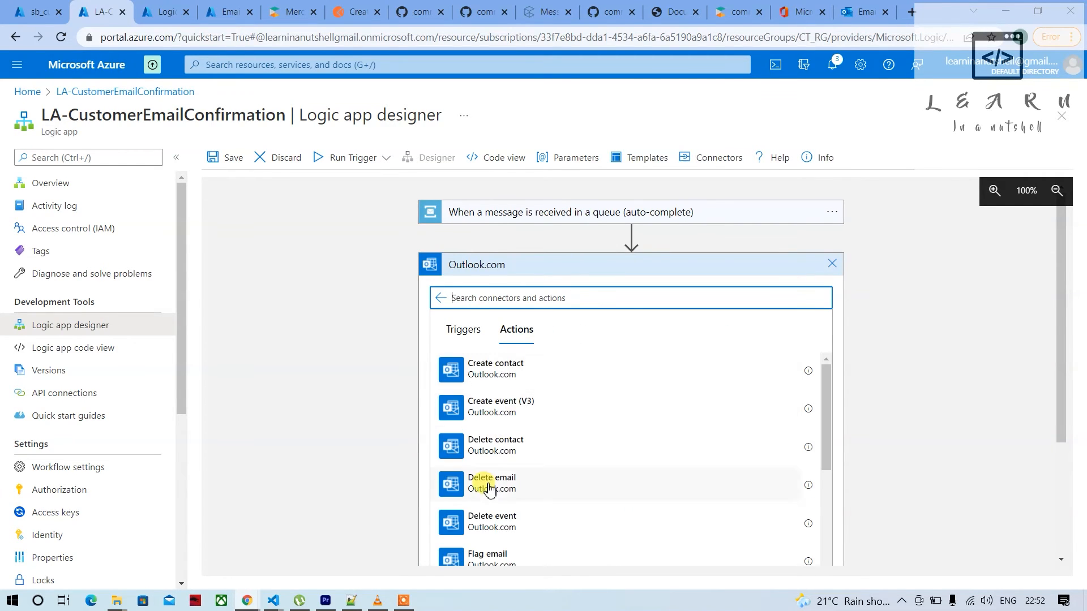
pyautogui.scroll(-3, 487, 487)
pyautogui.scroll(-8, 490, 490)
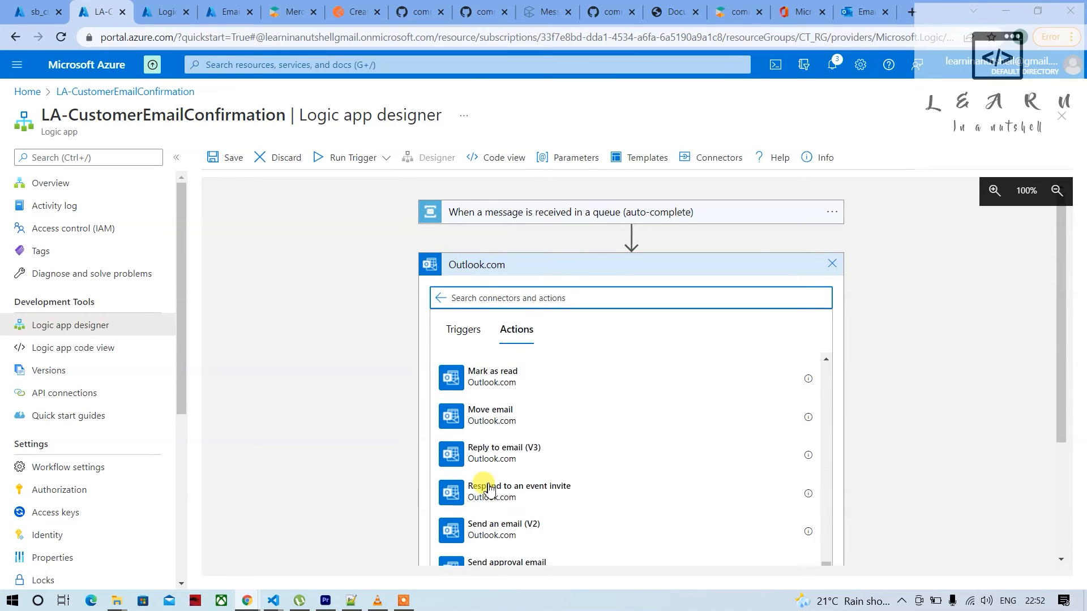
pyautogui.click(505, 467)
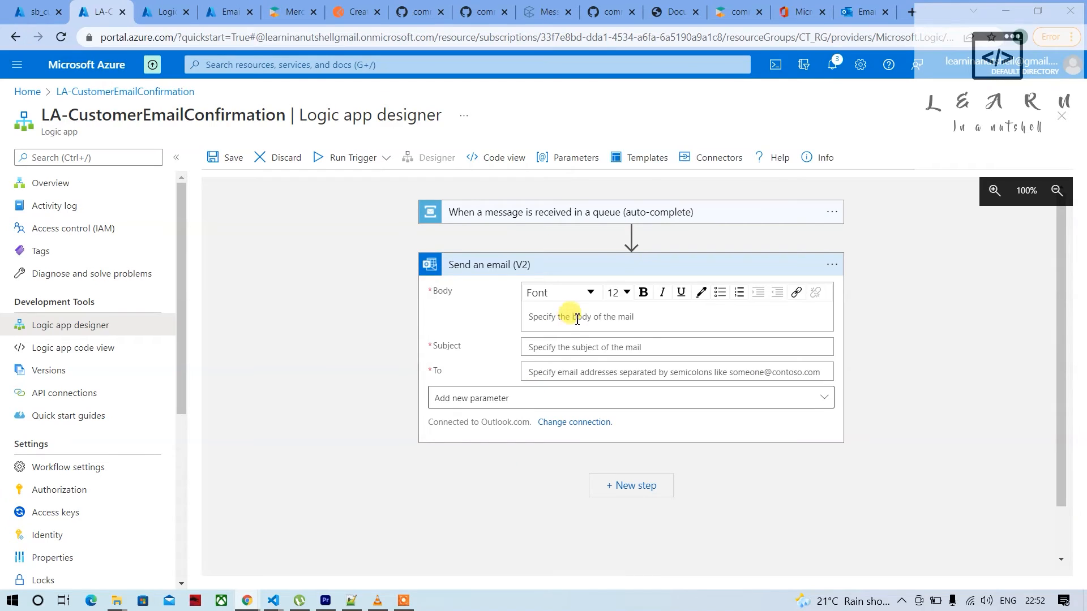
# Enter the recipient's email address and set the subject to "Welcom Mail" in the Send an email (V2) action
pyautogui.click(544, 373)
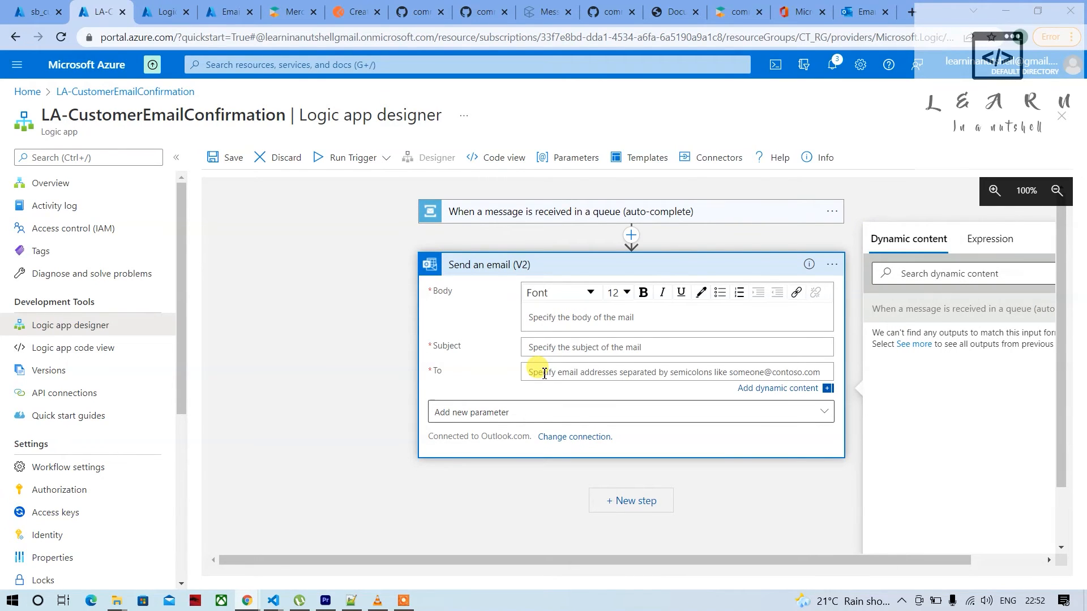
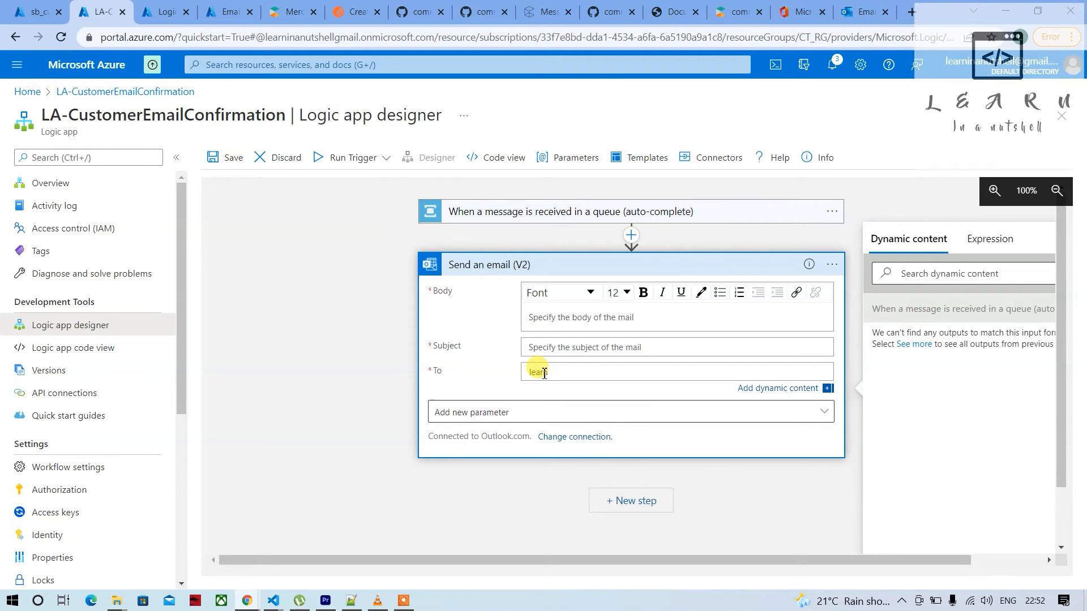
pyautogui.write('Welcom Mail')
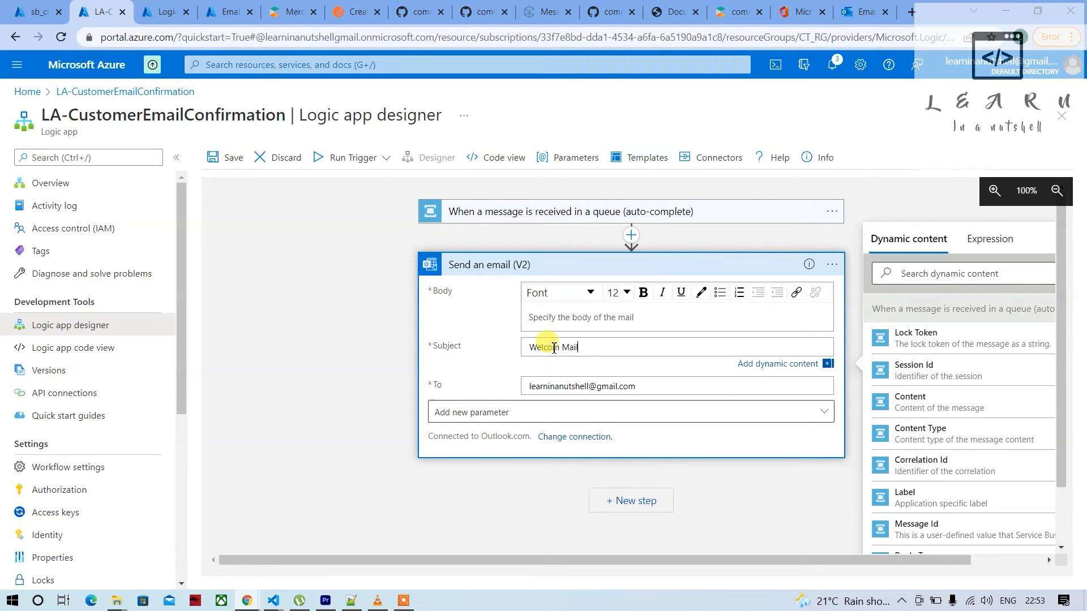
# Insert the queue message's Content dynamic value as the email body and save the logic app
pyautogui.click(558, 317)
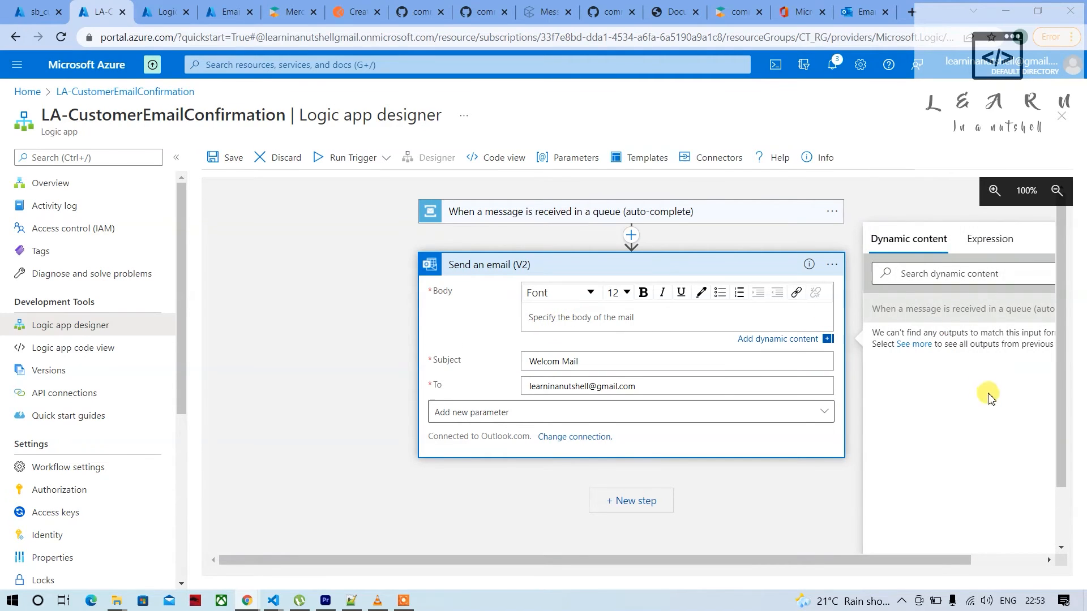
pyautogui.click(973, 239)
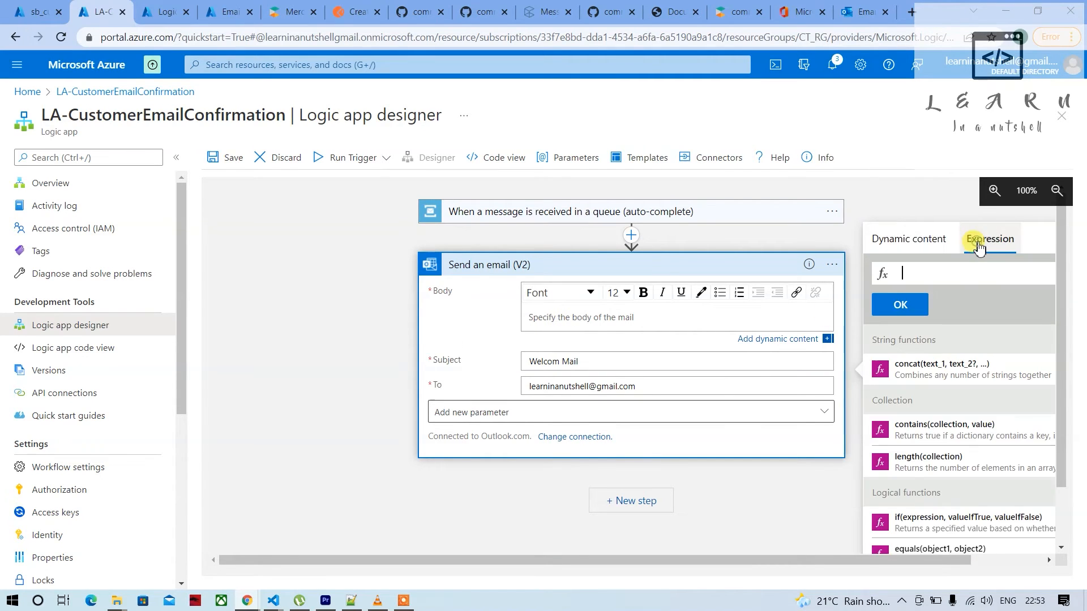
pyautogui.click(914, 238)
pyautogui.write('c')
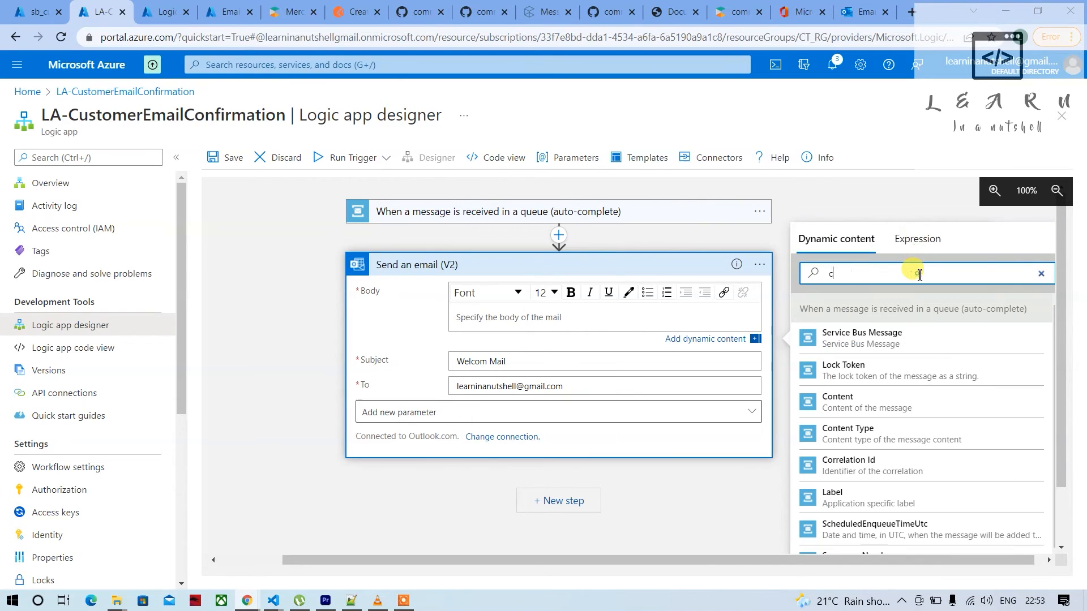
pyautogui.click(875, 406)
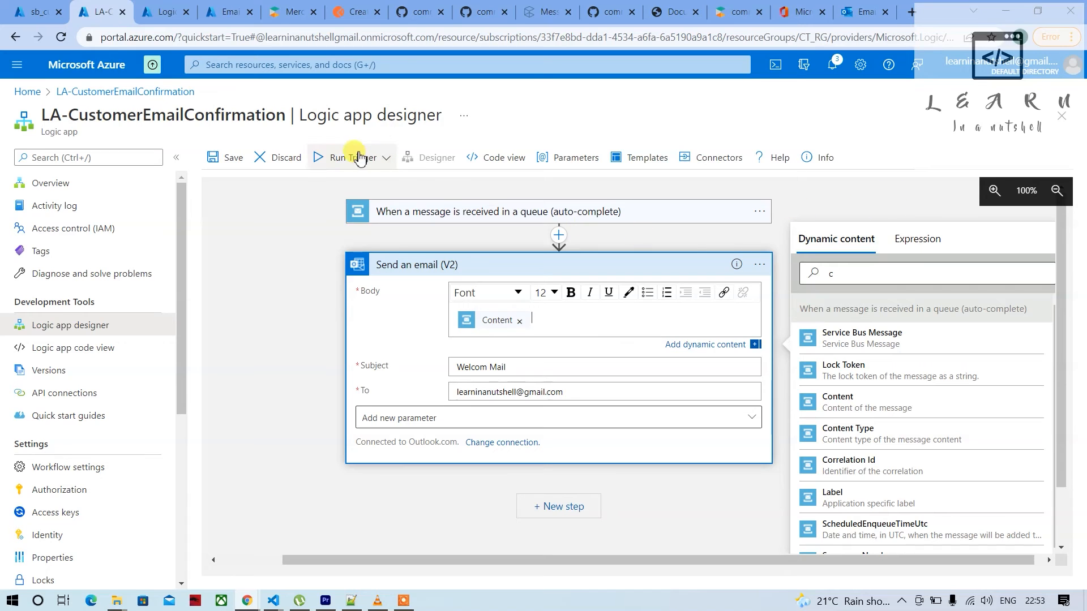
pyautogui.click(231, 161)
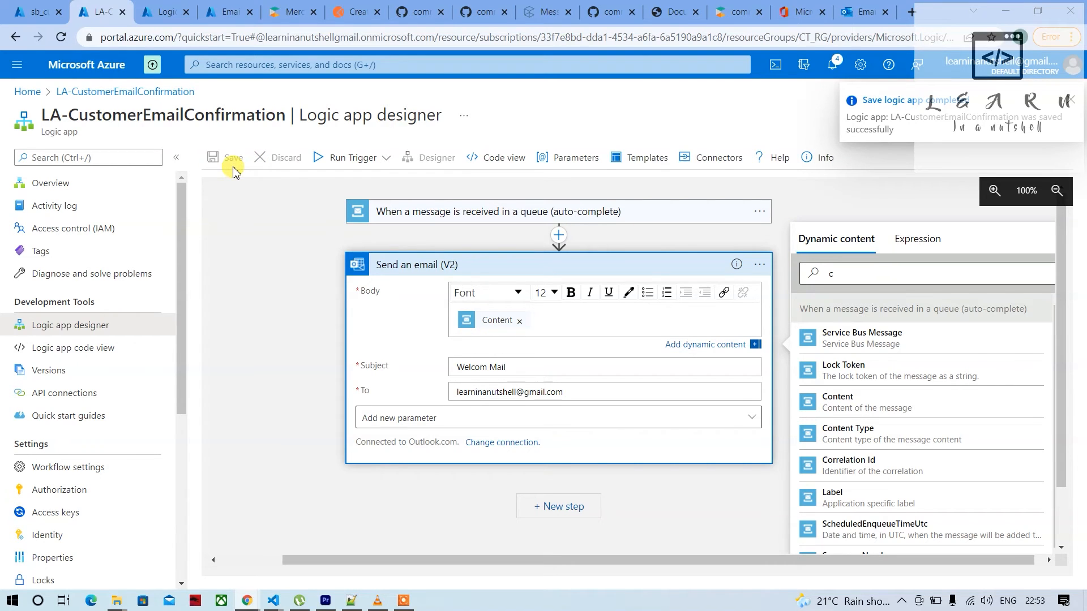
# Copy the CustomerCreated JSON from Notepad++ and paste it as an Application/Json message for sb_customeremailq in the Service Bus Explorer
pyautogui.click(154, 16)
pyautogui.click(35, 12)
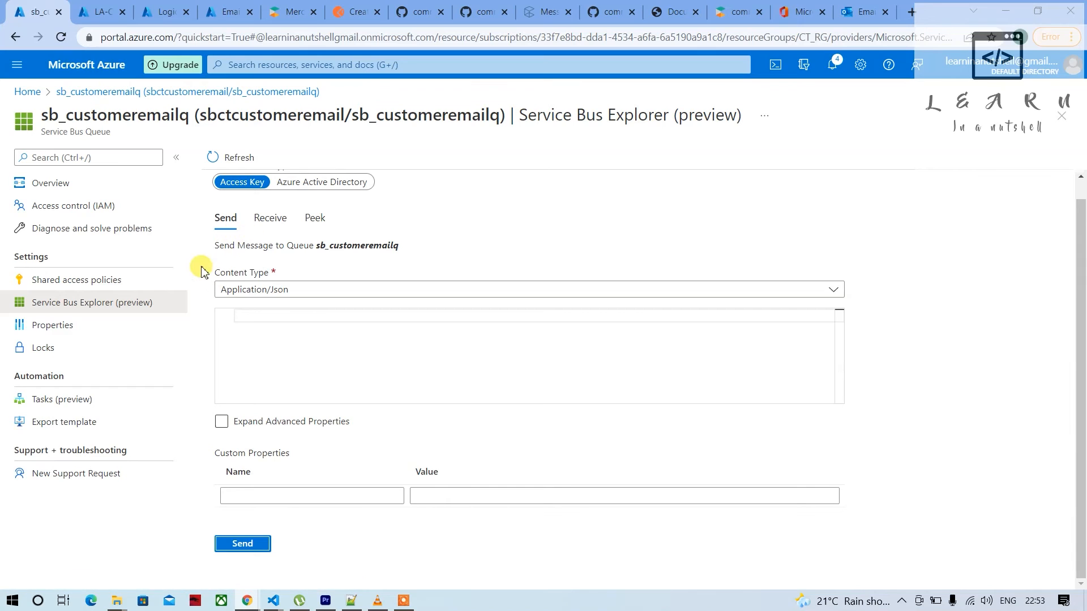
pyautogui.click(277, 293)
pyautogui.click(278, 297)
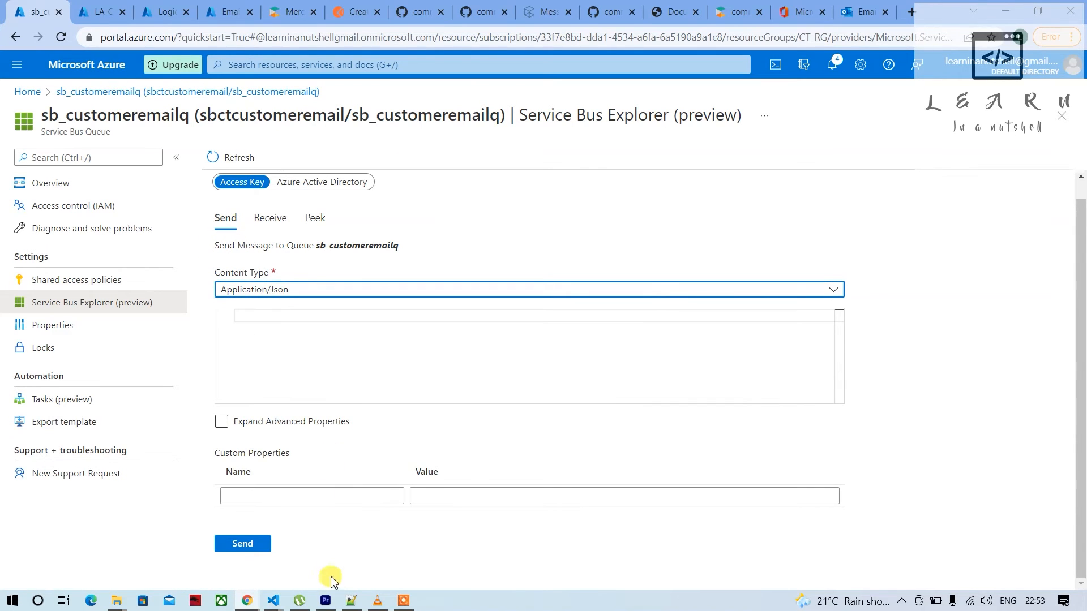
pyautogui.click(351, 601)
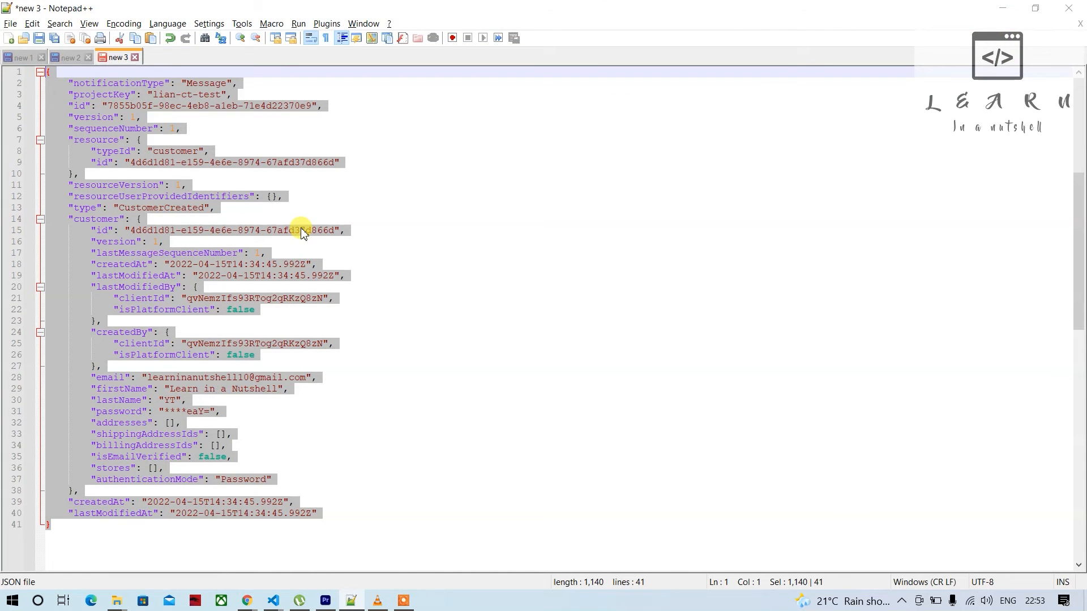
pyautogui.hotkey('alt', 'Tab')
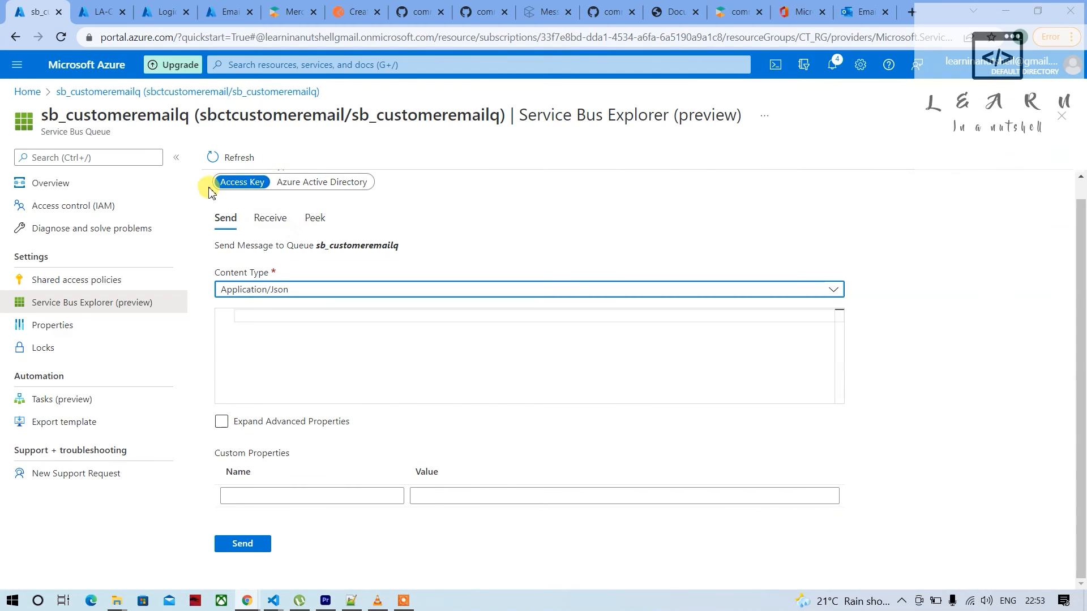
pyautogui.click(285, 314)
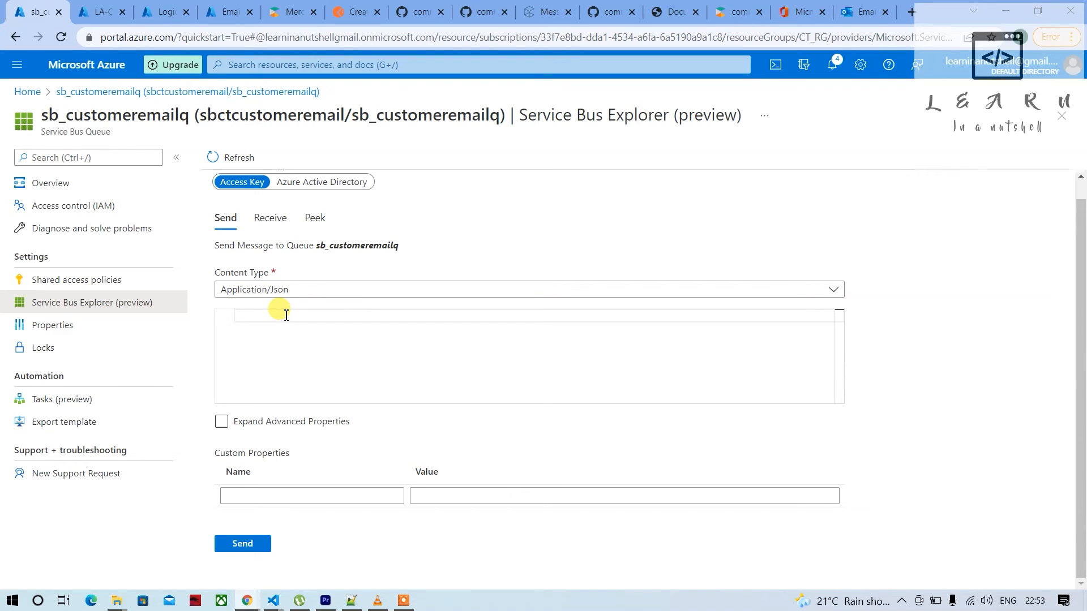
pyautogui.hotkey('ctrl', 'v')
pyautogui.scroll(3, 303, 325)
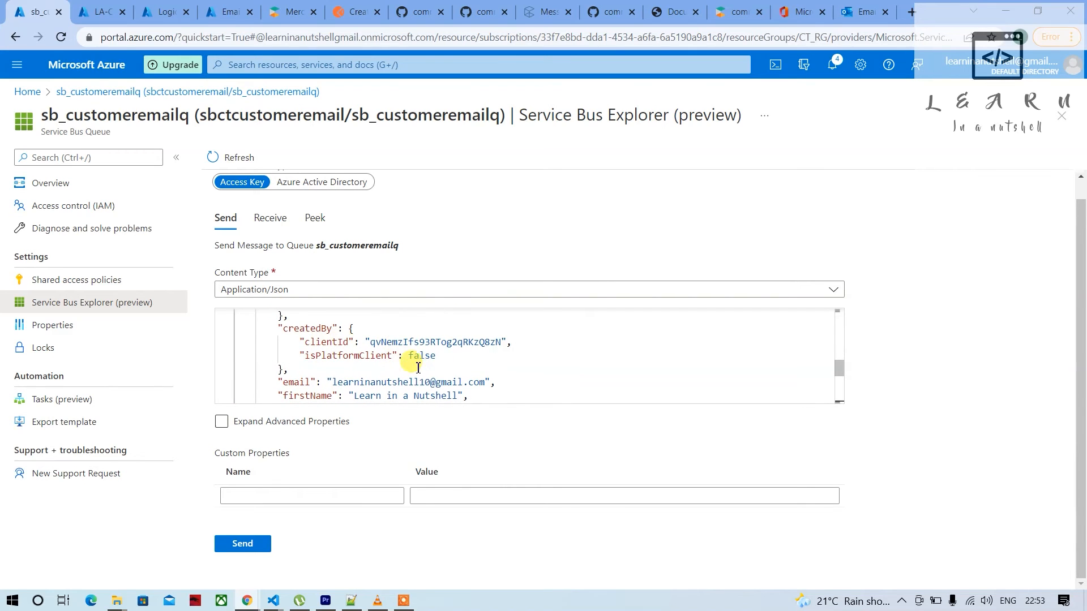
# Try to send the message to the queue with a different number in the customer's email address
pyautogui.doubleClick(430, 382)
pyautogui.click(432, 384)
pyautogui.press('BackSpace')
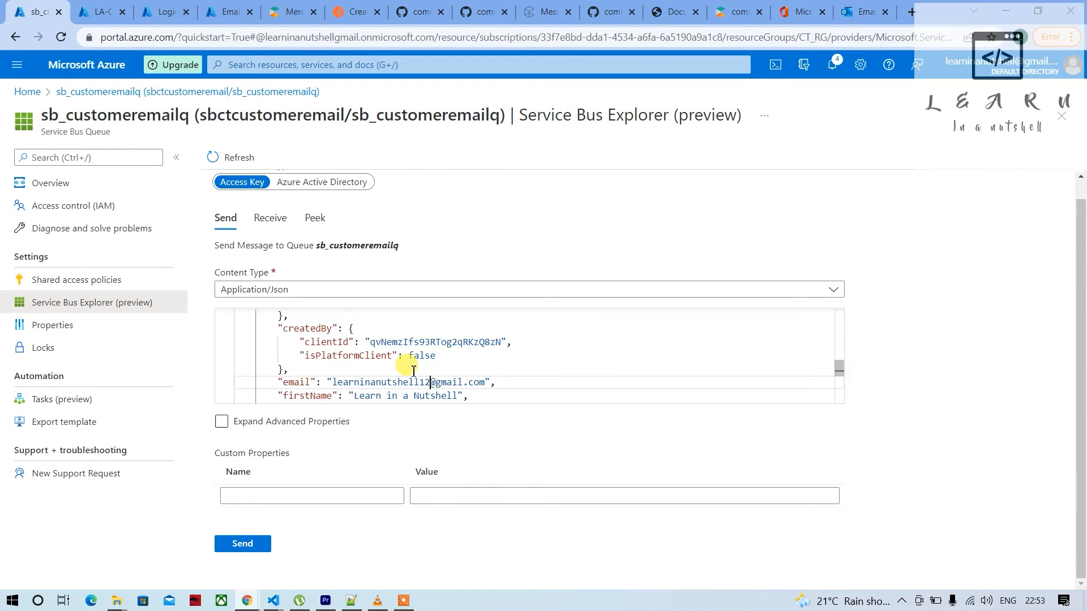
pyautogui.scroll(-5, 413, 371)
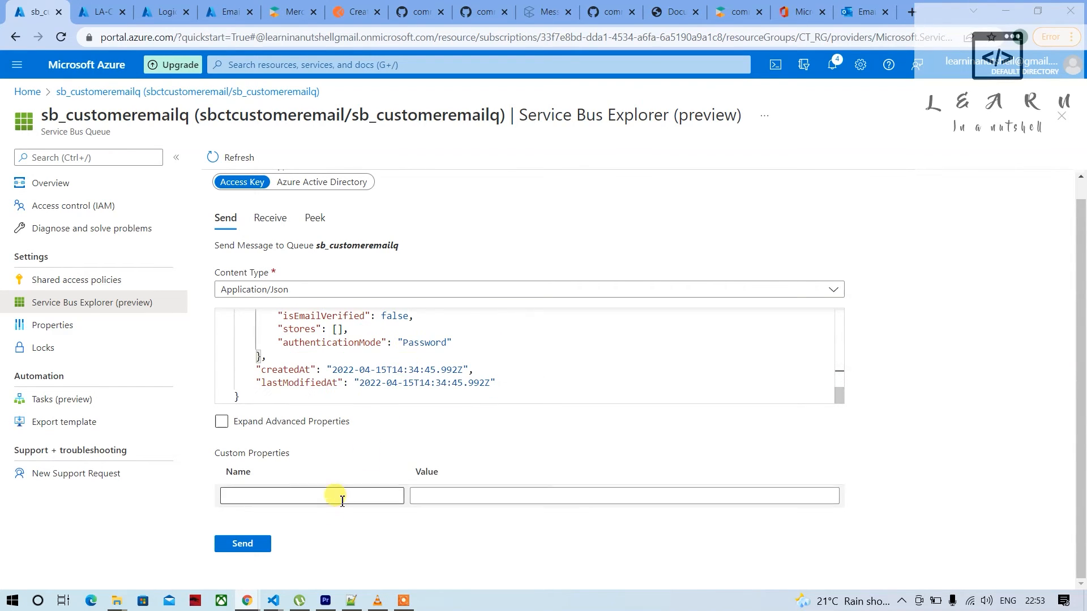
pyautogui.click(252, 547)
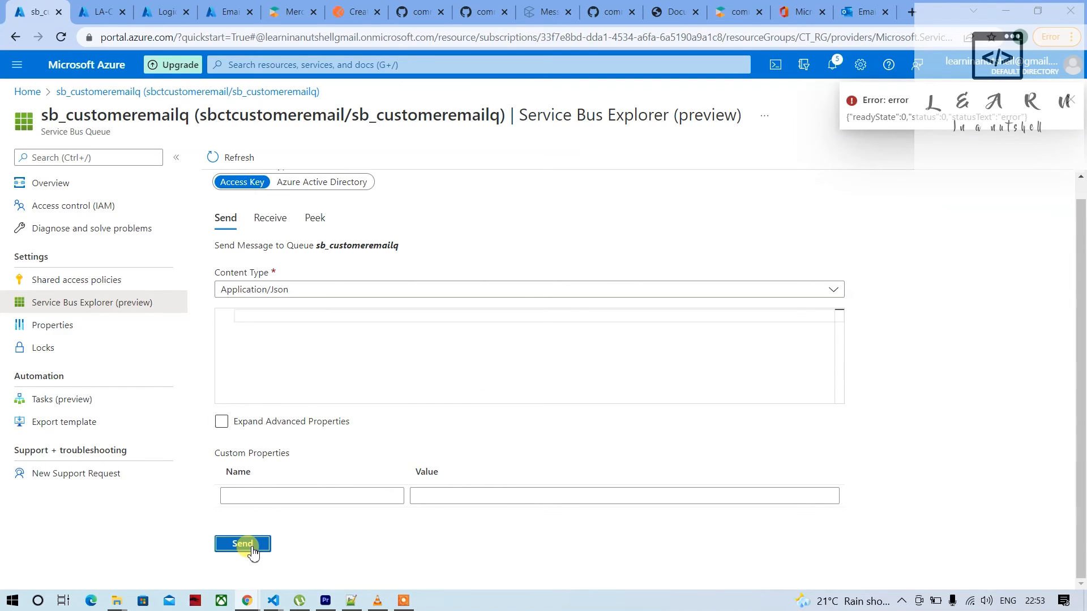
# Reload the Service Bus Explorer page, set the content type to Application/Json, paste the customer JSON again and send it to the queue
pyautogui.press('F5')
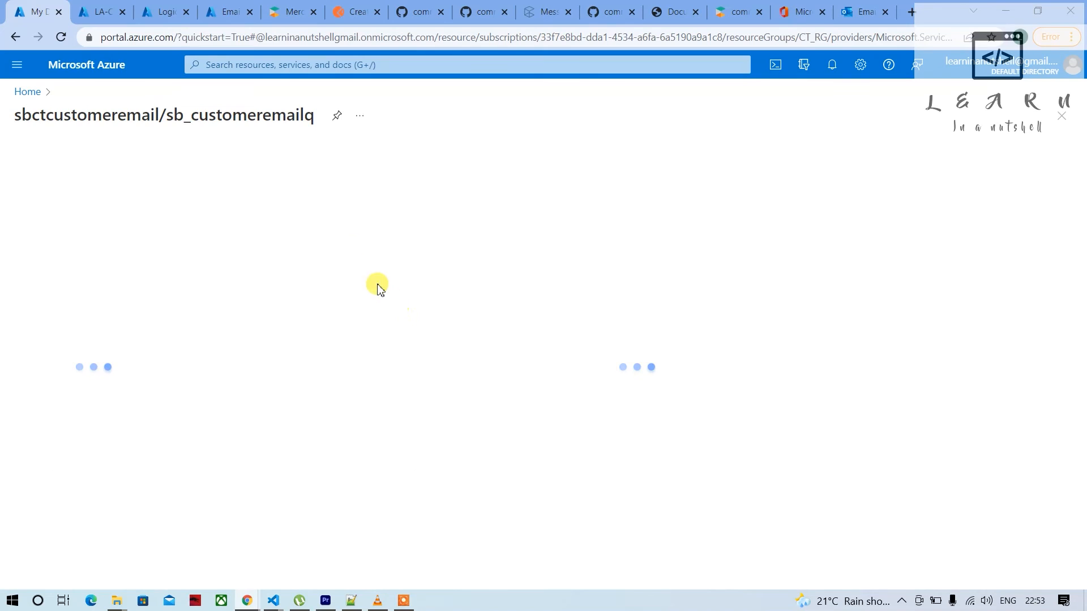
pyautogui.click(289, 309)
pyautogui.click(263, 401)
pyautogui.click(292, 340)
pyautogui.hotkey('ctrl', 'v')
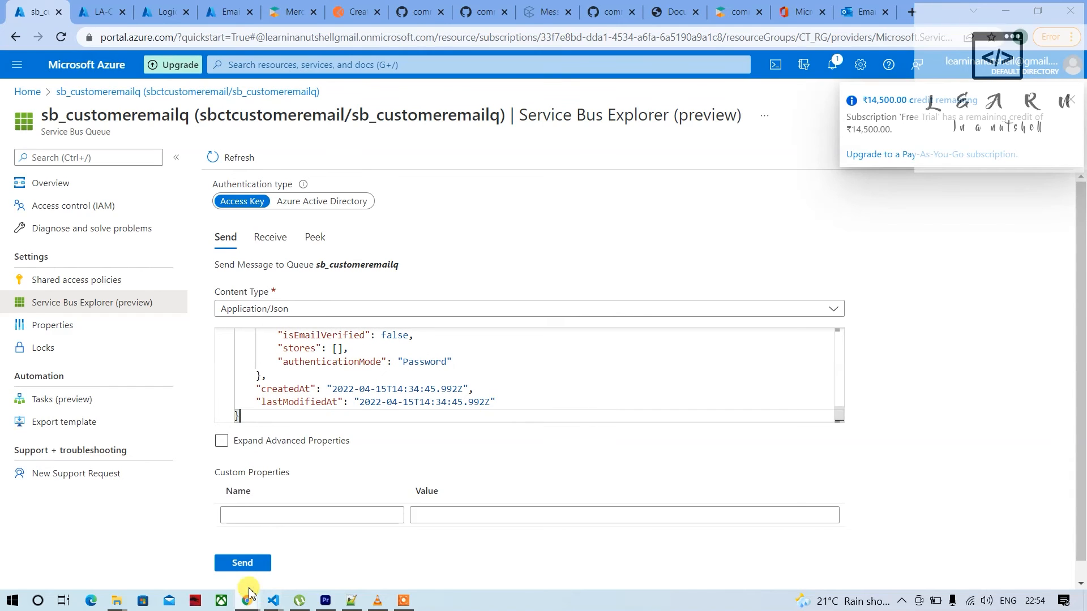
pyautogui.click(242, 563)
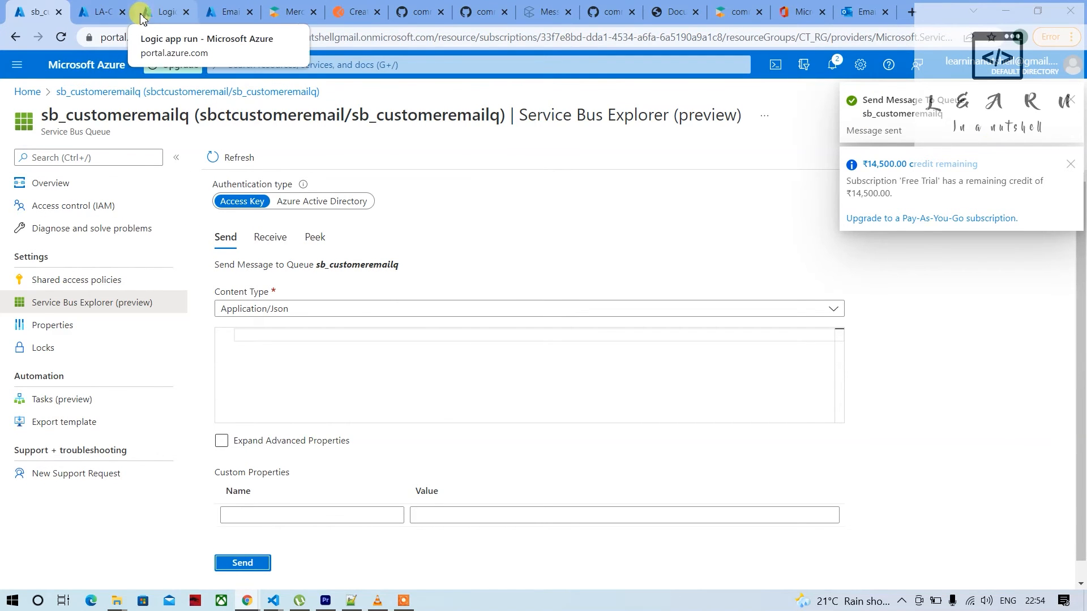
# Refresh the runs history of LA-CustomerEmailConfirmation and open the most recent run
pyautogui.click(161, 12)
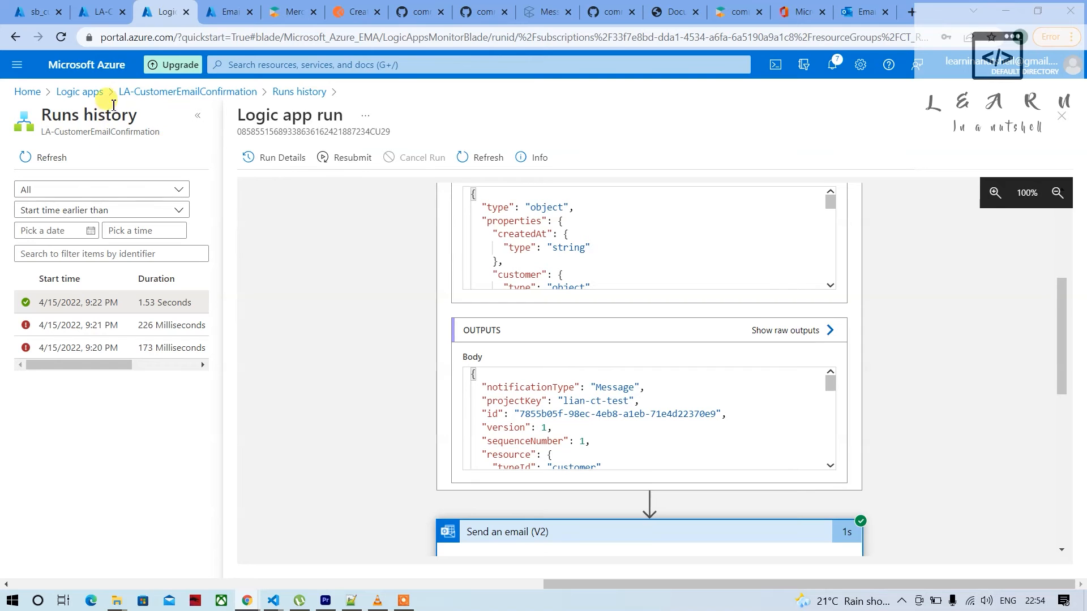
pyautogui.click(135, 93)
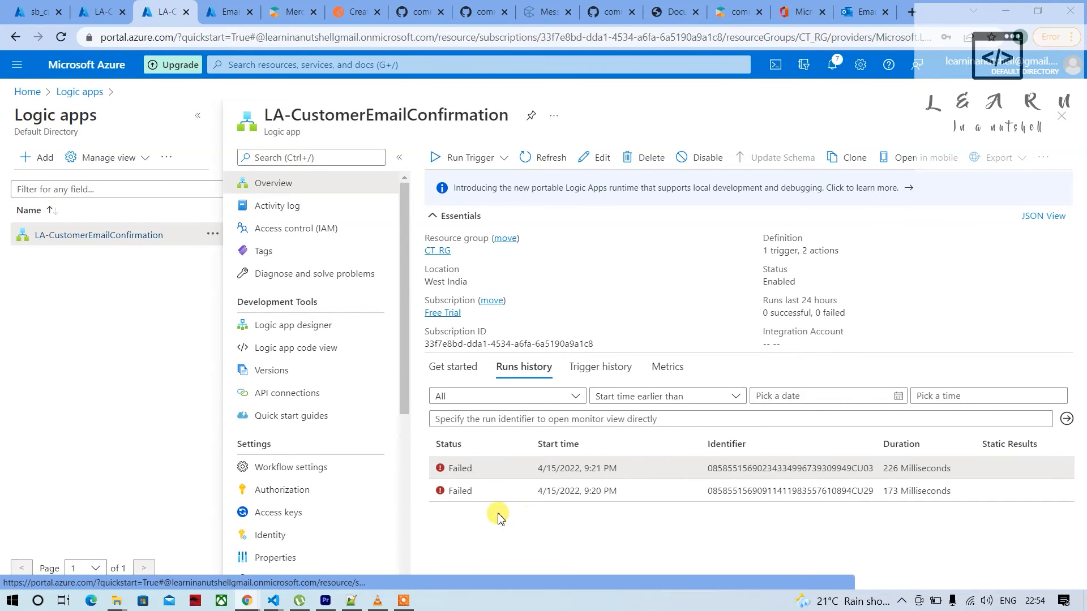
pyautogui.click(543, 157)
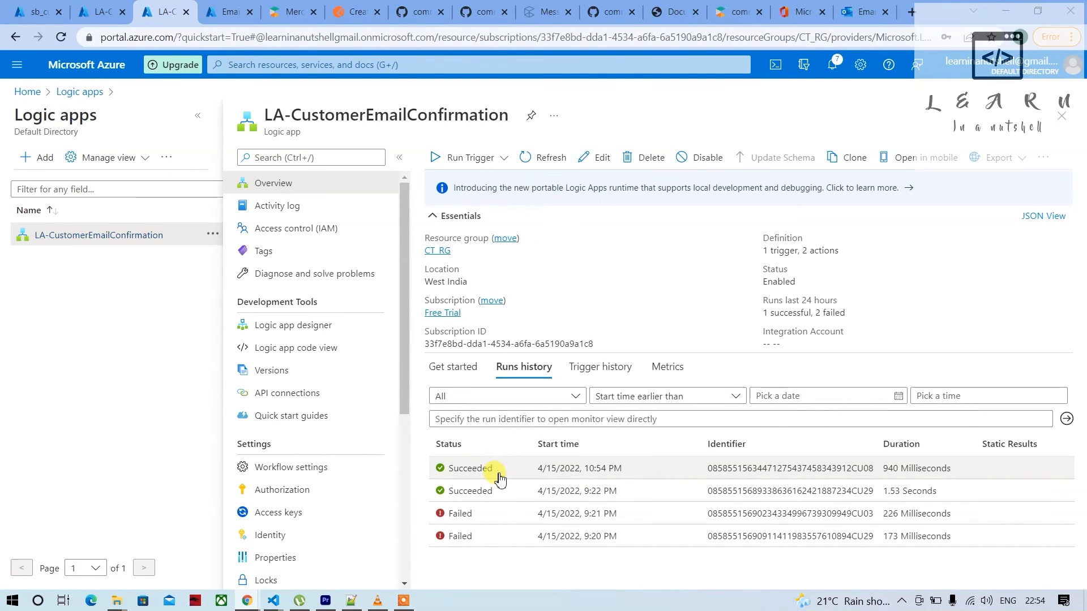
pyautogui.click(500, 478)
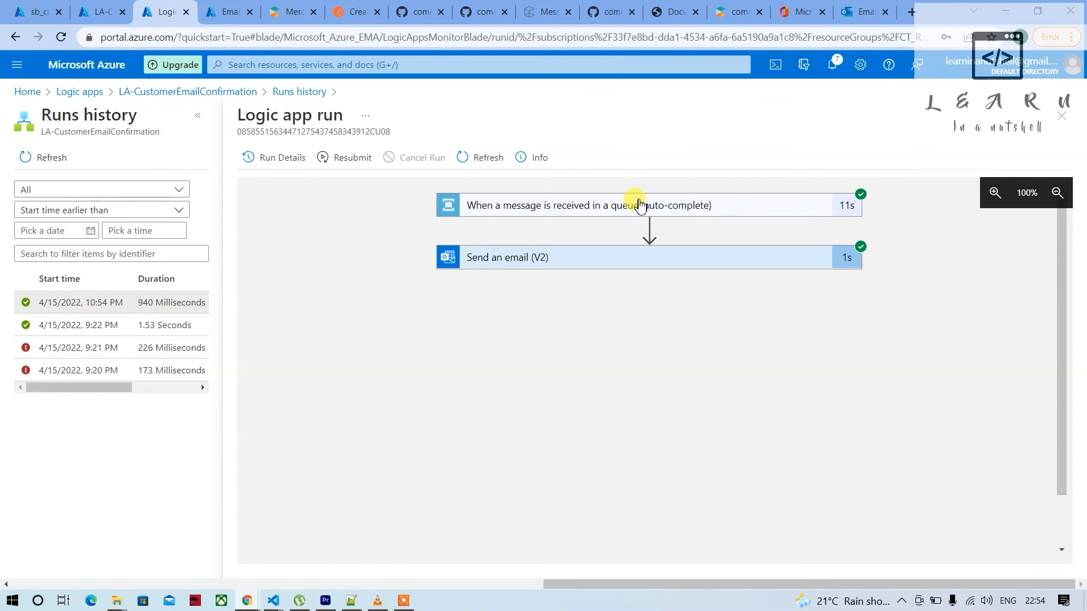
# Examine the Content output of the queue trigger in this run, and collapse the trigger's details
pyautogui.click(635, 210)
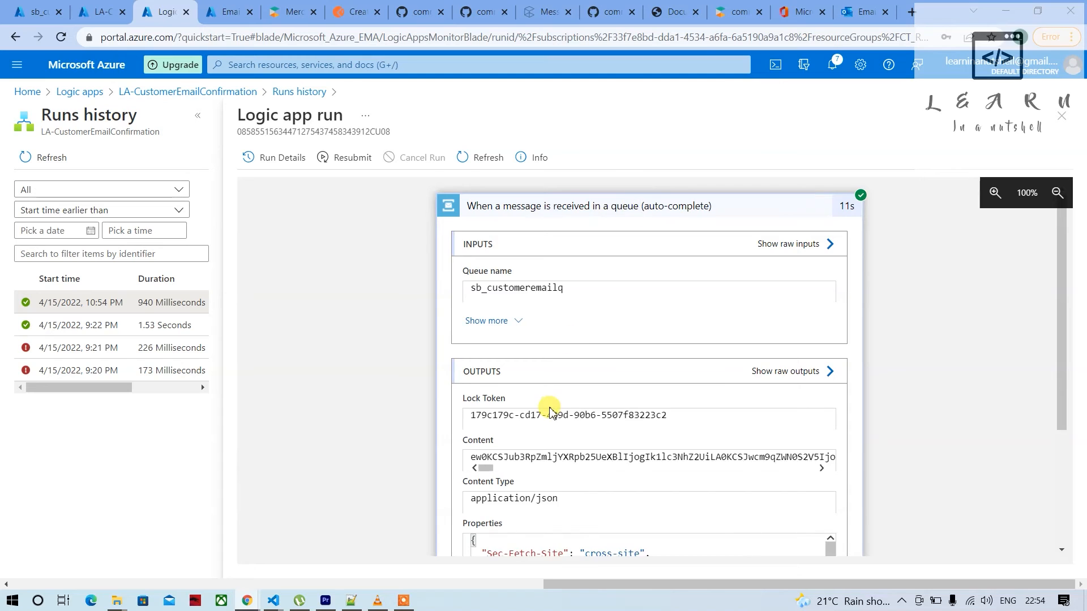
pyautogui.scroll(-2, 549, 412)
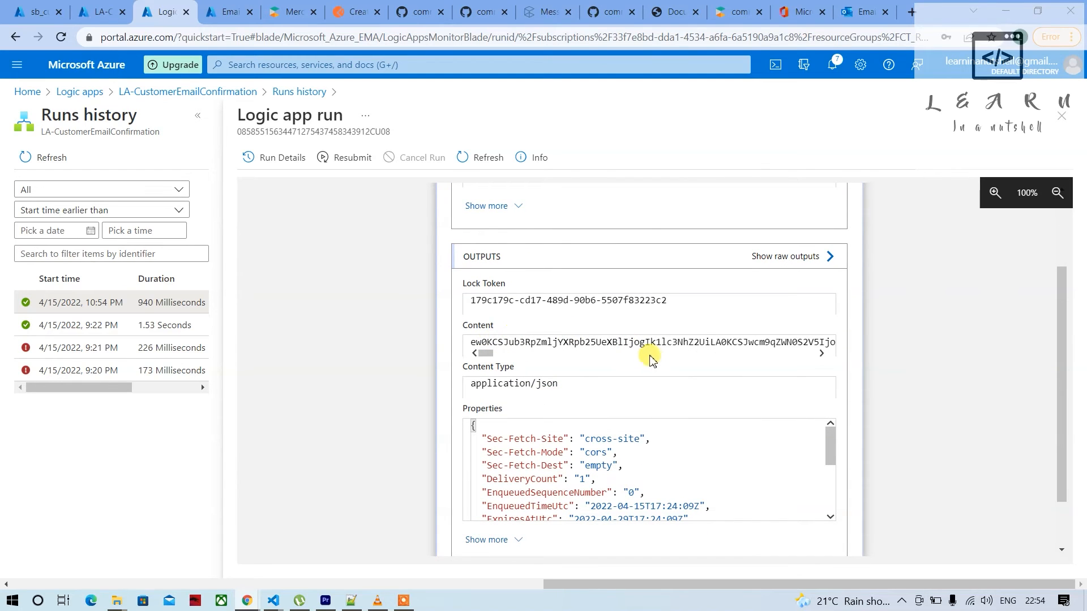
pyautogui.moveTo(553, 342); pyautogui.dragTo(463, 347)
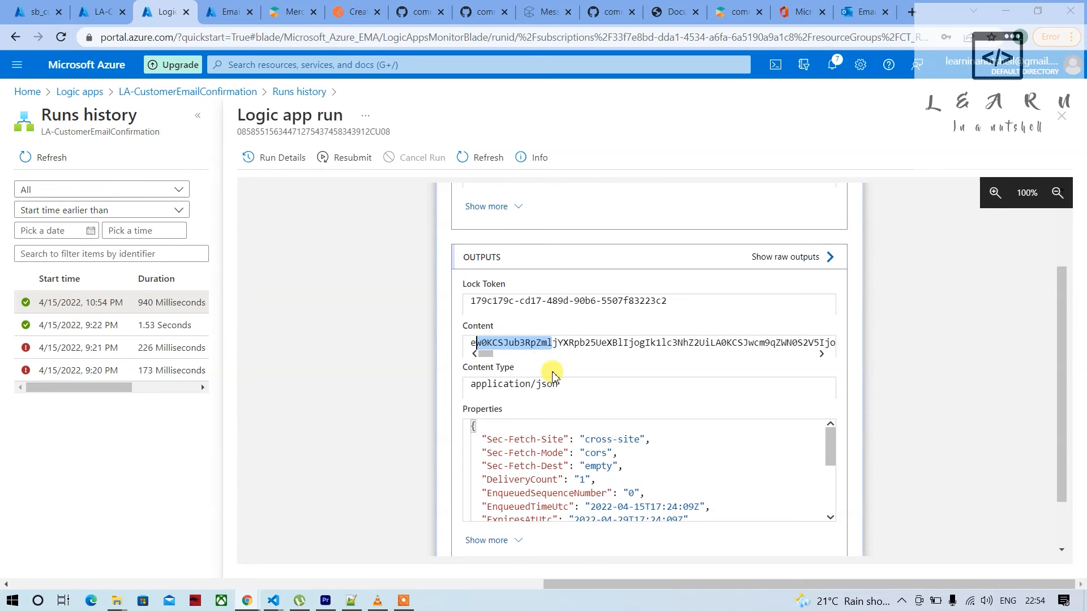
pyautogui.scroll(2, 552, 373)
pyautogui.click(608, 207)
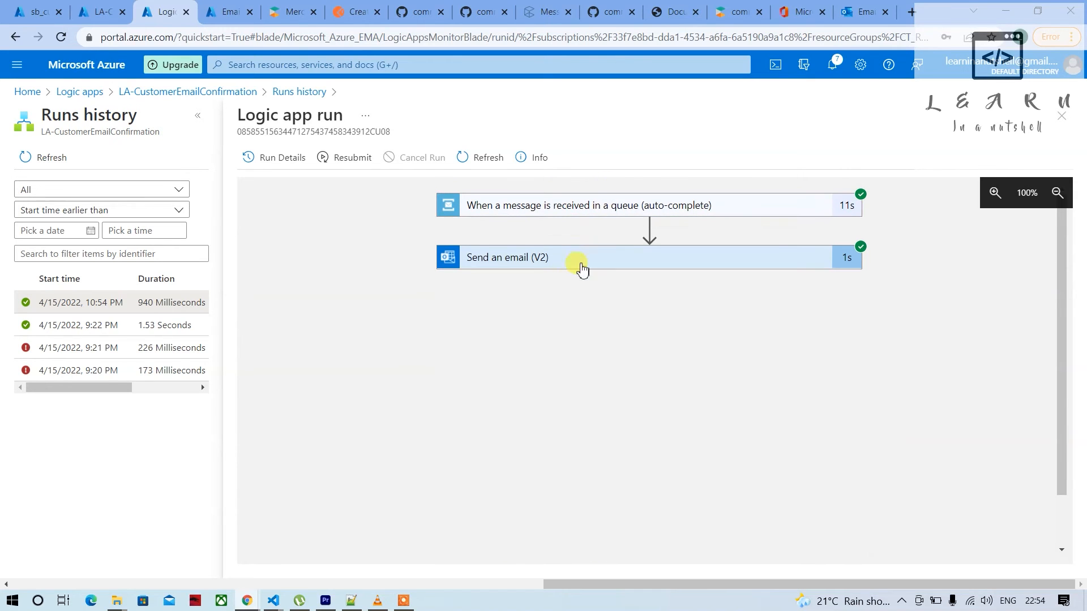
# Expand the Send an email (V2) action in this run and examine its recipient, subject and body inputs
pyautogui.click(566, 269)
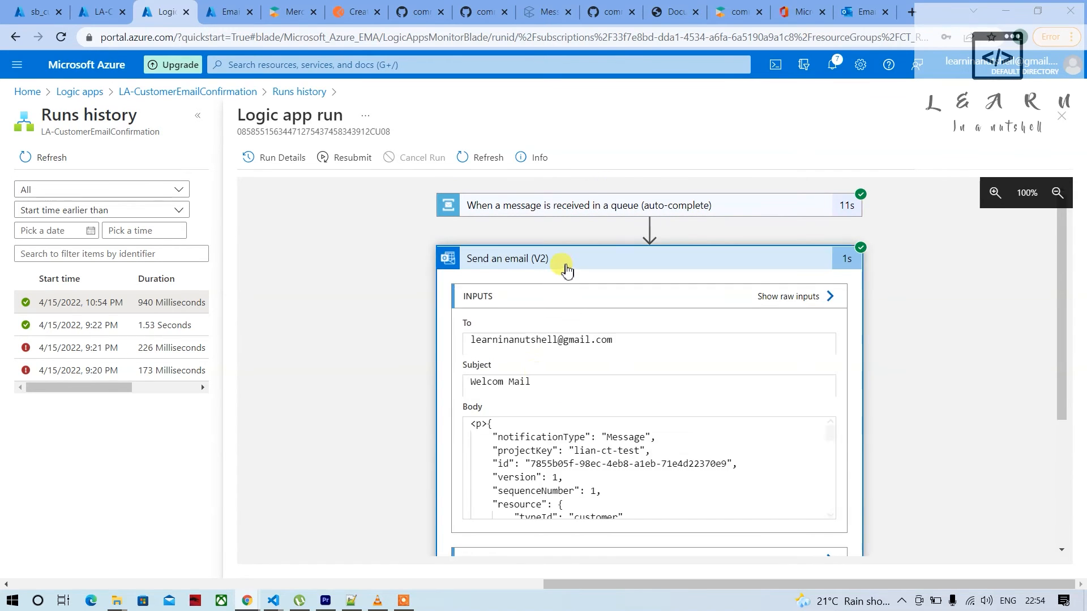
pyautogui.scroll(-1, 522, 419)
pyautogui.scroll(1, 531, 429)
pyautogui.scroll(-1, 417, 444)
pyautogui.scroll(-2, 581, 375)
pyautogui.scroll(-3, 580, 376)
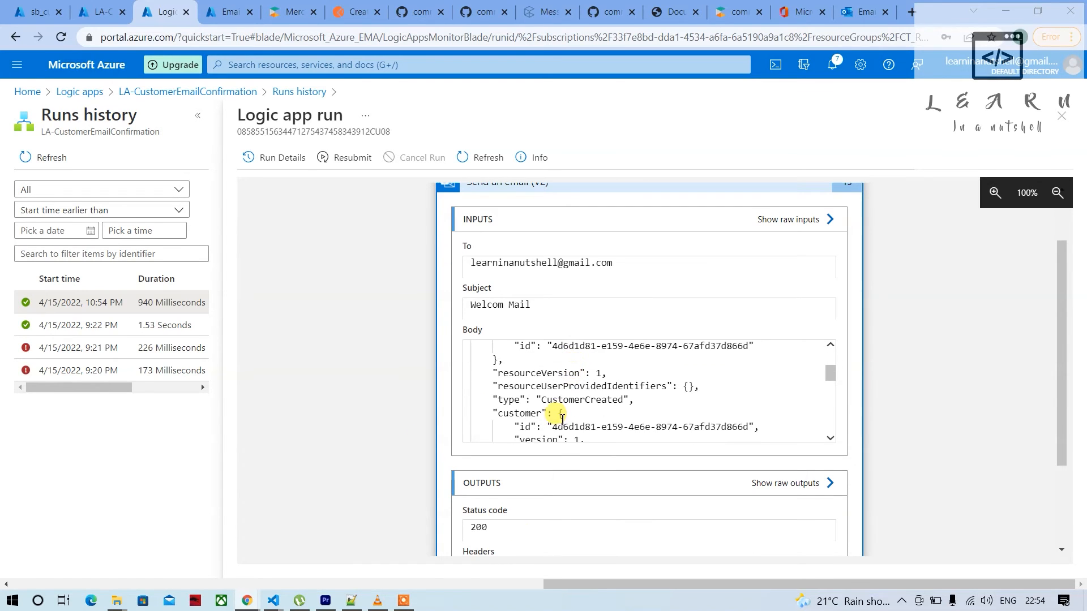
pyautogui.scroll(5, 562, 419)
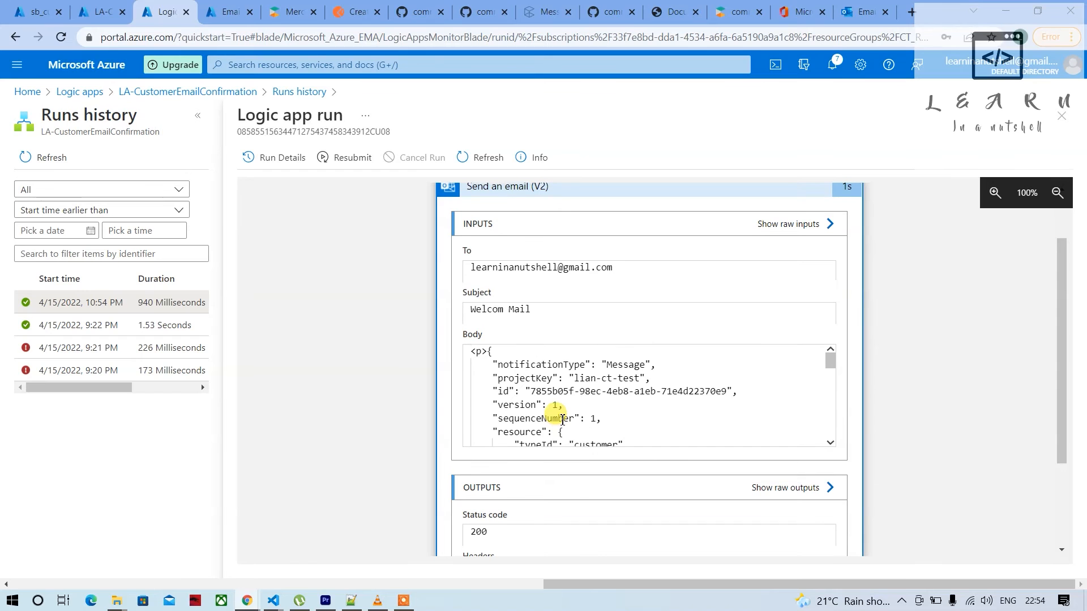
pyautogui.scroll(-10, 516, 409)
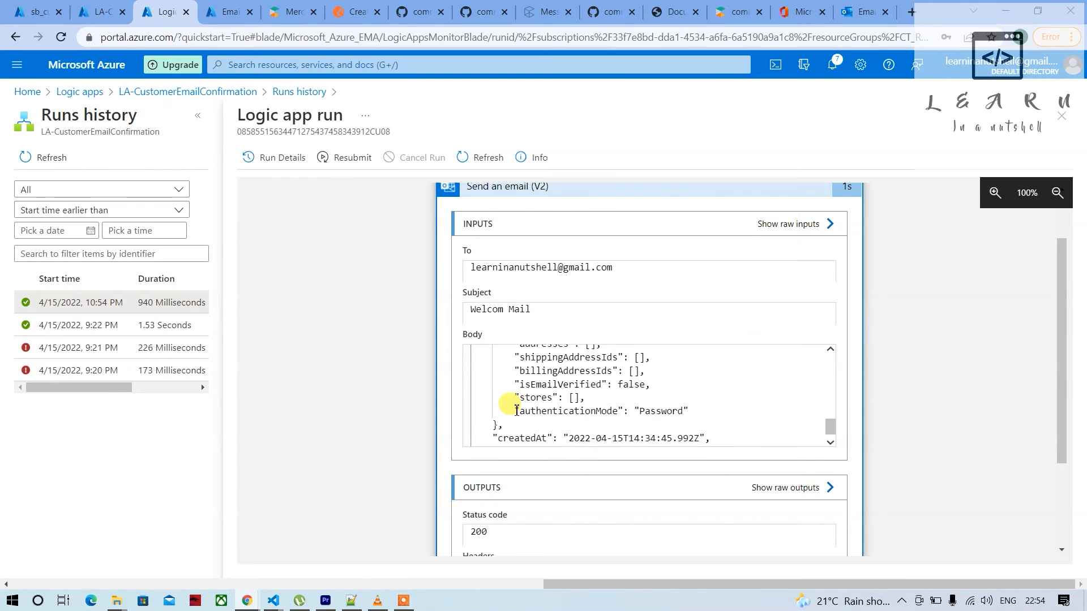
pyautogui.scroll(10, 516, 410)
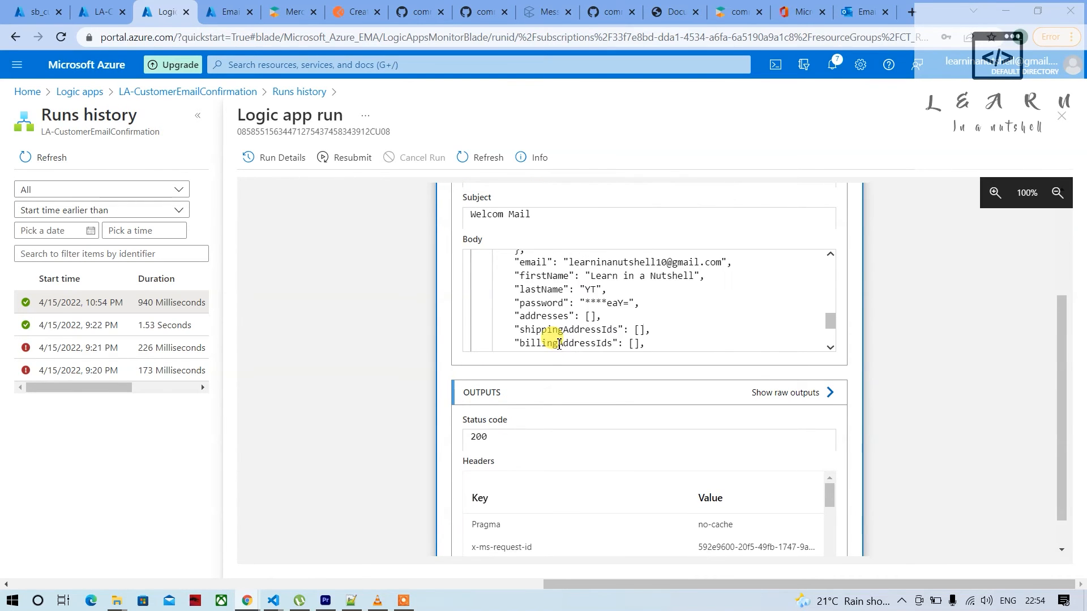
pyautogui.scroll(5, 518, 417)
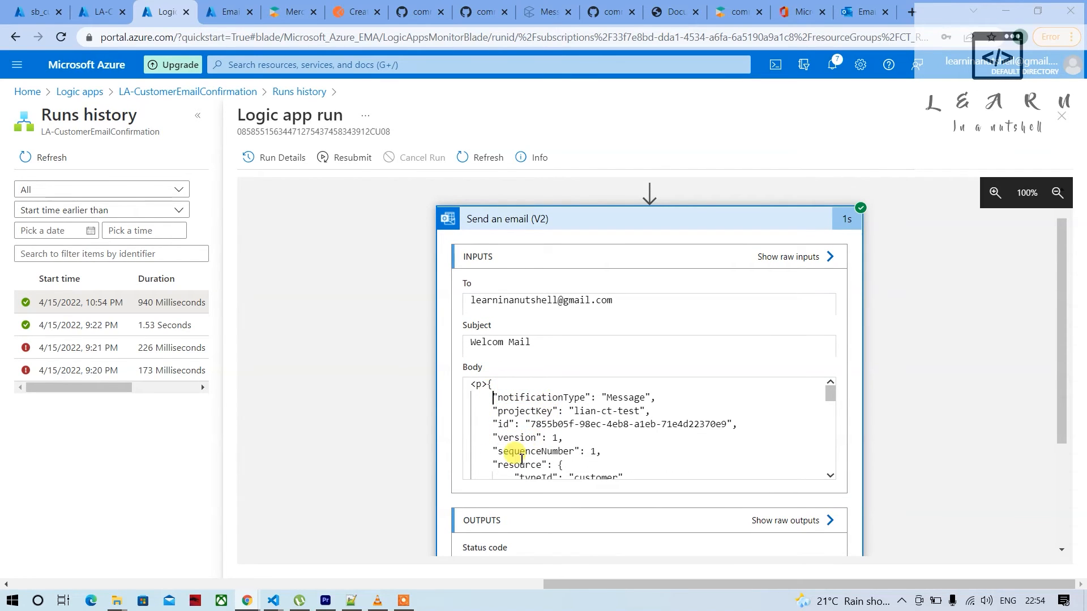
# In the LA-CustomerEmailConfirmation designer, insert a Data Operations Parse JSON action between the queue trigger and the Send an email (V2) action
pyautogui.click(103, 15)
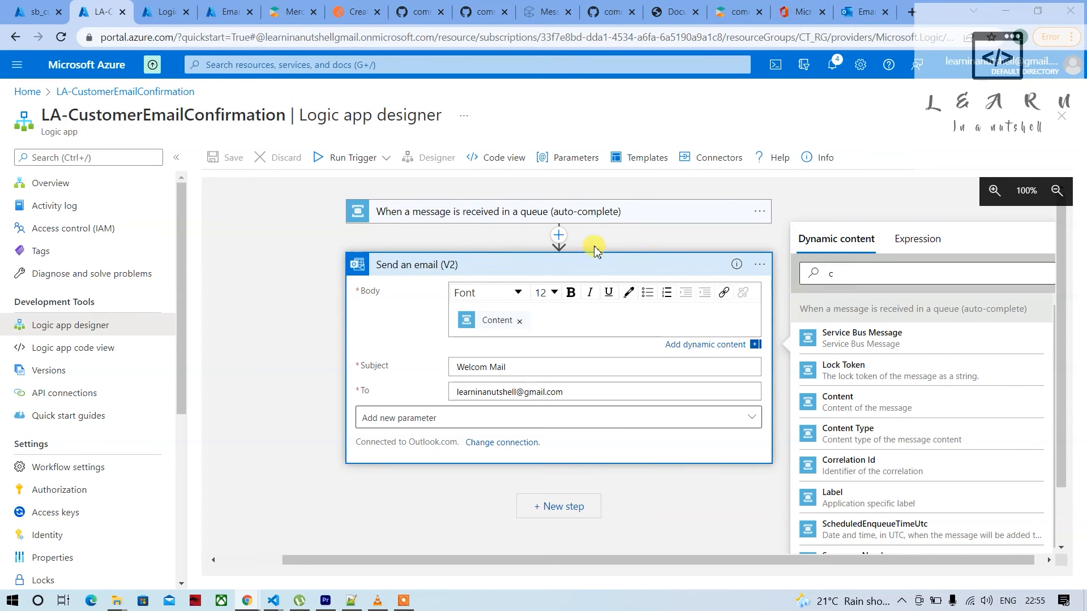
pyautogui.click(558, 237)
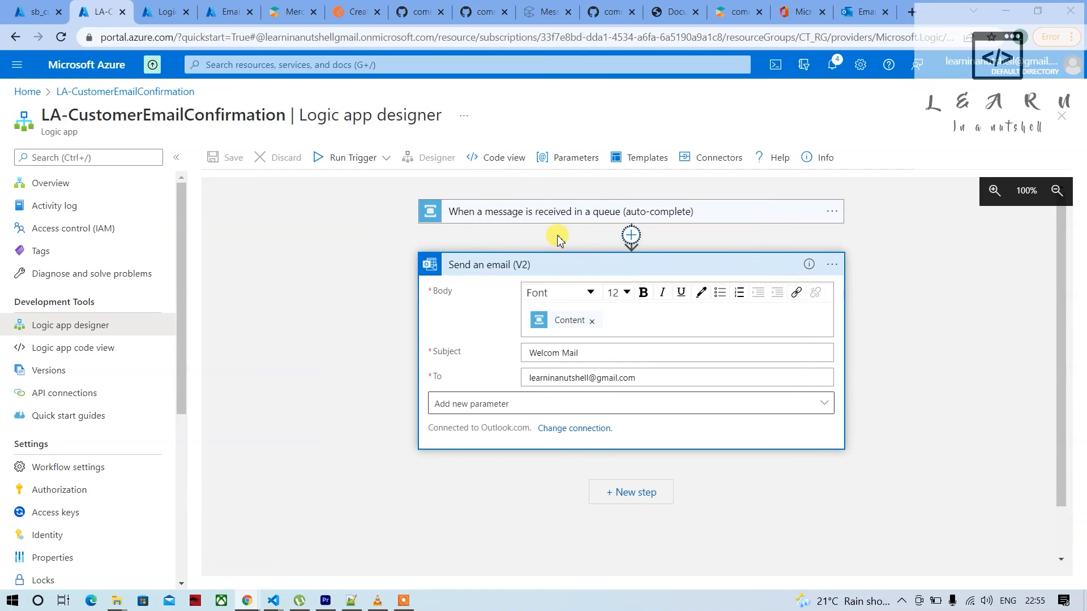
pyautogui.click(631, 237)
pyautogui.click(622, 253)
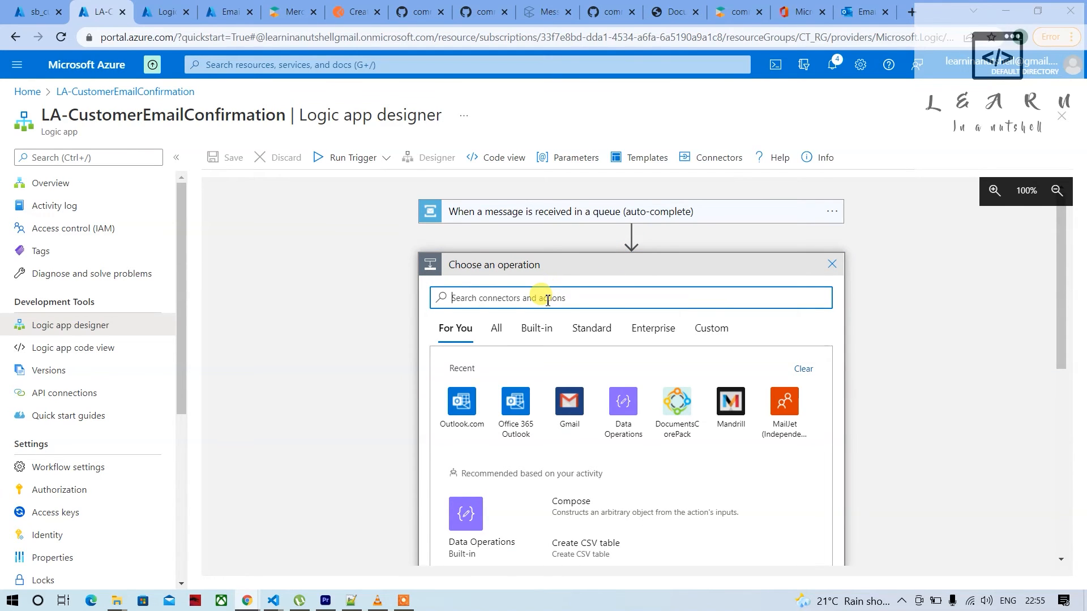
pyautogui.write('Parse')
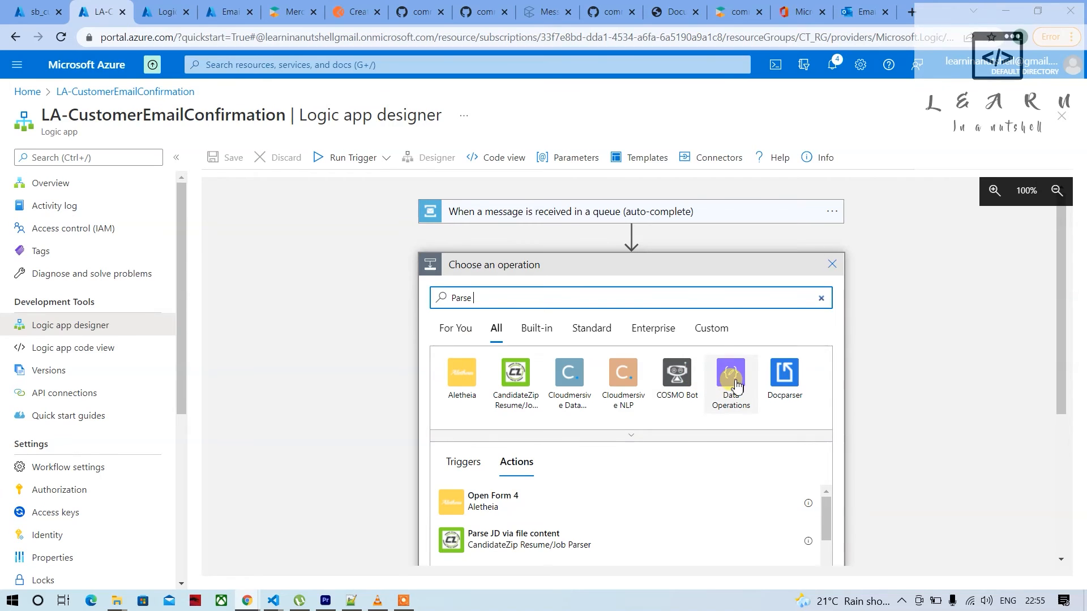
pyautogui.click(735, 383)
pyautogui.scroll(-4, 479, 396)
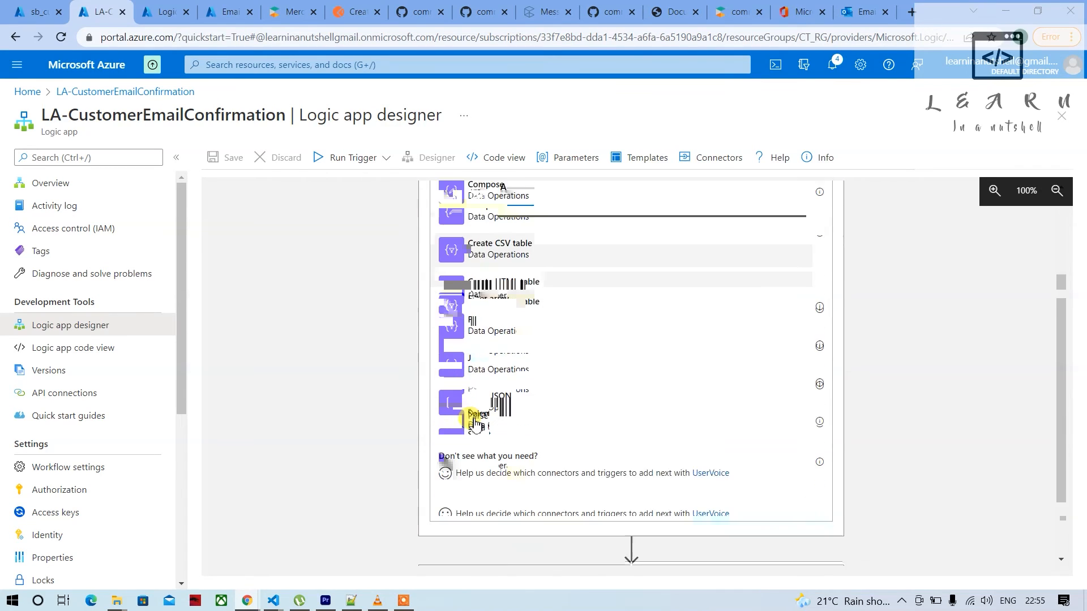
pyautogui.click(511, 343)
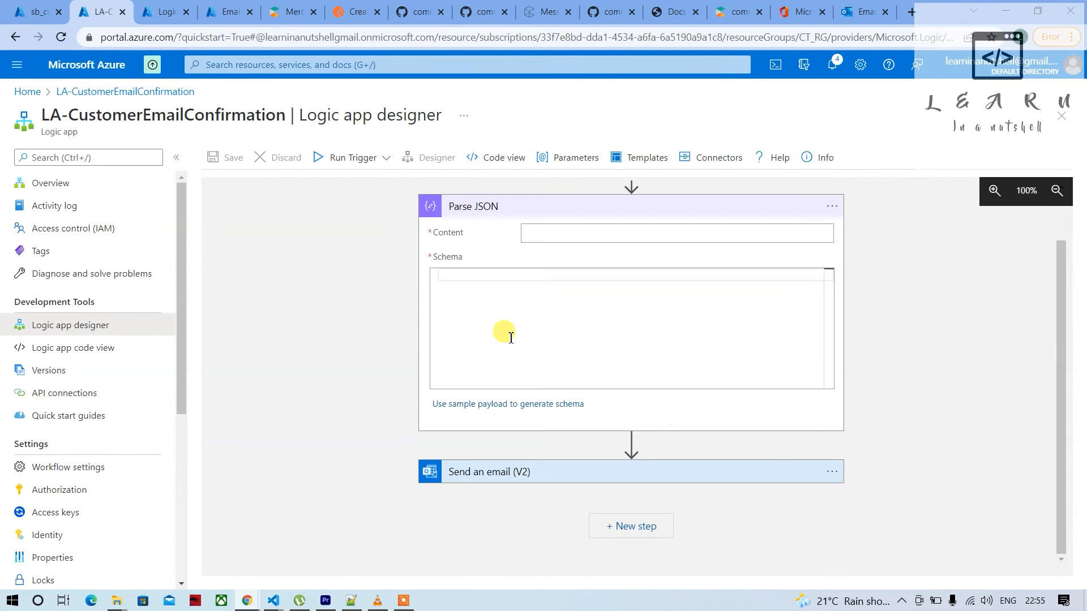
# Set Parse JSON's content to the queue message's Content and generate its schema from the pasted customer JSON sample payload
pyautogui.click(544, 235)
pyautogui.click(931, 464)
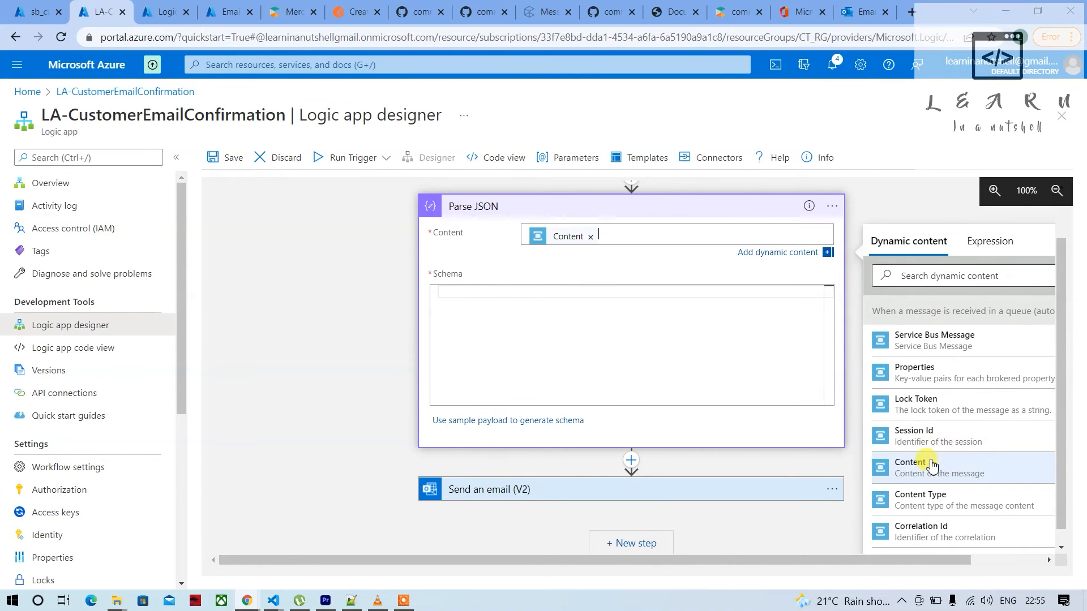
pyautogui.click(514, 289)
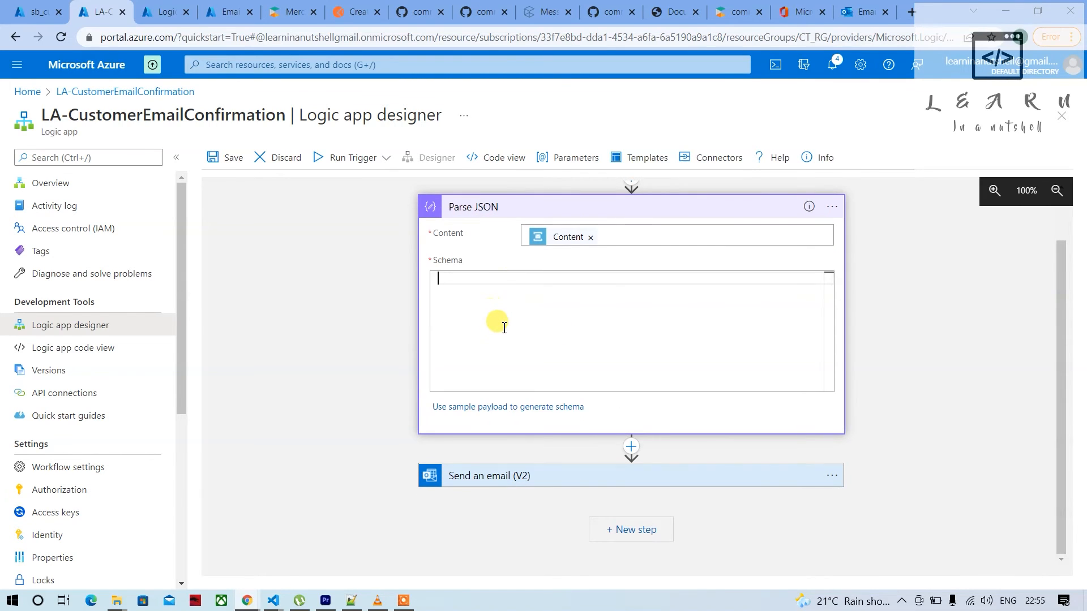
pyautogui.click(514, 408)
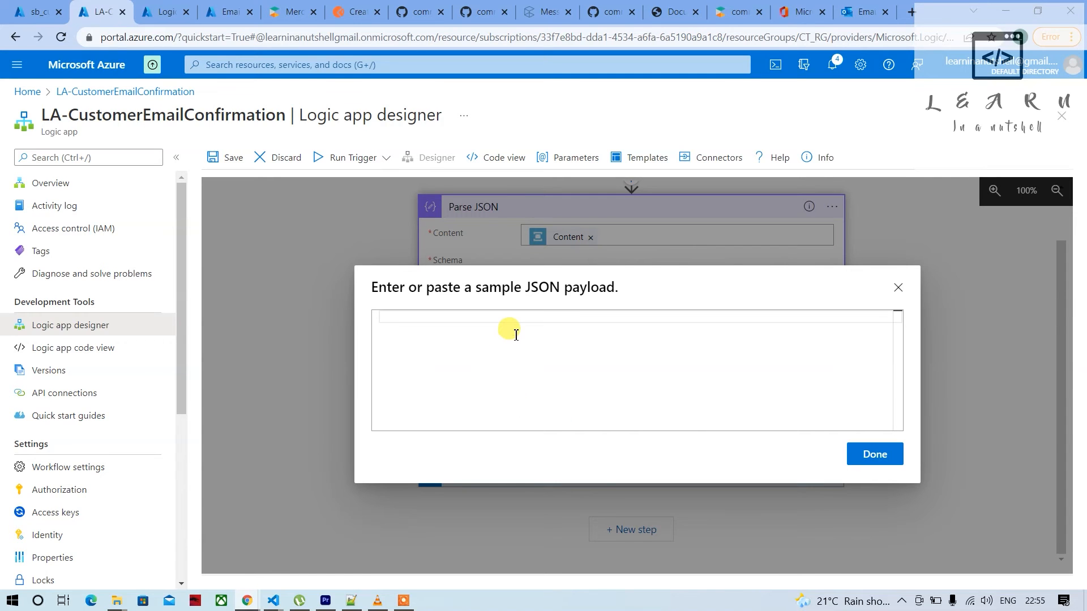
pyautogui.hotkey('ctrl', 'v')
pyautogui.scroll(10, 512, 343)
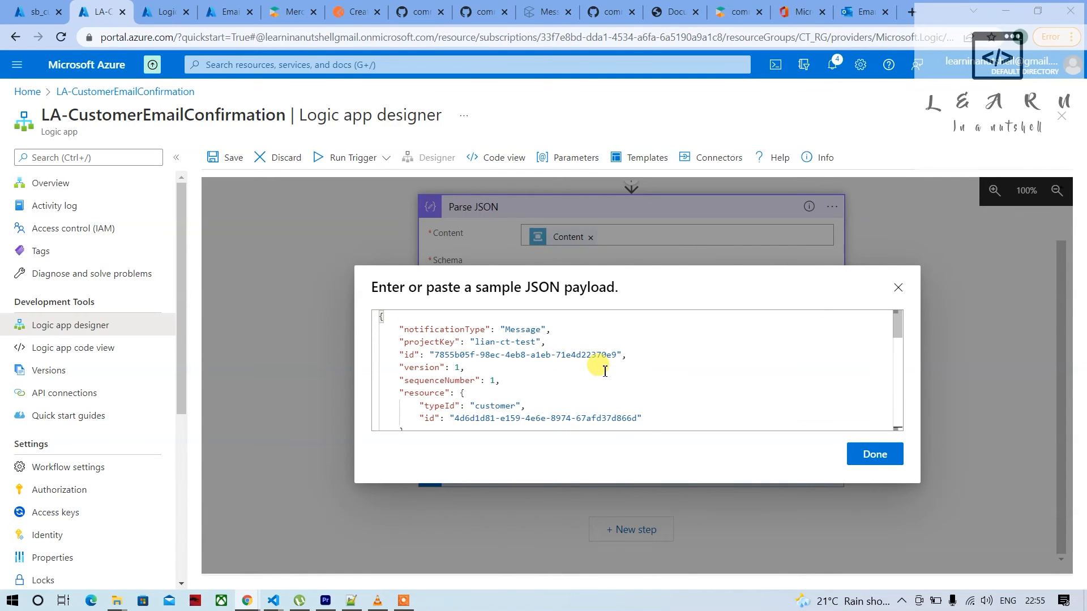
pyautogui.click(874, 455)
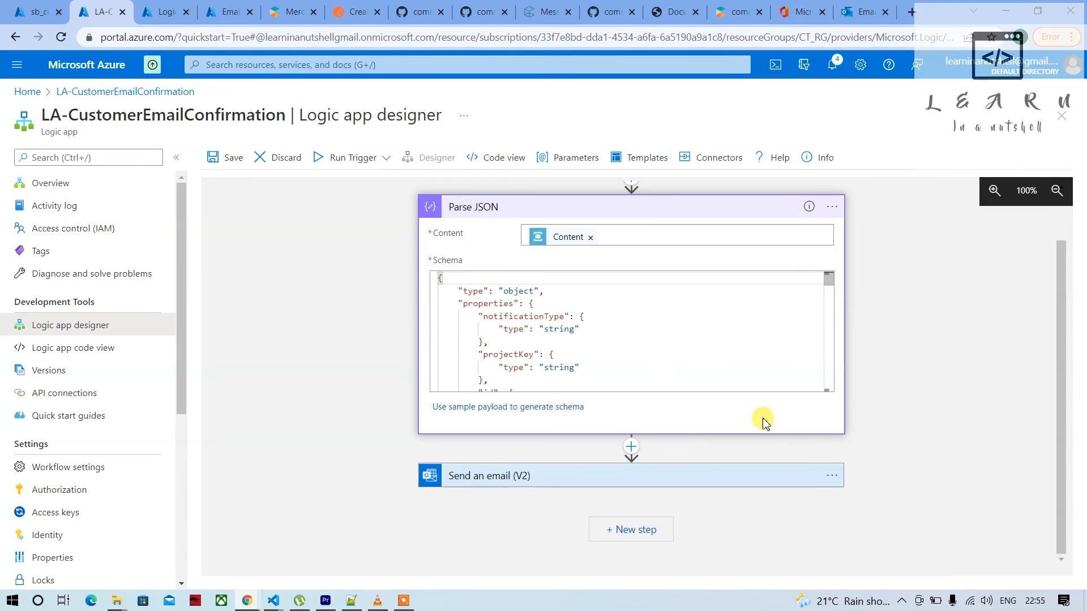
# Review the generated Parse JSON schema and save the logic app
pyautogui.scroll(-10, 566, 334)
pyautogui.scroll(9, 512, 346)
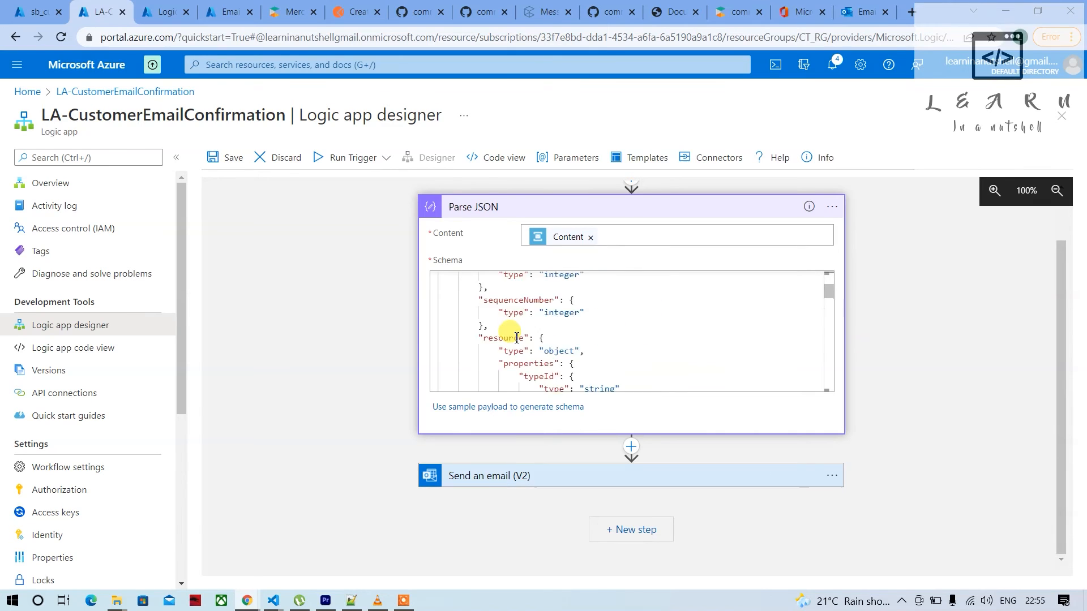
pyautogui.scroll(3, 508, 362)
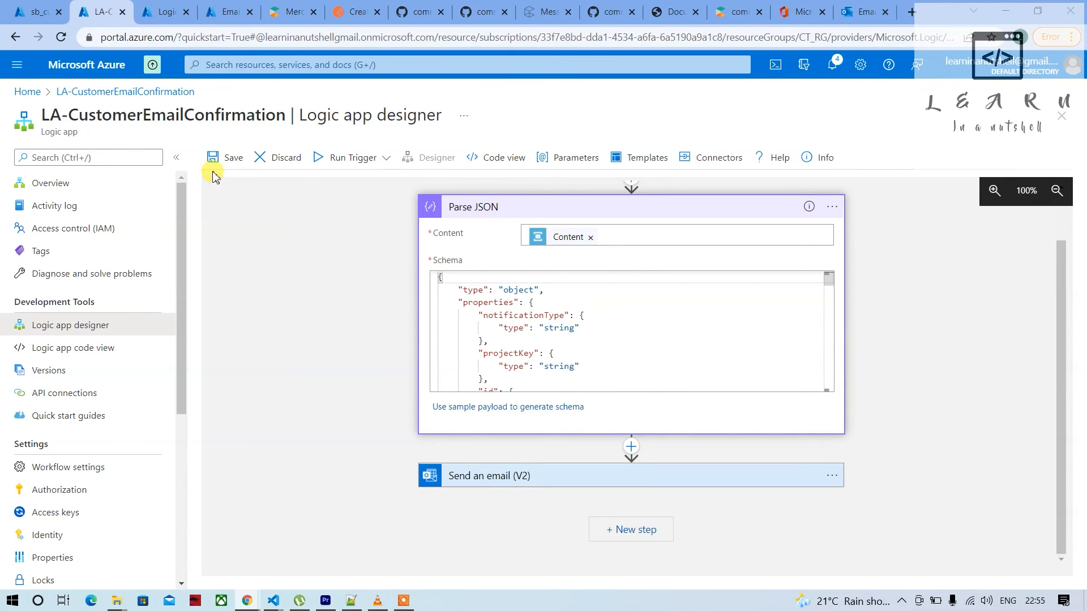
pyautogui.click(225, 157)
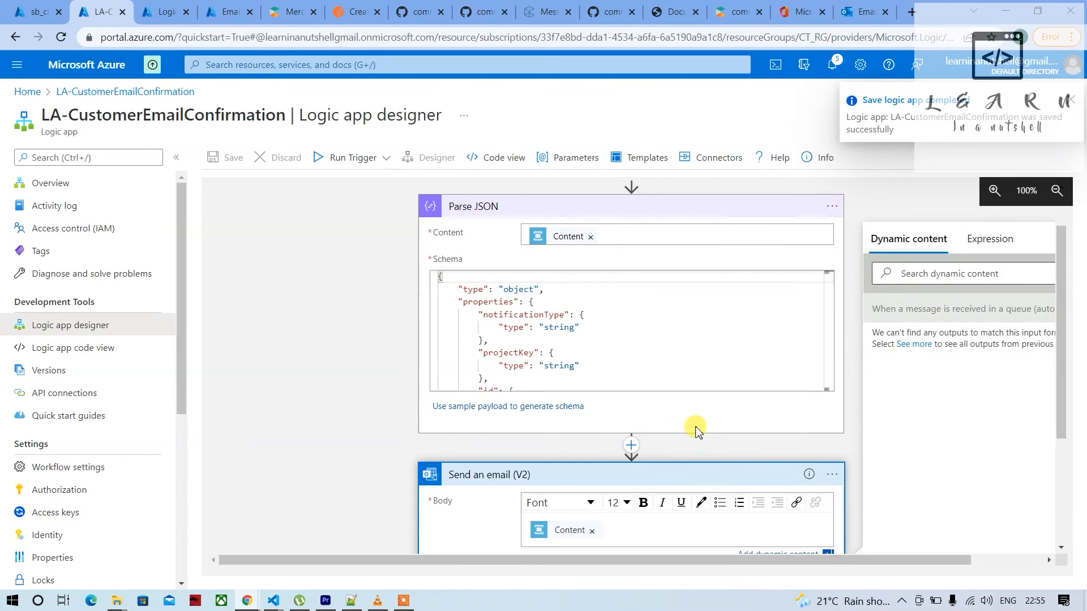
# Replace the Content token in the email body with the greeting "Hi" followed by the firstName value from Parse JSON
pyautogui.scroll(-3, 696, 427)
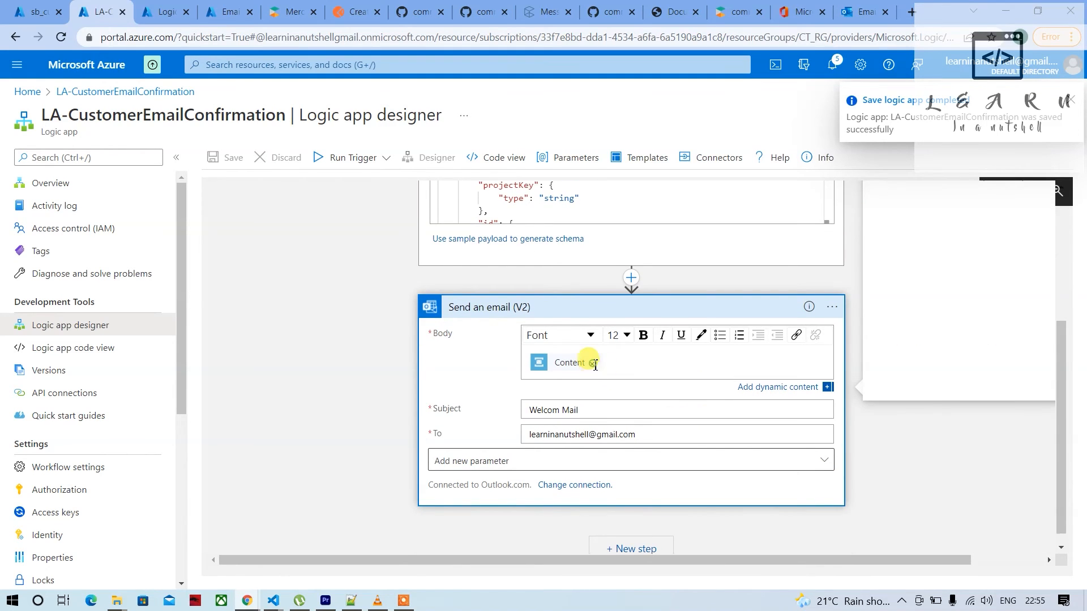
pyautogui.click(594, 364)
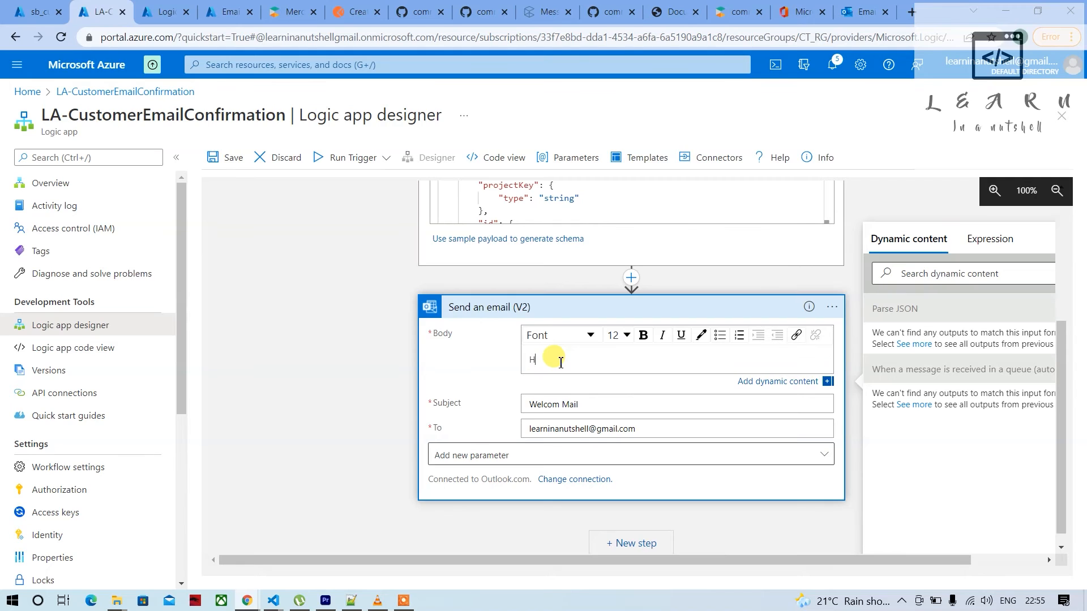
pyautogui.write('i')
pyautogui.click(940, 274)
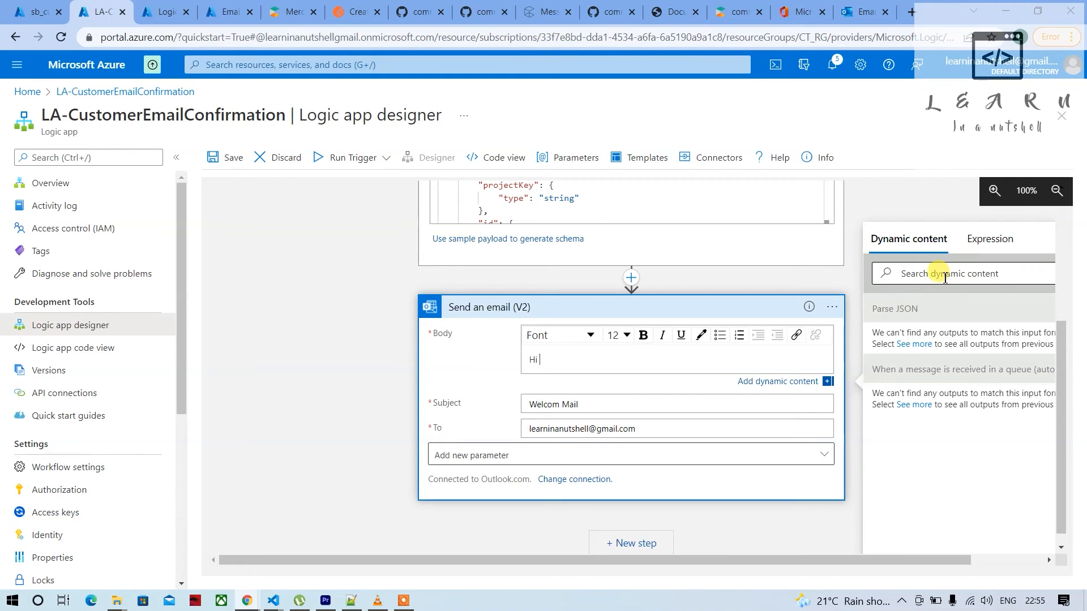
pyautogui.write('fi')
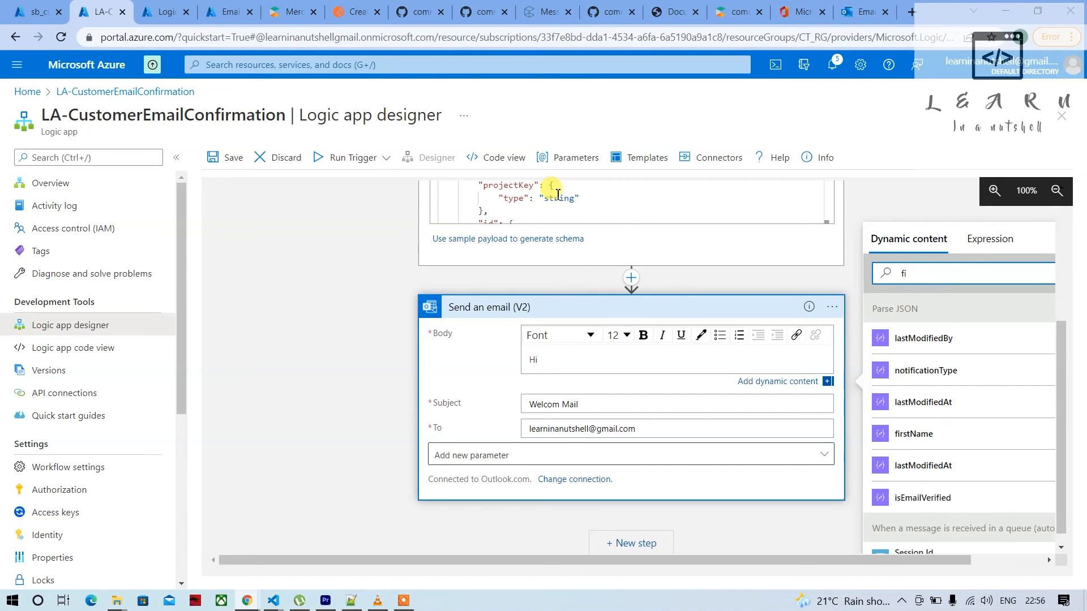
pyautogui.scroll(2, 557, 207)
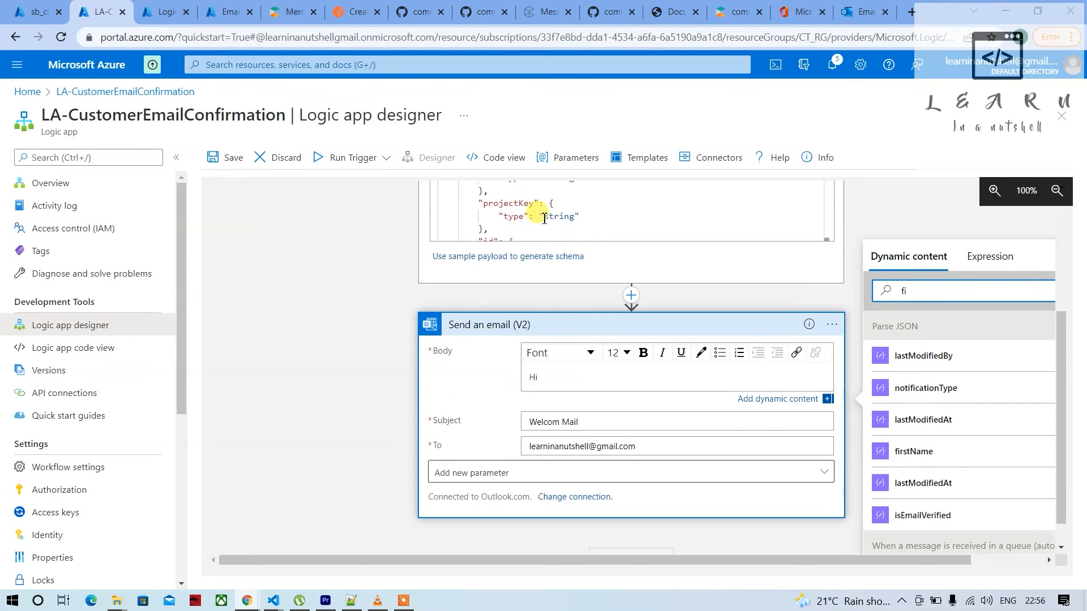
pyautogui.scroll(-1, 532, 236)
pyautogui.scroll(-1, 928, 518)
pyautogui.click(913, 479)
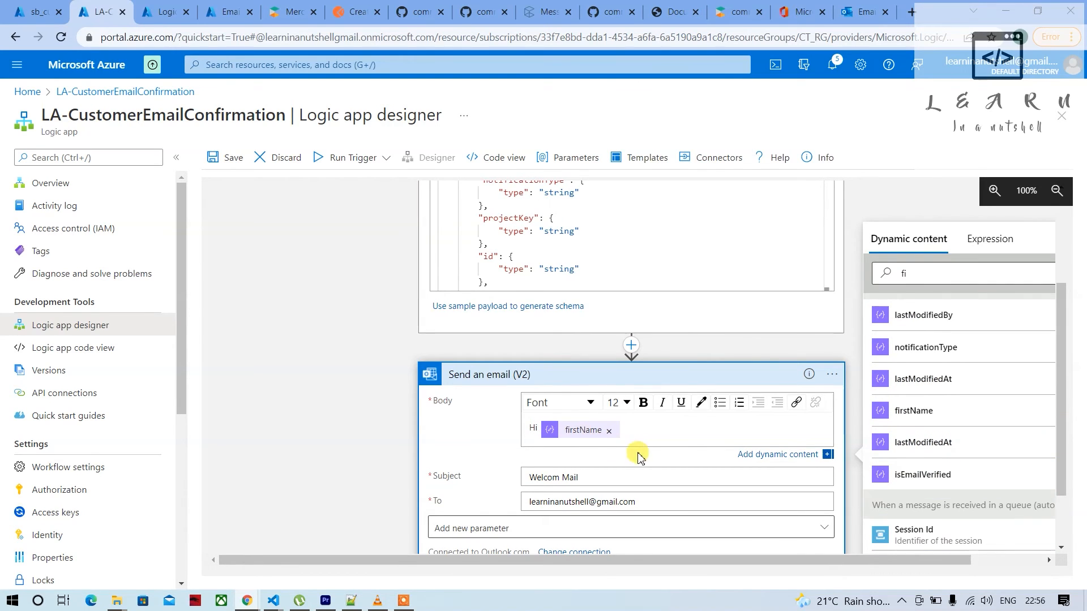
# Add the line "Your registration is successfull." below the greeting in the email body and close it with "Regards" and "Learn In a Nutshell"
pyautogui.press('Return')
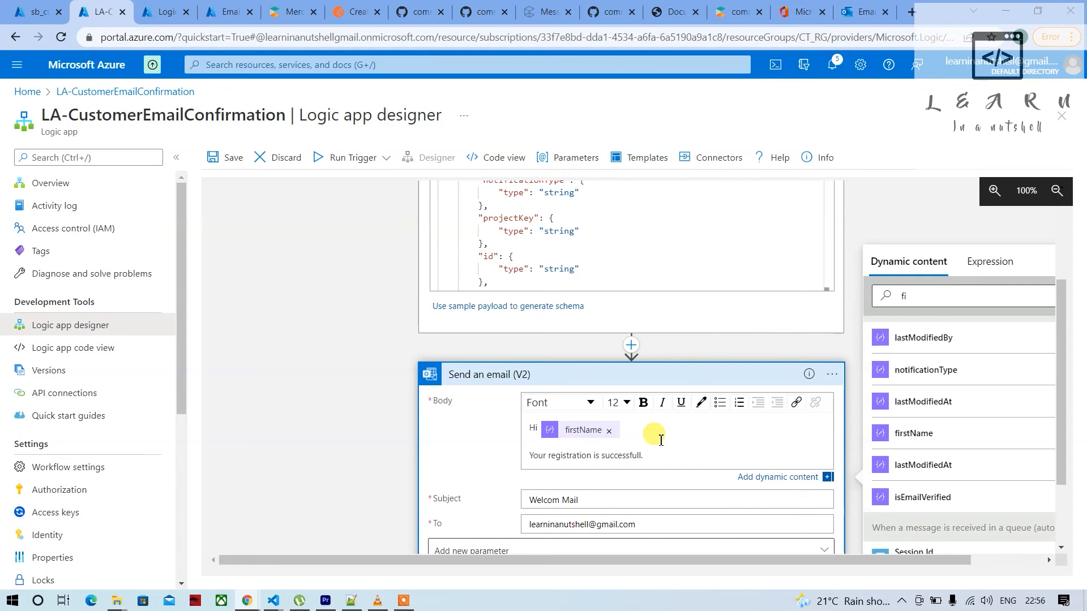
pyautogui.press('Return')
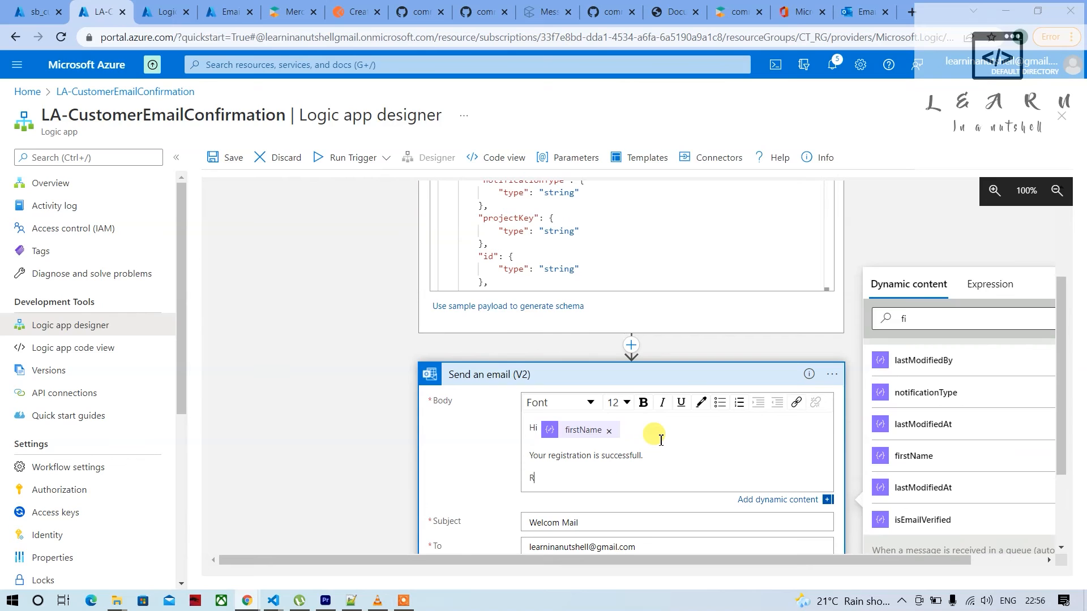
pyautogui.write('Regards')
pyautogui.press('Return')
pyautogui.write('lea')
pyautogui.press('BackSpace')
pyautogui.press('BackSpace')
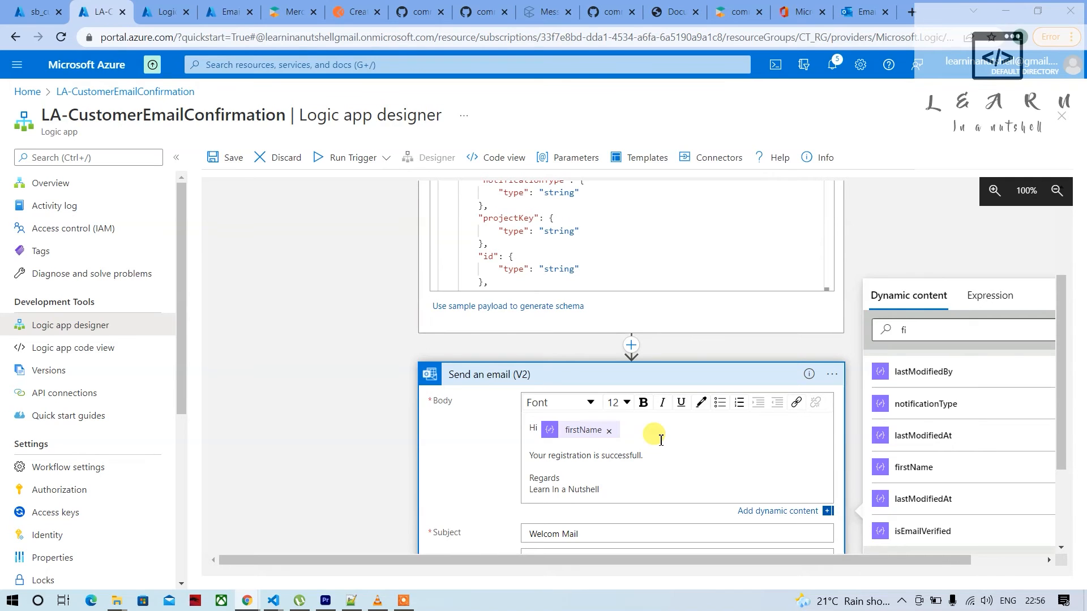
# Change the email subject to "Welcome", the firstName value from Parse JSON, and "to Learn in a Nutshell"
pyautogui.scroll(-2, 687, 453)
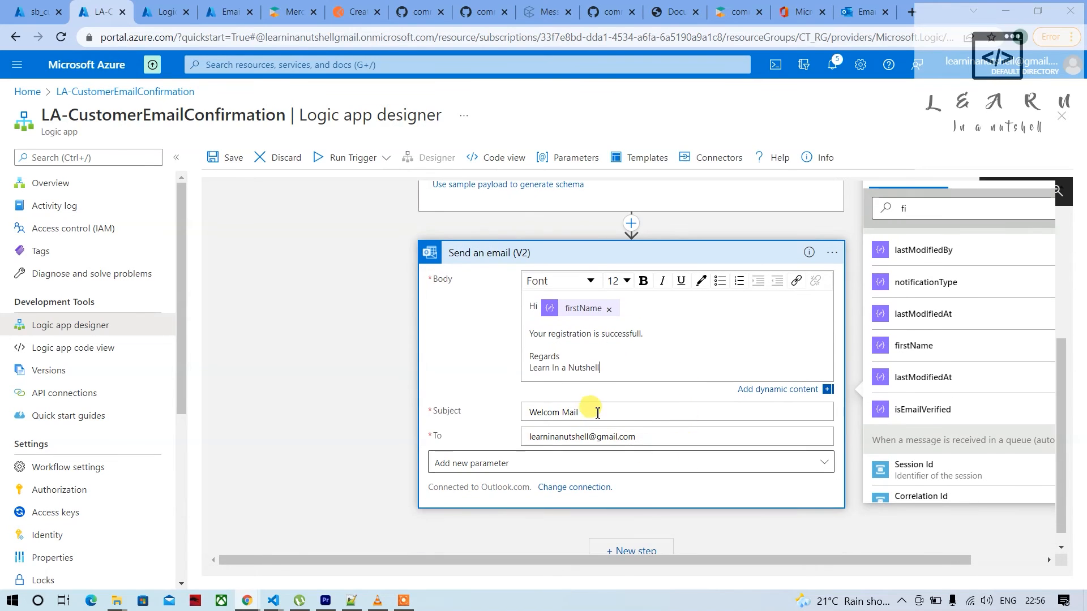
pyautogui.moveTo(564, 414); pyautogui.dragTo(599, 413)
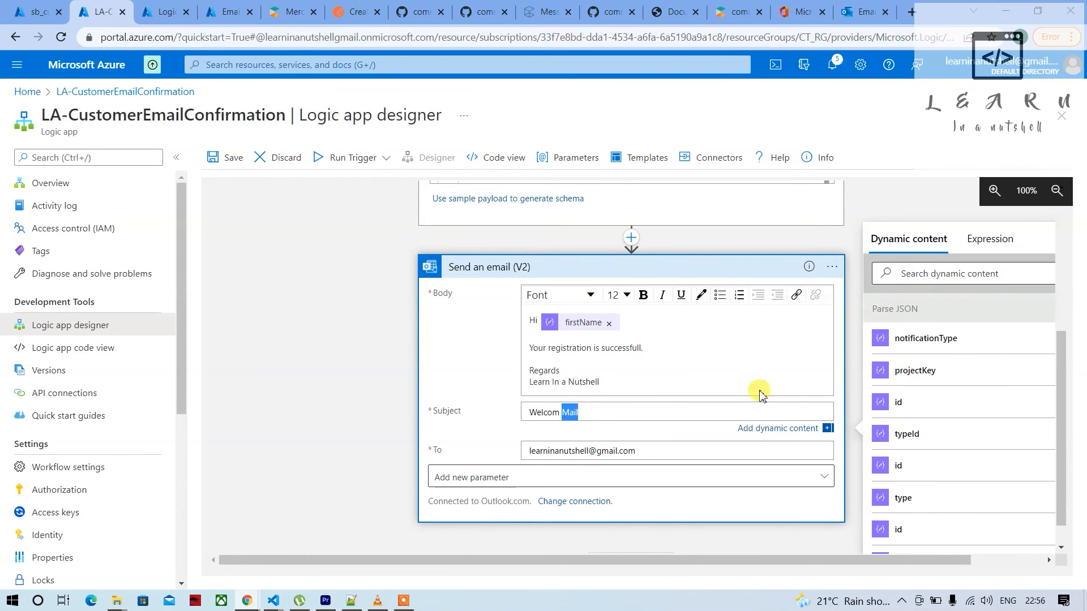
pyautogui.scroll(-2, 923, 486)
pyautogui.scroll(-4, 922, 486)
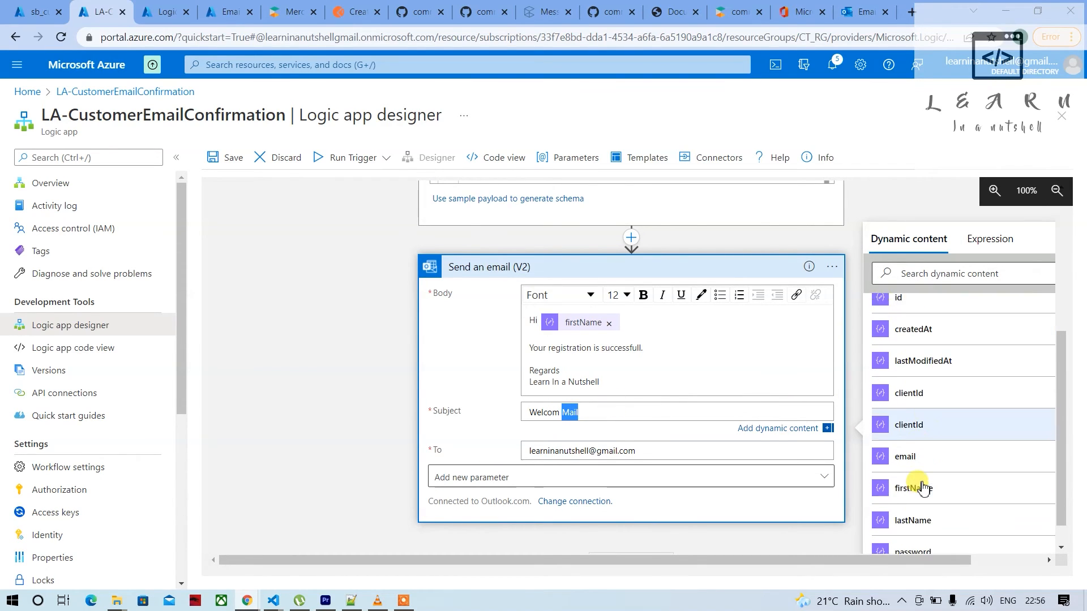
pyautogui.click(924, 476)
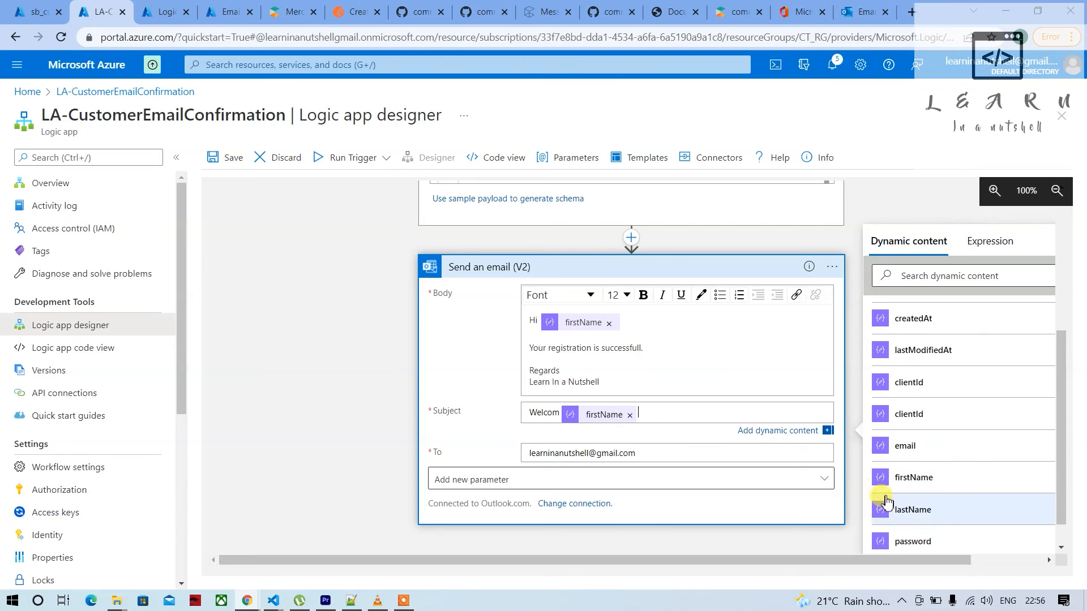
pyautogui.click(559, 414)
pyautogui.write('e')
pyautogui.click(654, 415)
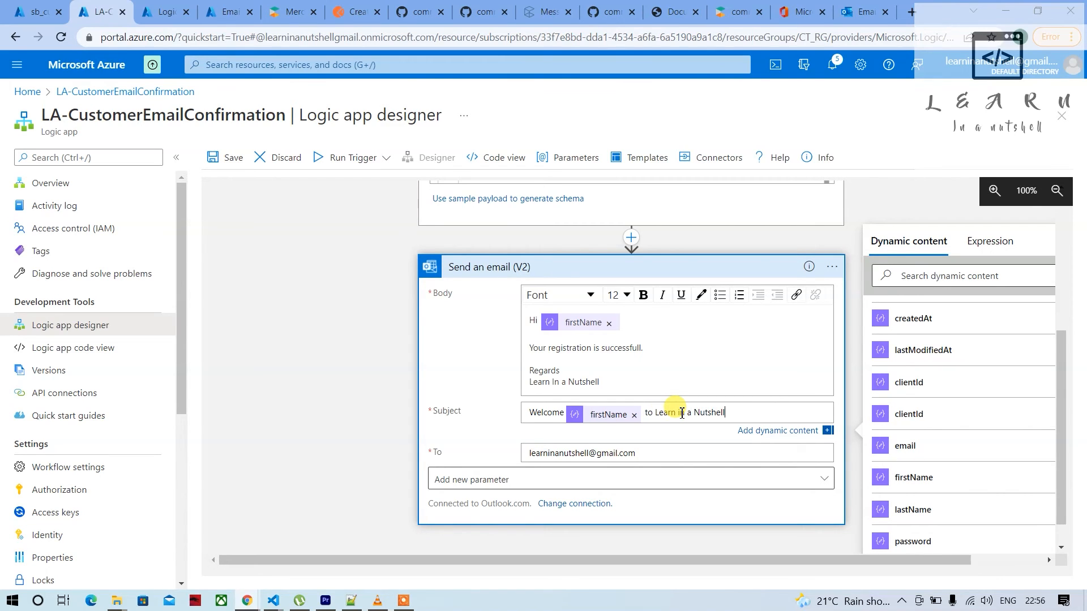
# Replace the recipient address of the Send an email action with a single email value from Parse JSON
pyautogui.tripleClick(565, 453)
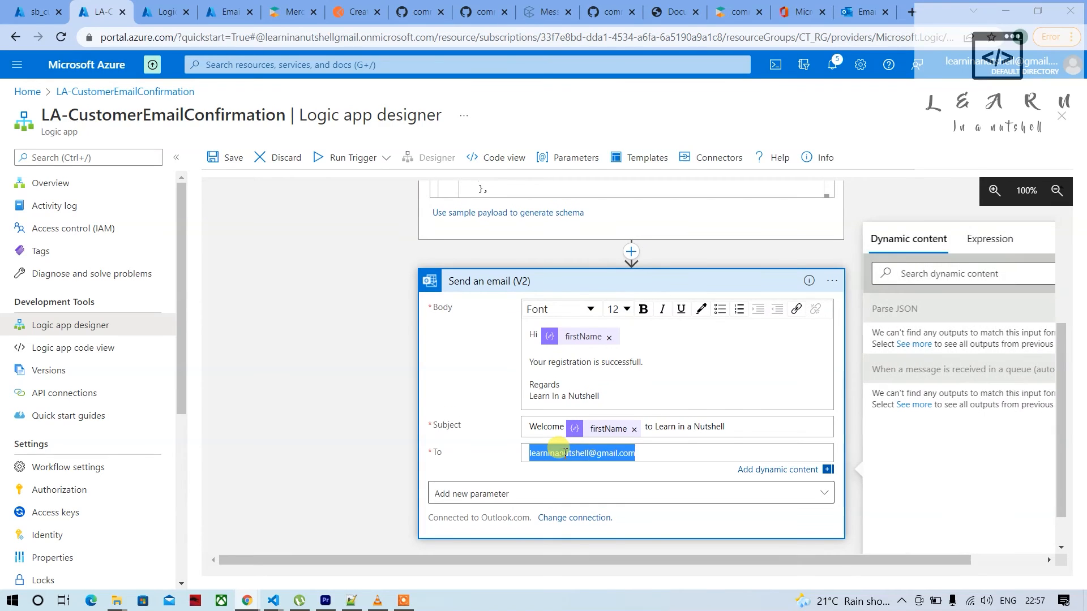
pyautogui.press('BackSpace')
pyautogui.write('em')
pyautogui.press('BackSpace')
pyautogui.press('BackSpace')
pyautogui.click(921, 274)
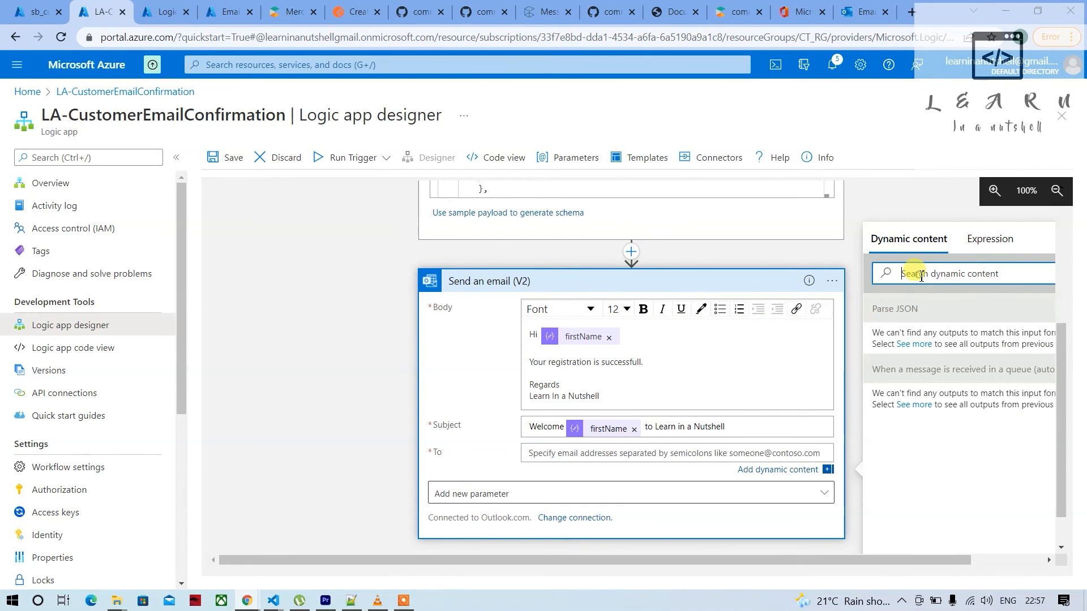
pyautogui.write('ema')
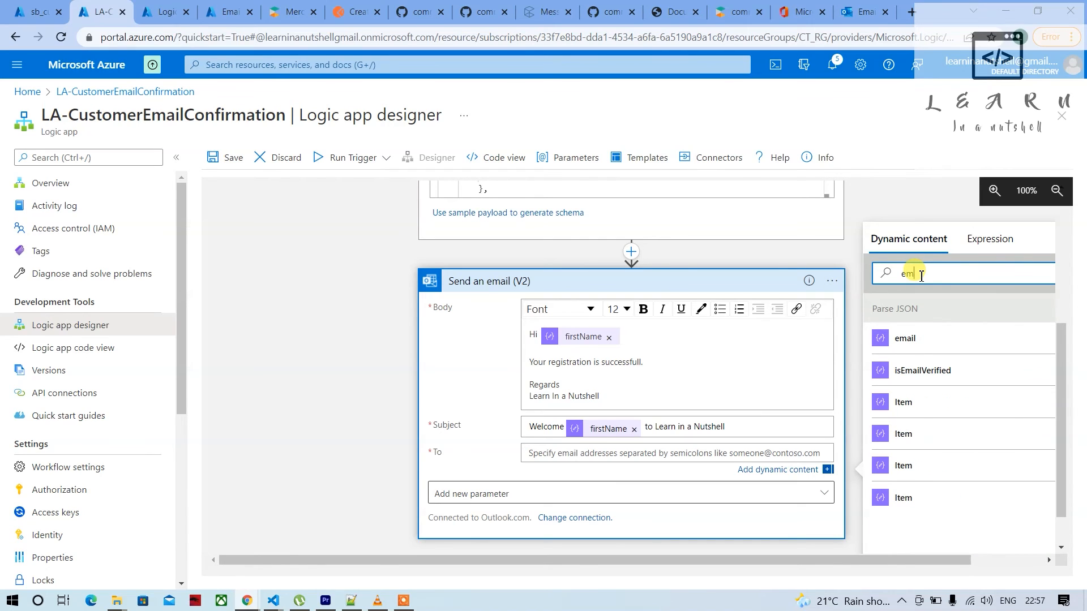
pyautogui.click(905, 340)
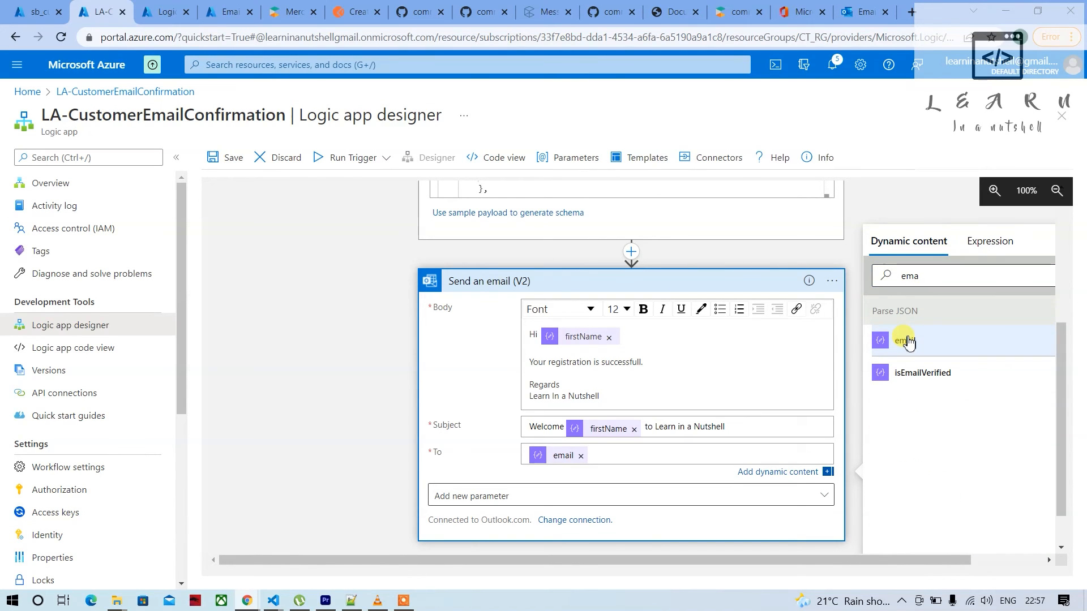
pyautogui.click(908, 341)
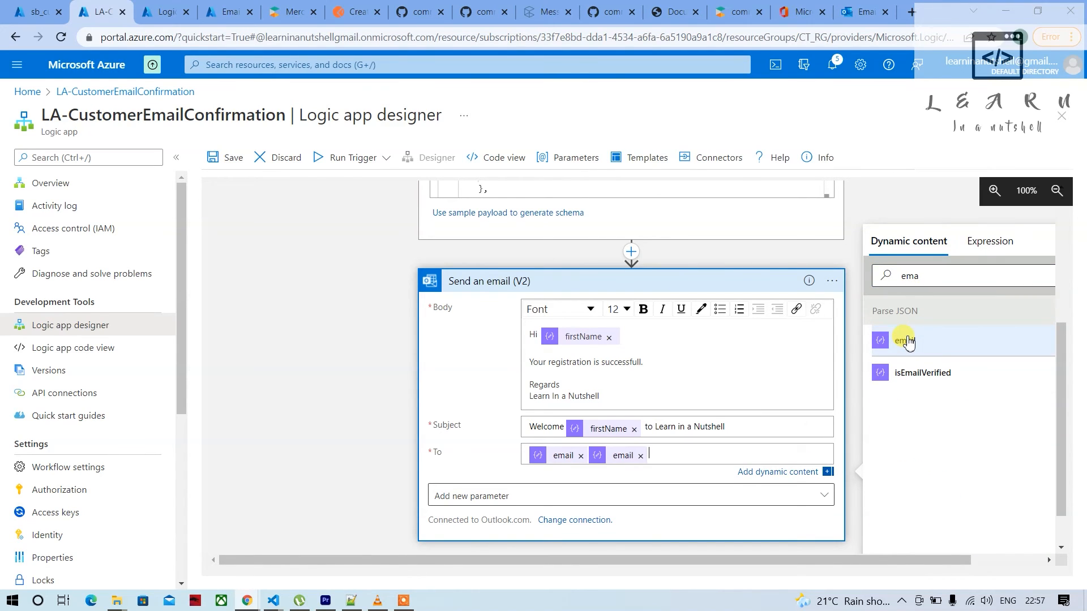
pyautogui.click(640, 456)
# Check the Parse JSON and Send an email actions and save the logic app with the new recipient
pyautogui.scroll(-1, 692, 488)
pyautogui.scroll(2, 693, 496)
pyautogui.scroll(-1, 693, 496)
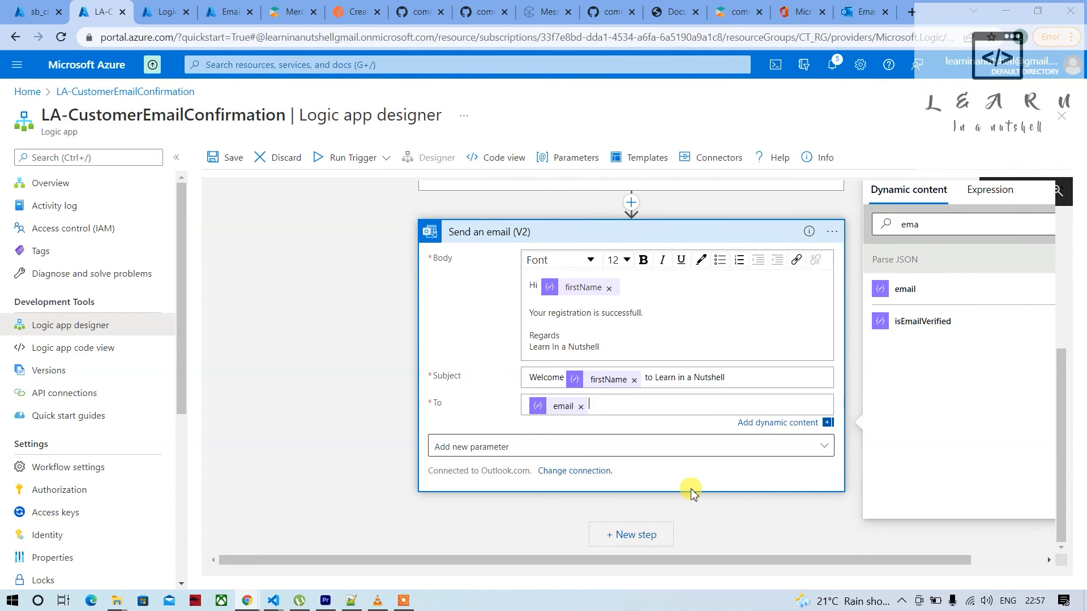
pyautogui.scroll(3, 723, 365)
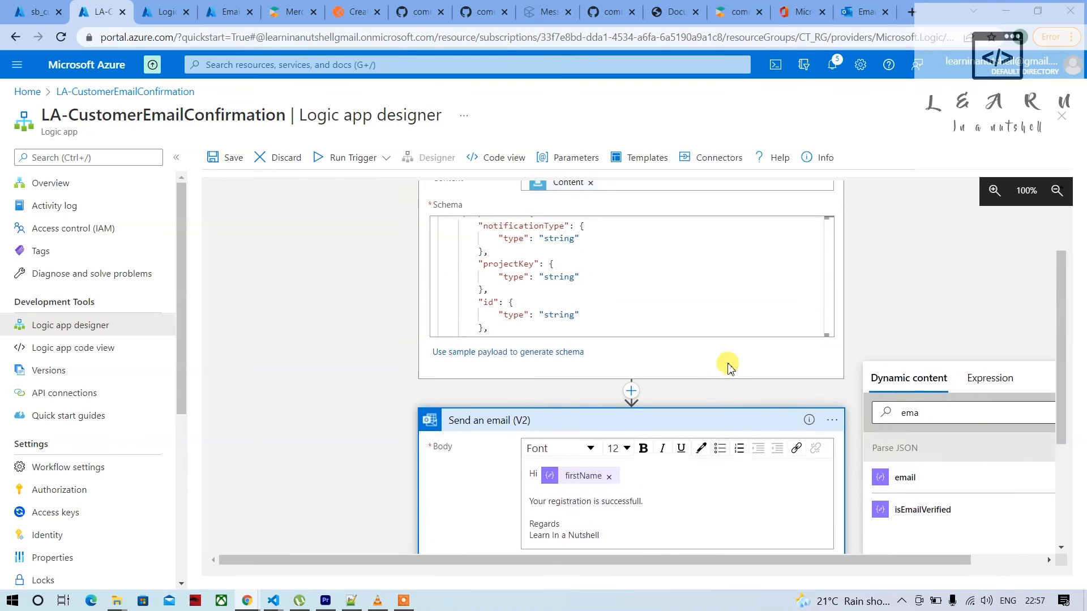
pyautogui.scroll(1, 727, 366)
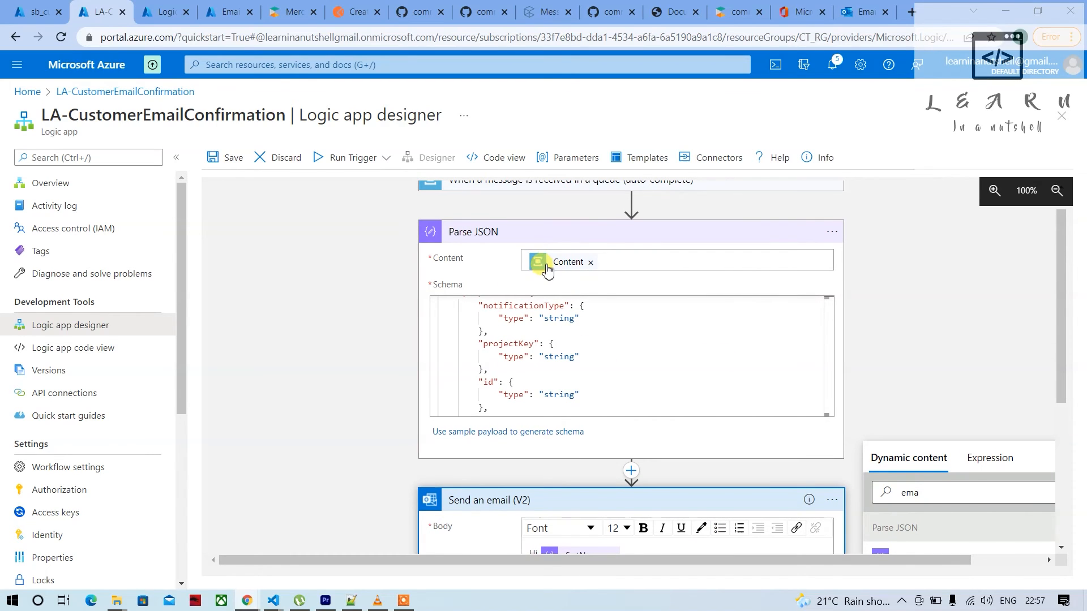
pyautogui.scroll(-1, 595, 417)
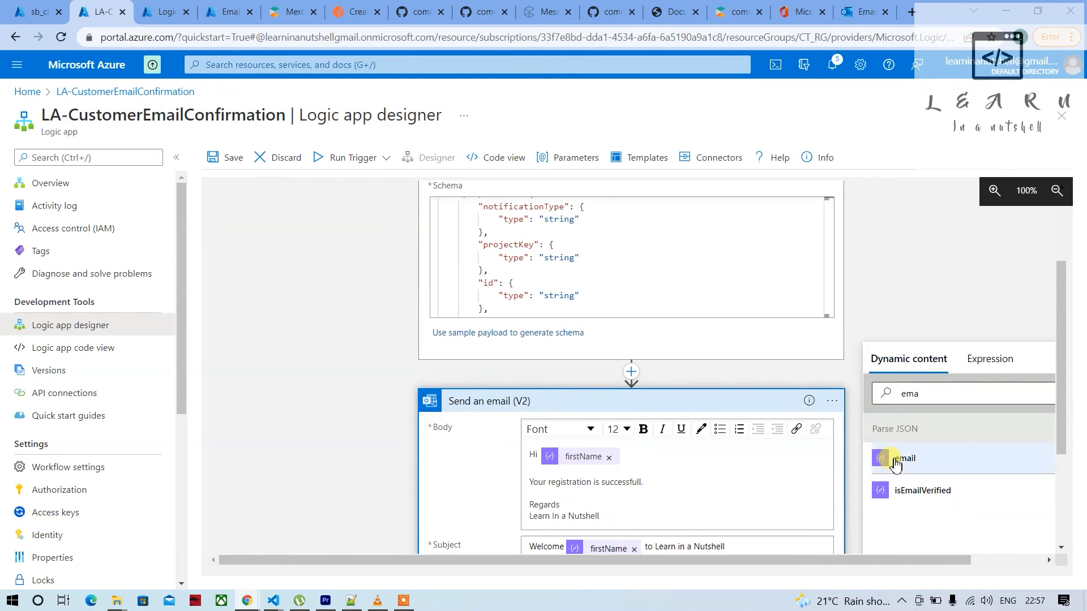
pyautogui.scroll(-1, 709, 450)
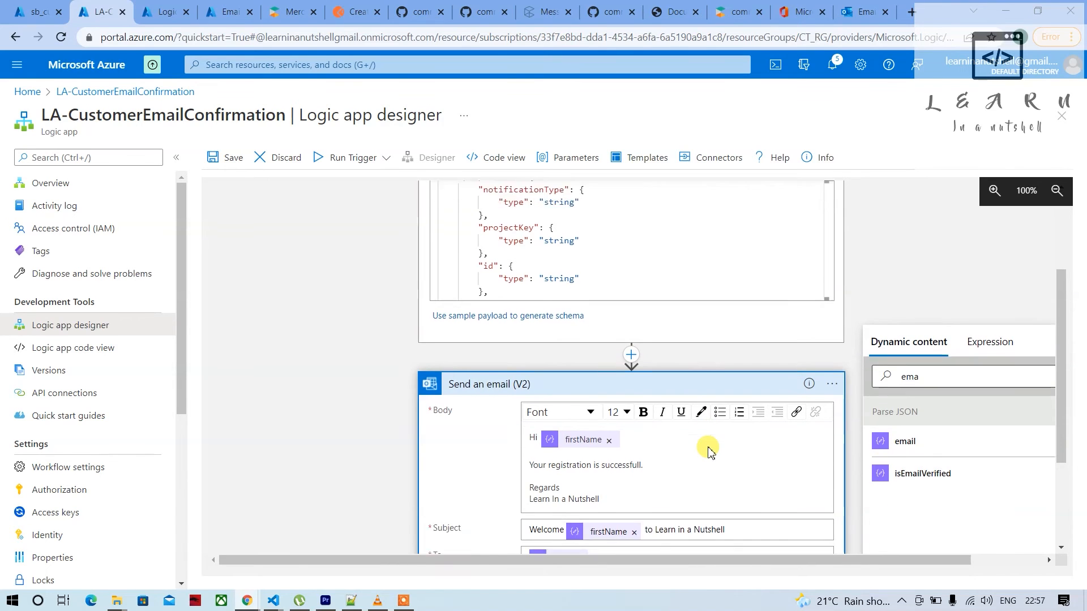
pyautogui.click(232, 160)
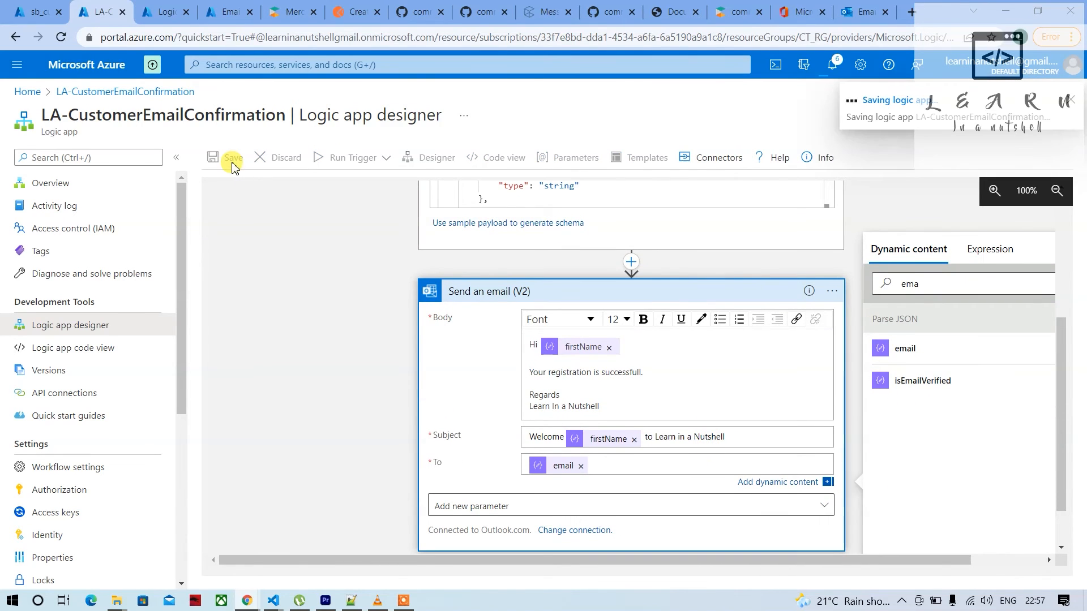
# Replace the Content token in the Parse JSON content with a decodeBase64 expression wrapping the queue message's Content value
pyautogui.scroll(3, 663, 296)
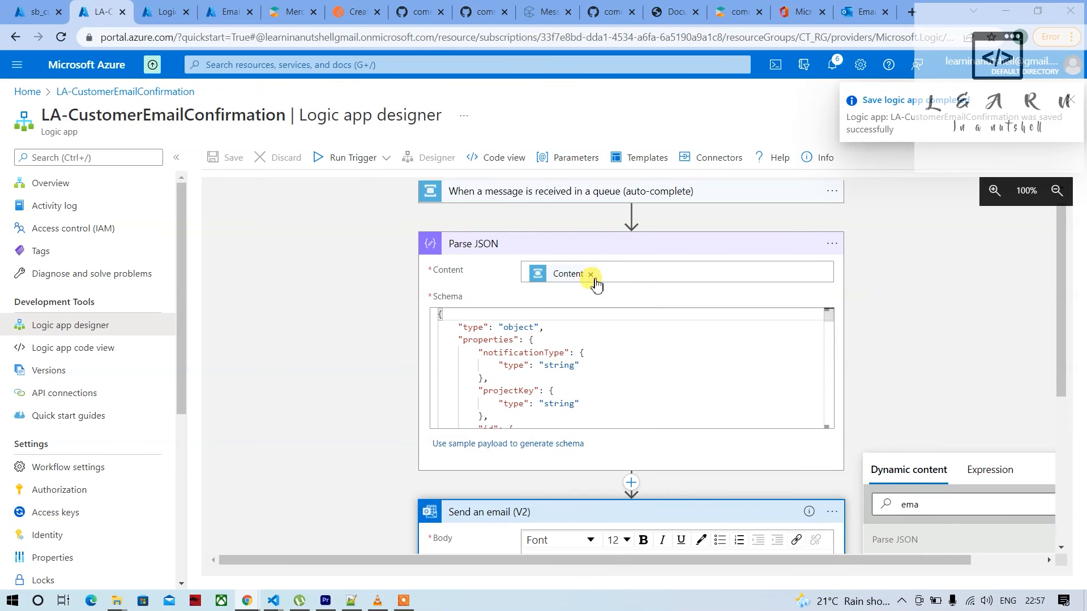
pyautogui.click(591, 275)
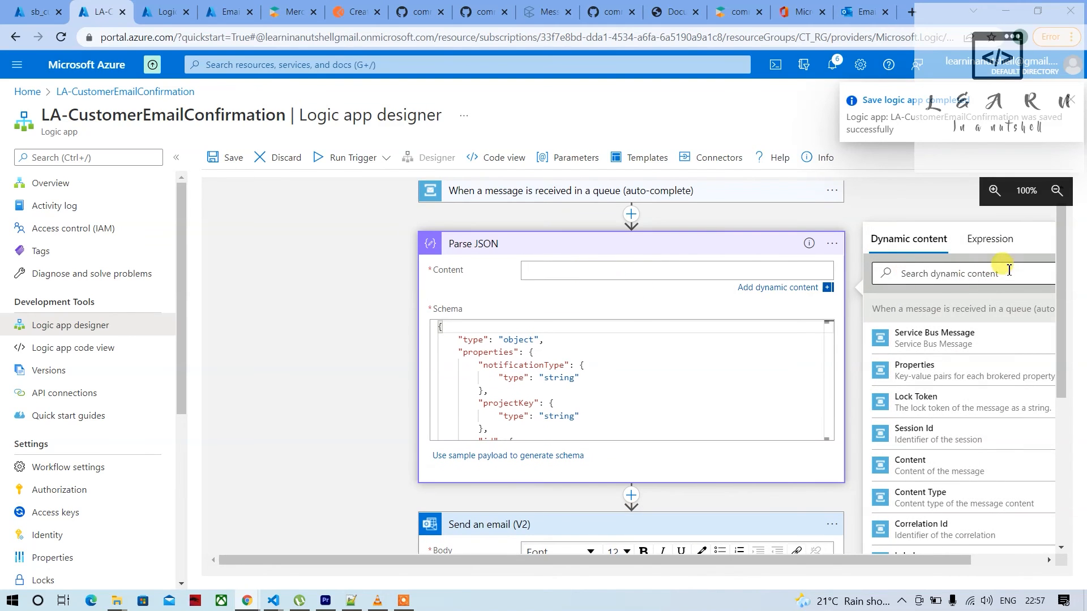
pyautogui.click(992, 250)
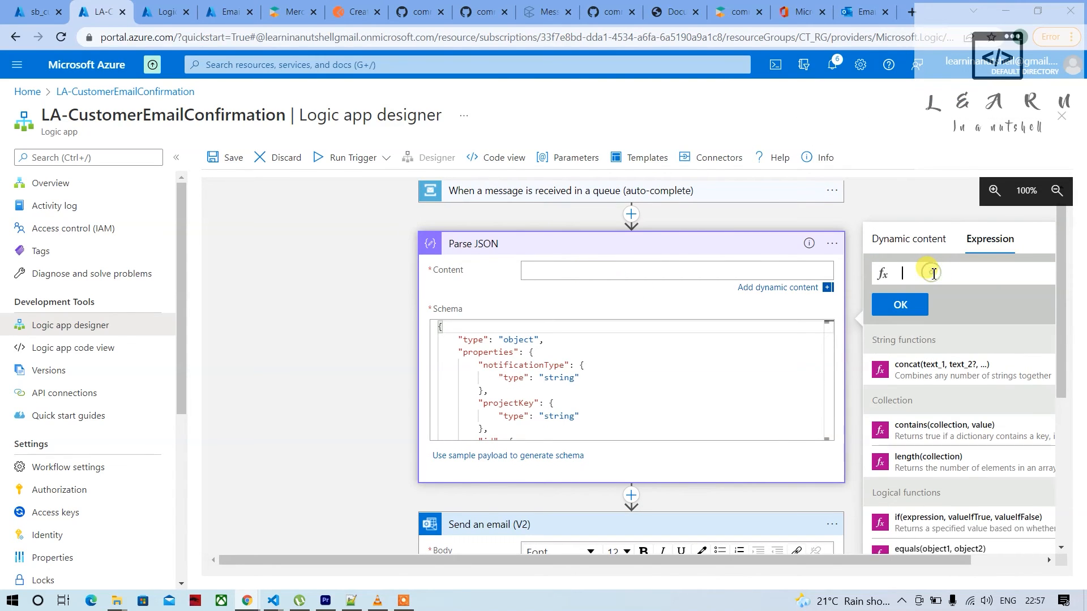
pyautogui.write('c')
pyautogui.click(918, 242)
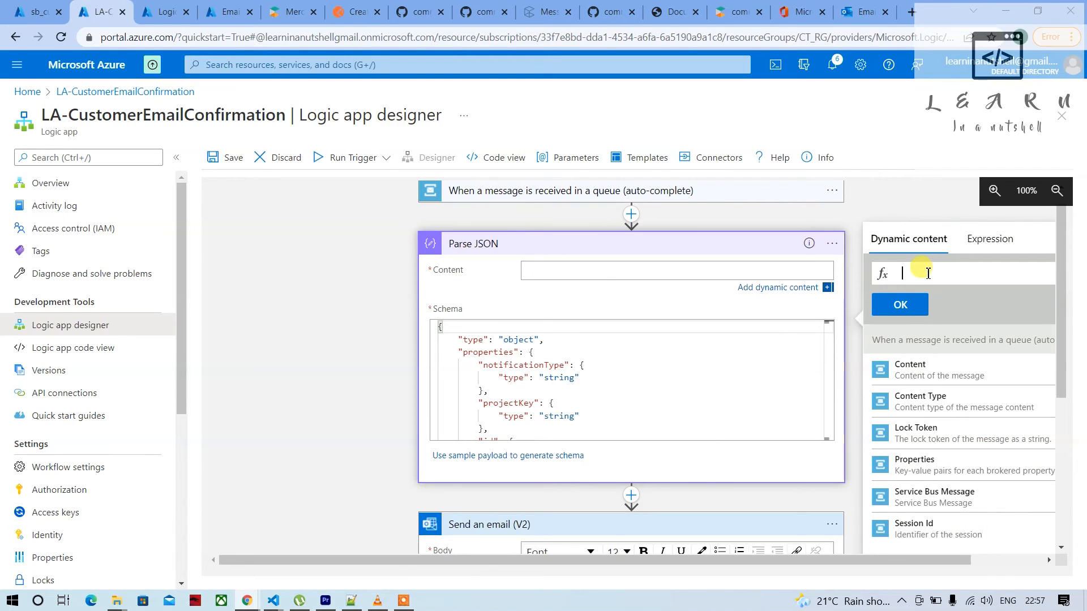
pyautogui.write('Dec')
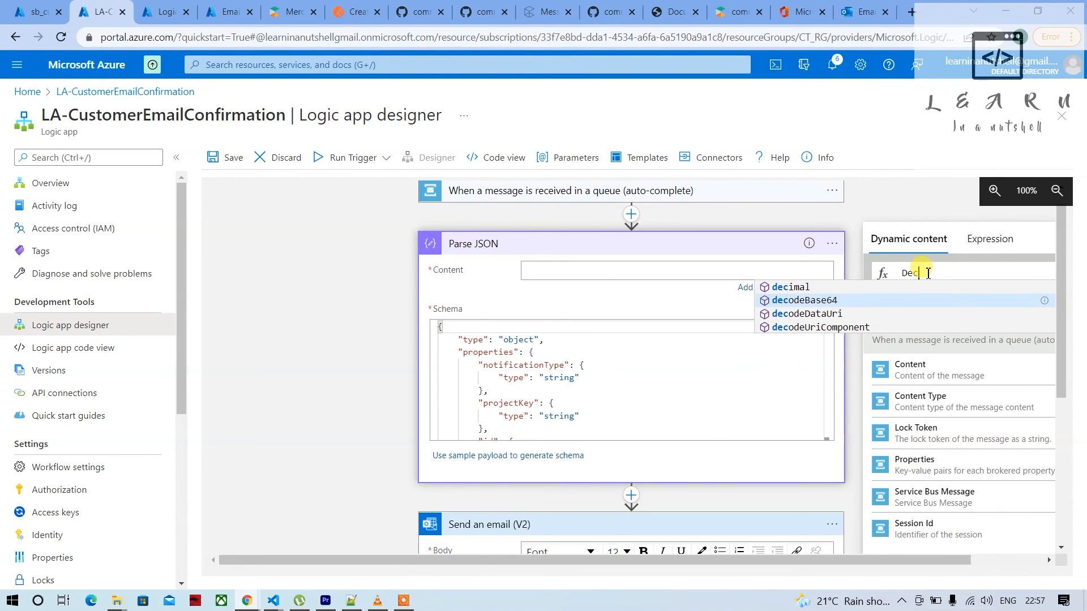
pyautogui.click(859, 301)
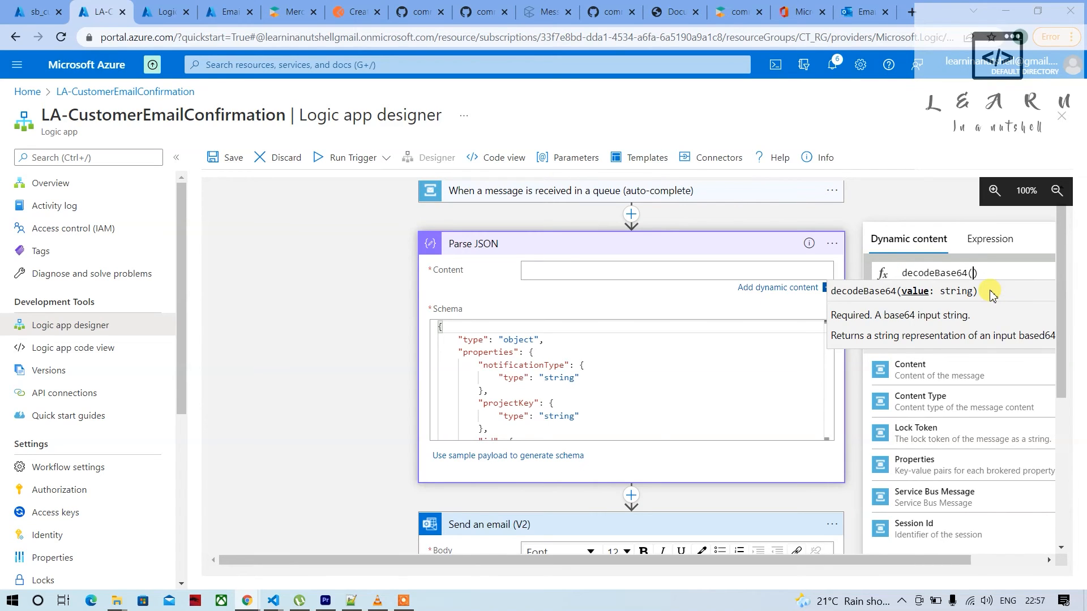
pyautogui.click(931, 375)
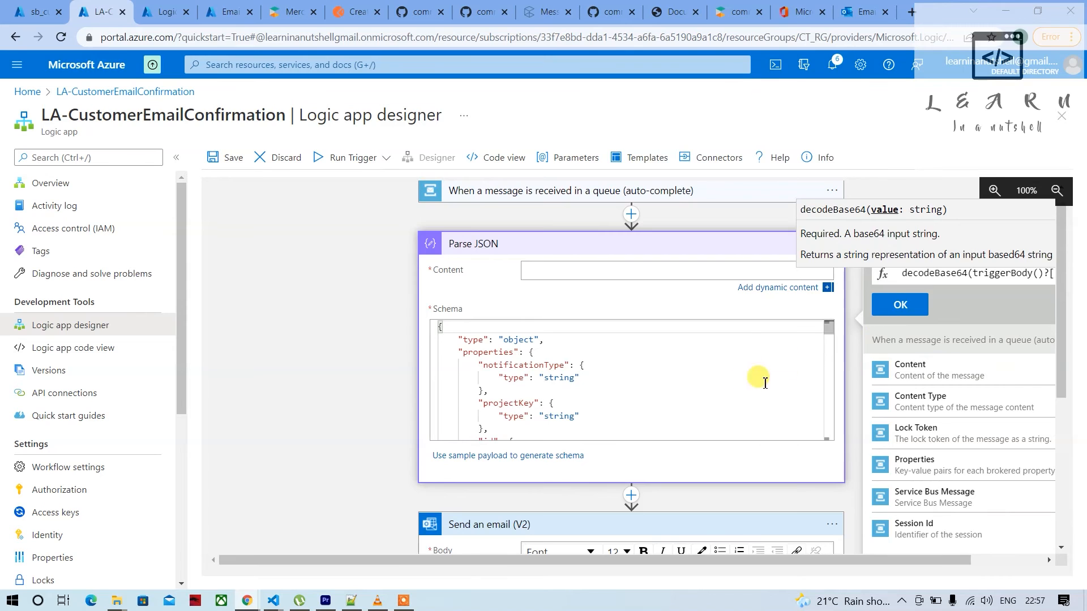
pyautogui.click(901, 305)
# Review the Parse JSON content and schema and the body, subject and recipient of the Send an email action
pyautogui.scroll(-3, 510, 419)
pyautogui.scroll(4, 510, 419)
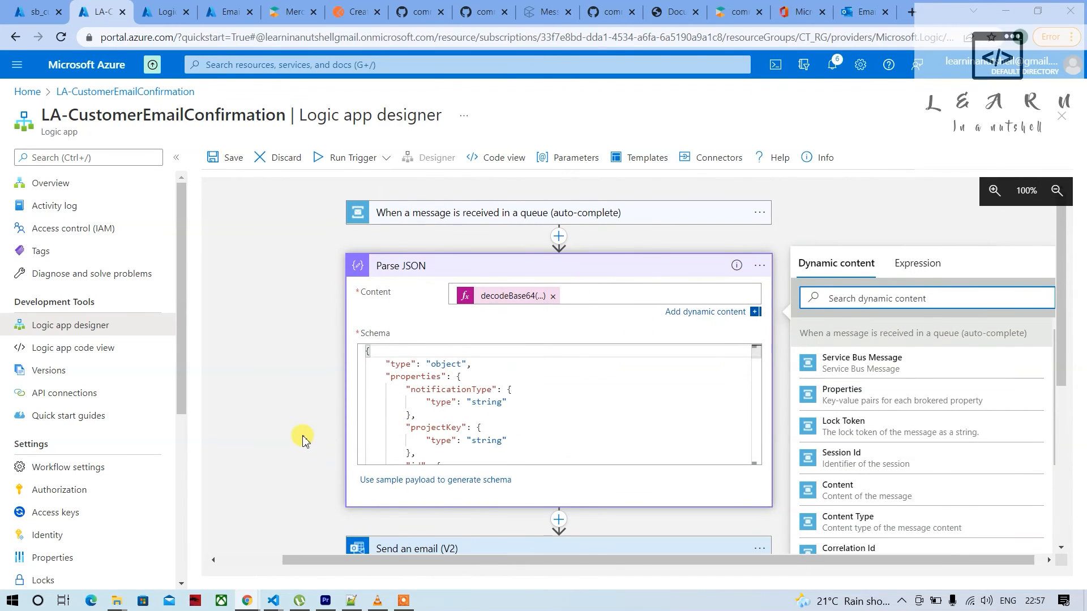
pyautogui.scroll(-2, 367, 374)
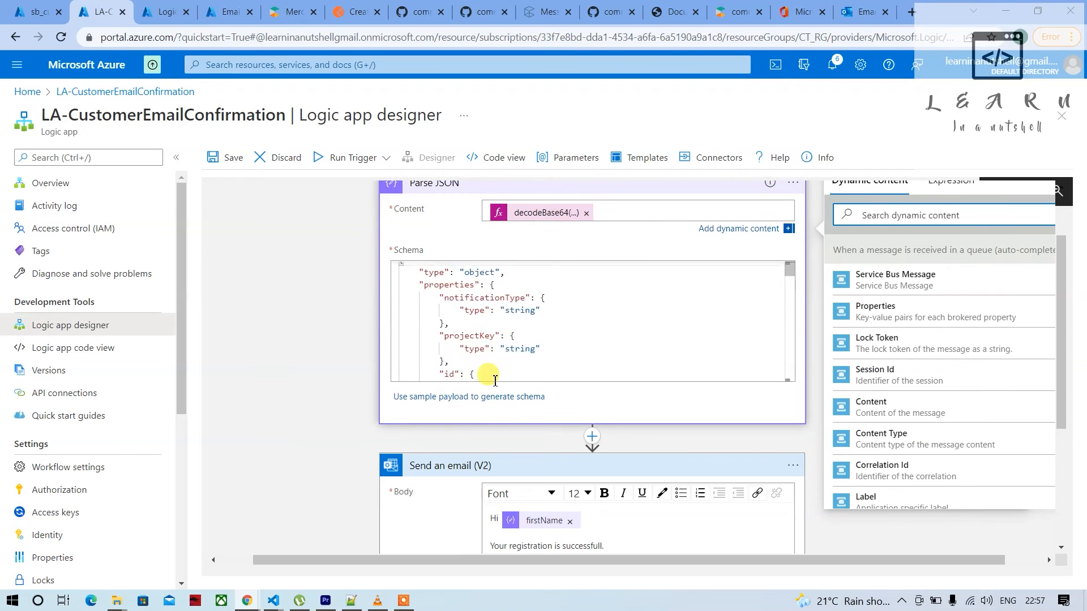
pyautogui.scroll(2, 485, 376)
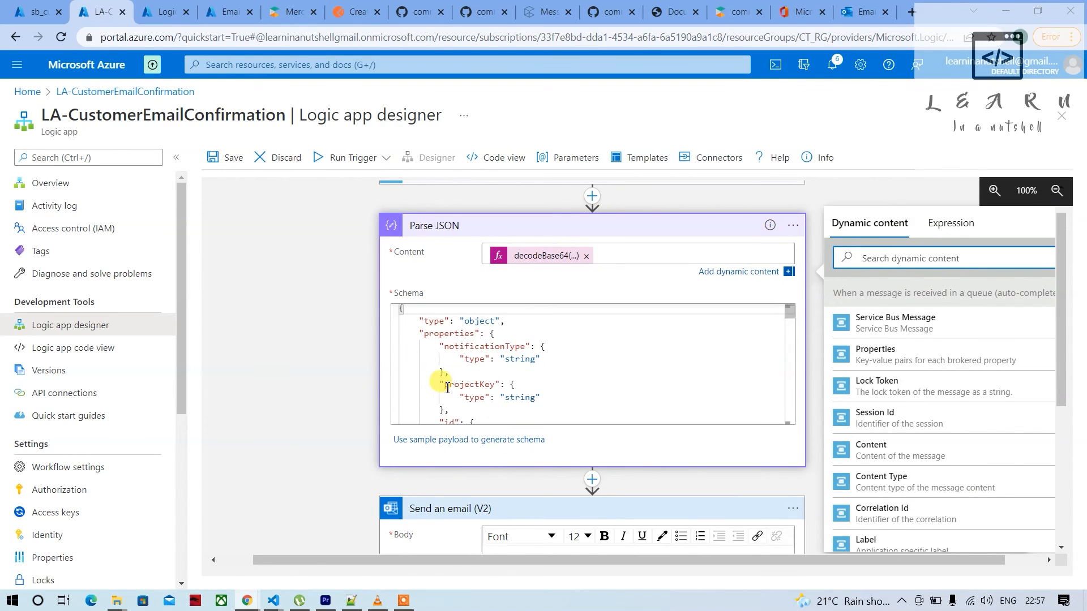
pyautogui.scroll(-3, 312, 425)
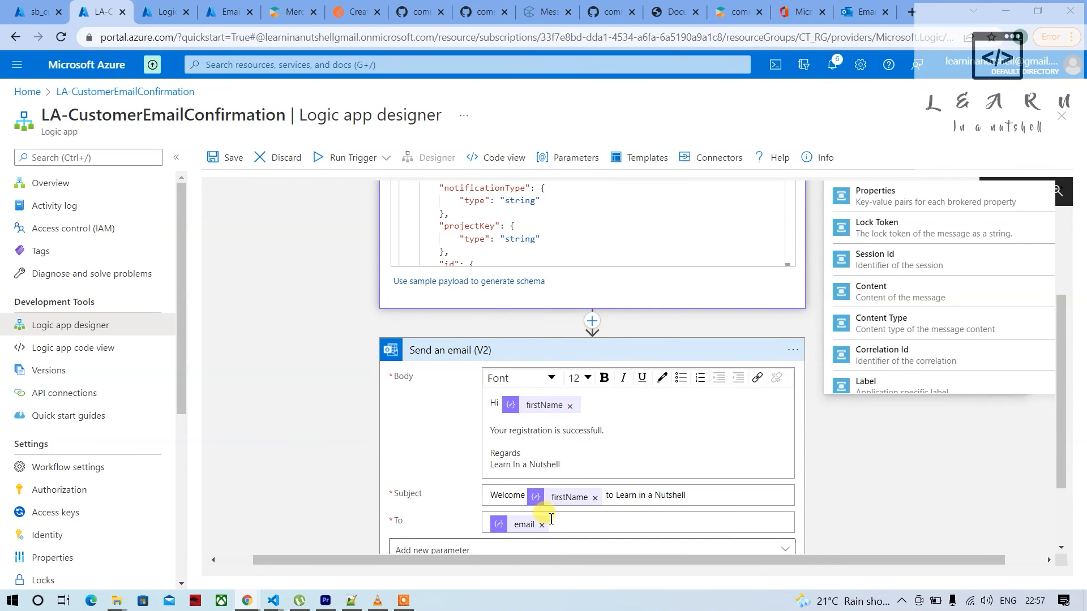
pyautogui.scroll(-2, 397, 485)
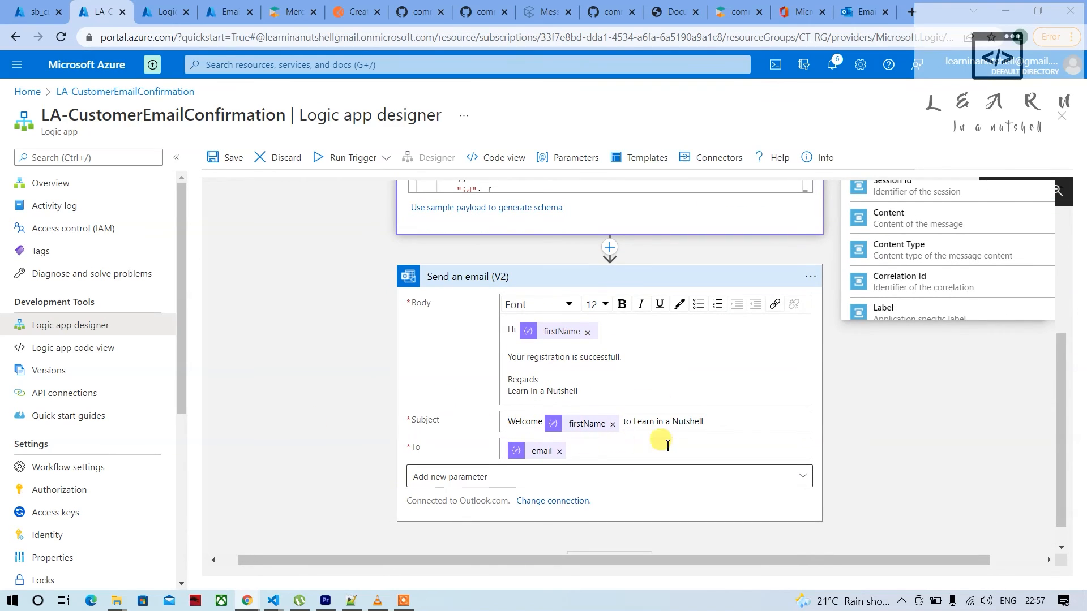
pyautogui.scroll(-1, 600, 502)
pyautogui.scroll(3, 461, 492)
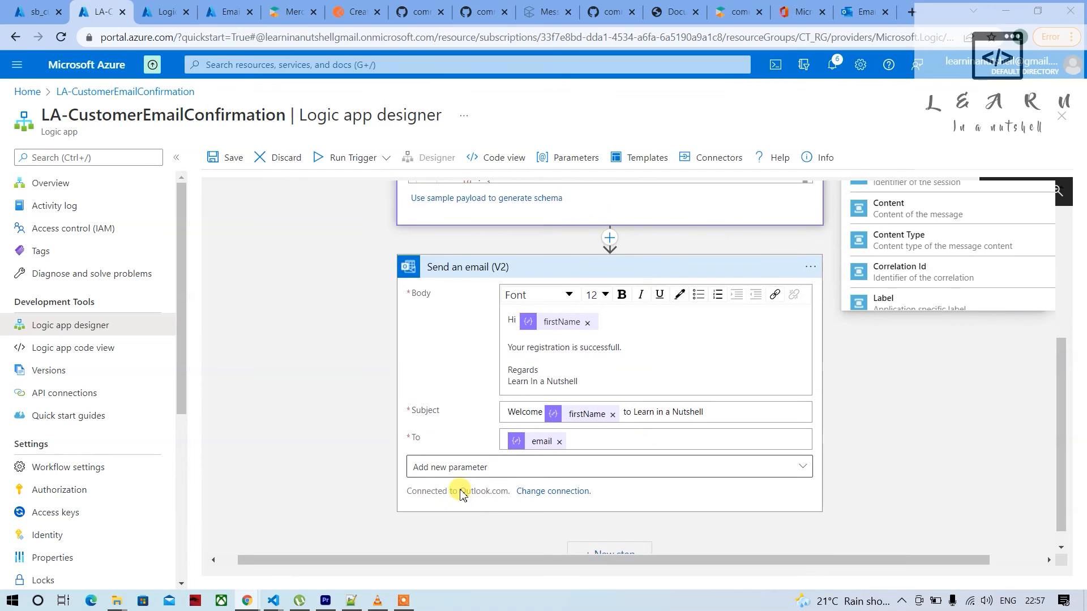
pyautogui.scroll(1, 461, 492)
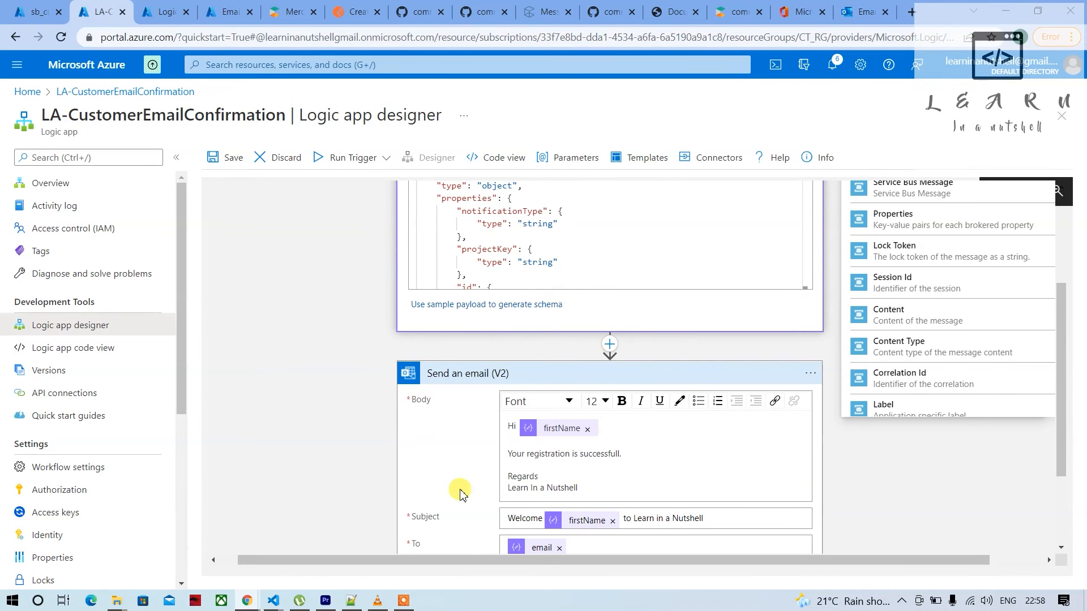
pyautogui.scroll(-3, 462, 491)
pyautogui.scroll(2, 461, 491)
pyautogui.scroll(-3, 461, 493)
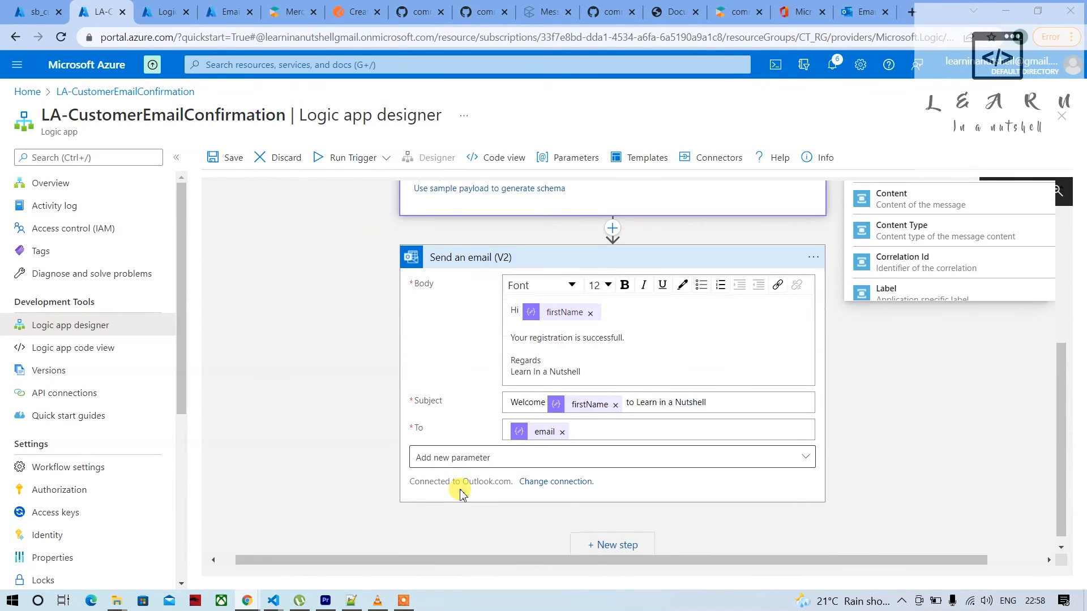
pyautogui.scroll(10, 462, 492)
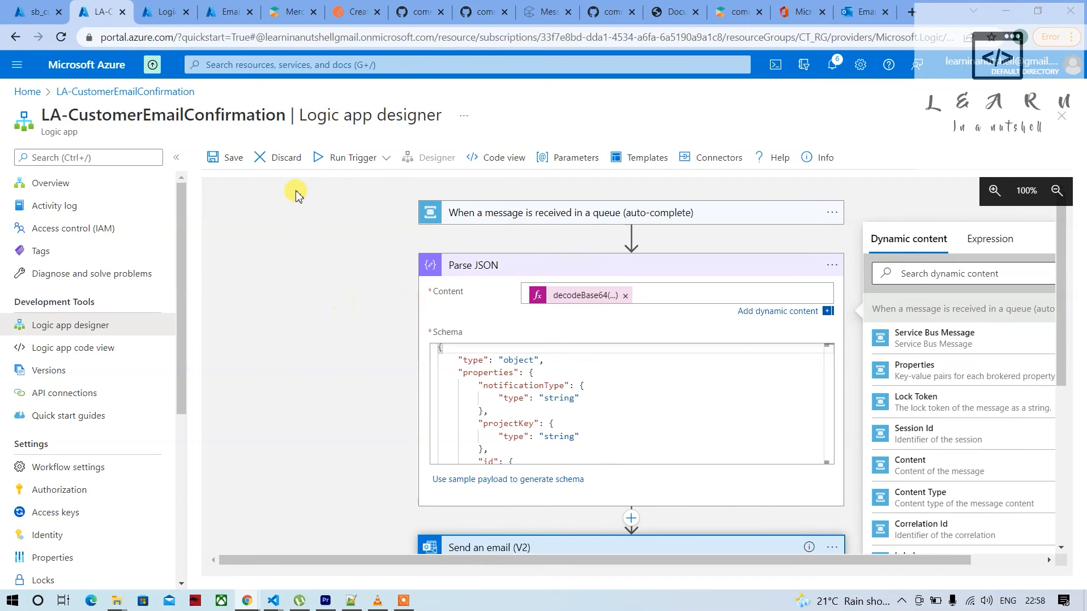
# Save the logic app with the decodeBase64 expression as the Parse JSON content
pyautogui.click(233, 160)
pyautogui.scroll(-3, 461, 442)
pyautogui.scroll(5, 462, 441)
# In the Service Bus Explorer of sb_customeremailq, paste the copied CustomerCreated JSON payload, check it and send it to the queue
pyautogui.click(31, 13)
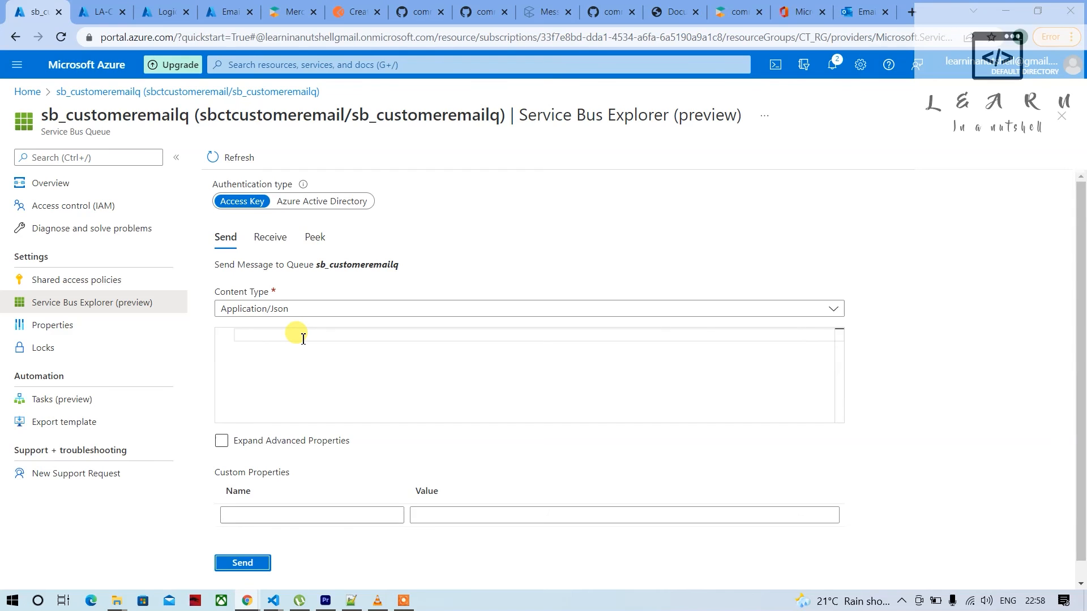
pyautogui.hotkey('ctrl', 'v')
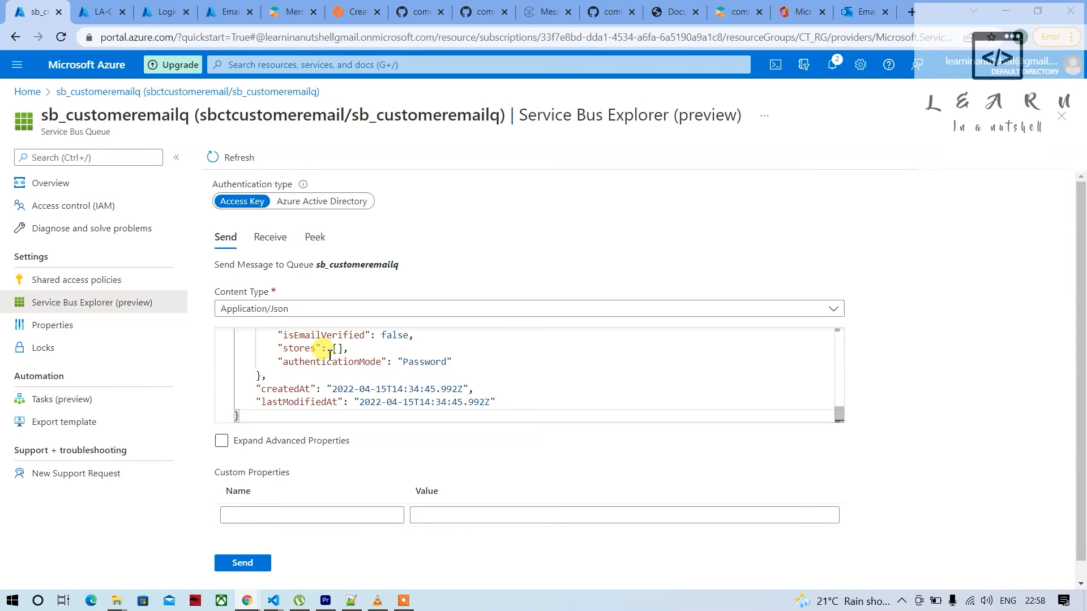
pyautogui.scroll(10, 309, 345)
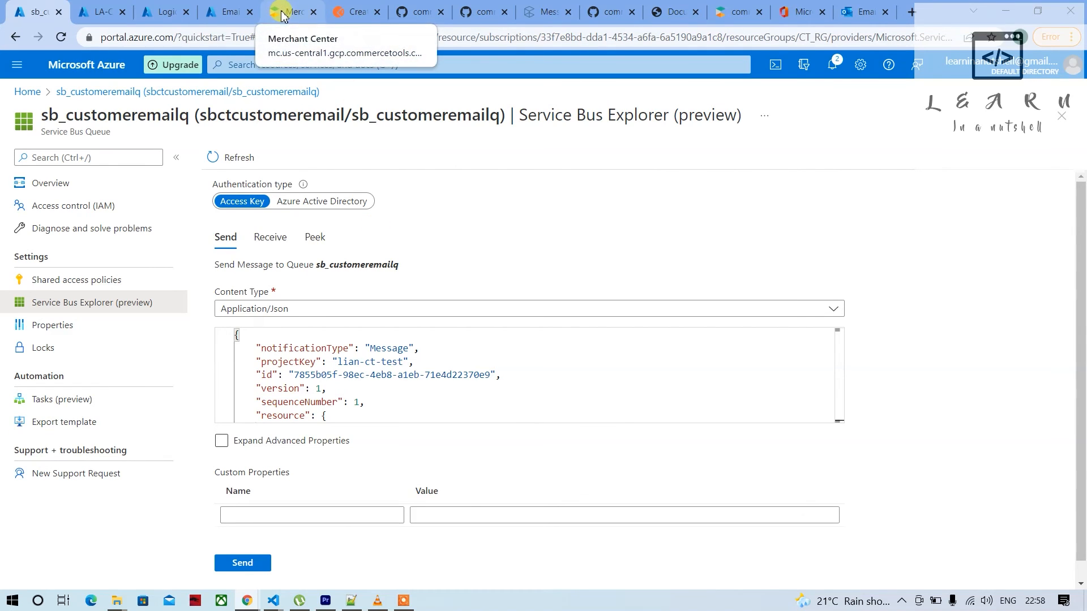
pyautogui.scroll(-2, 391, 394)
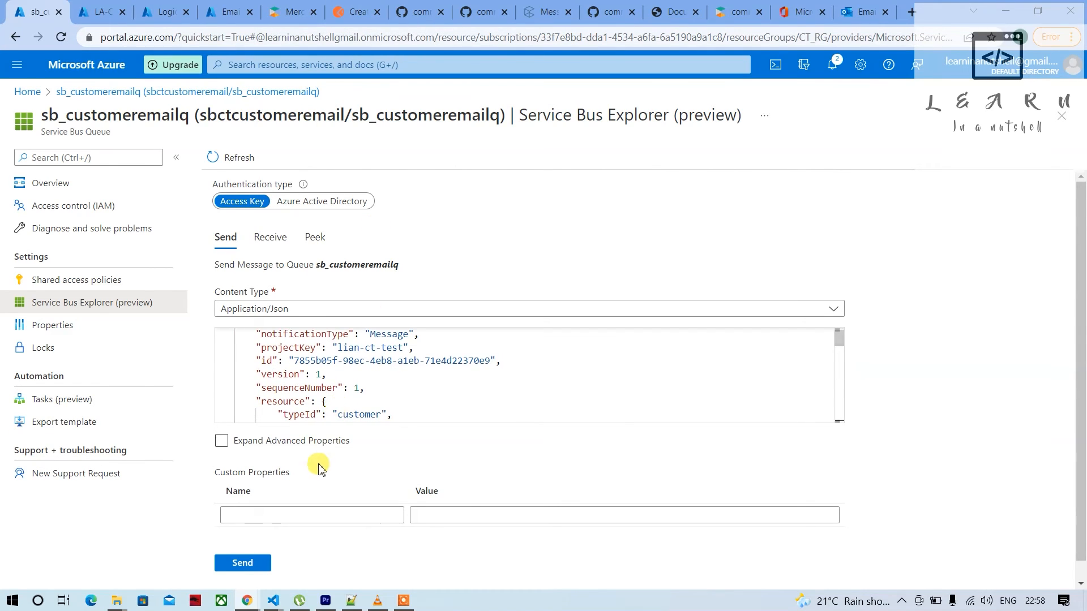
pyautogui.scroll(-6, 343, 378)
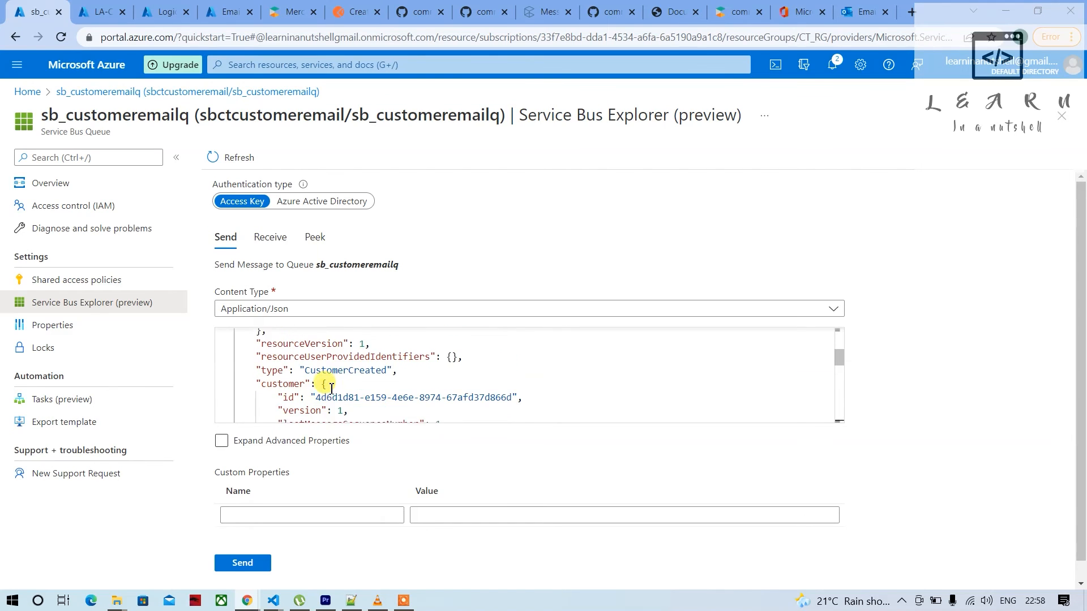
pyautogui.scroll(-5, 332, 389)
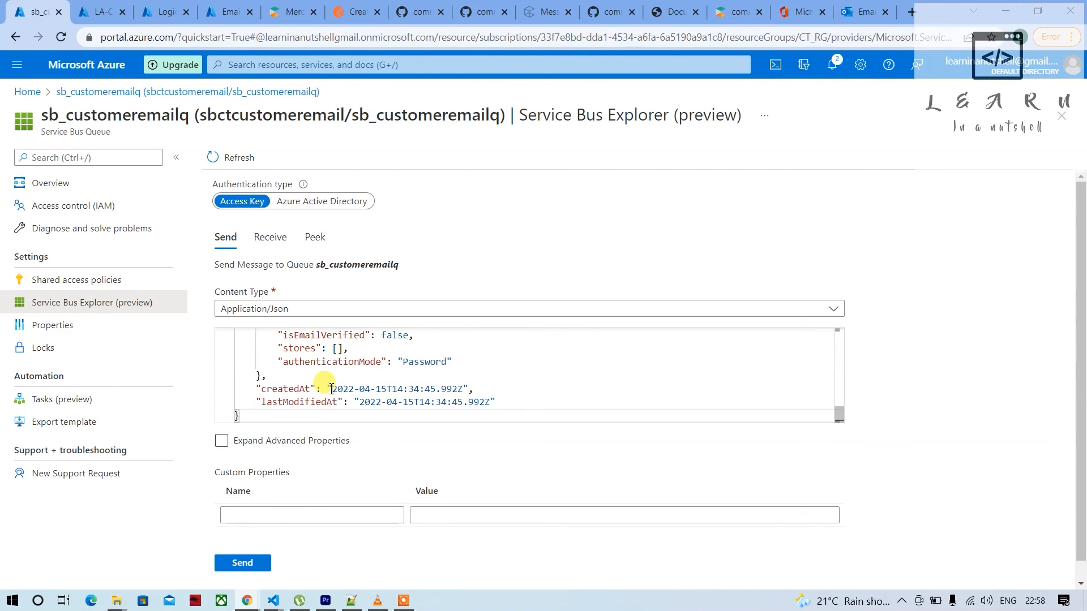
pyautogui.scroll(-1, 313, 424)
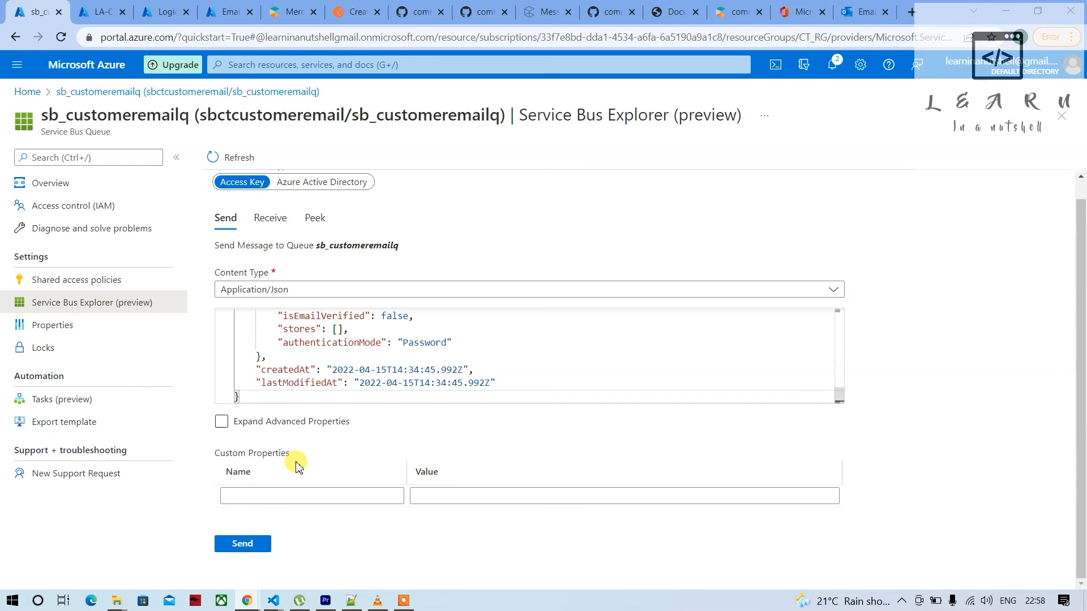
pyautogui.click(245, 547)
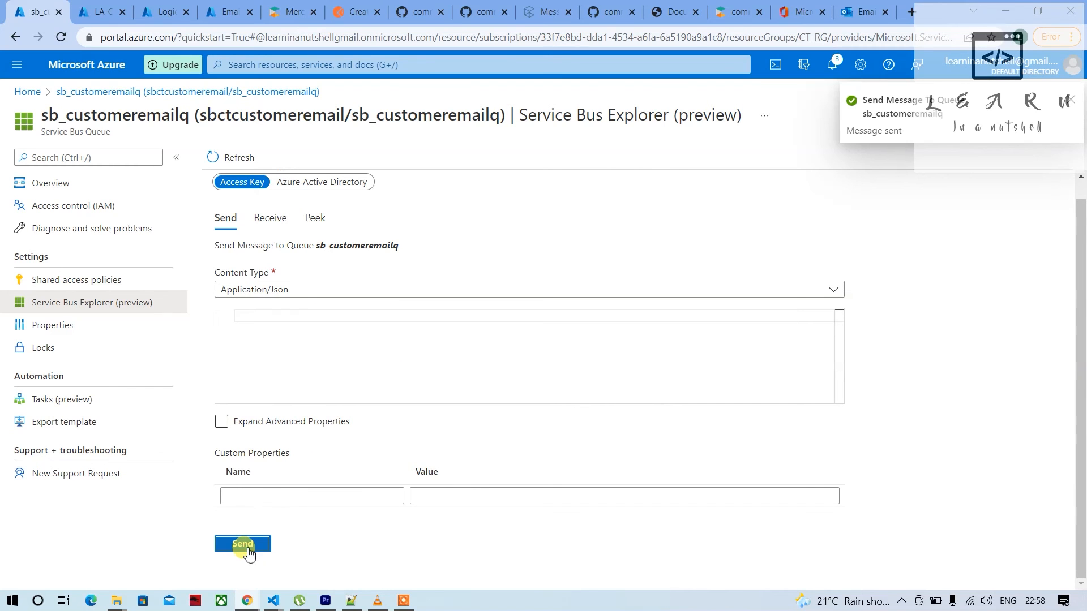
# Refresh the runs history of LA-CustomerEmailConfirmation, open the 4/15/2022, 10:58 PM run and examine its Parse JSON inputs
pyautogui.click(102, 11)
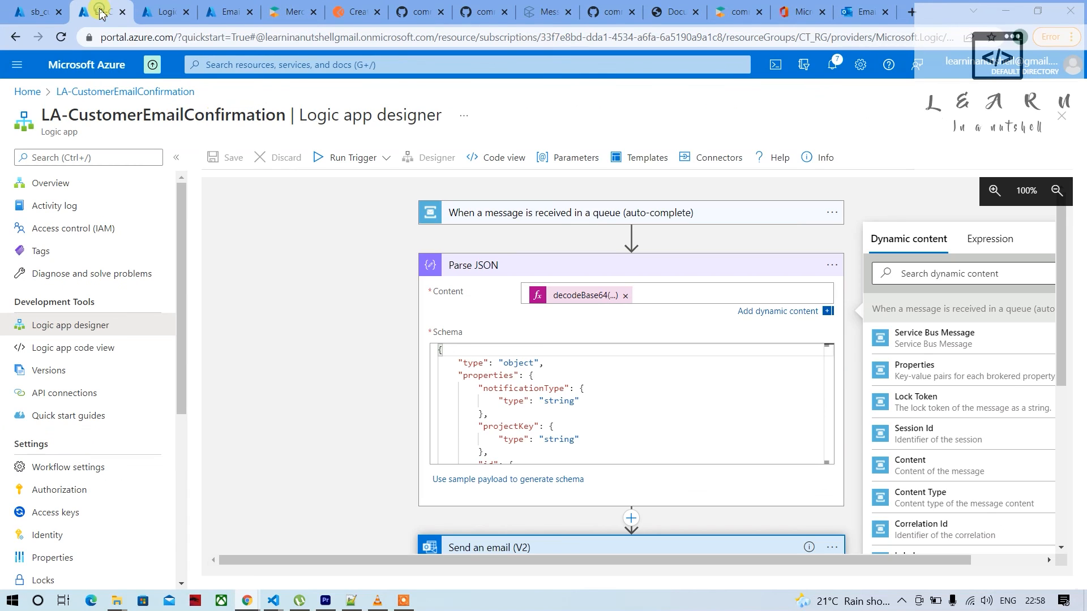
pyautogui.click(150, 12)
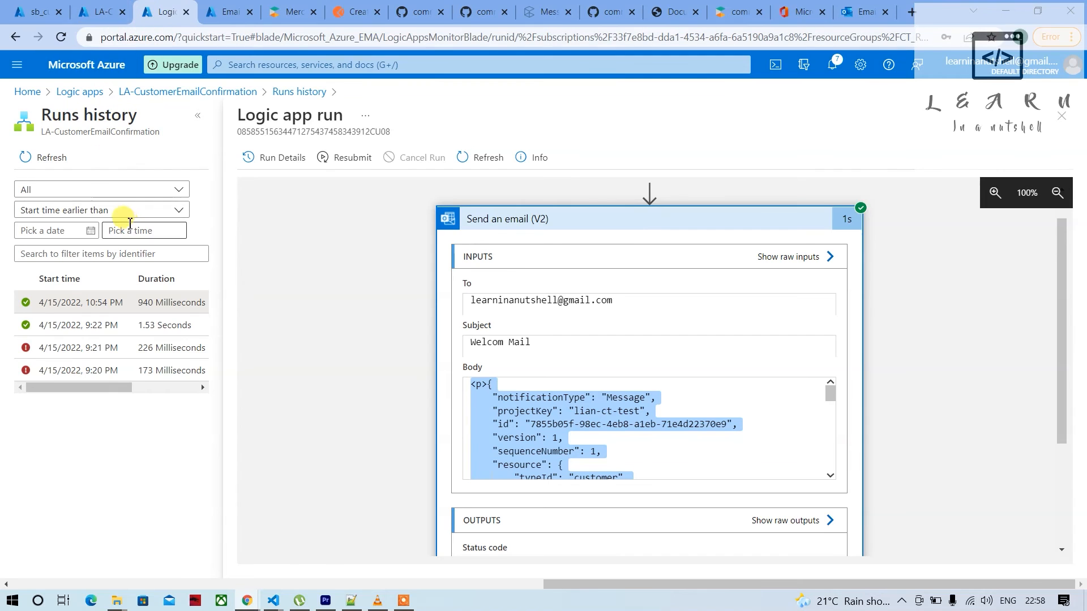
pyautogui.click(48, 160)
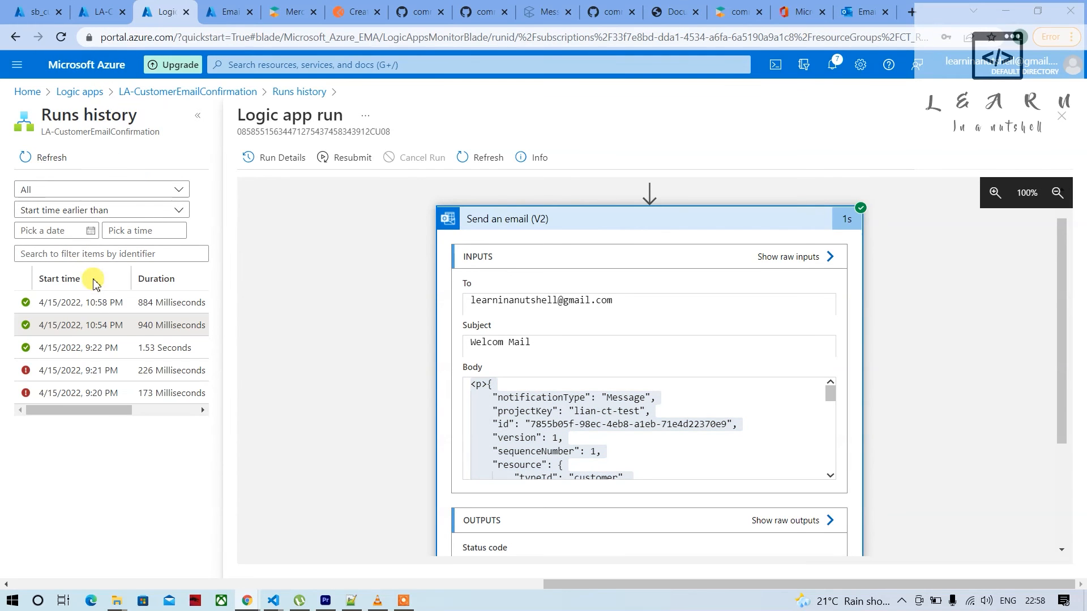
pyautogui.click(107, 304)
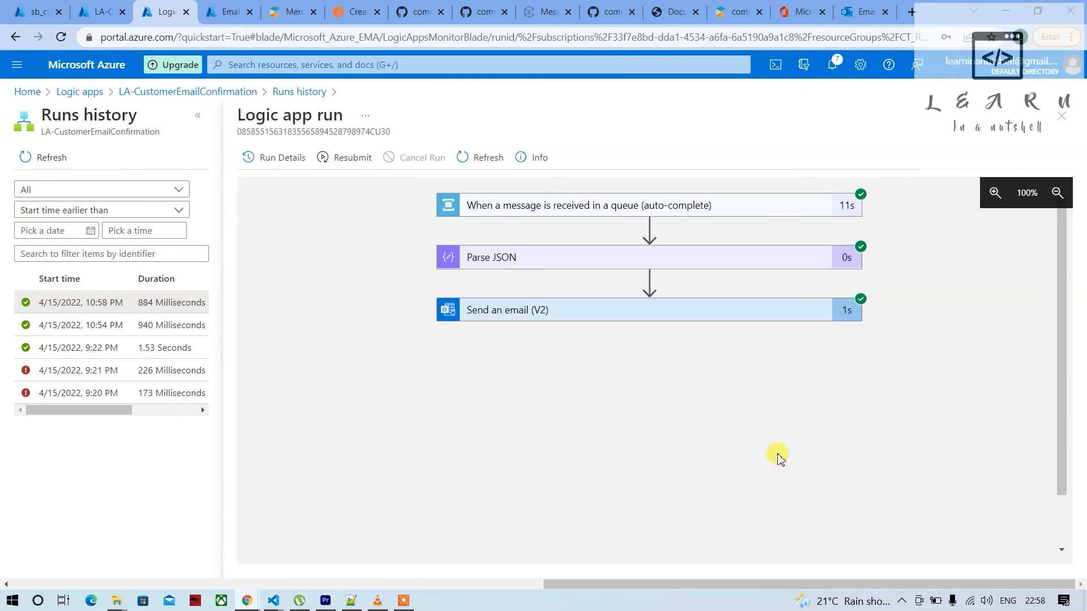
pyautogui.click(714, 271)
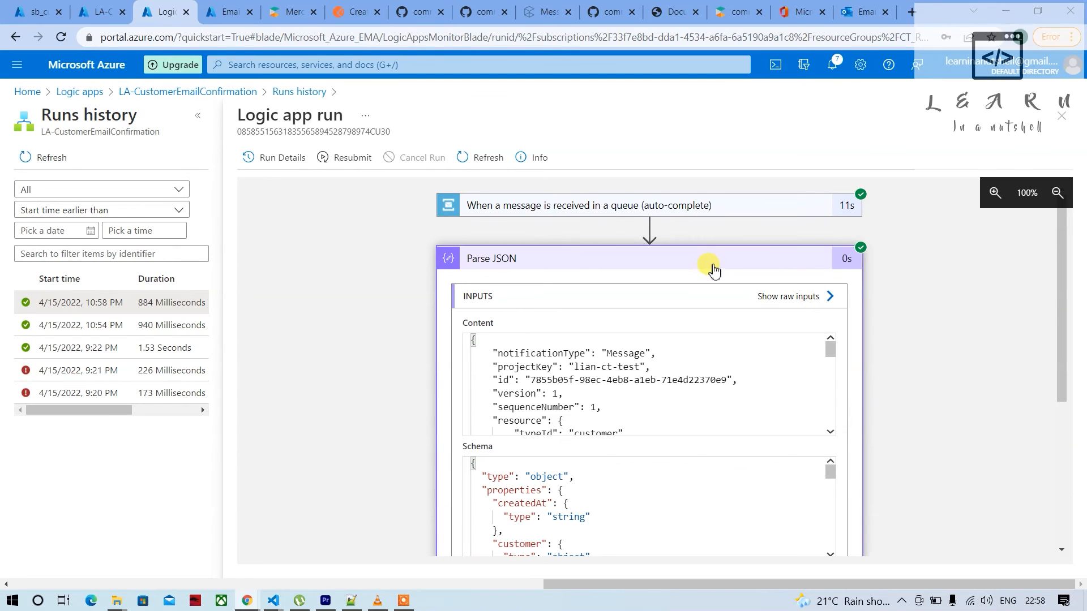
pyautogui.scroll(-5, 682, 393)
pyautogui.scroll(5, 619, 393)
pyautogui.click(621, 266)
# Examine the recipient, subject and body that the run passed to the Send an email (V2) action
pyautogui.click(555, 309)
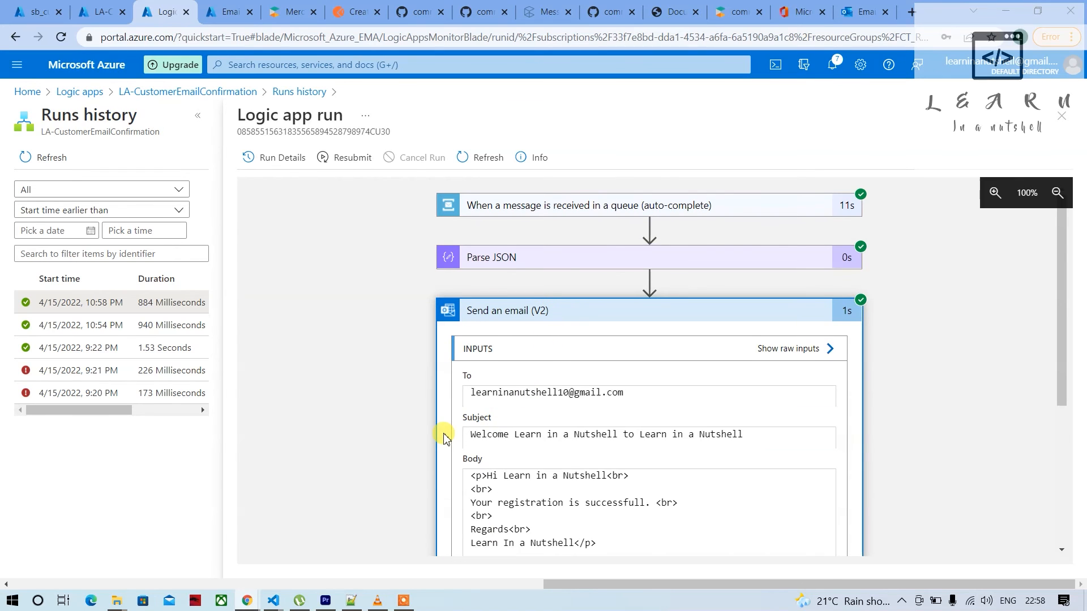
pyautogui.scroll(-2, 445, 437)
pyautogui.moveTo(625, 316); pyautogui.dragTo(444, 316)
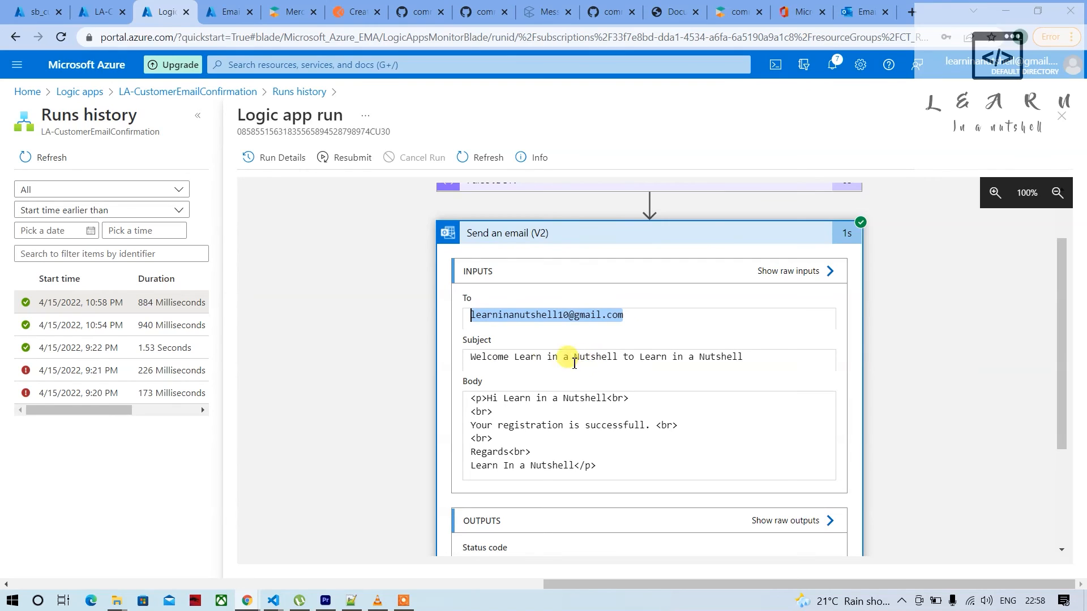
pyautogui.click(770, 357)
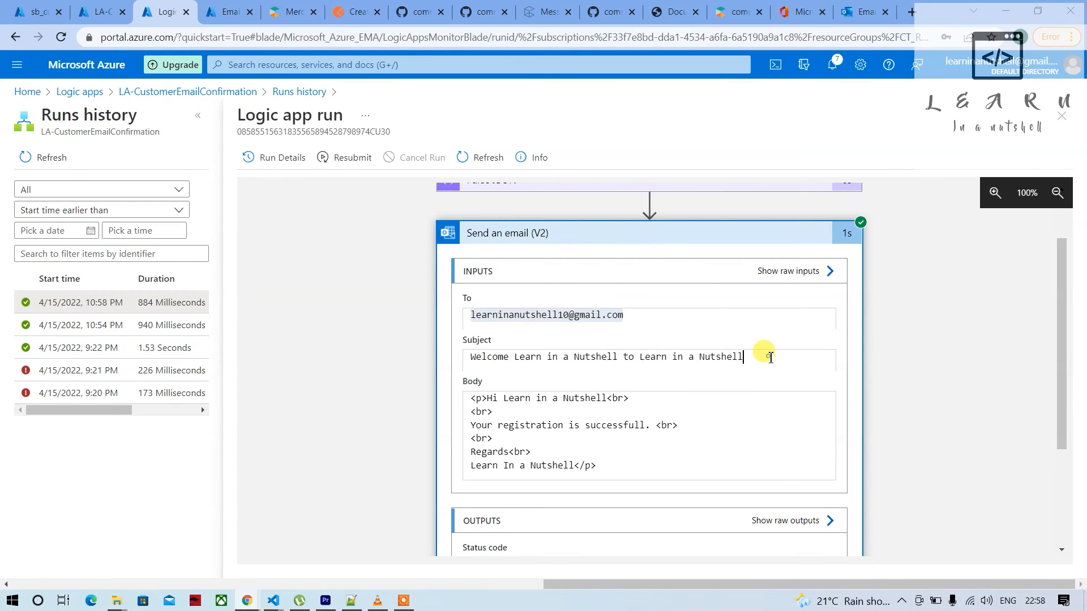
pyautogui.tripleClick(770, 358)
pyautogui.click(517, 358)
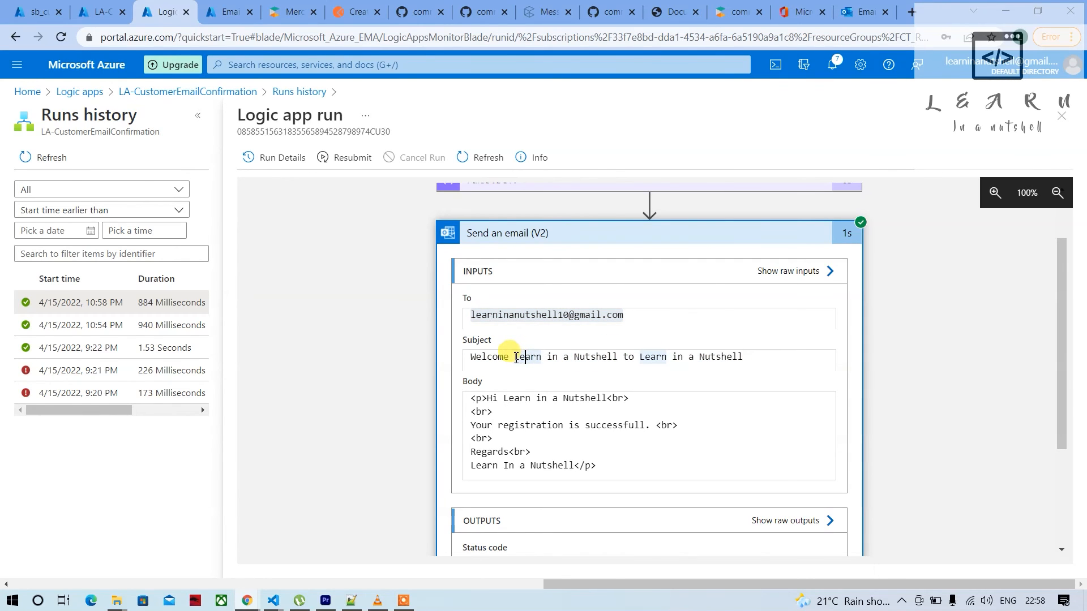
pyautogui.moveTo(516, 357); pyautogui.dragTo(615, 359)
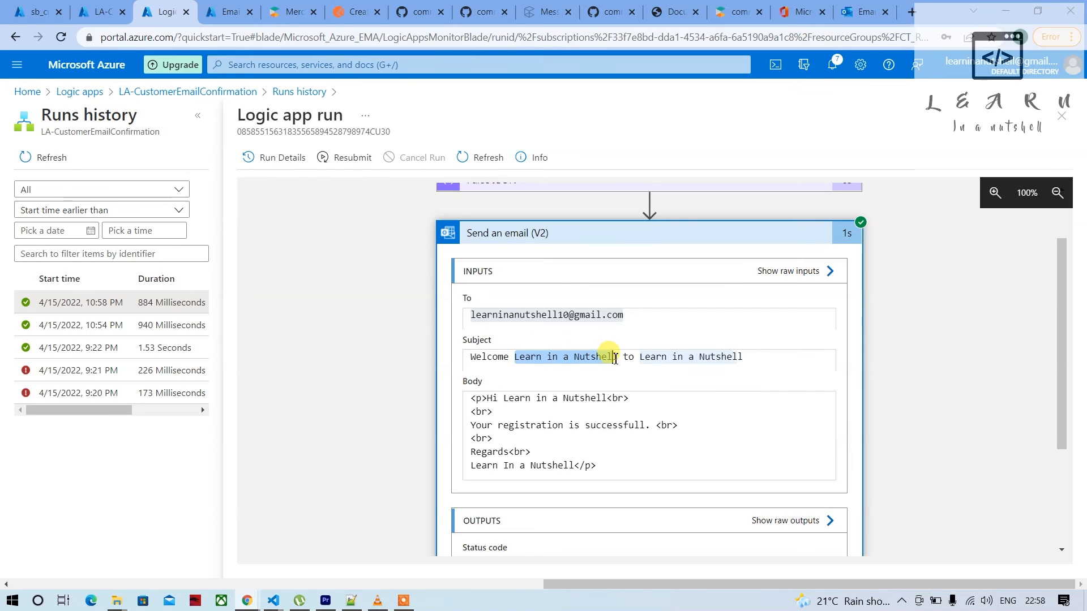
pyautogui.scroll(-1, 552, 419)
pyautogui.scroll(1, 555, 420)
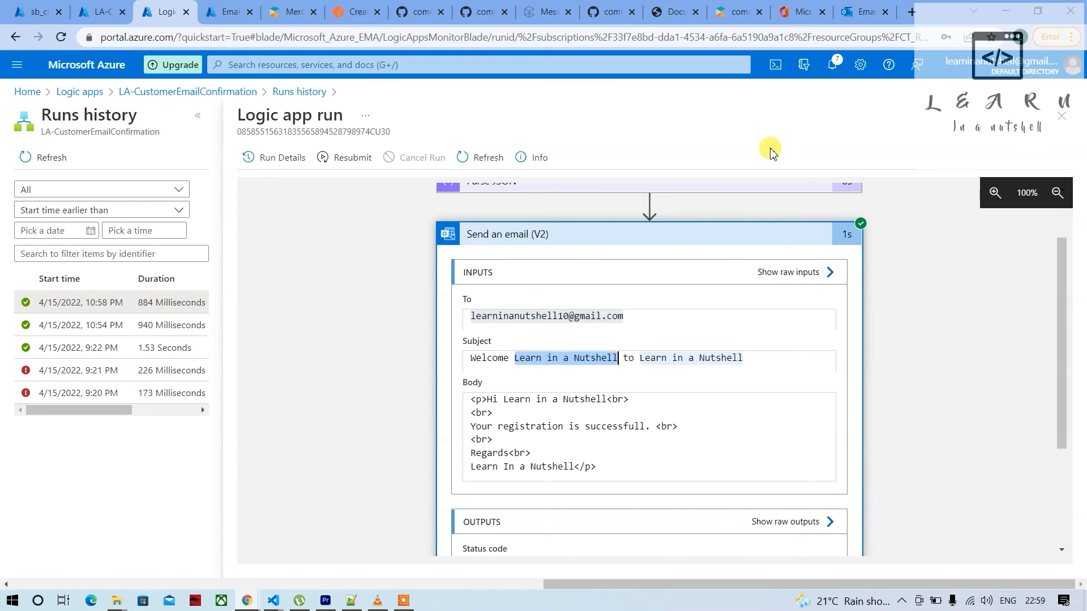
# Switch to Outlook, sign out of the current mailbox and sign back in with the saved Outlook.com test account
pyautogui.click(857, 12)
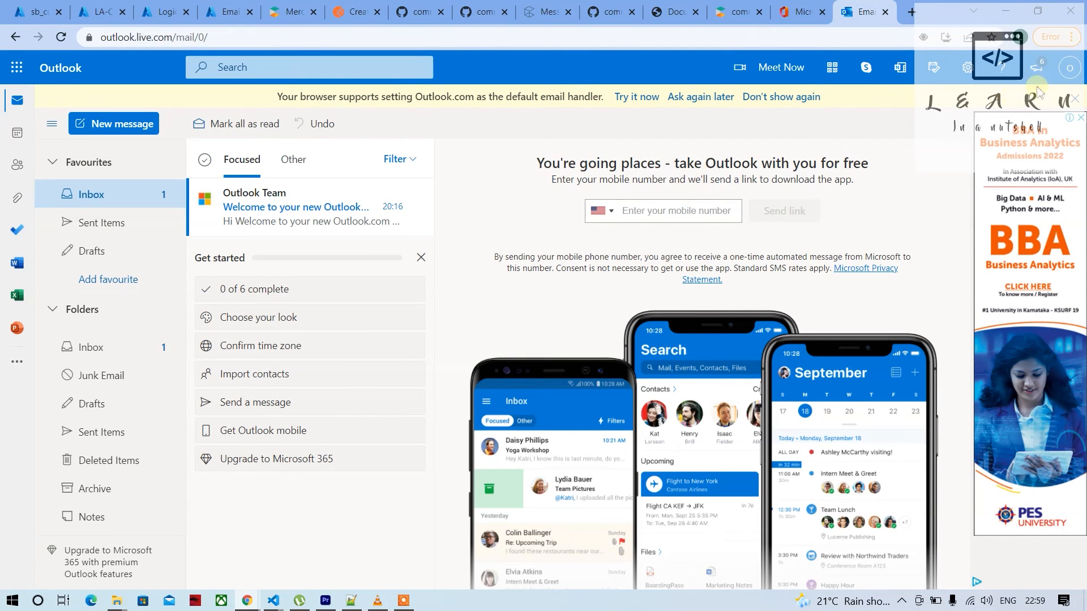
pyautogui.click(1069, 68)
pyautogui.click(1071, 104)
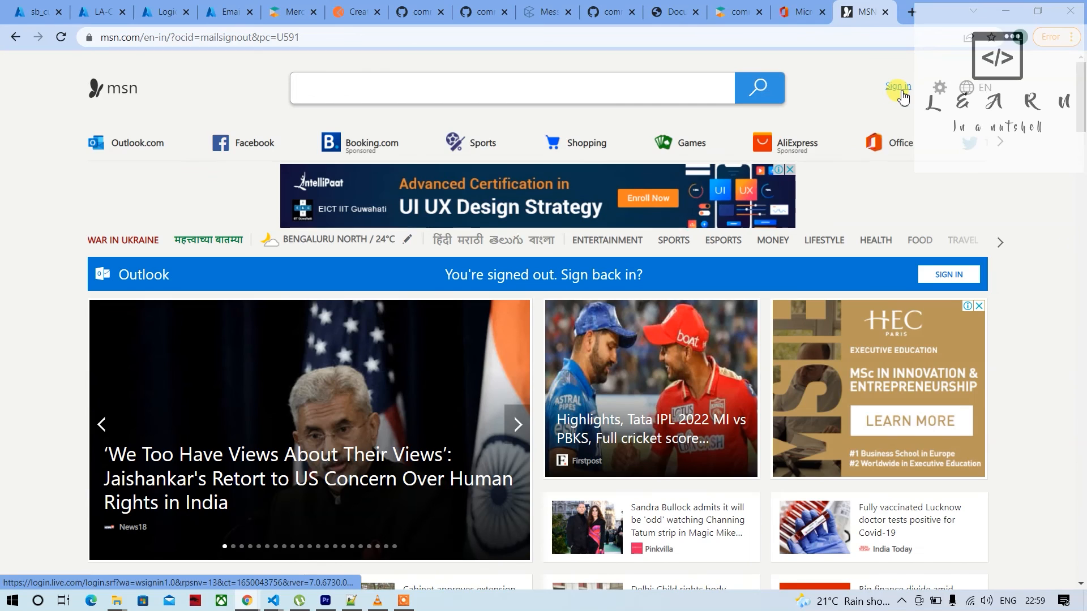
pyautogui.click(901, 89)
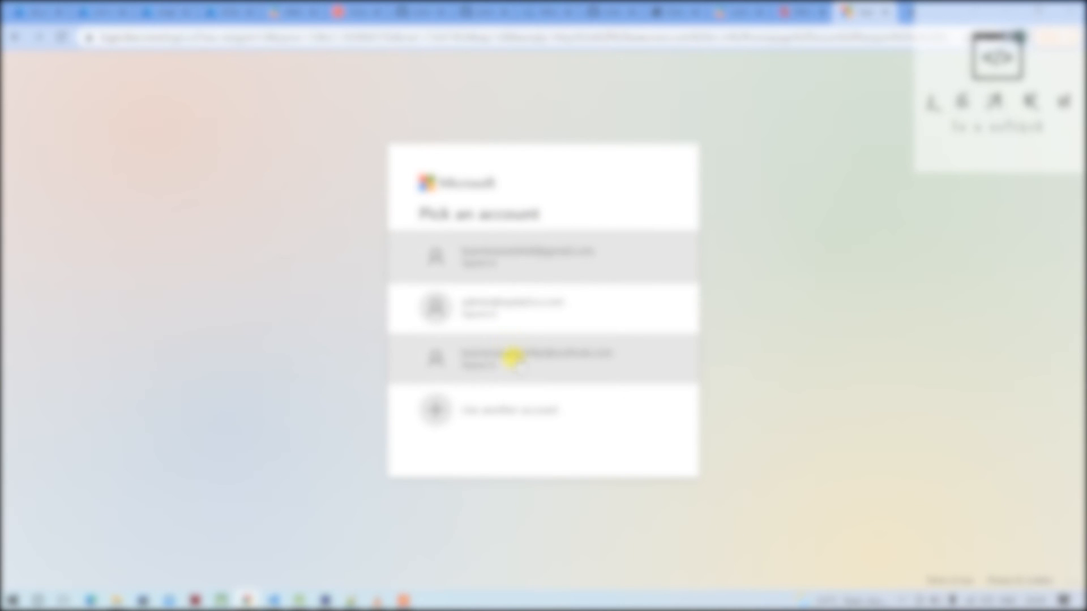
pyautogui.click(516, 357)
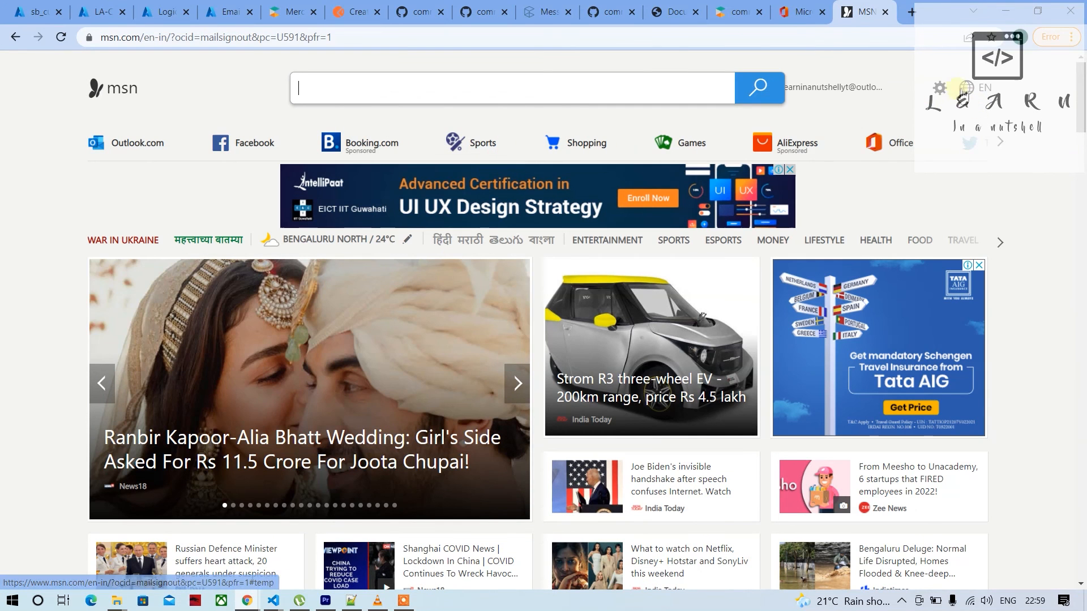
# Open the mailbox at outlook.live.com/mail/0/, accept all data-processing consents and check which account is signed in
pyautogui.click(535, 37)
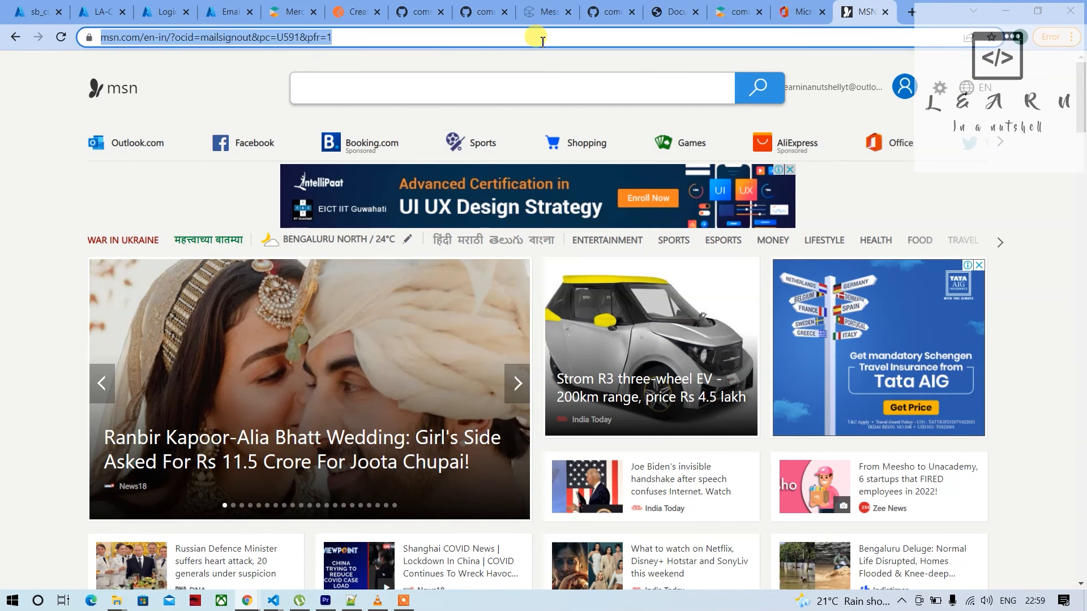
pyautogui.write('off')
pyautogui.press('BackSpace')
pyautogui.press('BackSpace')
pyautogui.press('BackSpace')
pyautogui.write('ou')
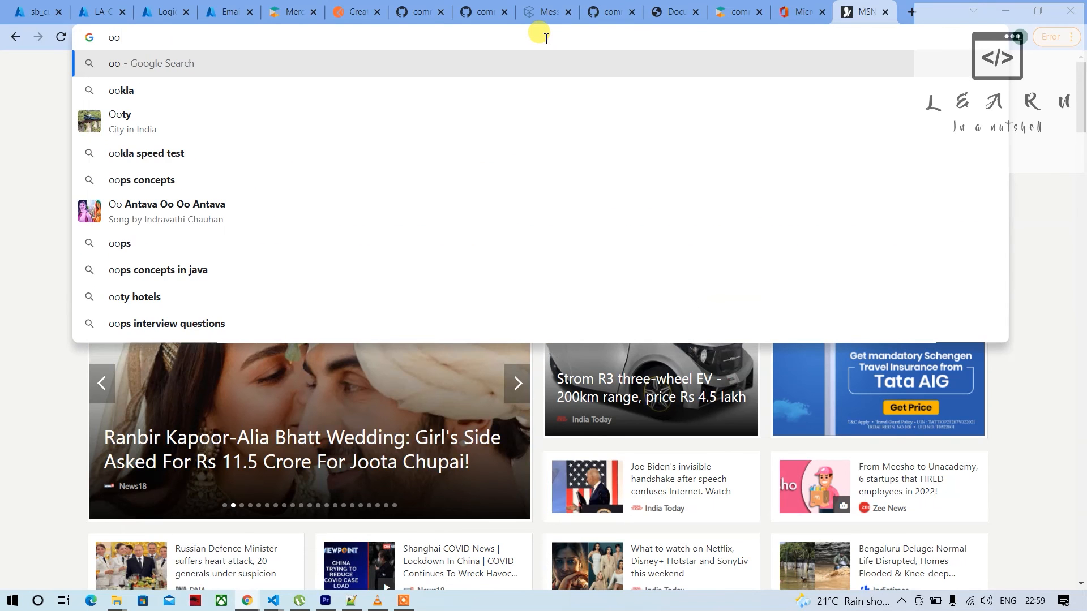
pyautogui.press('BackSpace')
pyautogui.press('BackSpace')
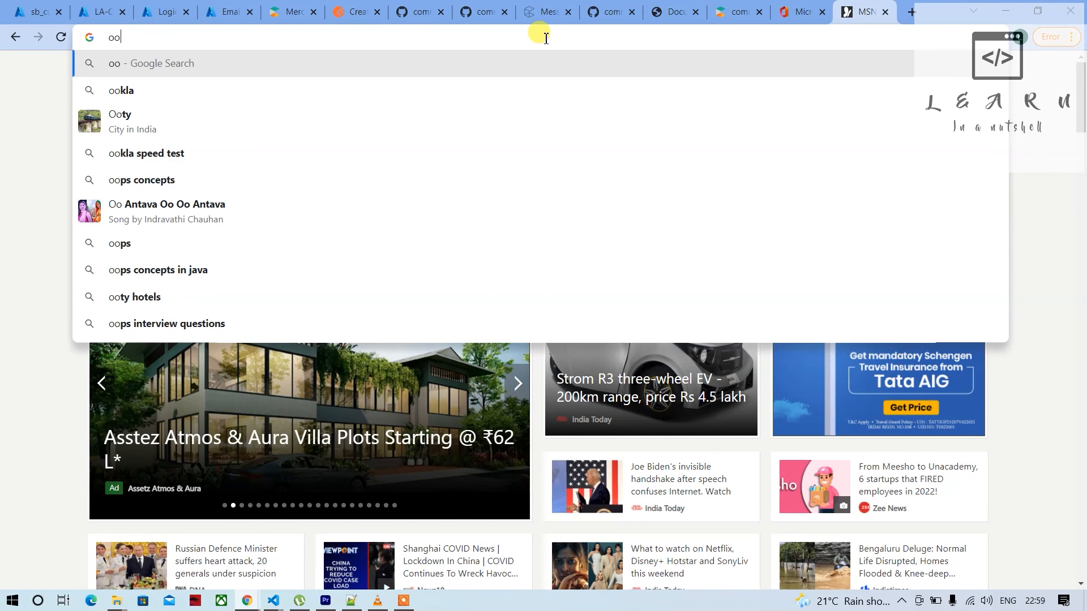
pyautogui.write('ut')
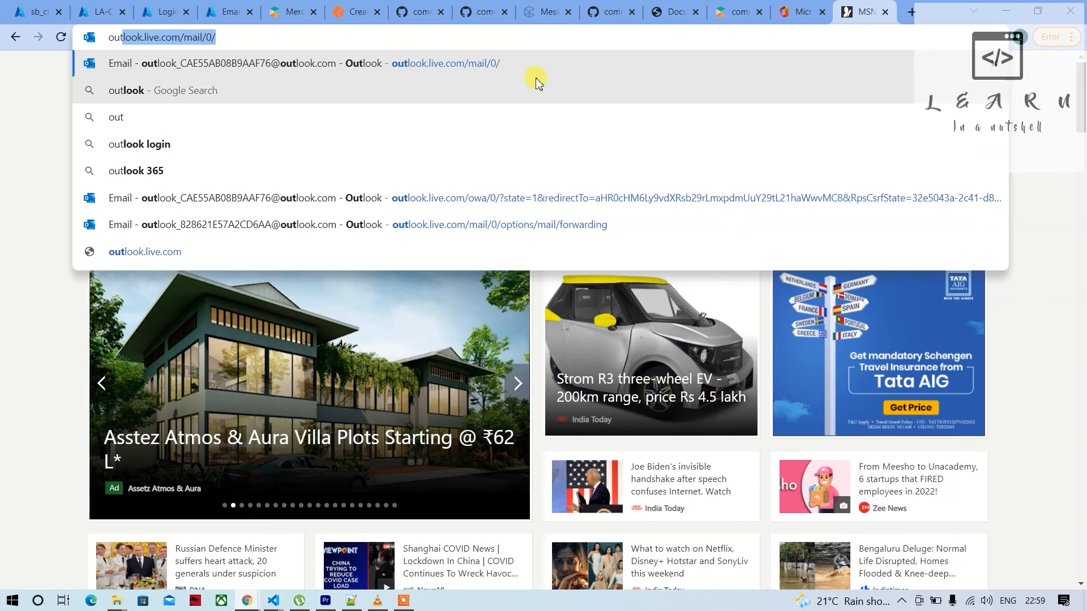
pyautogui.click(509, 63)
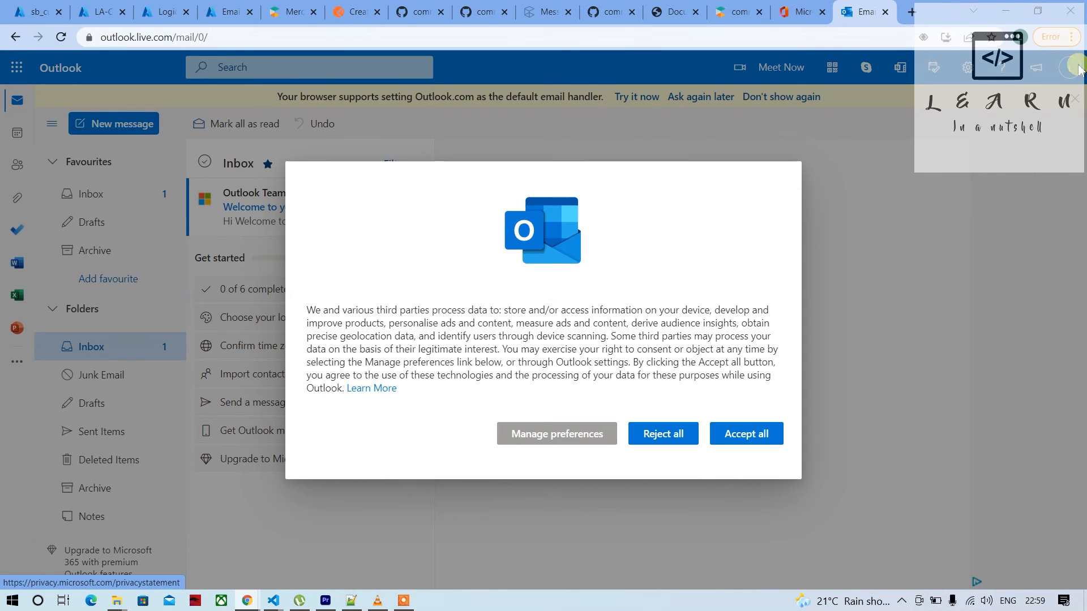
pyautogui.click(721, 435)
pyautogui.click(1069, 67)
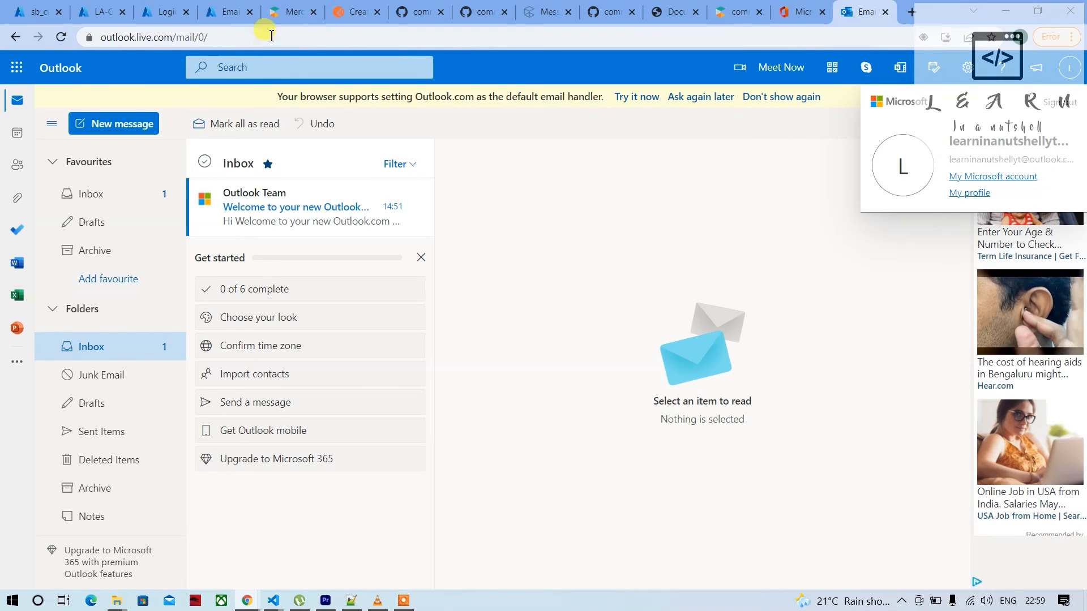
# In Postman's Create Customer request, set the body's email to the signed-in Outlook account's address and send the request
pyautogui.click(220, 20)
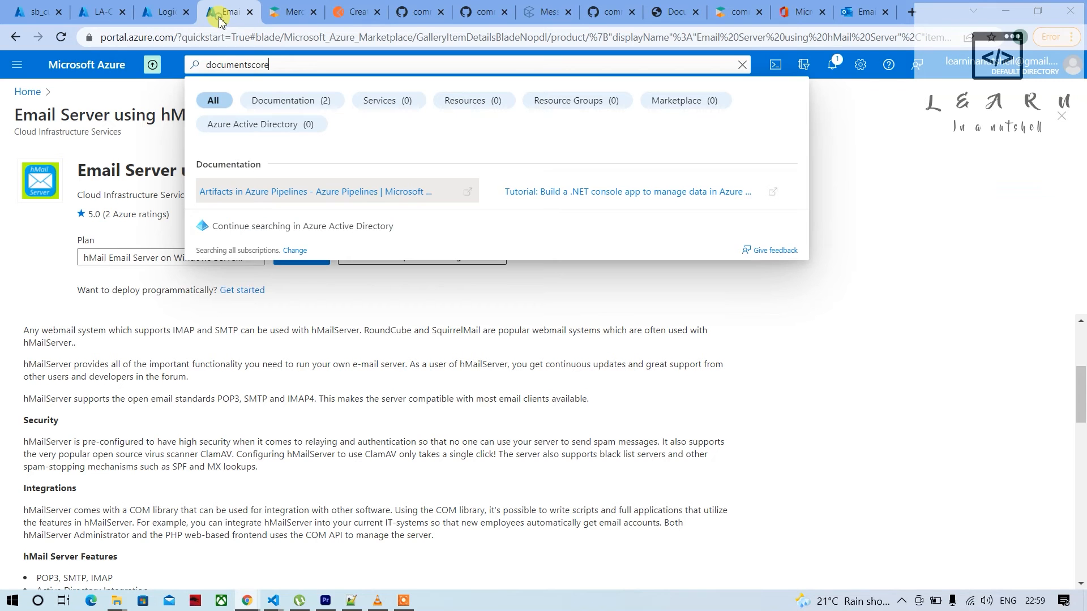
pyautogui.click(35, 9)
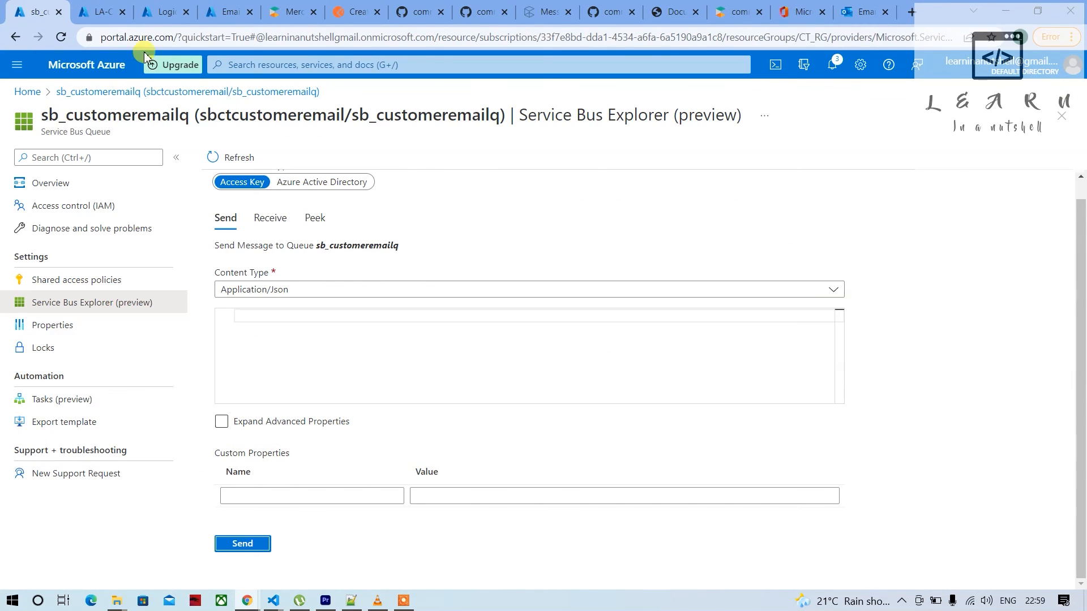
pyautogui.click(352, 11)
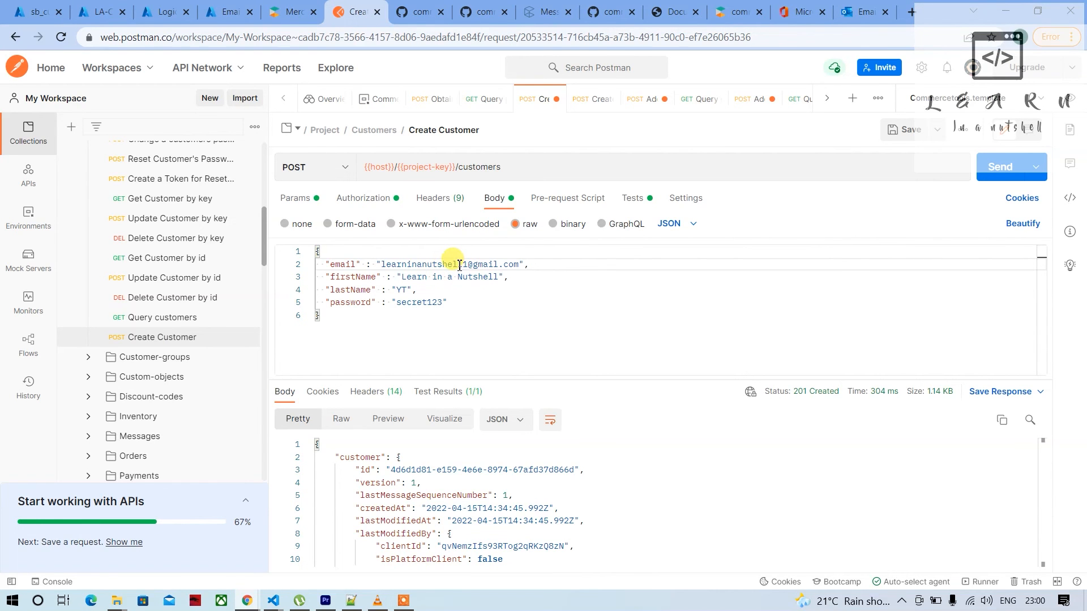
pyautogui.moveTo(465, 265); pyautogui.dragTo(471, 266)
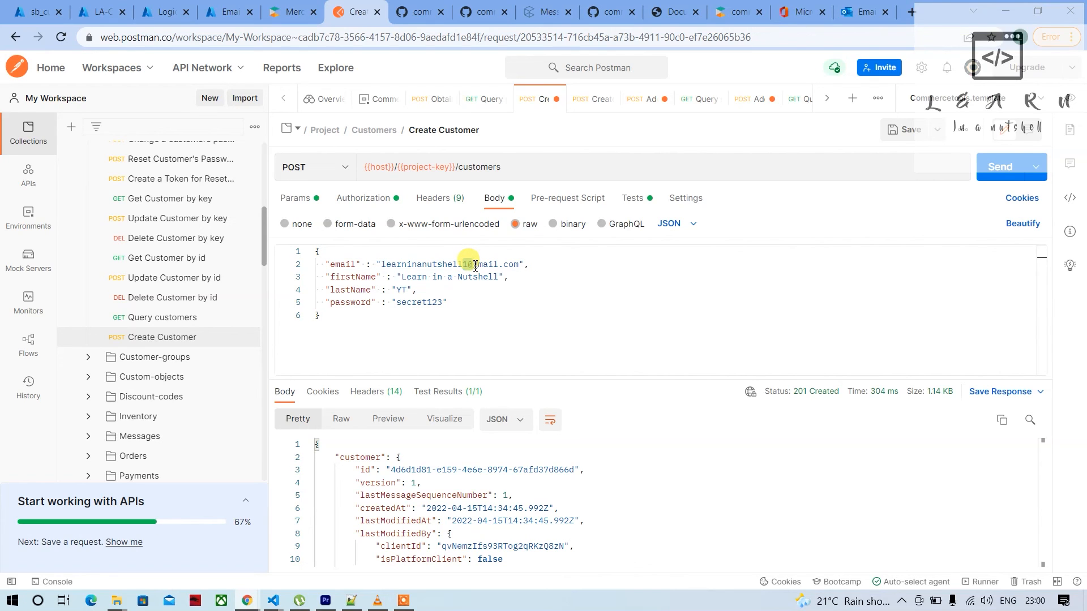
pyautogui.press('BackSpace')
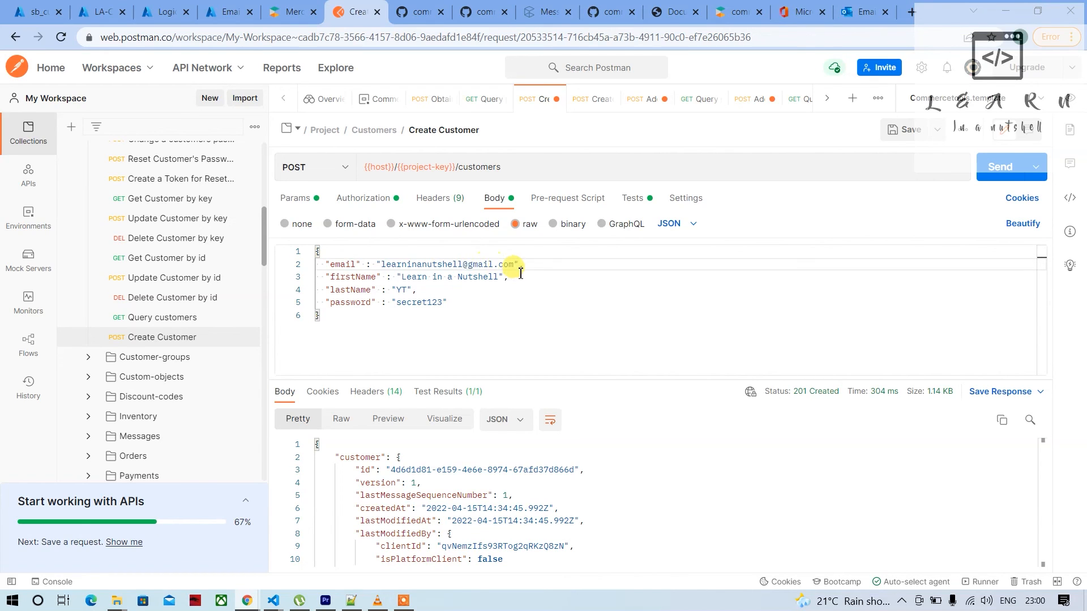
pyautogui.write('yt')
pyautogui.doubleClick(489, 264)
pyautogui.write('outlook')
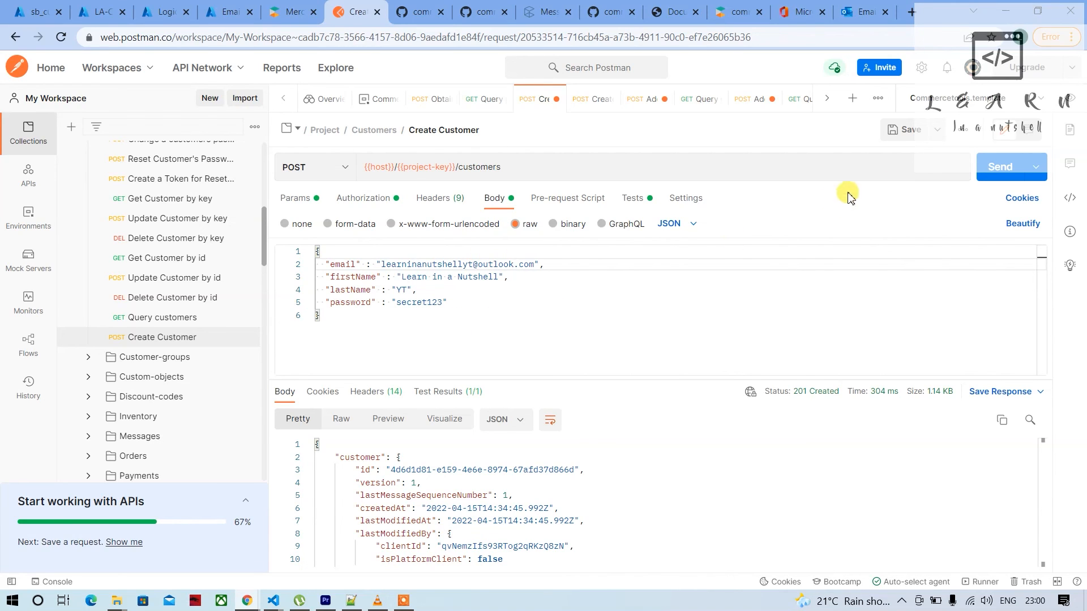
pyautogui.click(1000, 168)
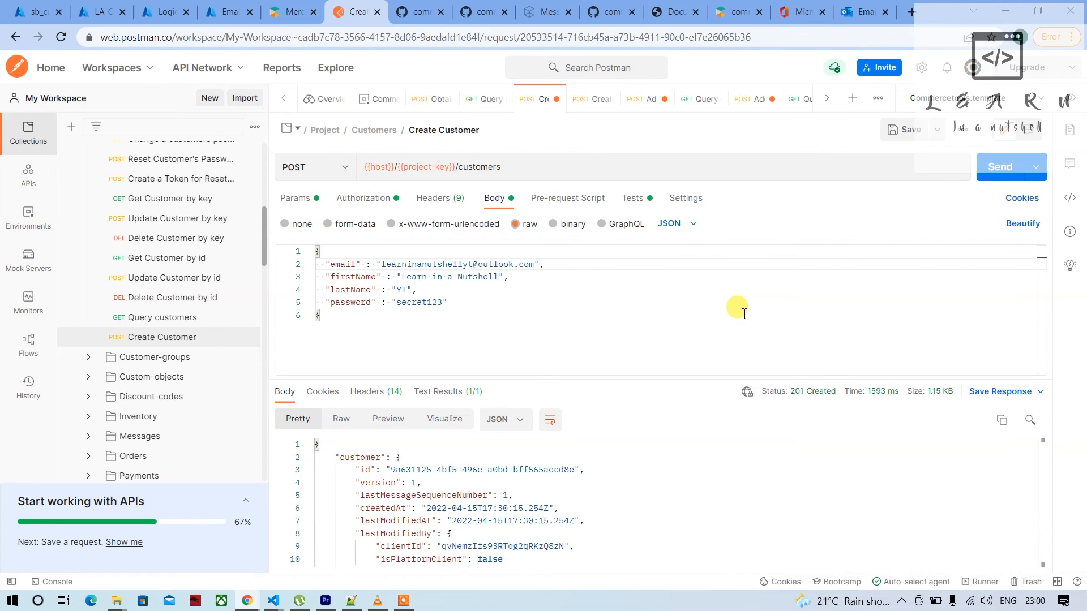
# Reload the Outlook mailbox and check its Other and Focused inboxes for the customer confirmation email
pyautogui.click(864, 12)
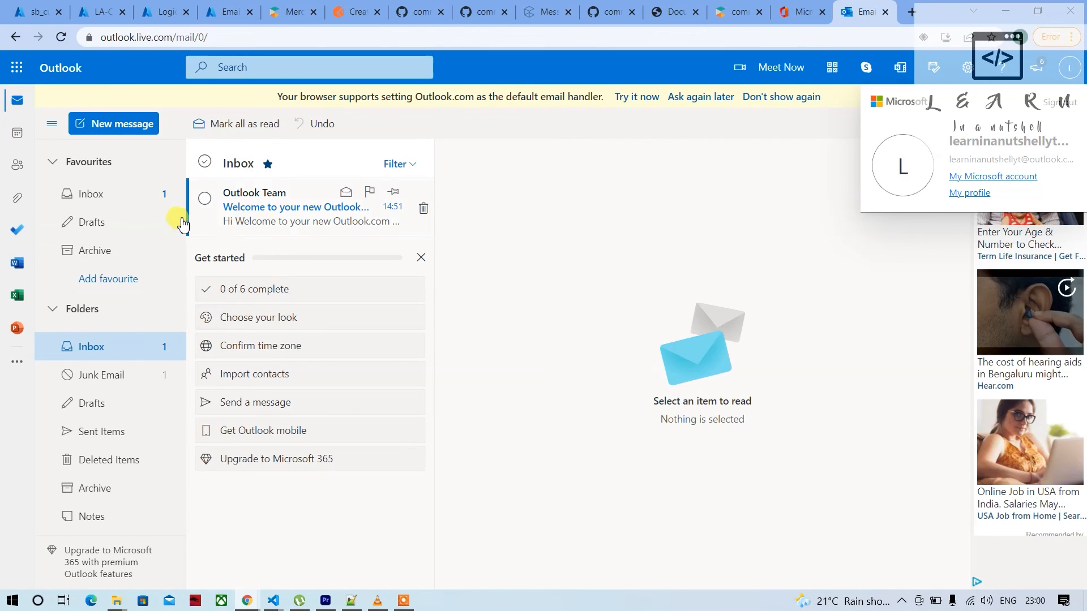
pyautogui.rightClick(308, 169)
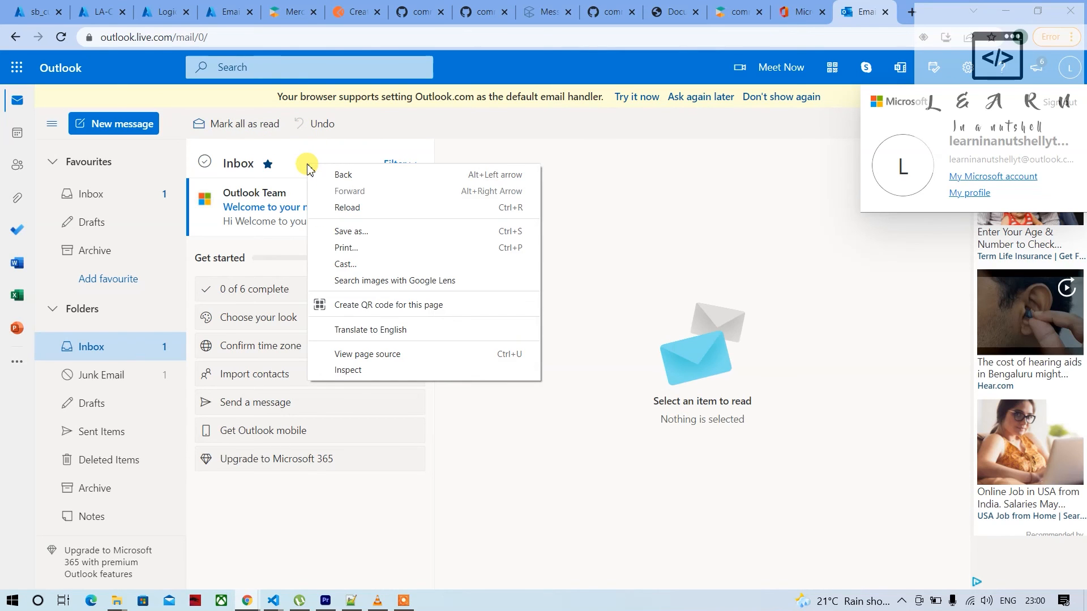
pyautogui.click(306, 162)
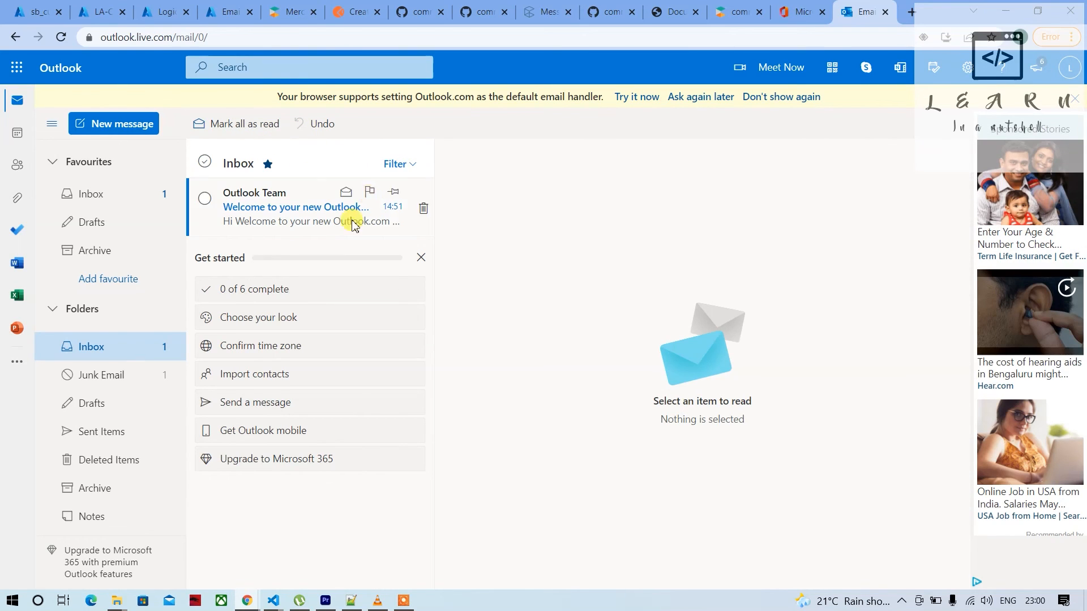
pyautogui.click(60, 38)
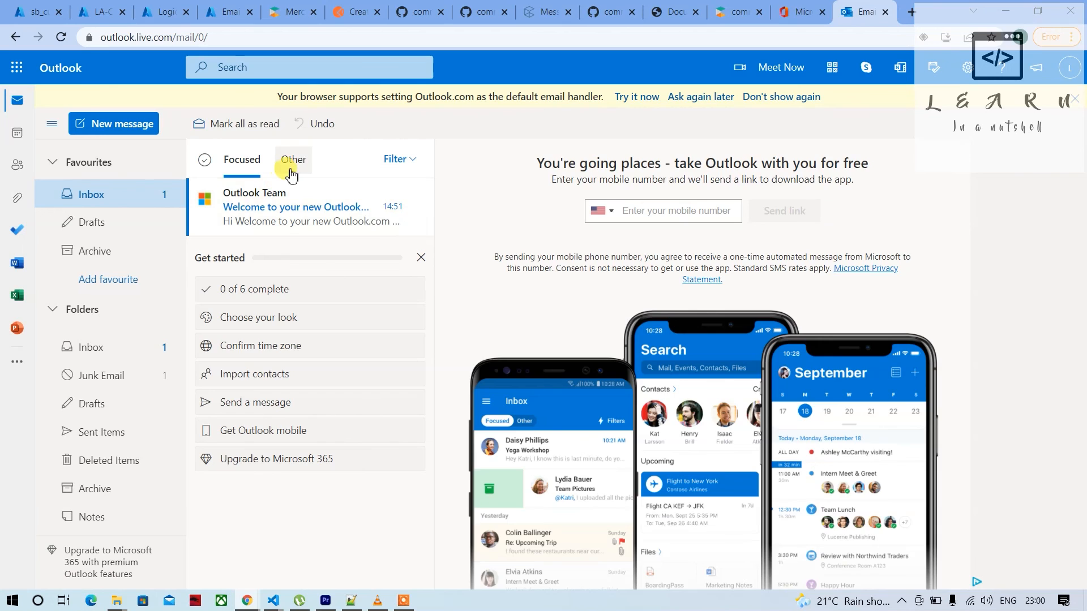
pyautogui.click(291, 170)
pyautogui.click(241, 162)
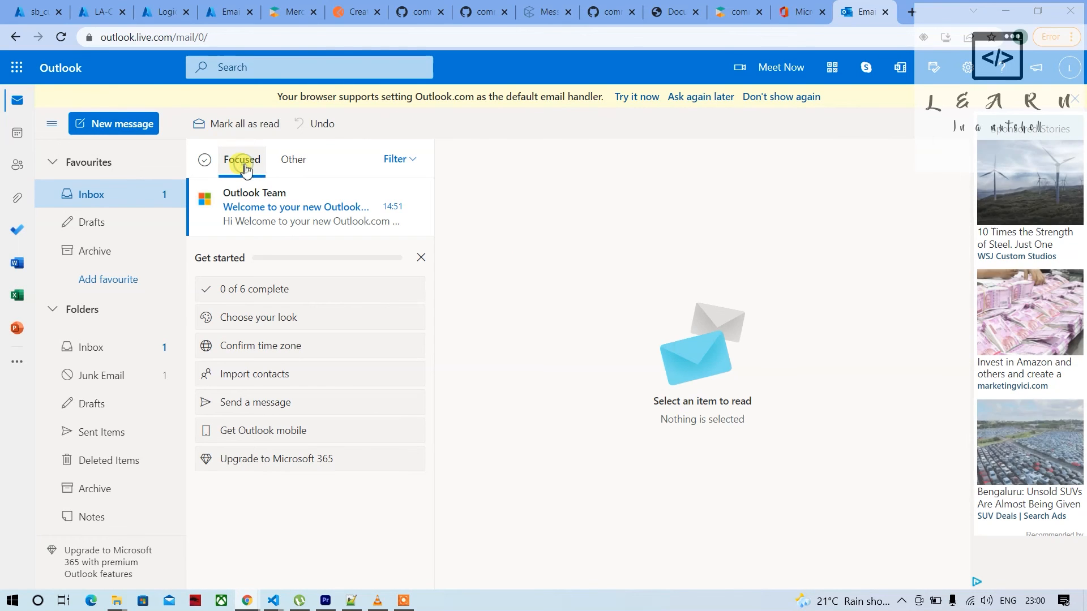
# Refresh LA-CustomerEmailConfirmation's runs history in the Azure portal, open the latest run and examine the Send an email (V2) inputs and outputs
pyautogui.click(102, 10)
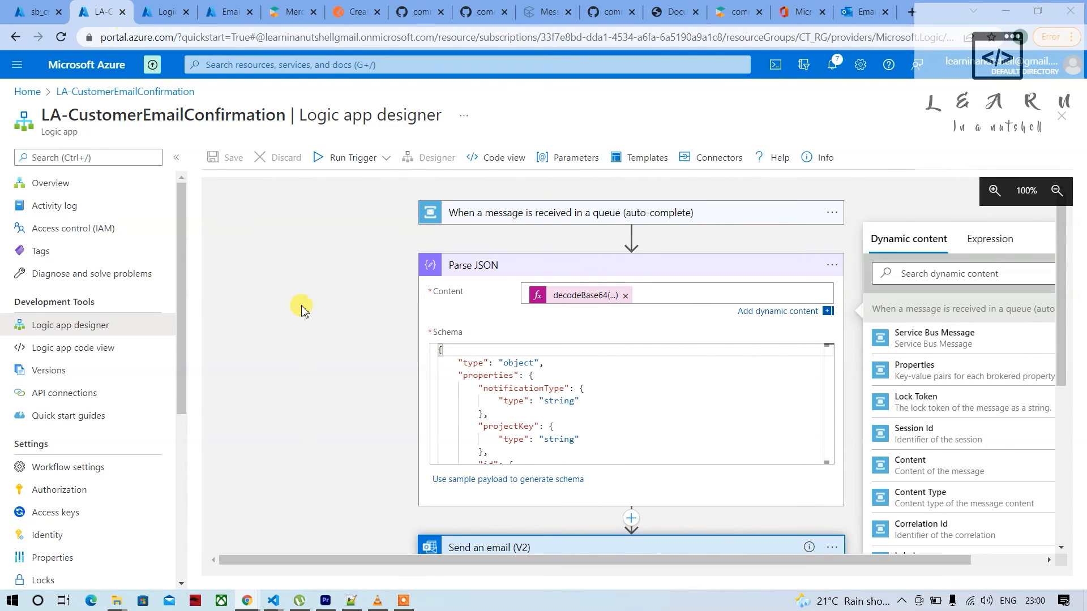
pyautogui.click(177, 22)
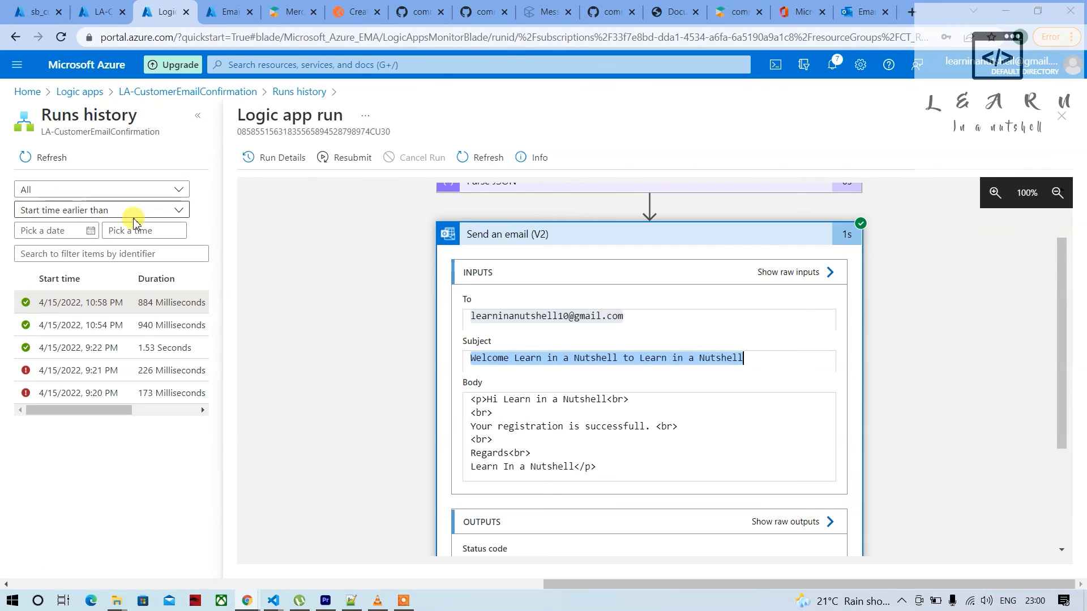
pyautogui.click(43, 158)
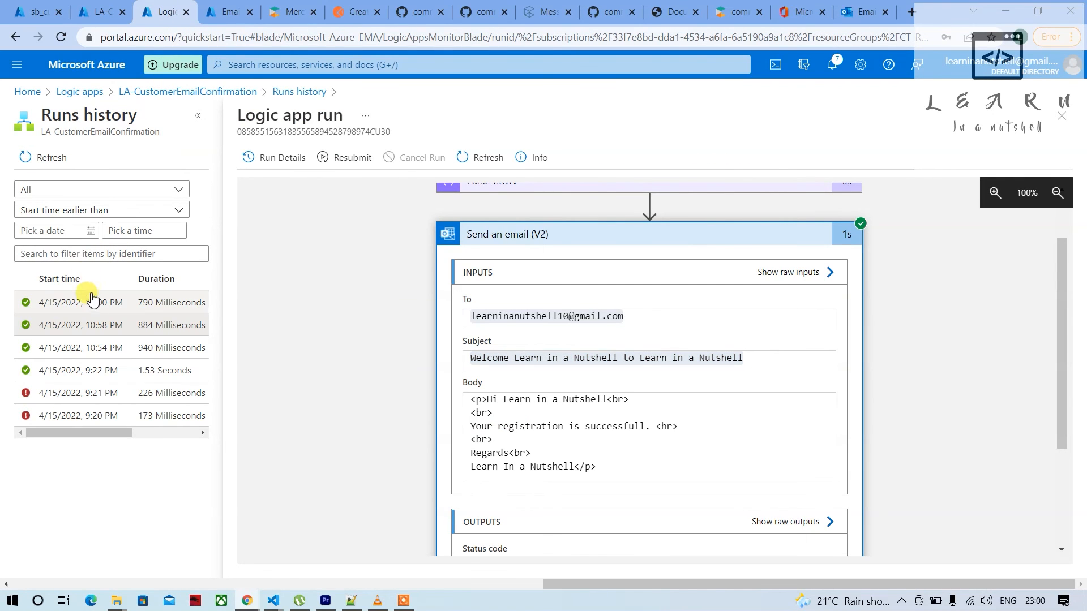
pyautogui.click(93, 302)
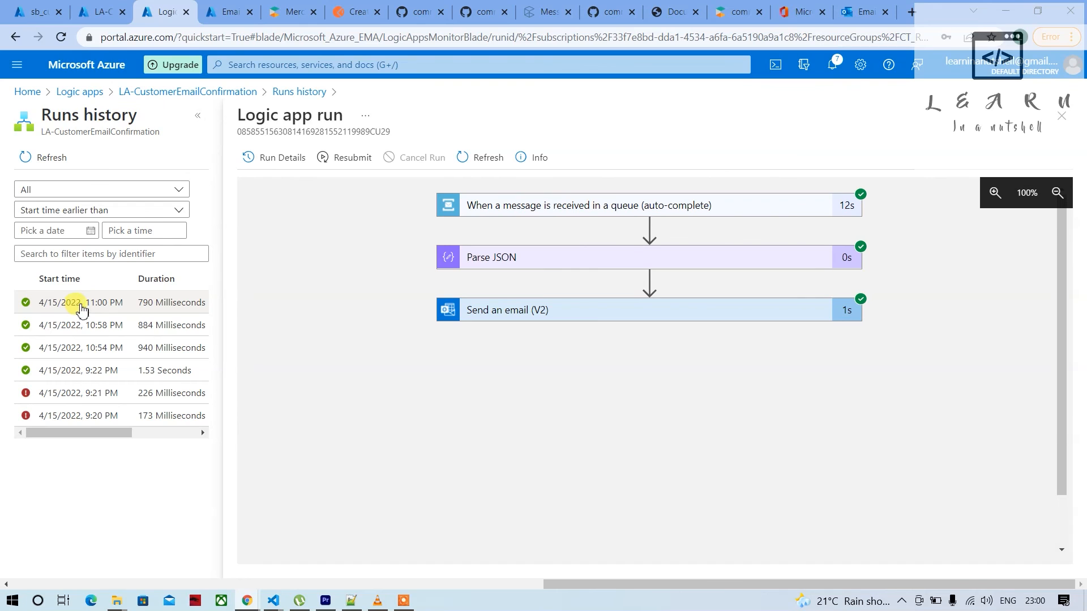
pyautogui.click(588, 315)
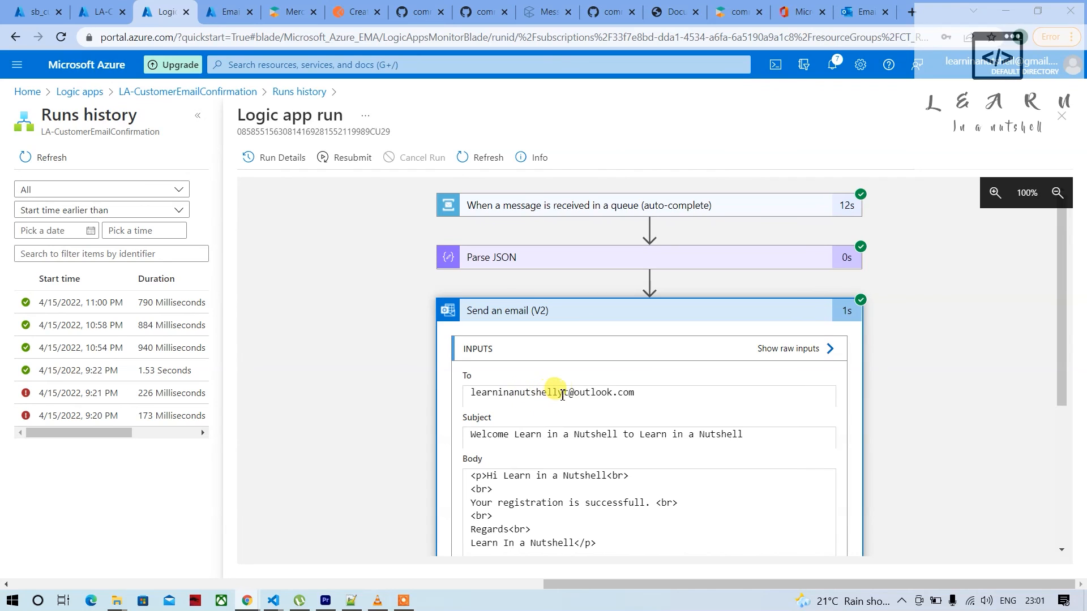
pyautogui.scroll(-3, 566, 438)
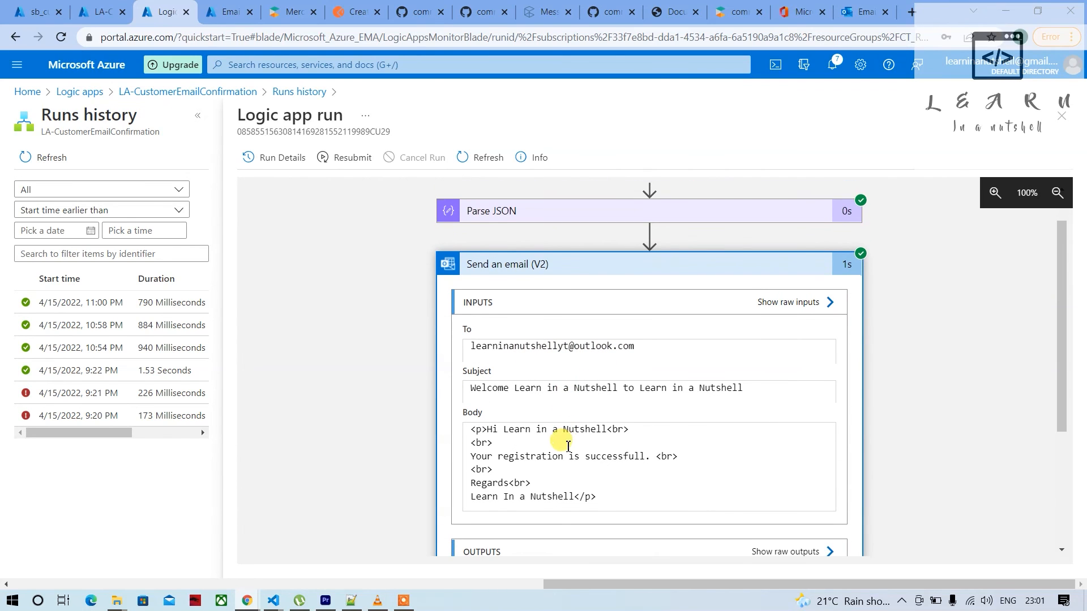
pyautogui.scroll(-5, 531, 481)
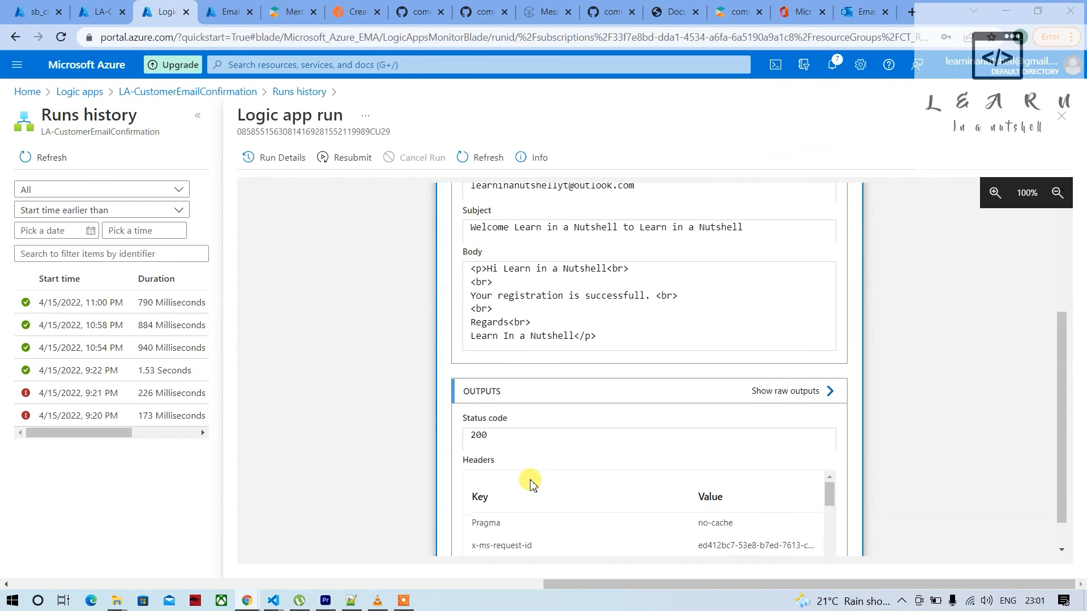
pyautogui.scroll(-4, 569, 487)
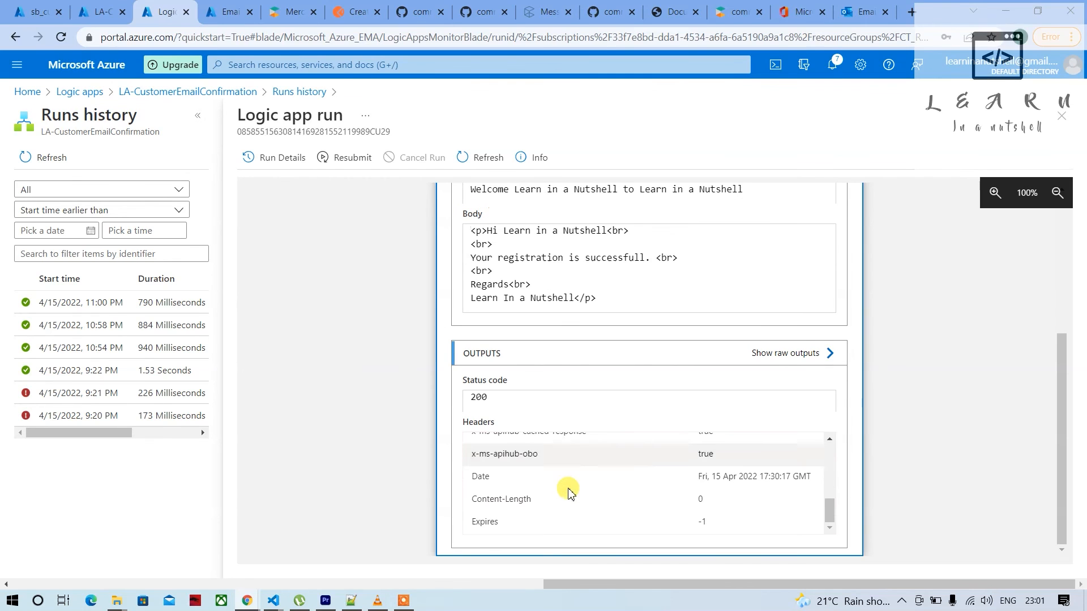
# Switch to Outlook, reload the mailbox, read the welcome email in the Junk Email folder and return to the Inbox
pyautogui.click(862, 12)
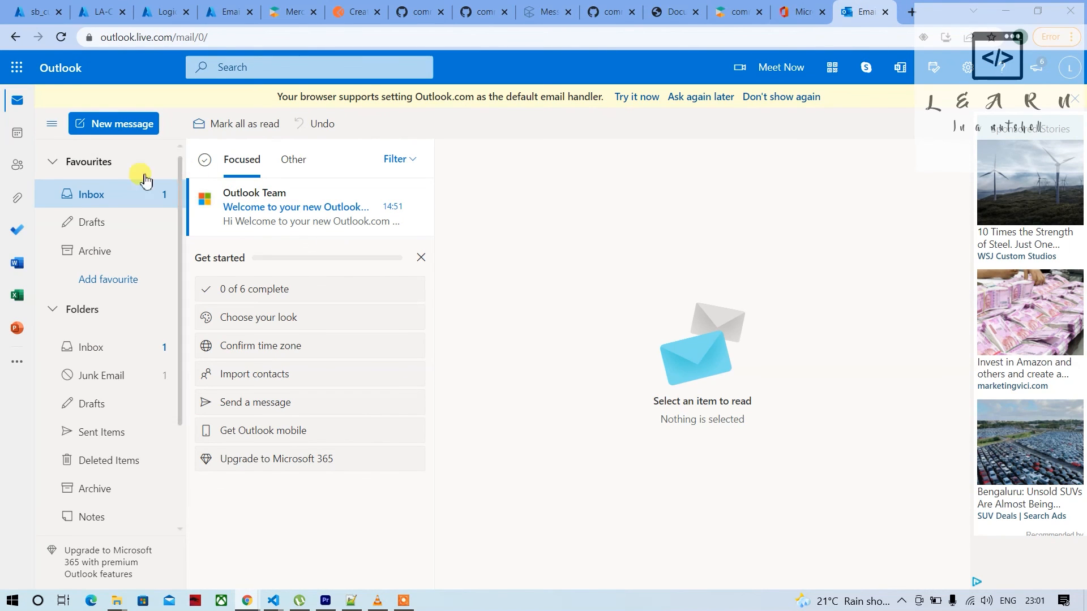
pyautogui.click(62, 37)
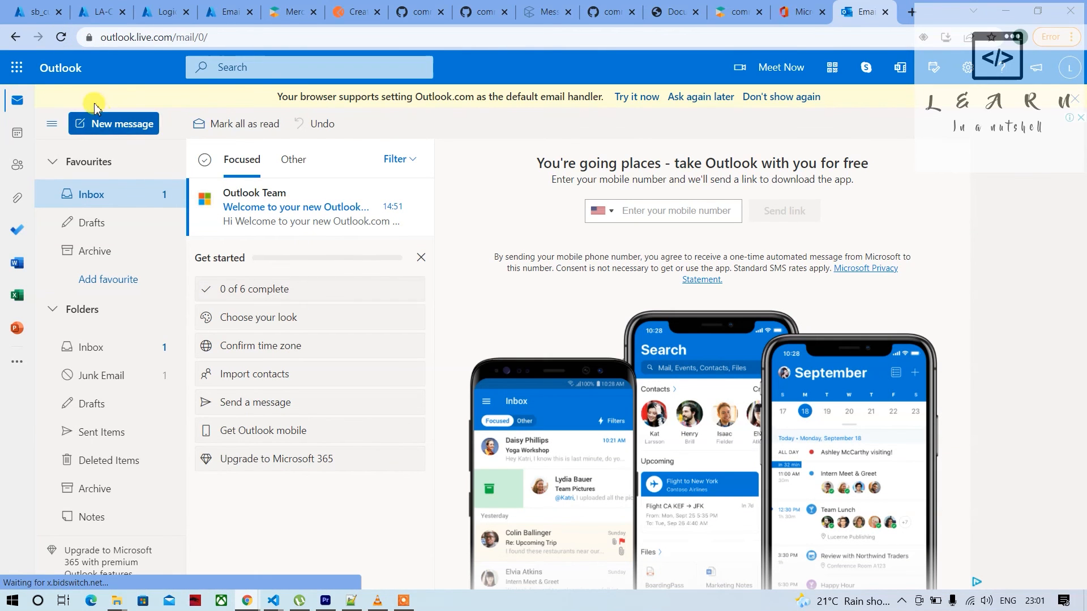
pyautogui.click(62, 38)
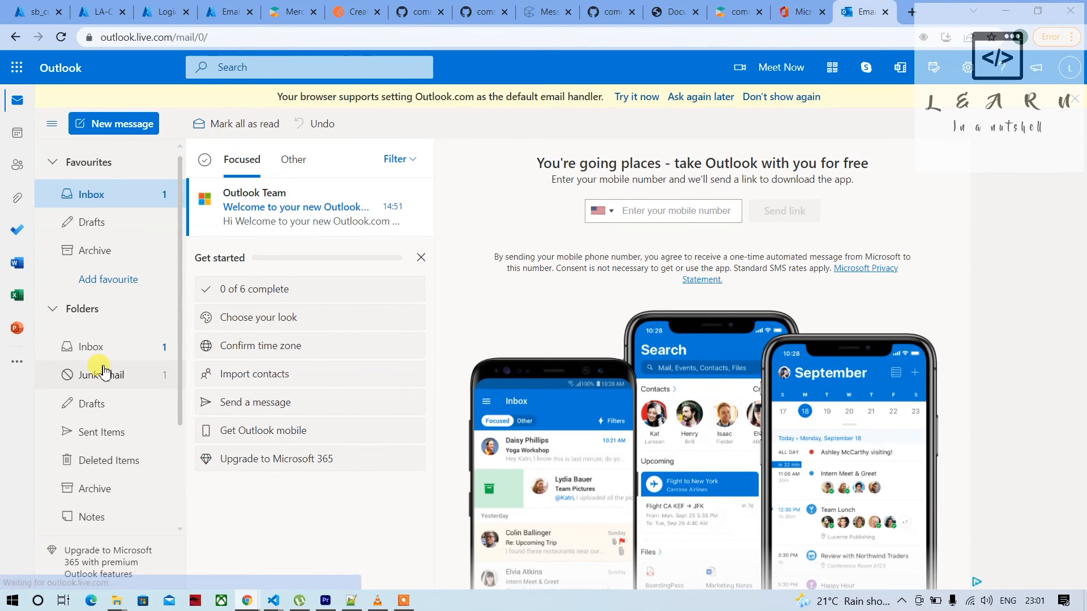
pyautogui.click(107, 377)
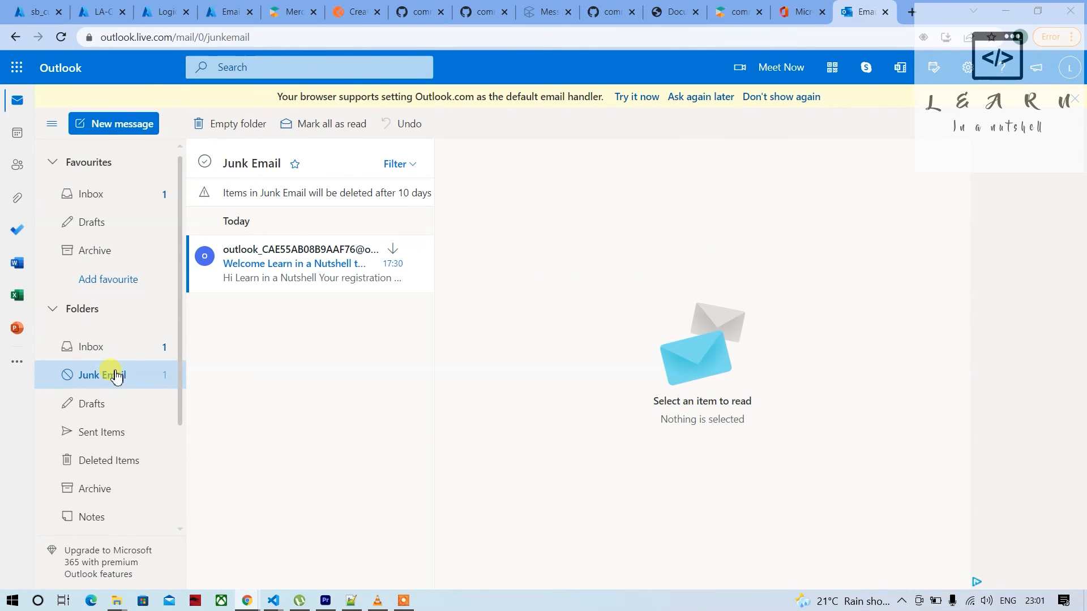
pyautogui.click(291, 277)
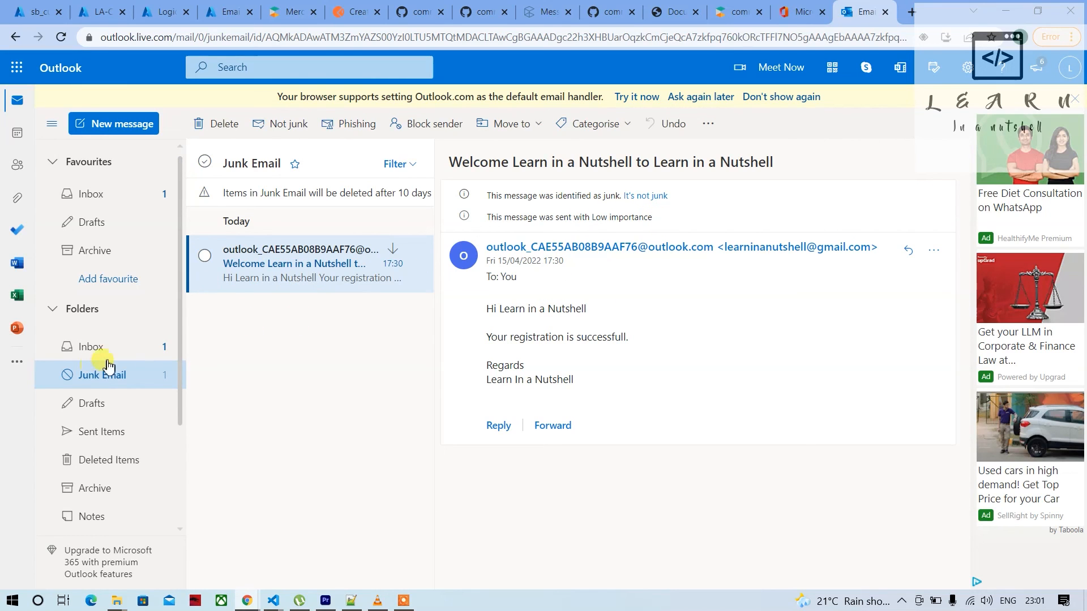
pyautogui.click(106, 194)
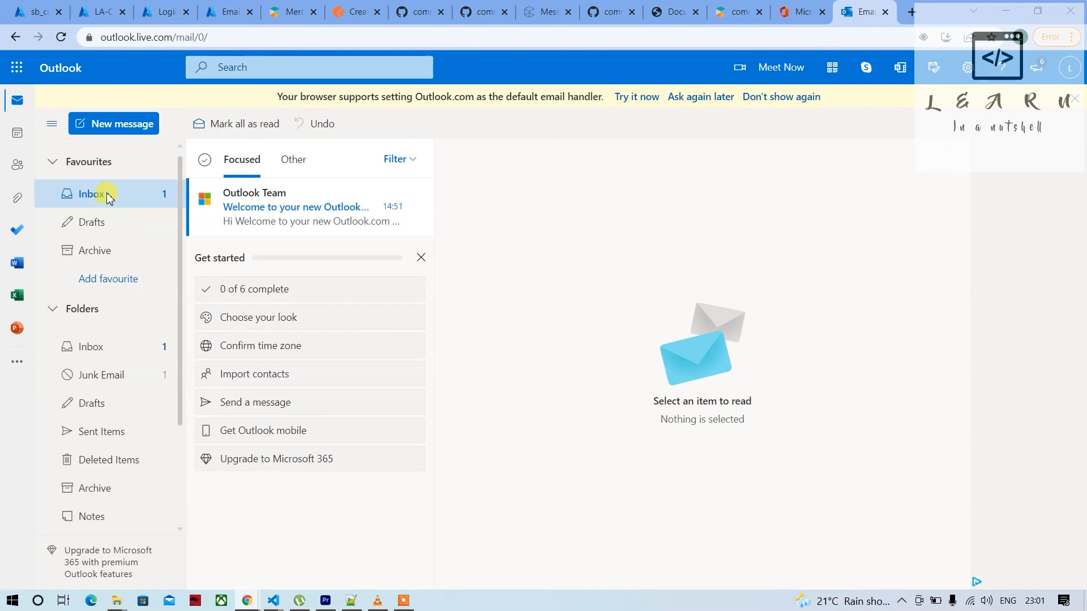
# Switch to the Azure portal, revisit the sb_customeremailq queue and the logic app designer, and review the latest run with its email action collapsed
pyautogui.click(99, 14)
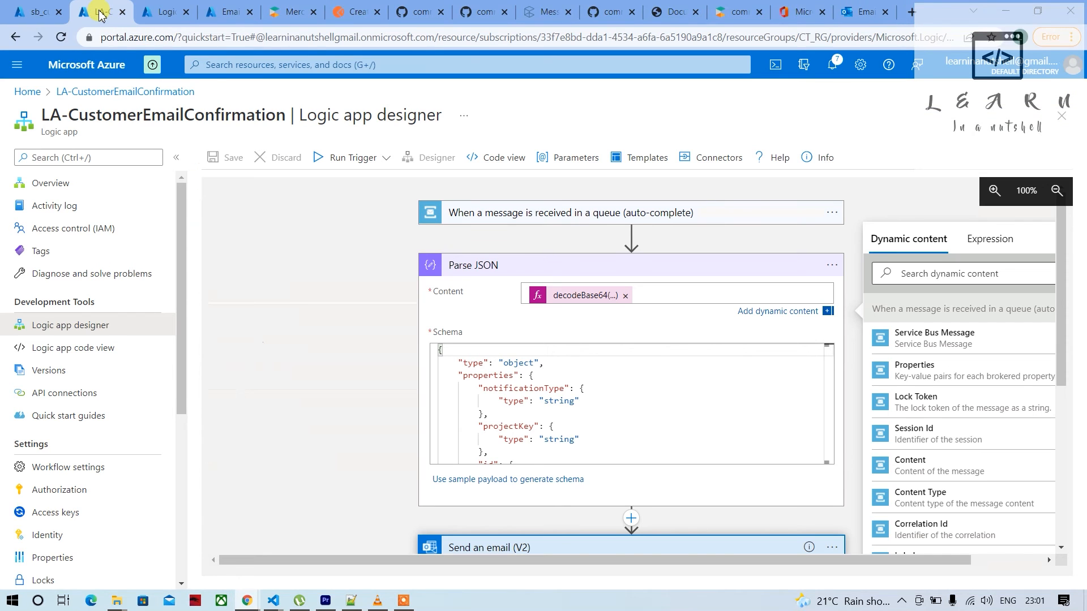
pyautogui.click(161, 11)
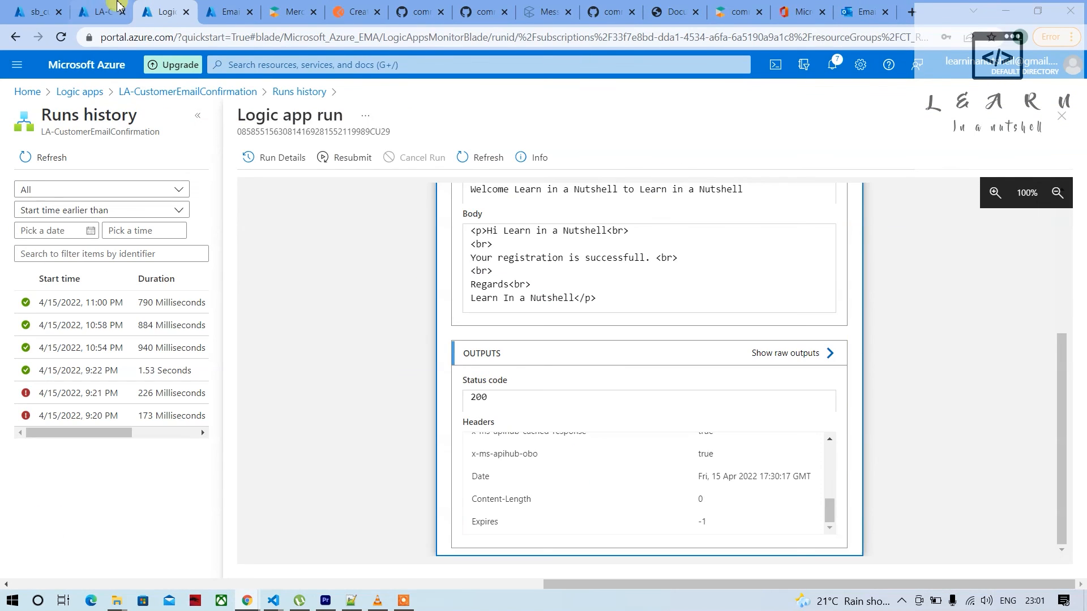
pyautogui.click(100, 12)
pyautogui.click(51, 6)
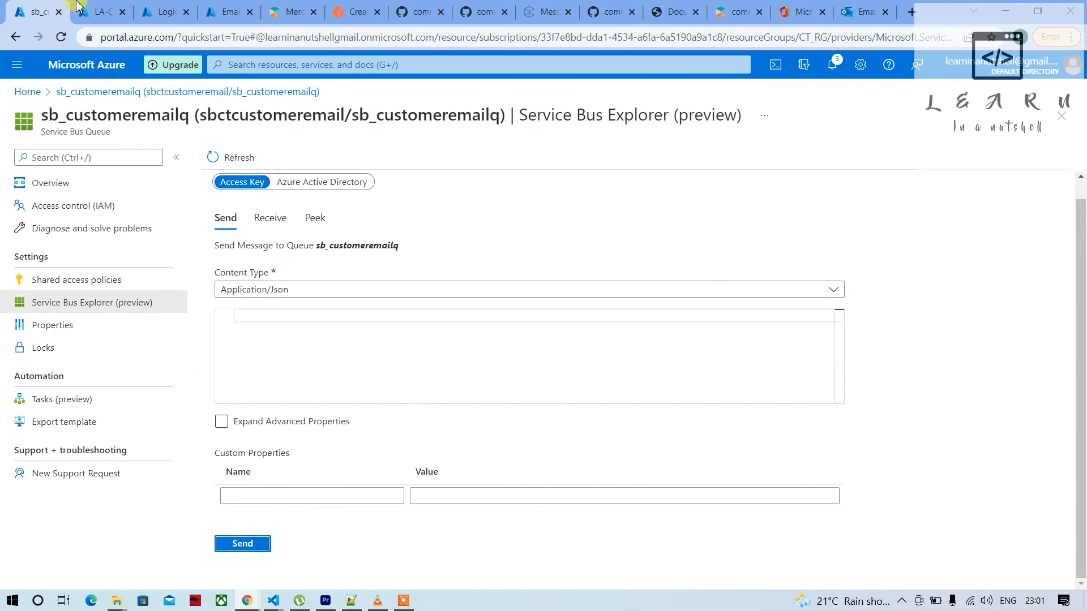
pyautogui.click(87, 16)
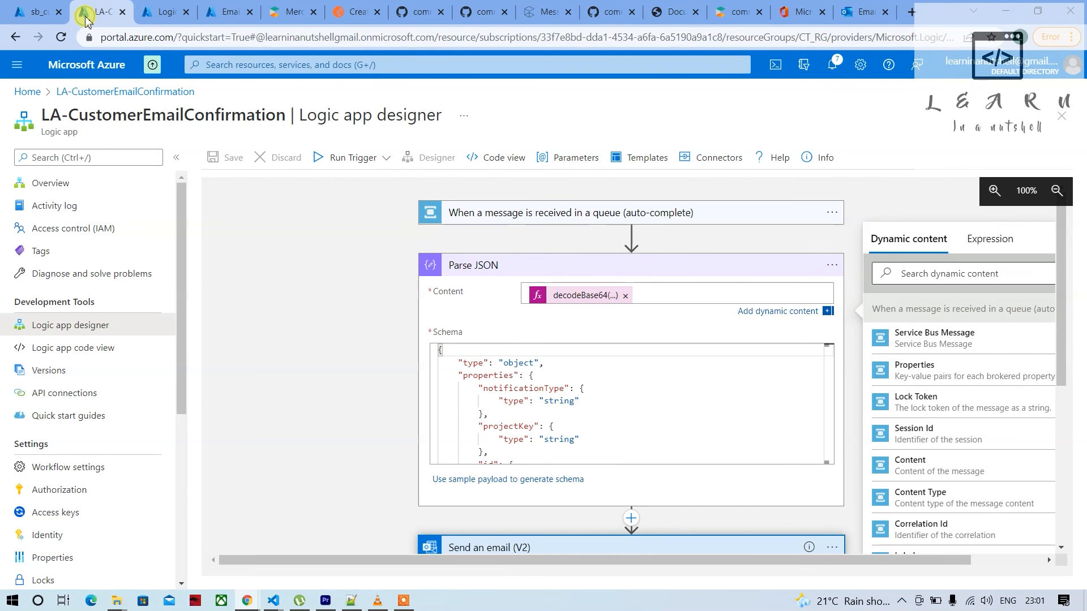
pyautogui.click(159, 11)
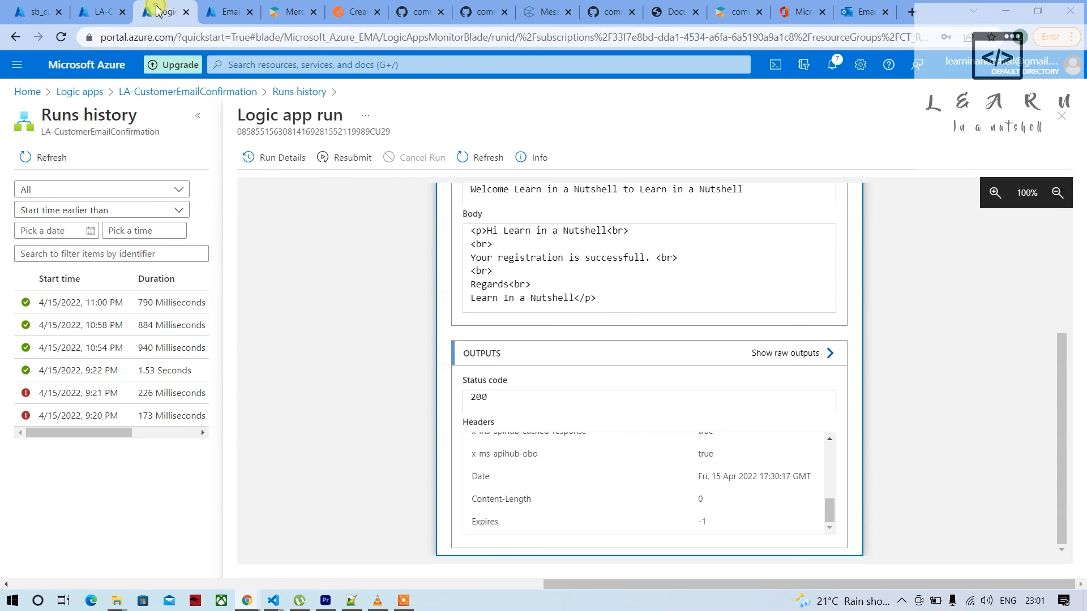
pyautogui.scroll(5, 399, 310)
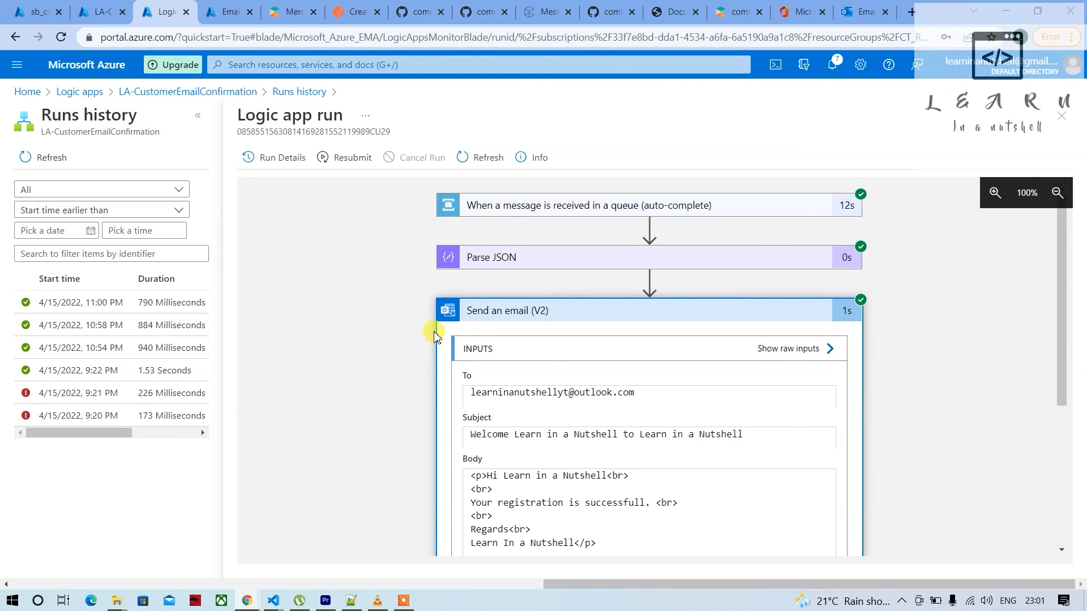
pyautogui.click(526, 309)
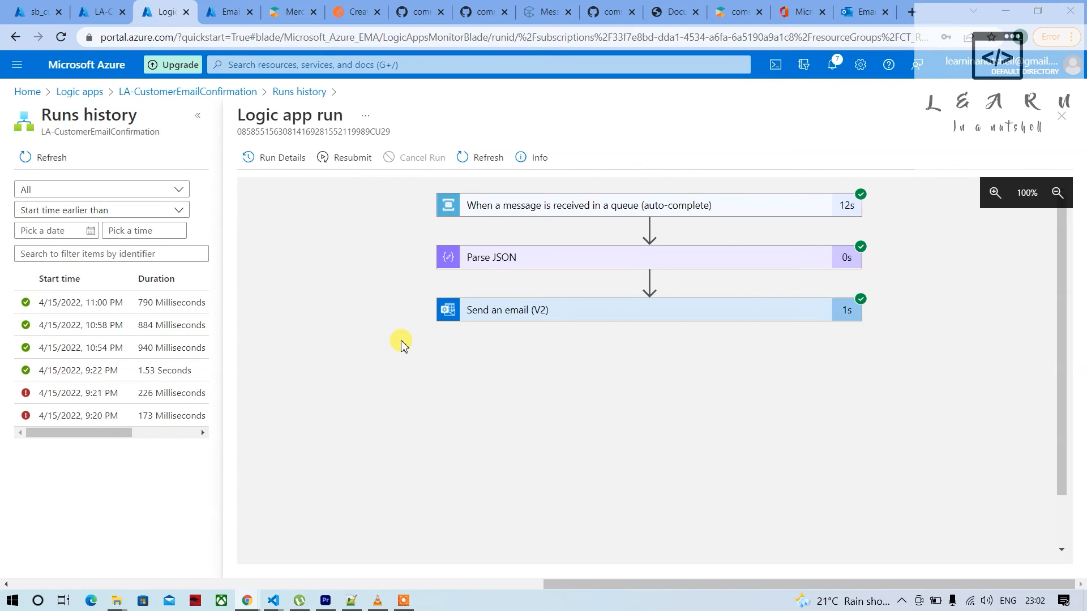
# Collapse the Parse JSON action in the logic app designer and review the workflow's Send an email (V2) settings against the run
pyautogui.click(95, 12)
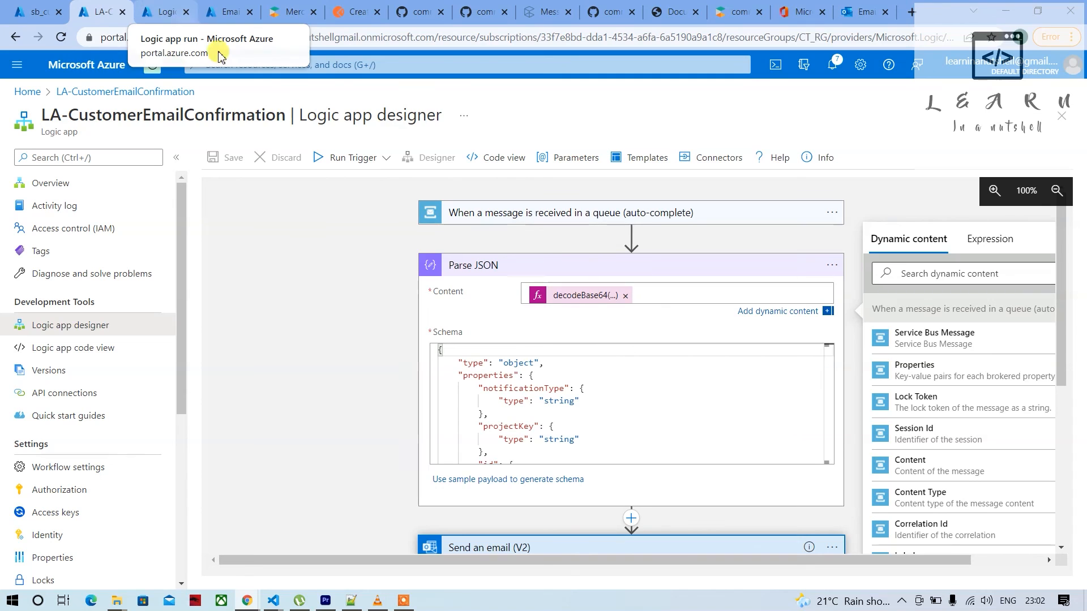
pyautogui.click(486, 266)
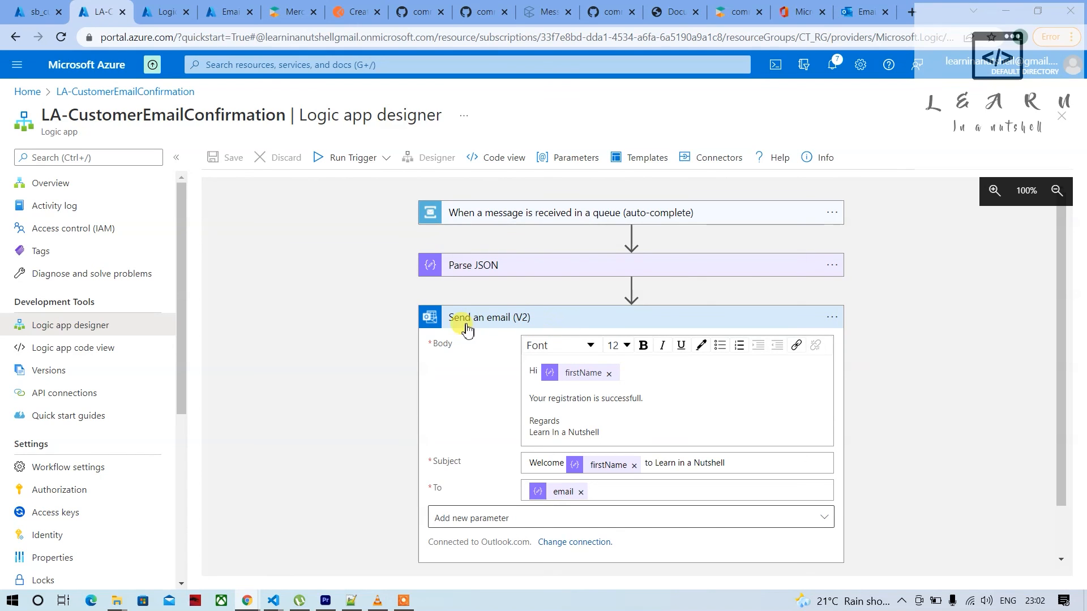
pyautogui.scroll(-1, 501, 456)
pyautogui.scroll(1, 501, 456)
pyautogui.click(163, 14)
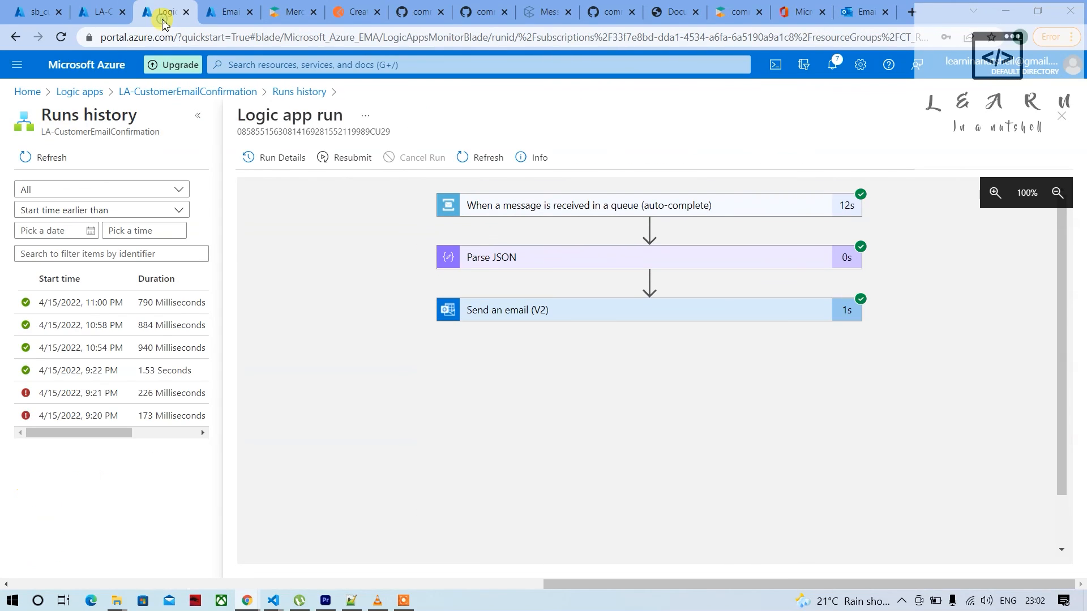
pyautogui.click(101, 13)
pyautogui.click(36, 11)
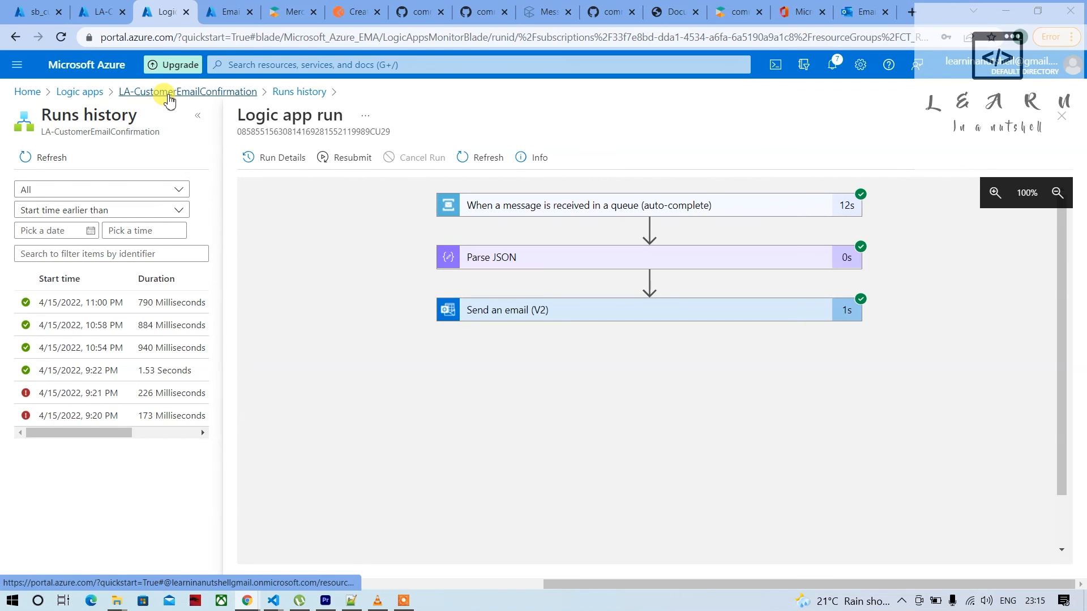
# Go back to the list of logic apps, select LA-CustomerEmailConfirmation and disable it
pyautogui.click(168, 95)
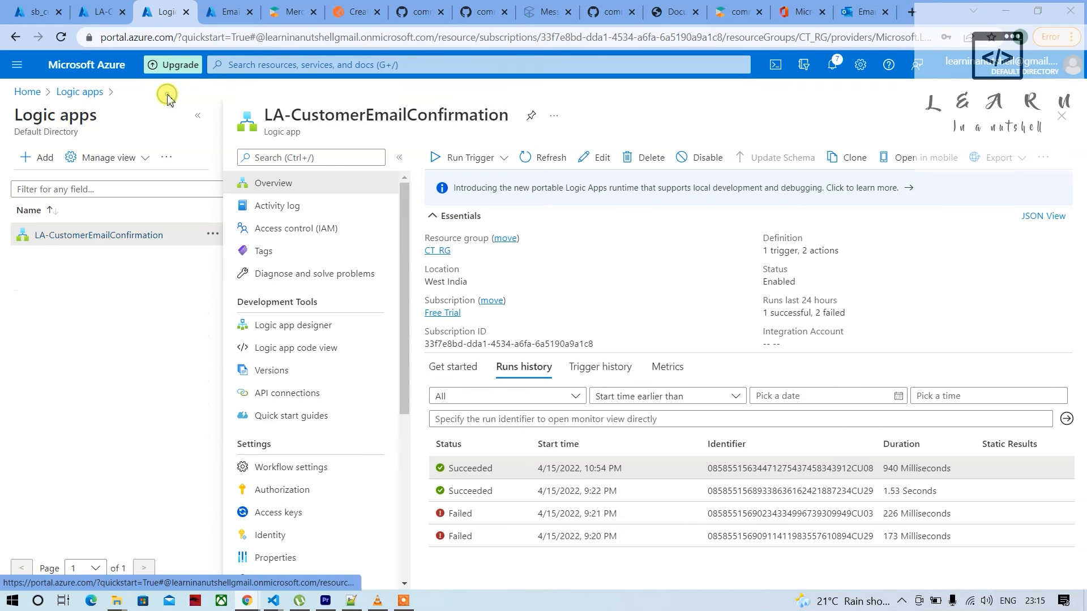
pyautogui.click(96, 92)
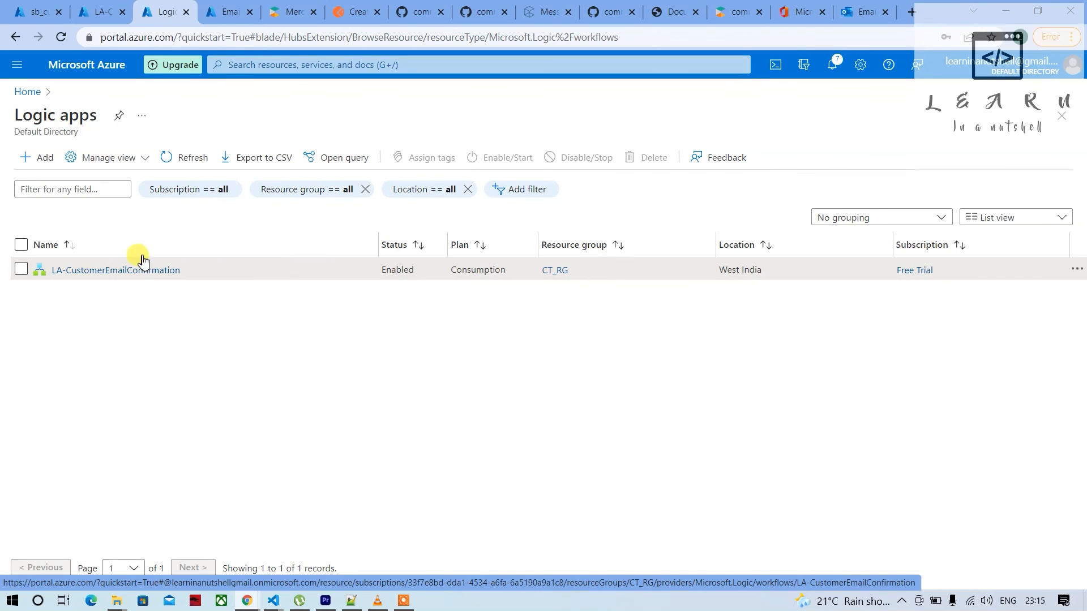
pyautogui.click(22, 269)
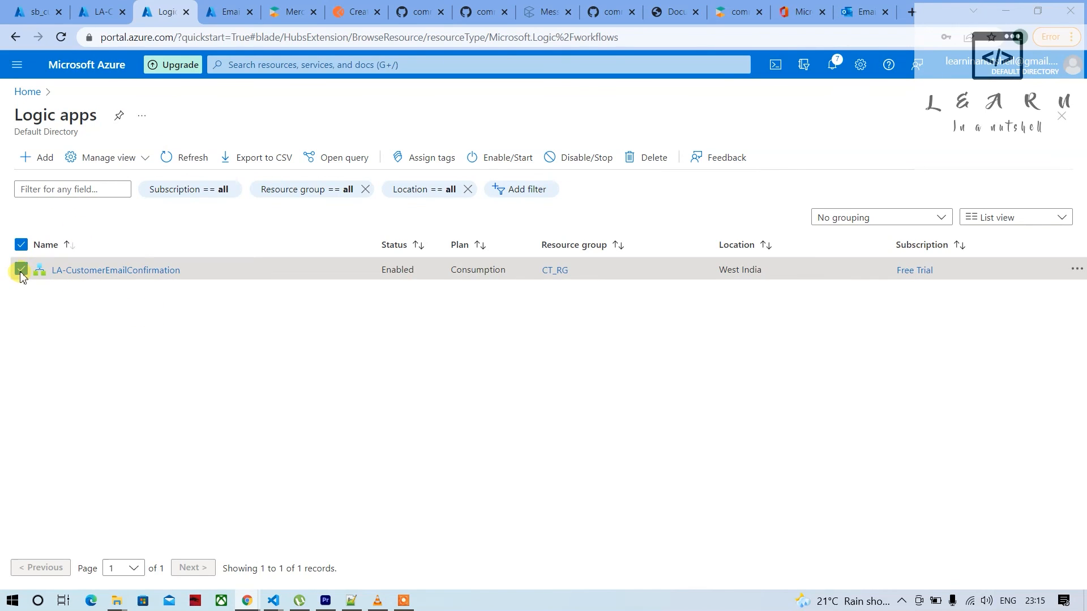
pyautogui.click(575, 164)
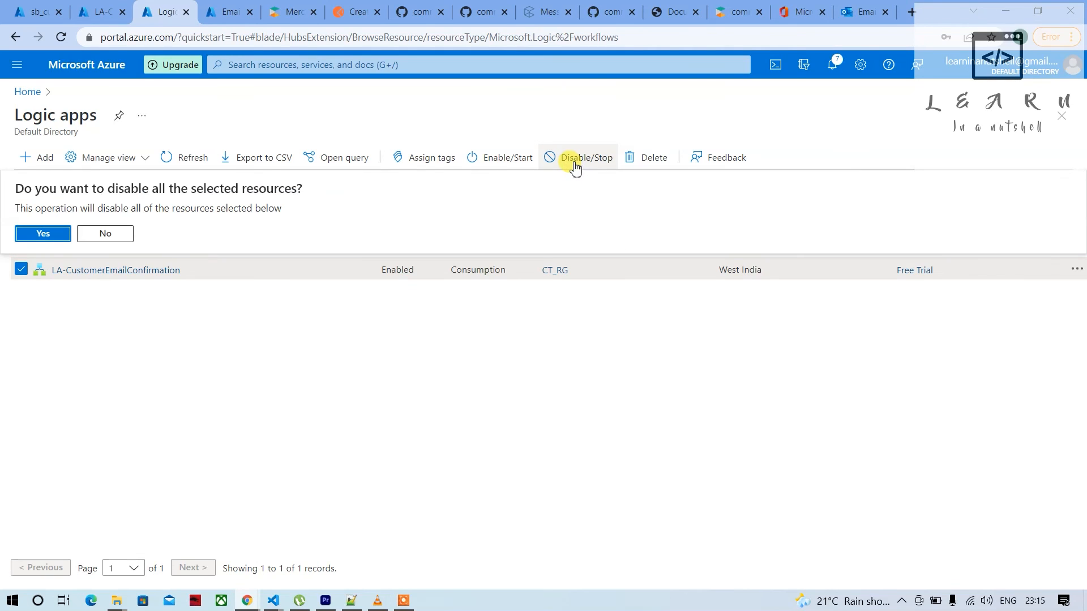
pyautogui.click(37, 233)
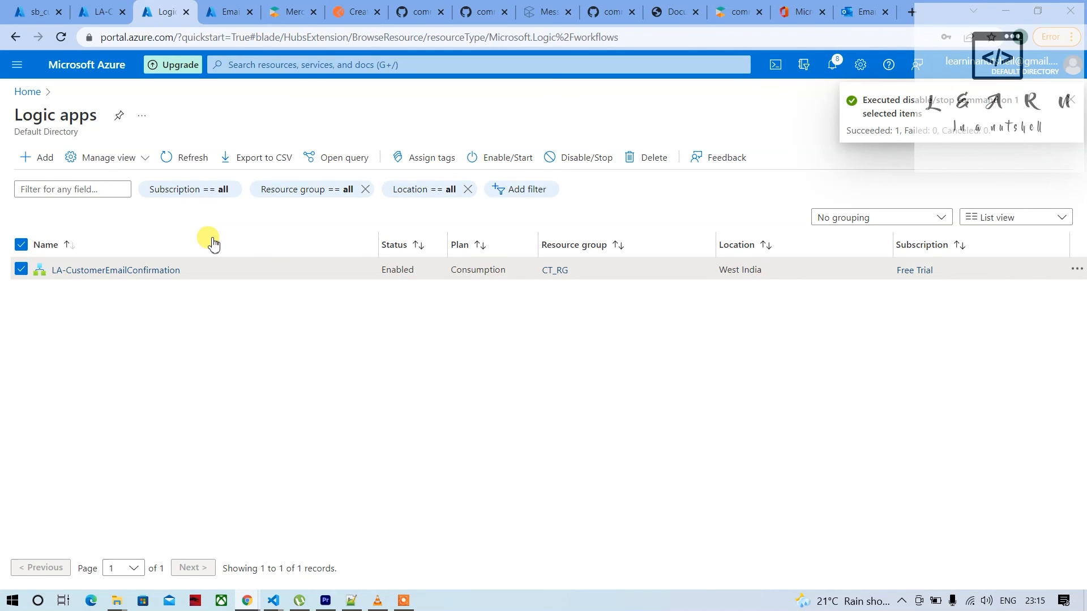
# Leave the sb_customeremailq queue's Service Bus Explorer for its overview, discarding unsaved edits, and open the Service Bus namespaces list
pyautogui.click(27, 11)
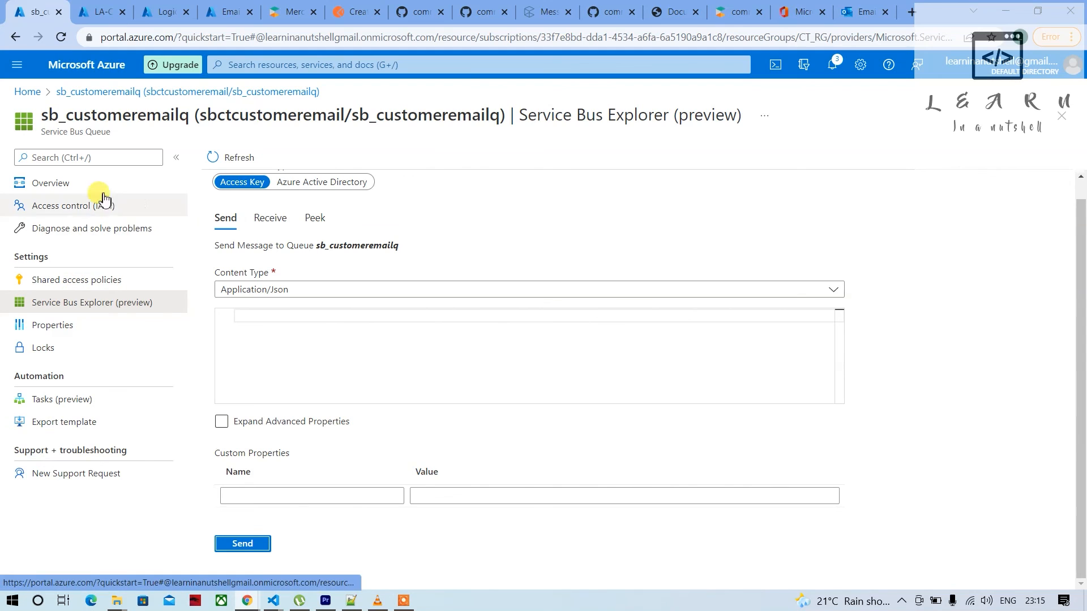
pyautogui.click(57, 183)
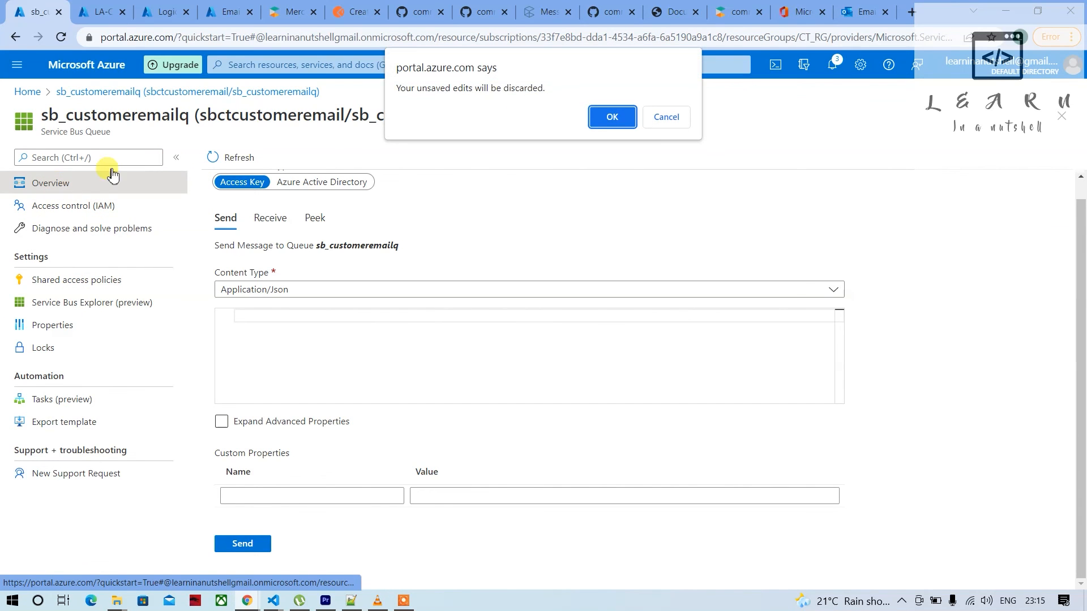
pyautogui.click(600, 119)
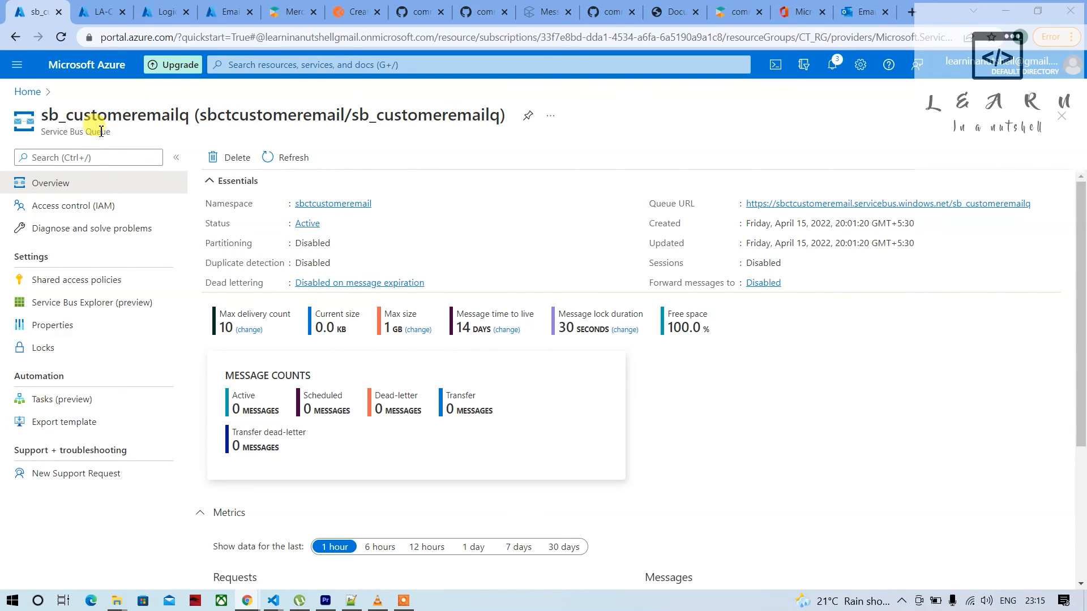
pyautogui.click(249, 65)
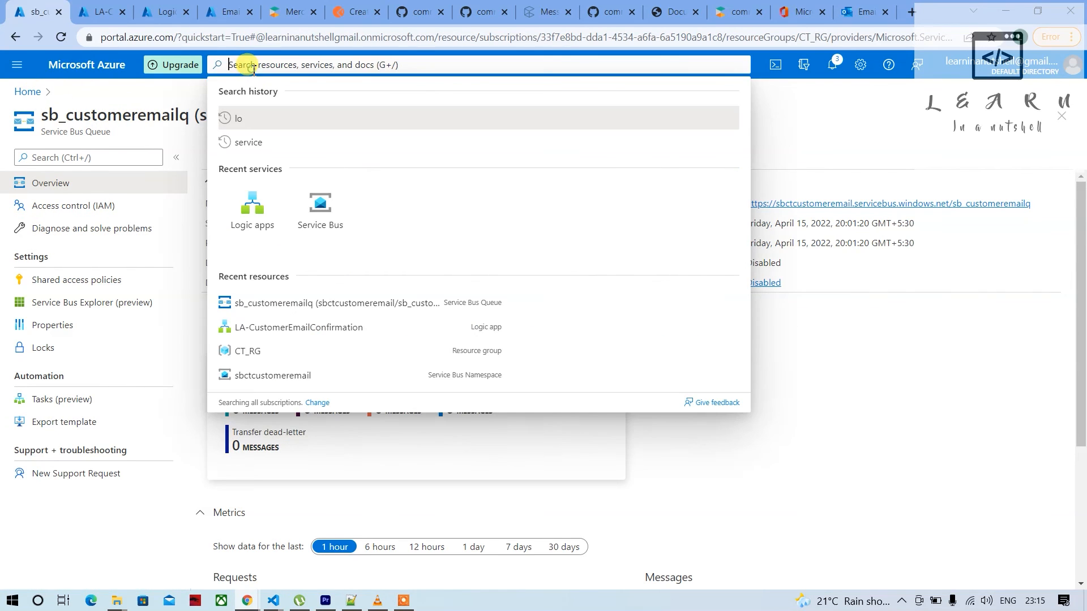
pyautogui.click(319, 208)
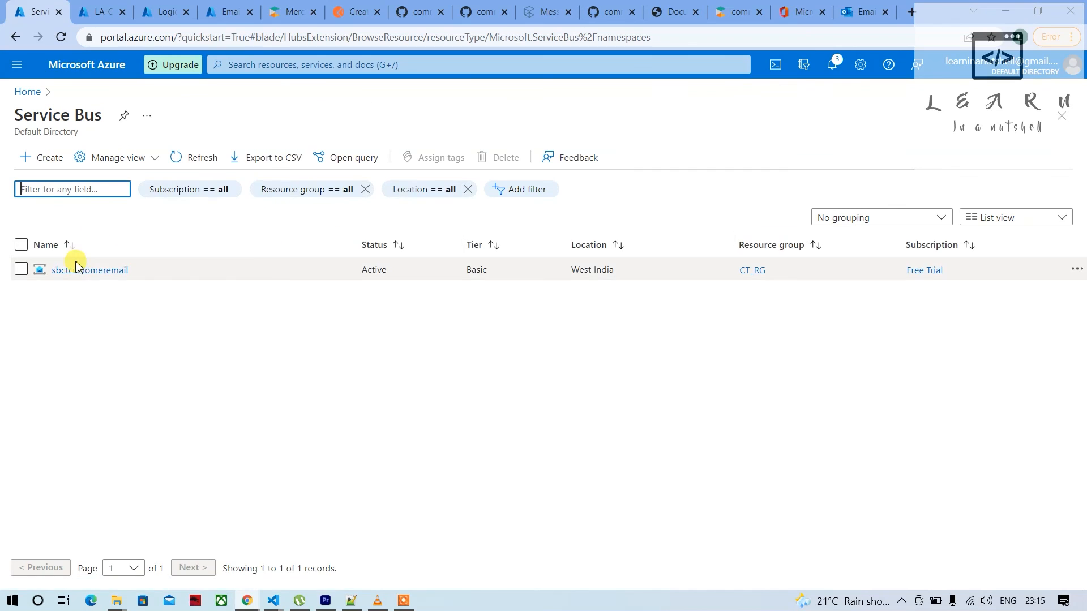
# Open the sb_customeremailq queue from the queues of the sbctcustomeremail Service Bus namespace
pyautogui.click(75, 270)
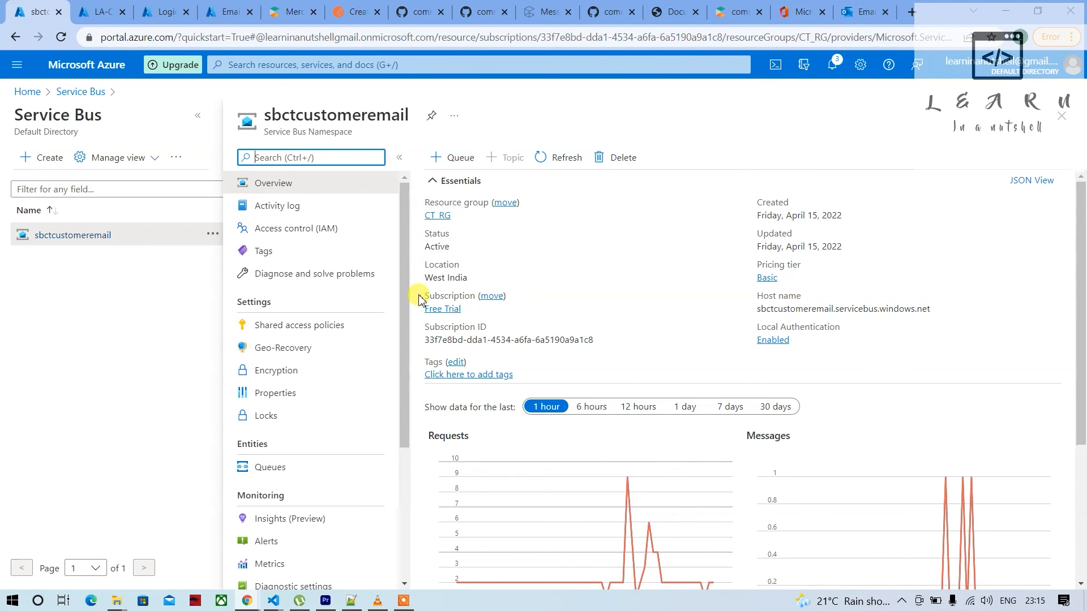
pyautogui.scroll(-1, 281, 442)
pyautogui.click(275, 415)
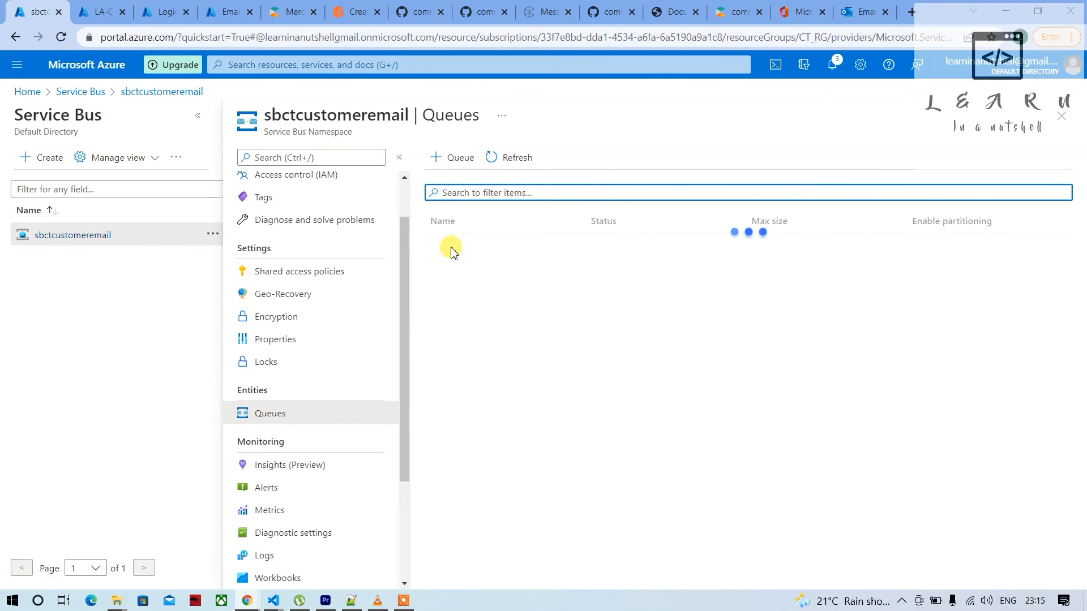
pyautogui.click(452, 250)
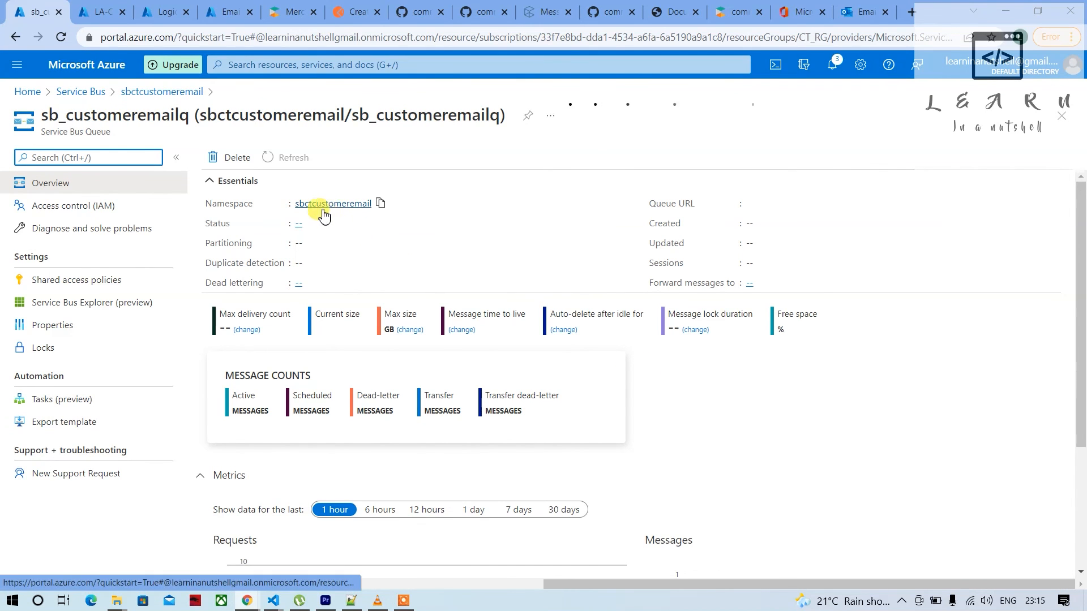
# Set the sb_customeremailq queue's state to Disabled and return to the Service Bus namespaces list
pyautogui.click(309, 225)
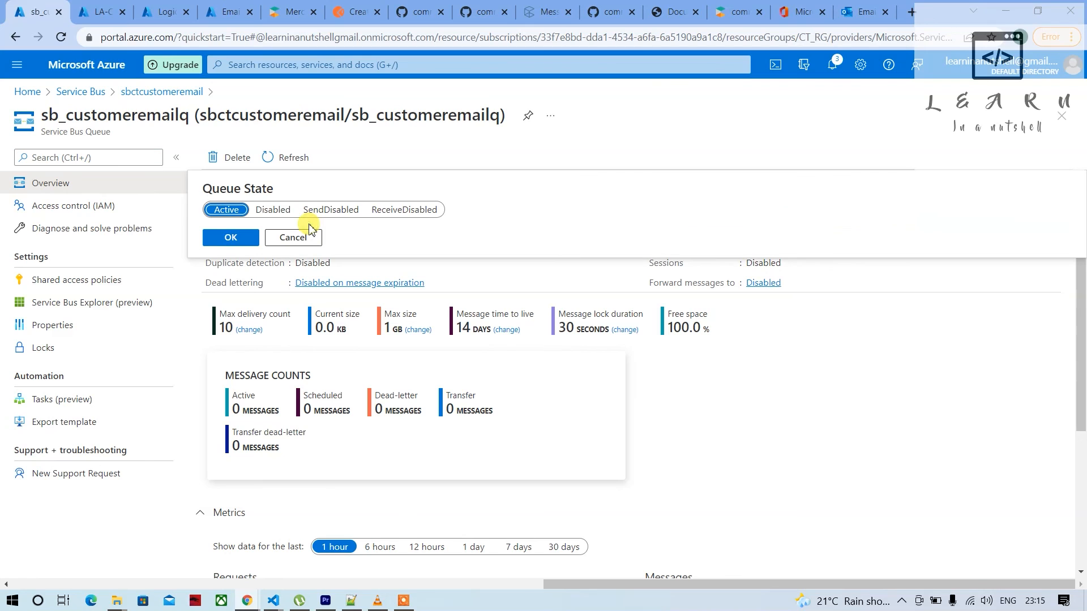
pyautogui.click(276, 211)
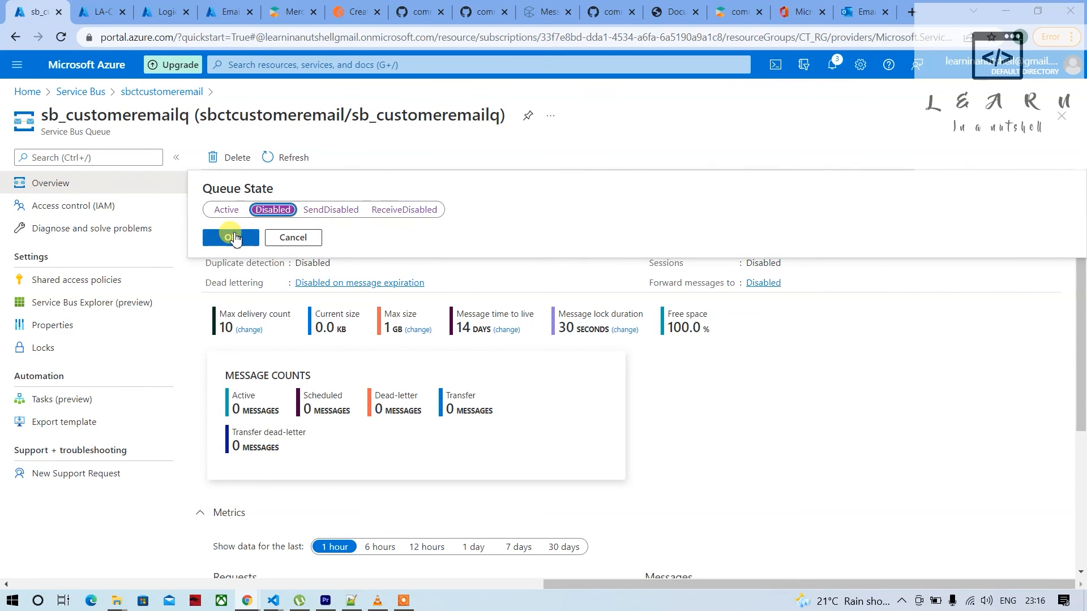
pyautogui.click(232, 237)
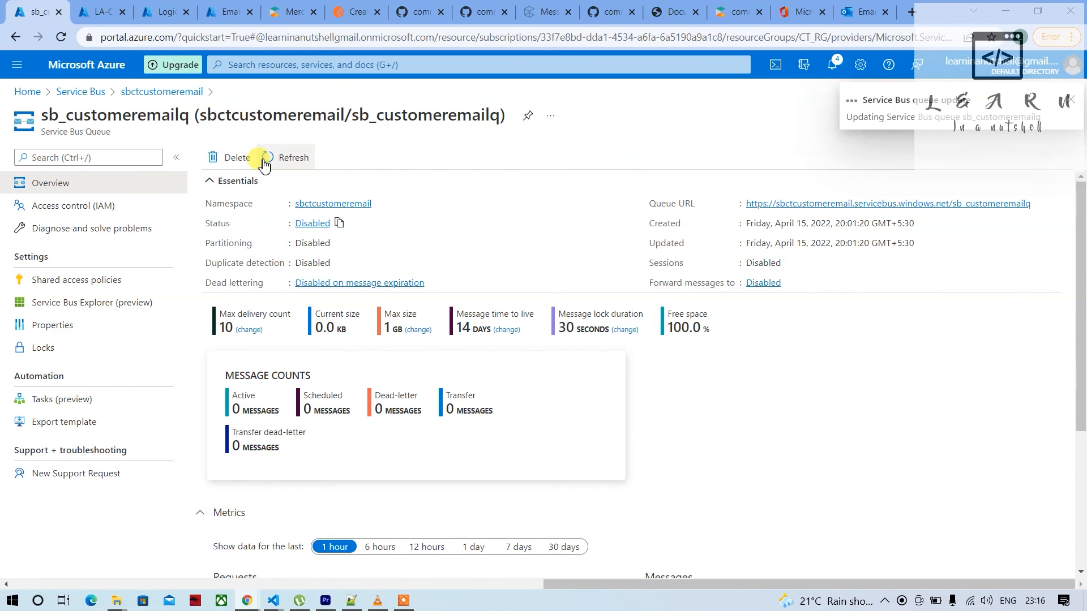
pyautogui.click(94, 93)
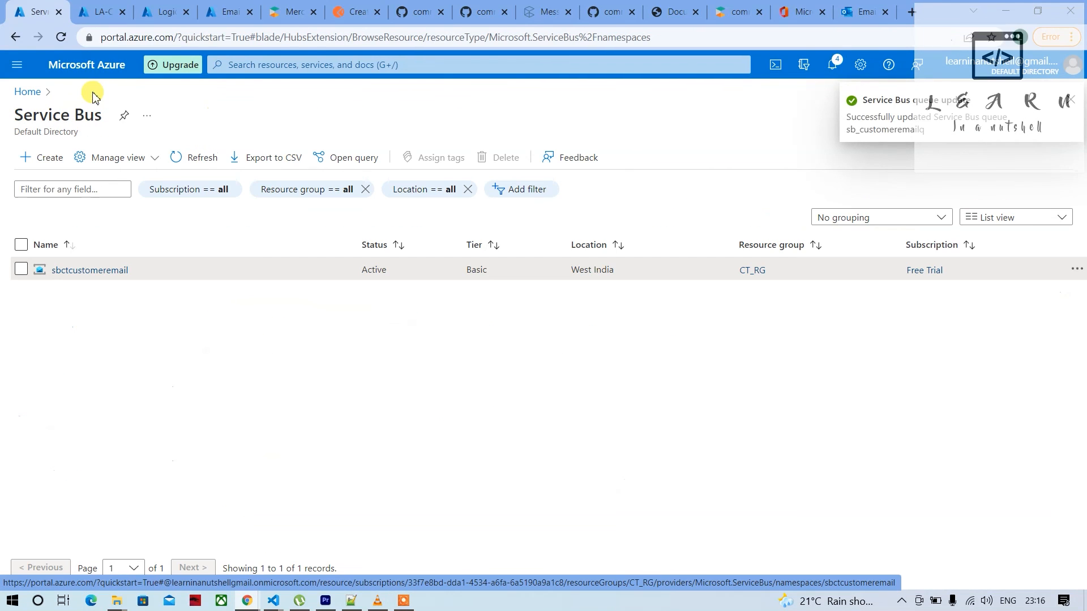